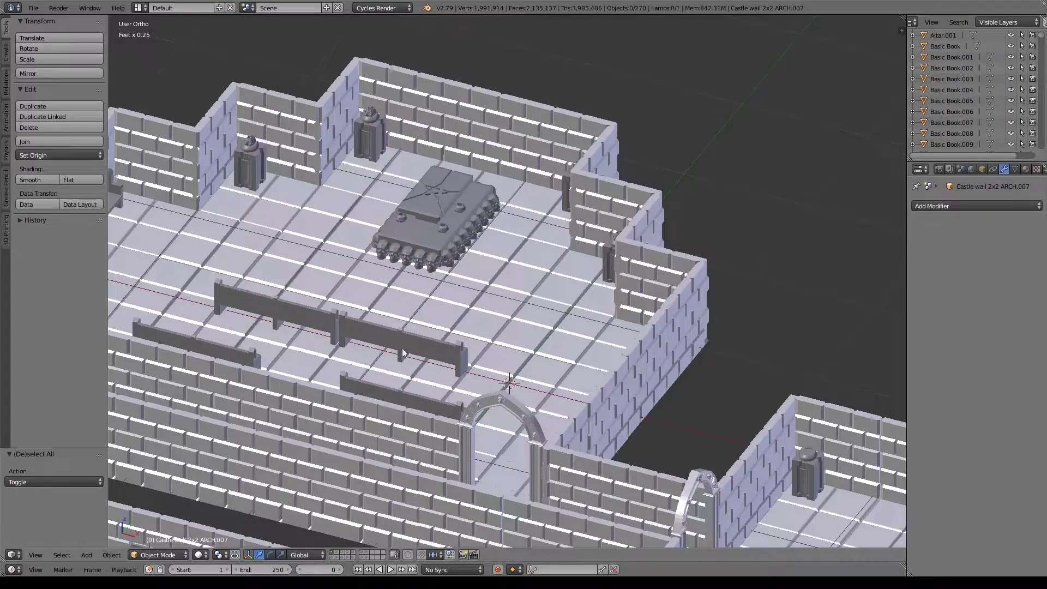
# Switch to the layer that holds the Test Podium object and set the scene units to the Inches preset
pyautogui.keyDown('shift'); pyautogui.scroll(-4, 504, 326); pyautogui.keyUp('shift')
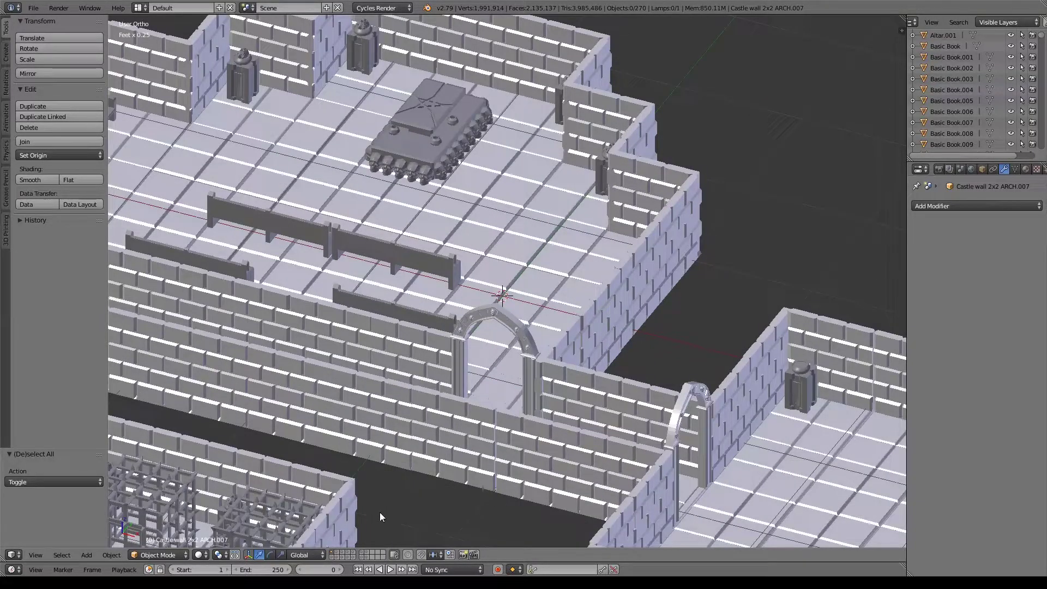
pyautogui.click(365, 554)
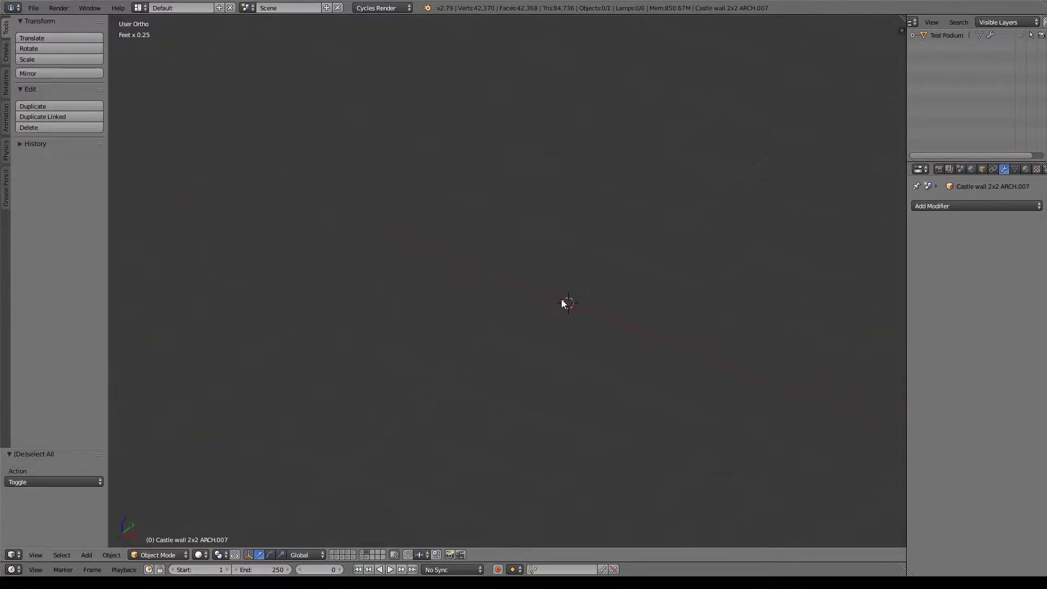
pyautogui.press('n')
pyautogui.click(961, 169)
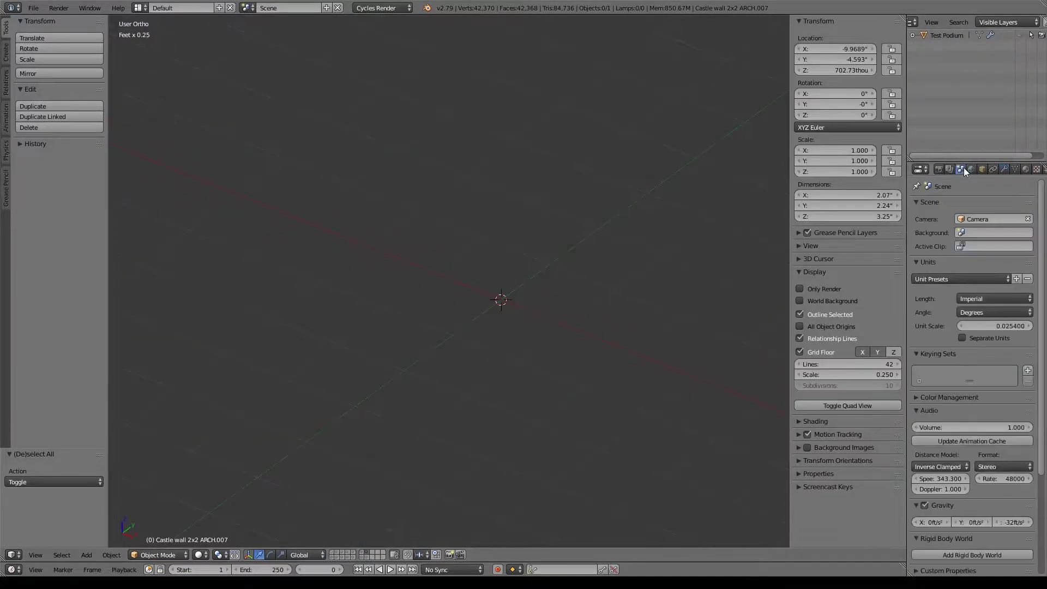
pyautogui.click(931, 278)
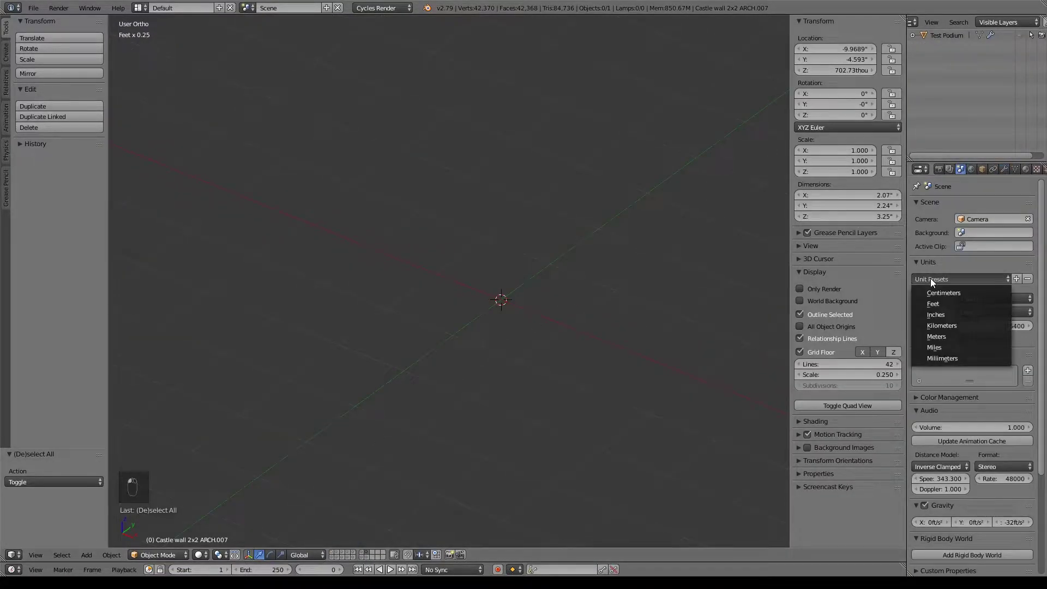
pyautogui.click(927, 318)
pyautogui.click(964, 275)
pyautogui.click(941, 320)
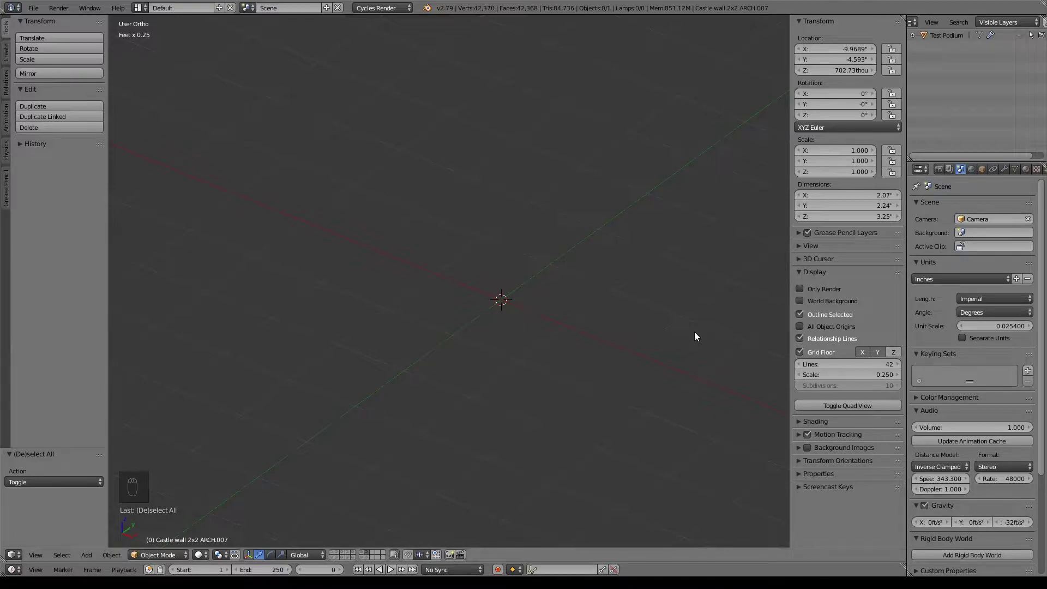
# Add a mesh cube at the origin and scale it down to about 0.06, roughly 362 thou per side
pyautogui.hotkey('shift', 'a')
pyautogui.moveTo(695, 331)
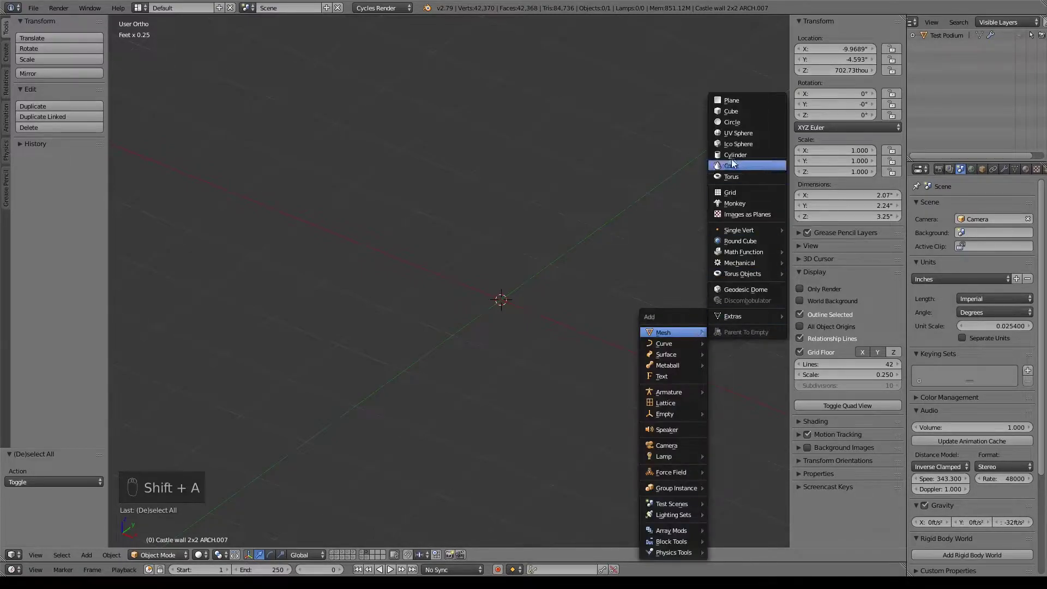
pyautogui.click(725, 110)
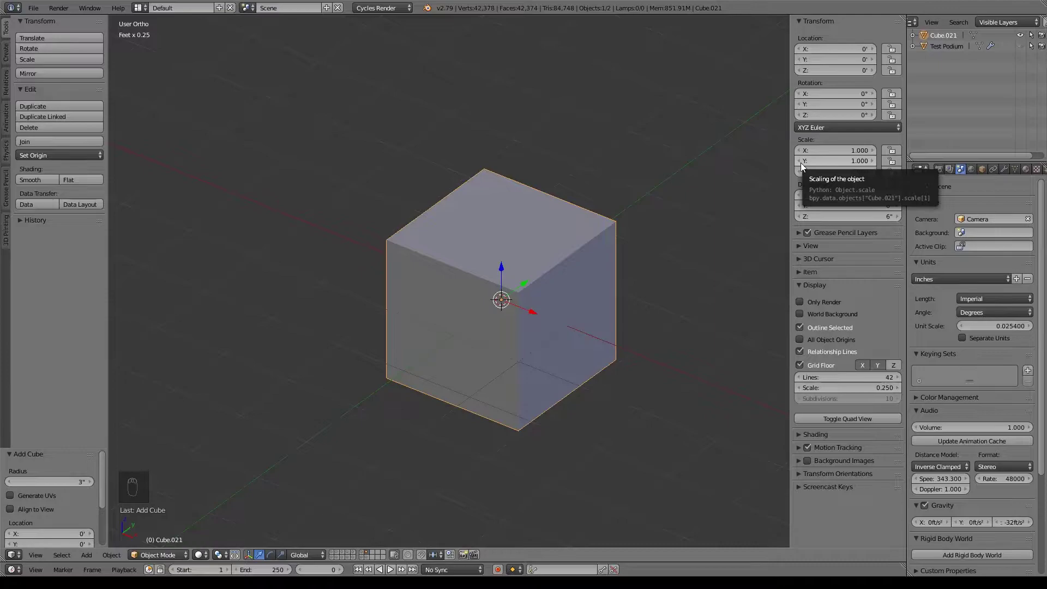
pyautogui.press('s')
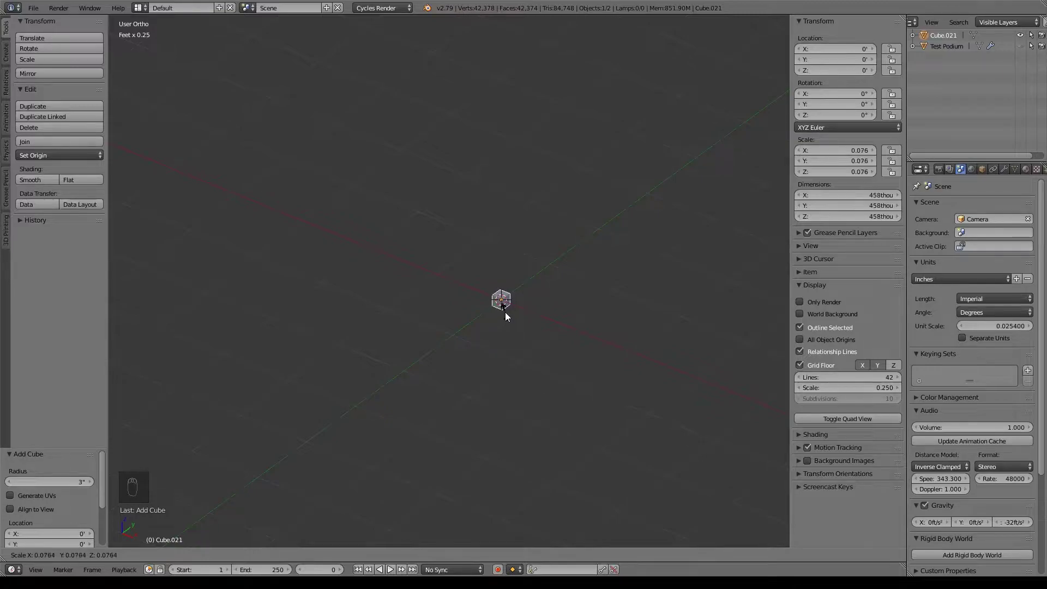
pyautogui.click(505, 309)
pyautogui.scroll(7, 585, 343)
pyautogui.keyDown('shift'); pyautogui.moveTo(649, 371); pyautogui.dragTo(480, 293, button='middle'); pyautogui.keyUp('shift')
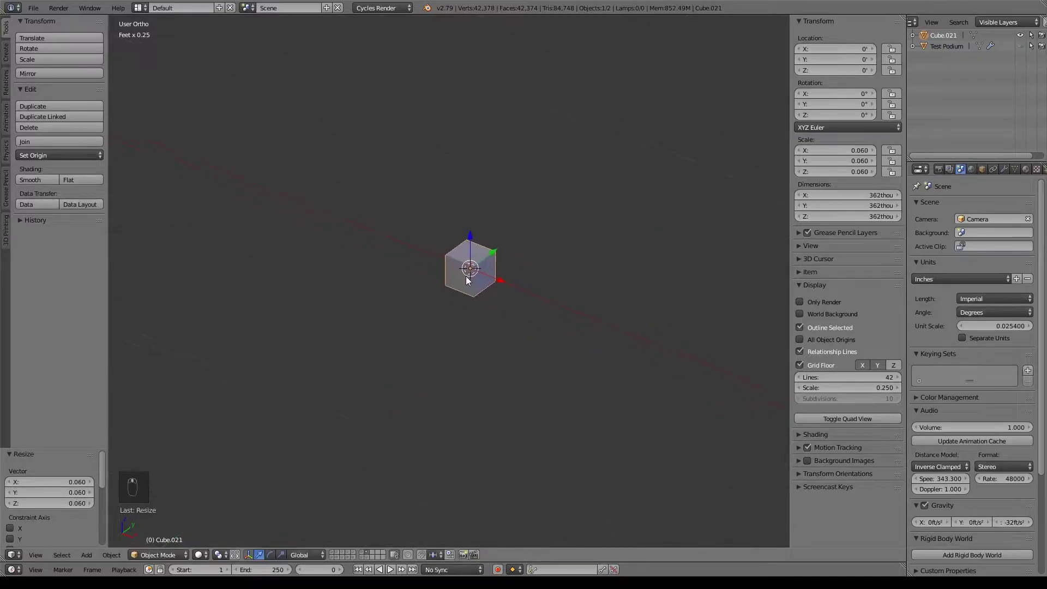
pyautogui.scroll(8, 497, 305)
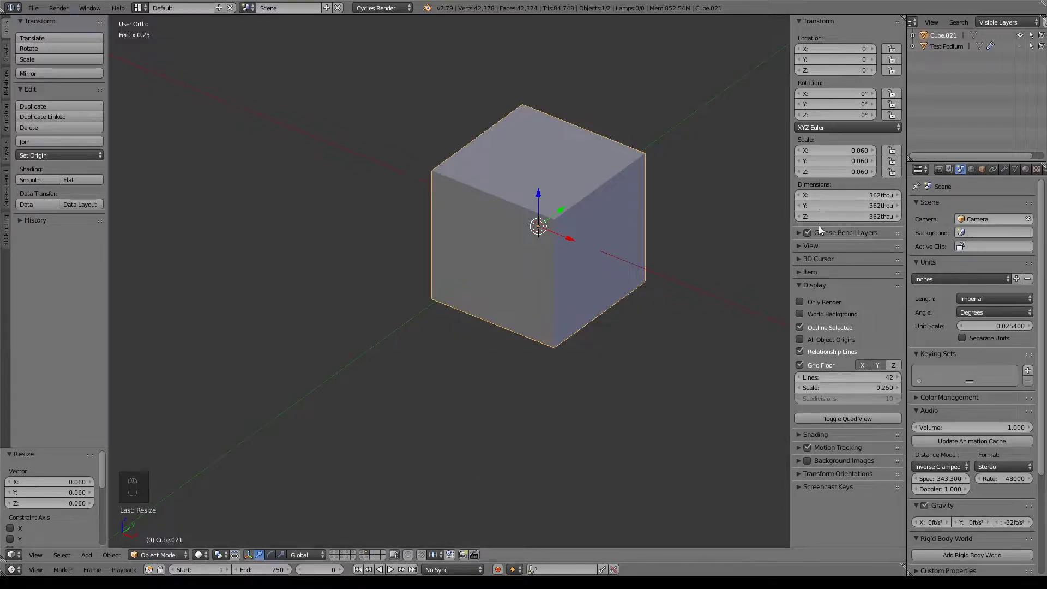
# In Edit Mode, scale the whole cube along Z into an upright block about 1.4 times as tall as it is wide
pyautogui.press('n')
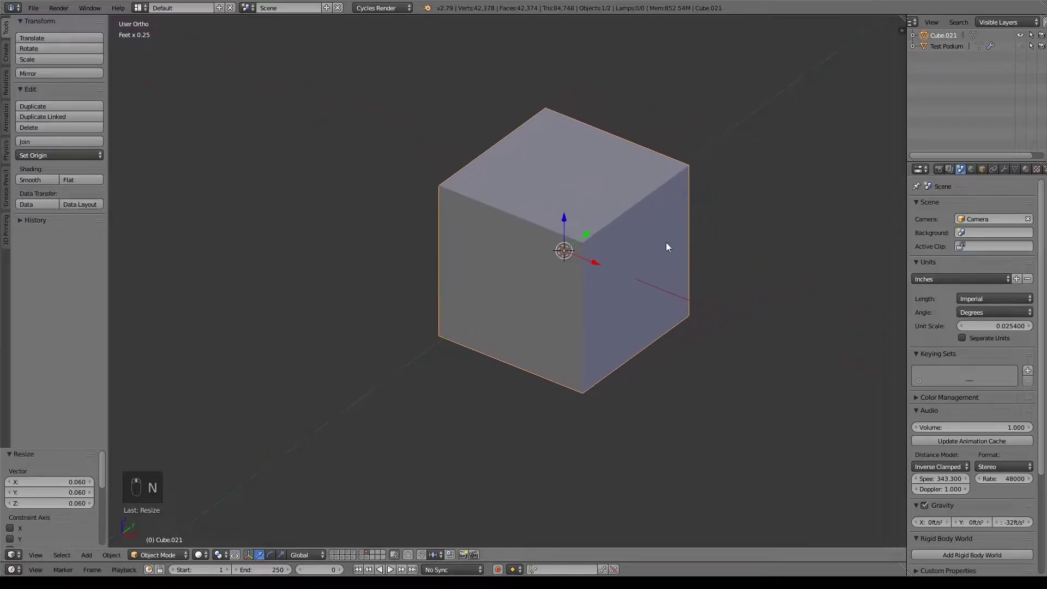
pyautogui.press('KP_Decimal')
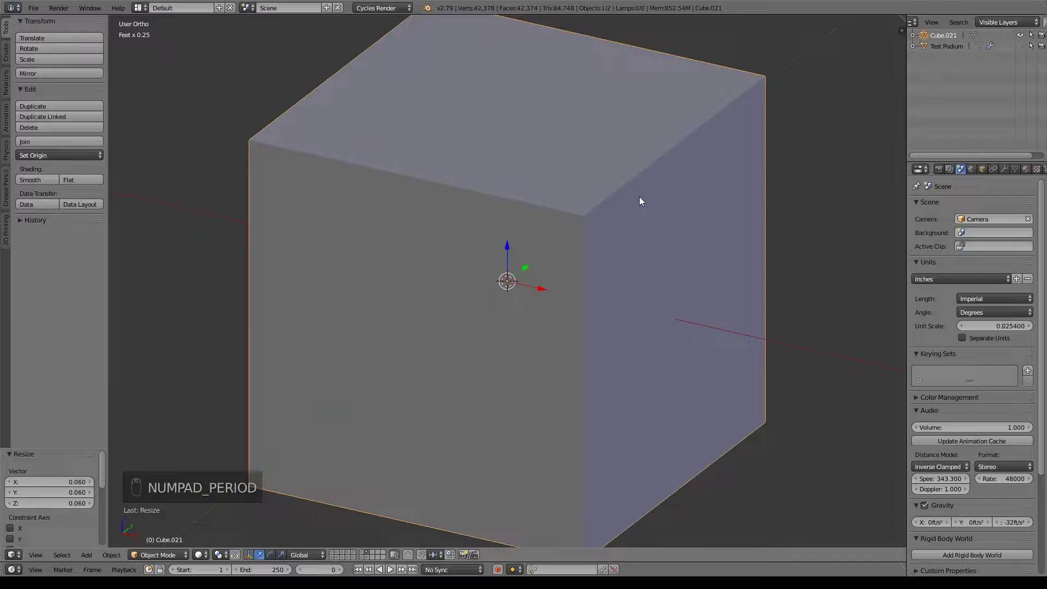
pyautogui.scroll(-5, 649, 355)
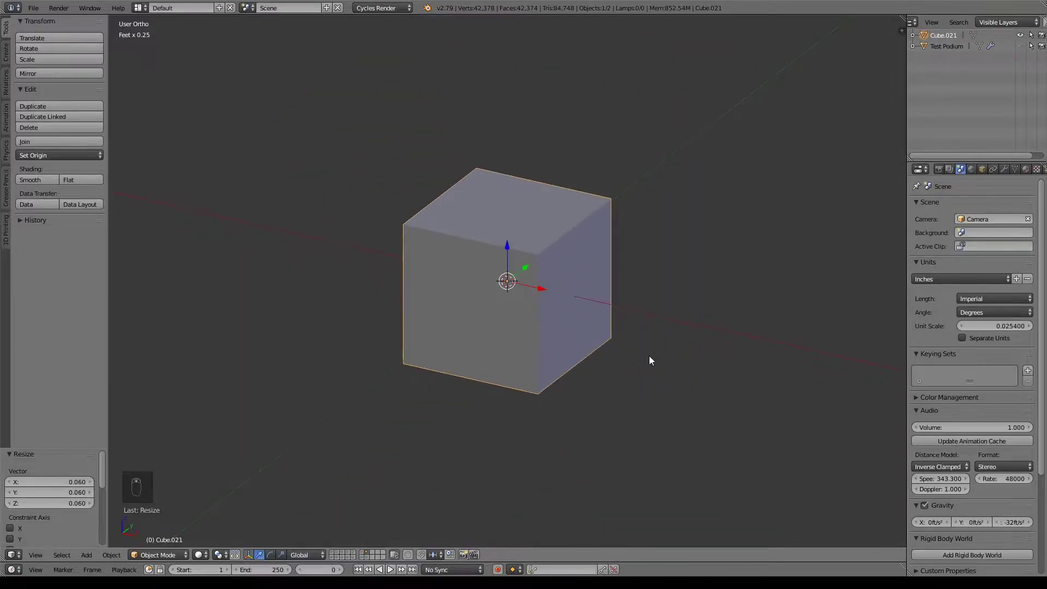
pyautogui.press('Tab')
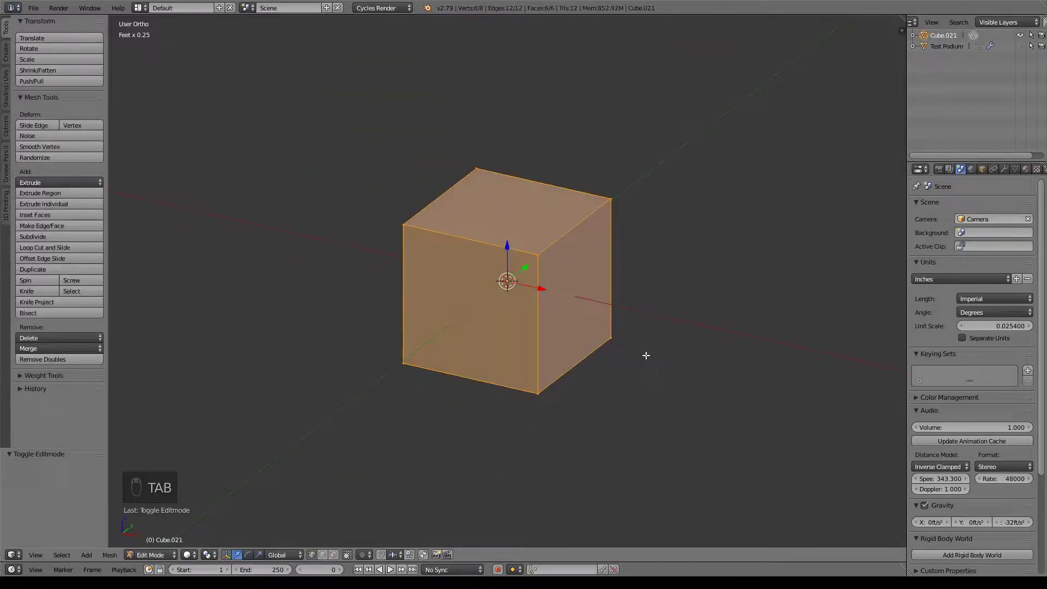
pyautogui.press('KP_1')
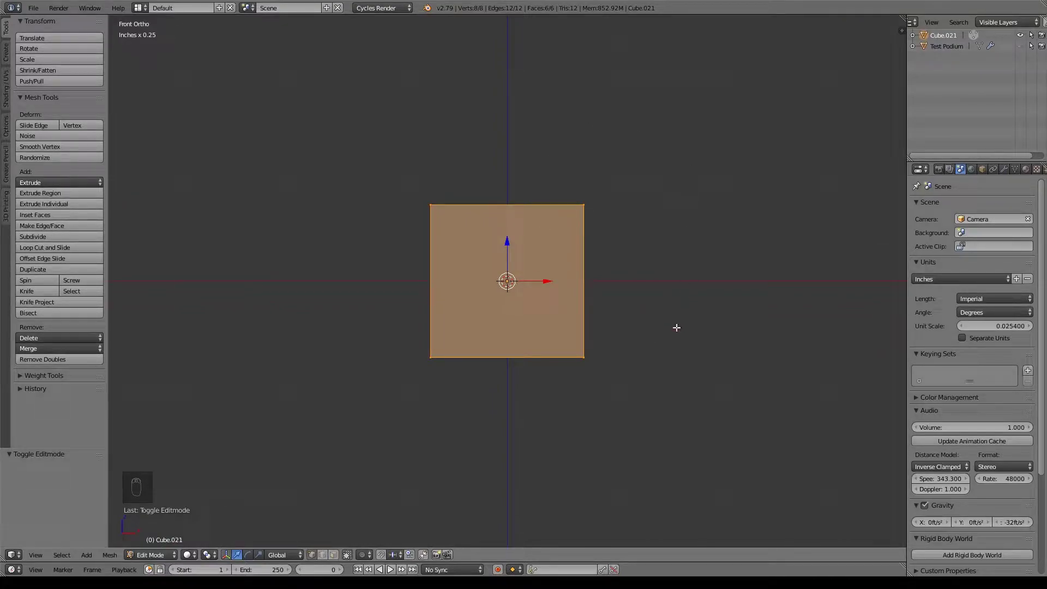
pyautogui.press('z')
pyautogui.press('z')
pyautogui.press('a')
pyautogui.press('a')
pyautogui.press('s')
pyautogui.press('z')
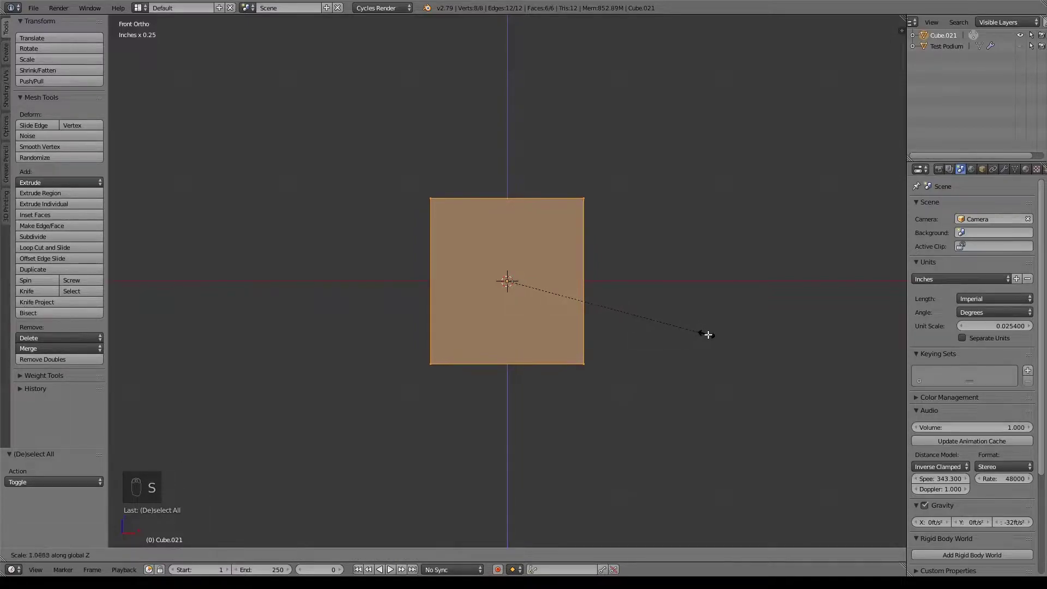
pyautogui.click(771, 346)
pyautogui.keyDown('shift'); pyautogui.moveTo(704, 355); pyautogui.dragTo(711, 292, button='middle'); pyautogui.keyUp('shift')
pyautogui.press('a')
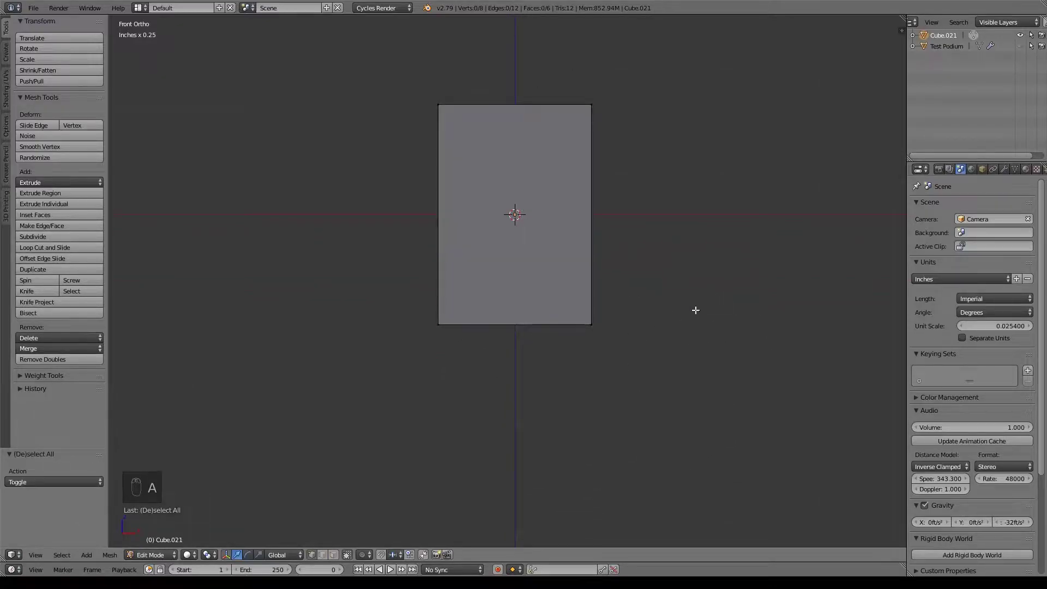
# Extrude the block's bottom face down about 27 thou and scale it outward to about 1.15 for a flared edge
pyautogui.moveTo(738, 346); pyautogui.dragTo(630, 369, button='middle')
pyautogui.press('z')
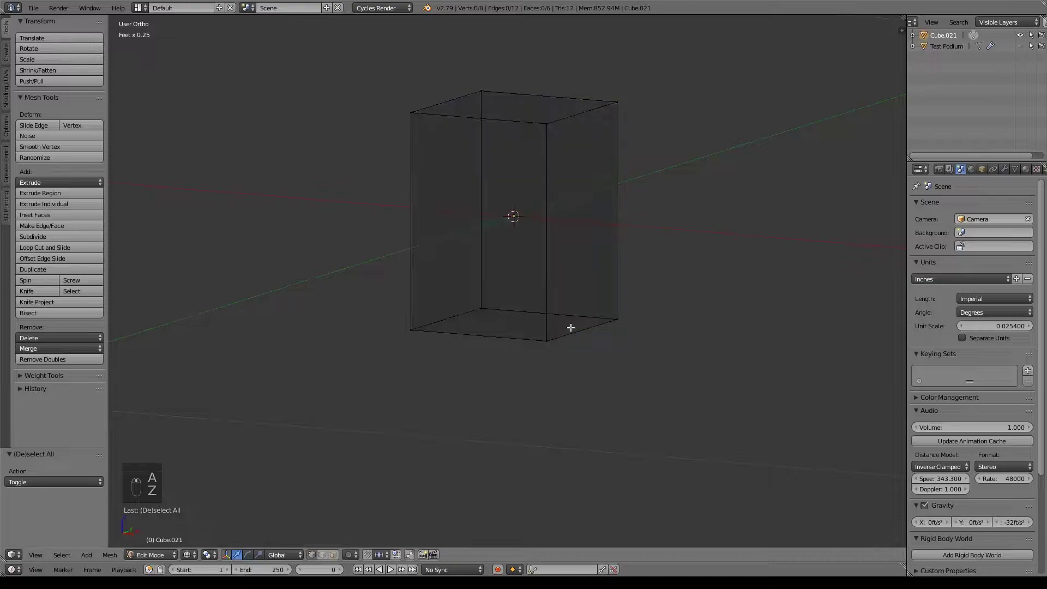
pyautogui.press('b')
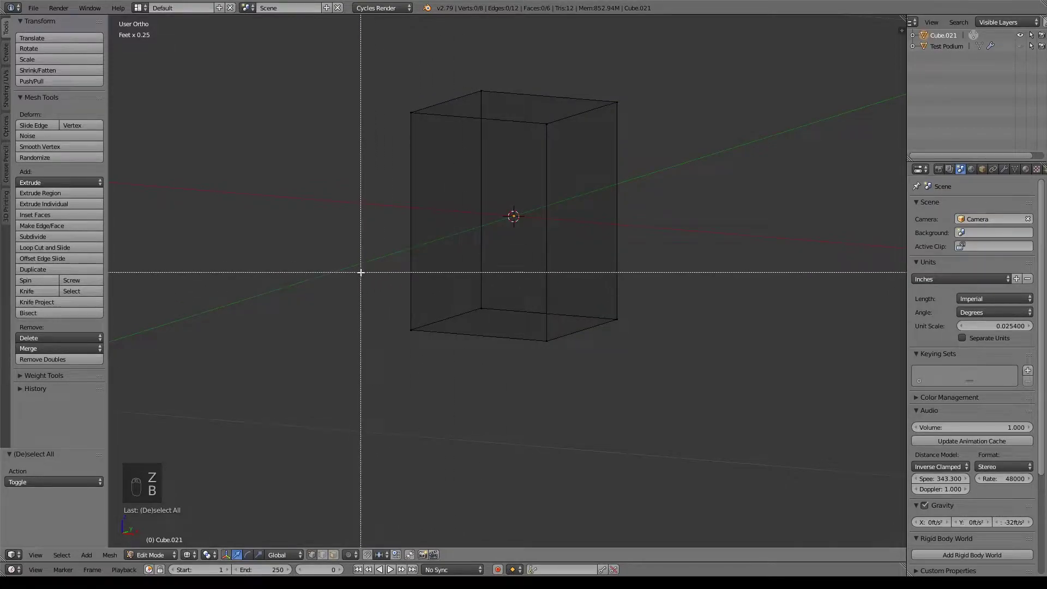
pyautogui.moveTo(360, 272); pyautogui.dragTo(760, 431)
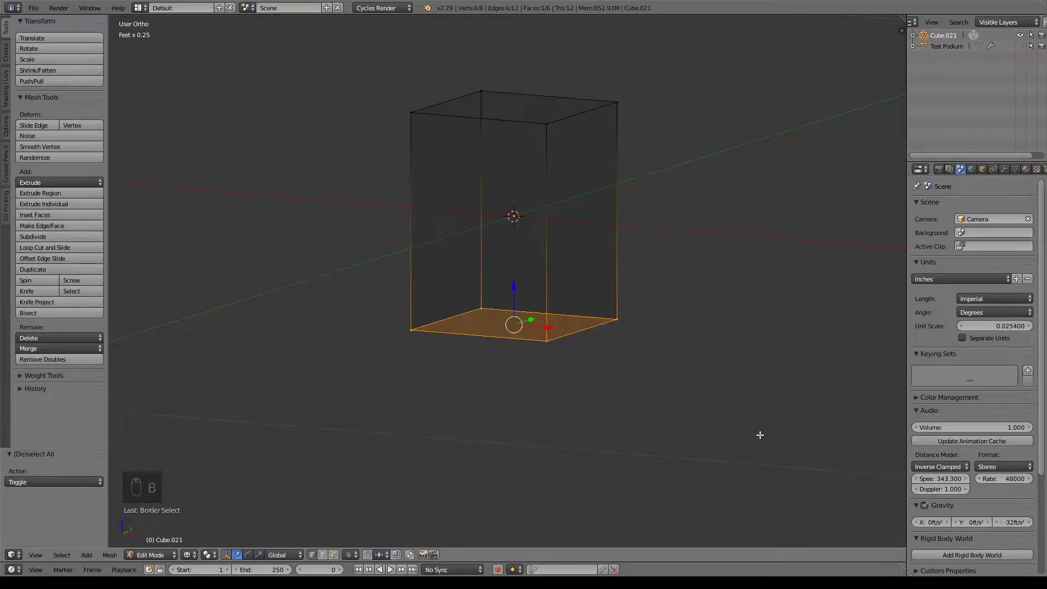
pyautogui.press('KP_1')
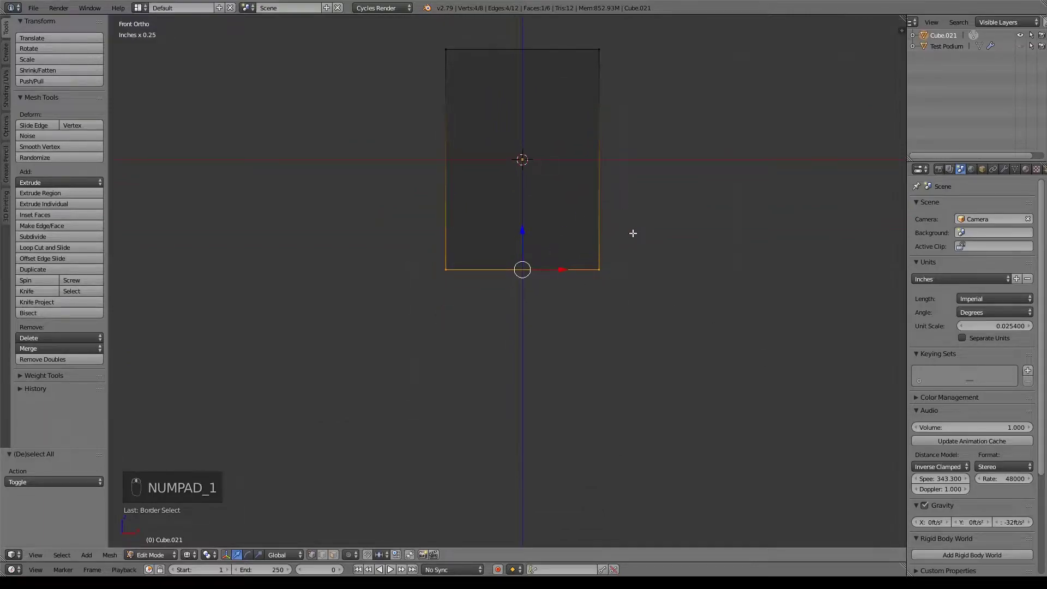
pyautogui.press('e')
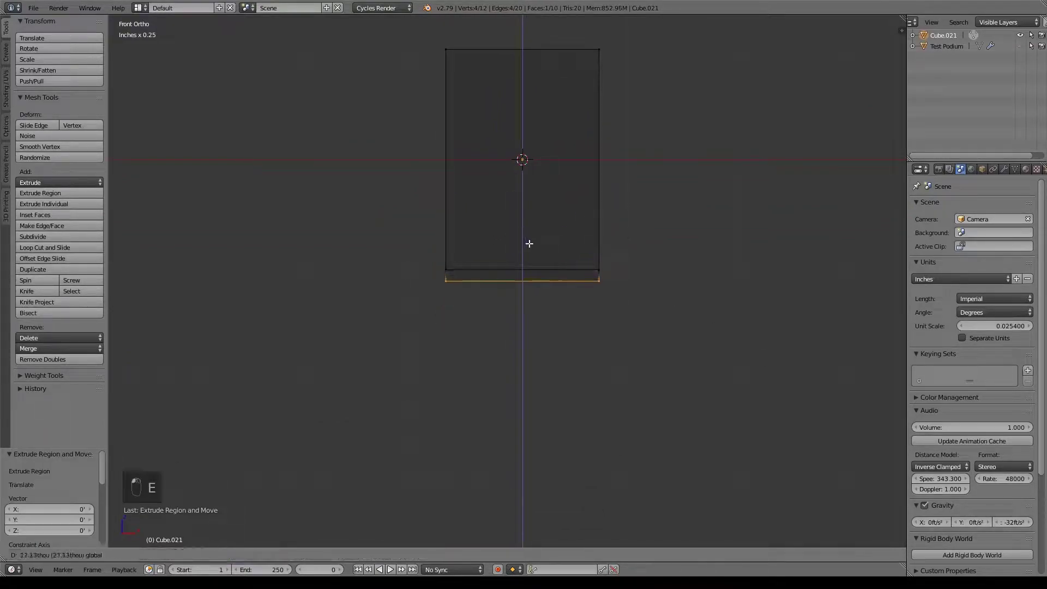
pyautogui.click(529, 244)
pyautogui.press('s')
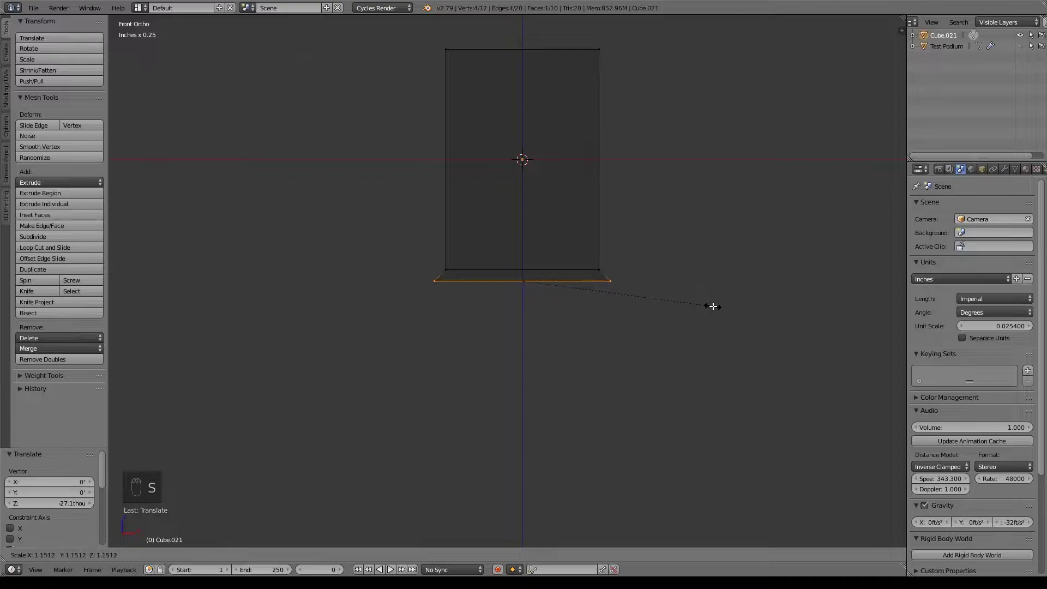
pyautogui.click(710, 306)
# Extrude the flared bottom face down another 58 thou or so and scale it to about 1.245
pyautogui.scroll(3, 660, 325)
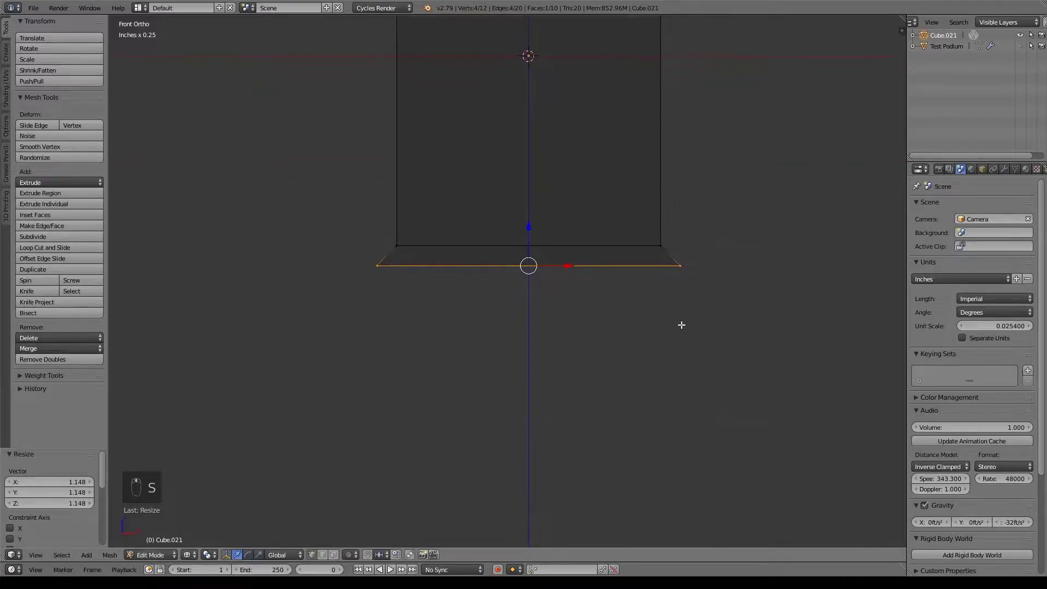
pyautogui.press('e')
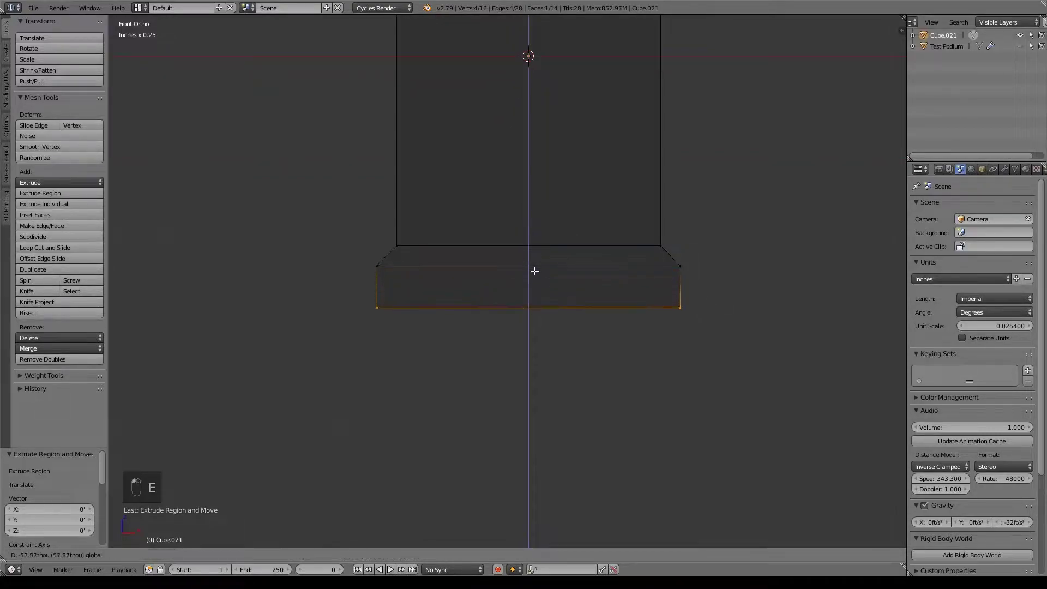
pyautogui.click(535, 271)
pyautogui.press('s')
pyautogui.click(717, 339)
# Extrude the widened bottom face in place and scale the new face inward to about 0.845
pyautogui.keyDown('shift'); pyautogui.moveTo(676, 403); pyautogui.dragTo(662, 332, button='middle'); pyautogui.keyUp('shift')
pyautogui.press('e')
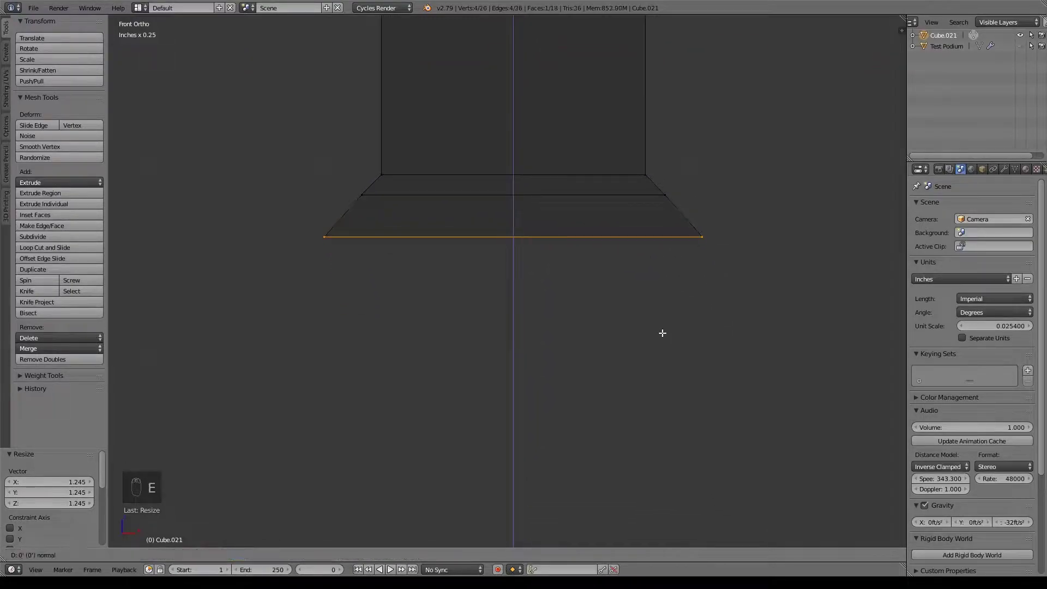
pyautogui.rightClick(662, 333)
pyautogui.press('s')
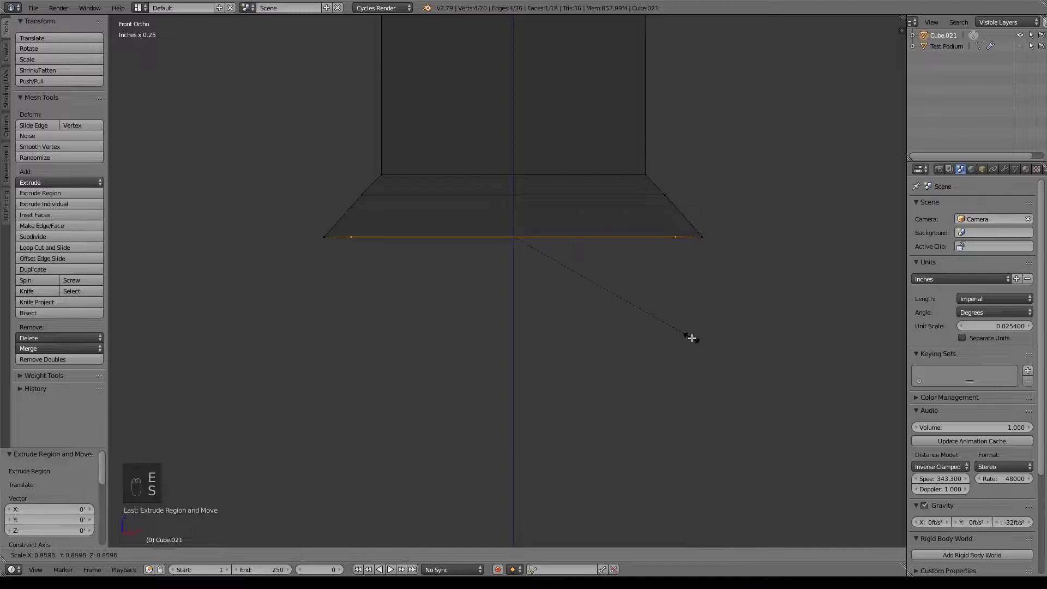
pyautogui.click(687, 339)
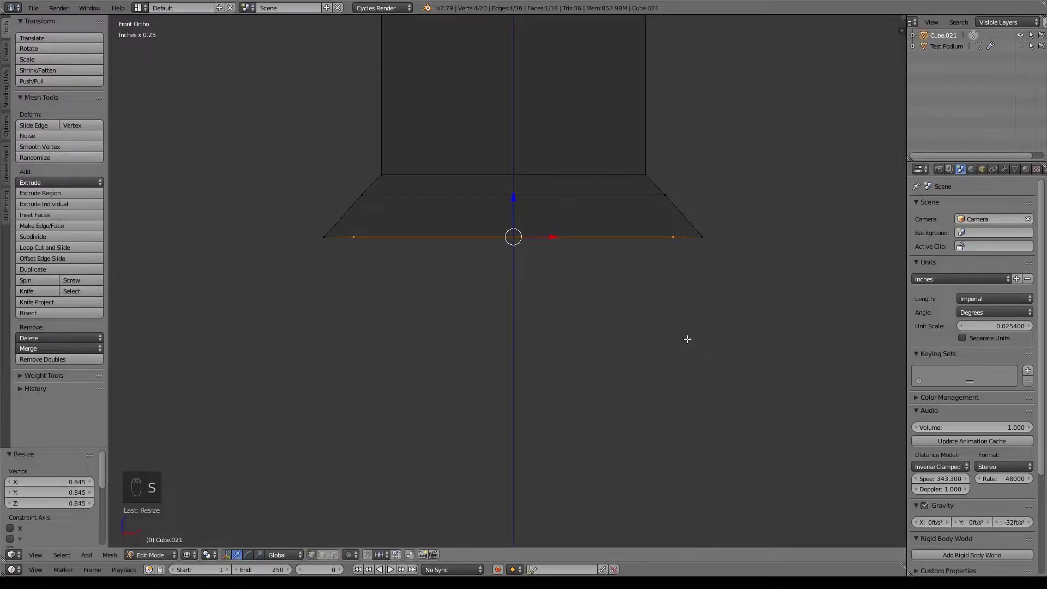
# Extrude the inset bottom face down about 44 thou and inspect the base from below in solid shading
pyautogui.press('e')
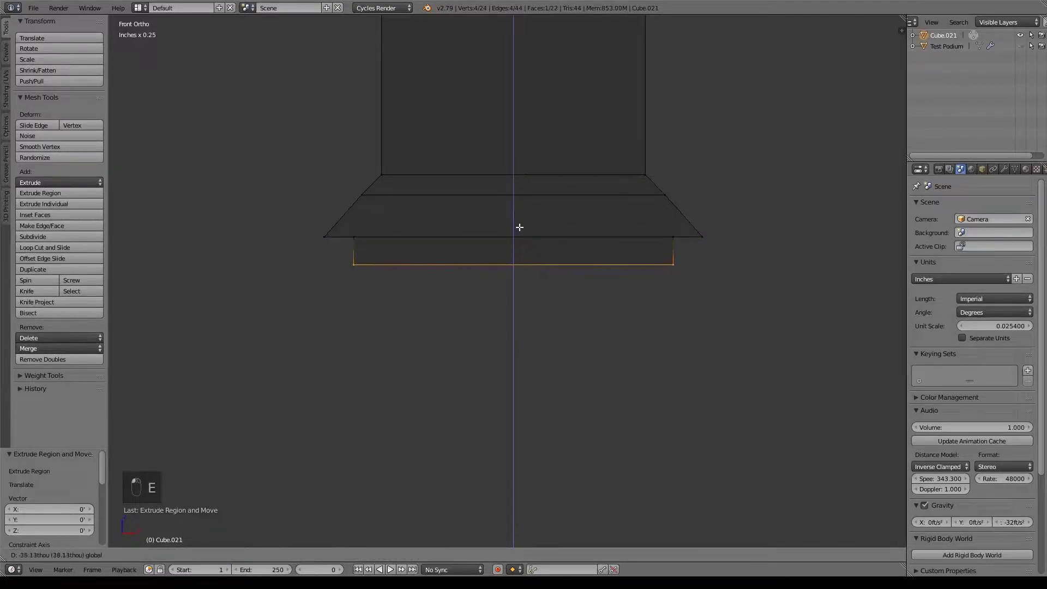
pyautogui.click(520, 227)
pyautogui.moveTo(587, 309)
pyautogui.mouseDown(button='middle')
pyautogui.moveTo(639, 336)
pyautogui.moveTo(626, 315)
pyautogui.mouseUp(button='middle')
pyautogui.press('z')
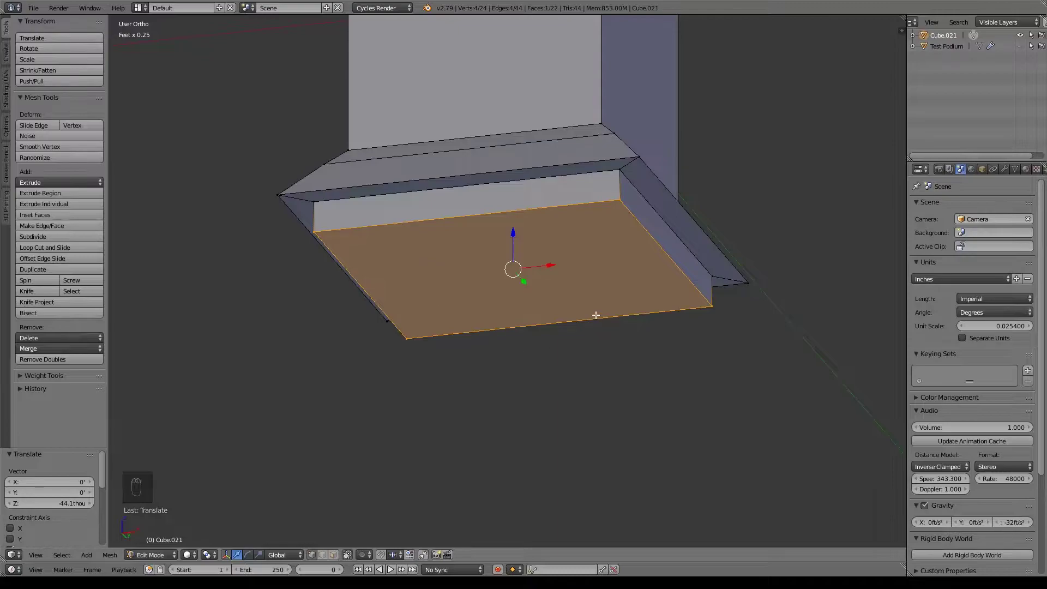
# Add five evenly spaced horizontal loop cuts to the larger sloped band of the base, without sliding them
pyautogui.press('KP_1')
pyautogui.scroll(2, 604, 302)
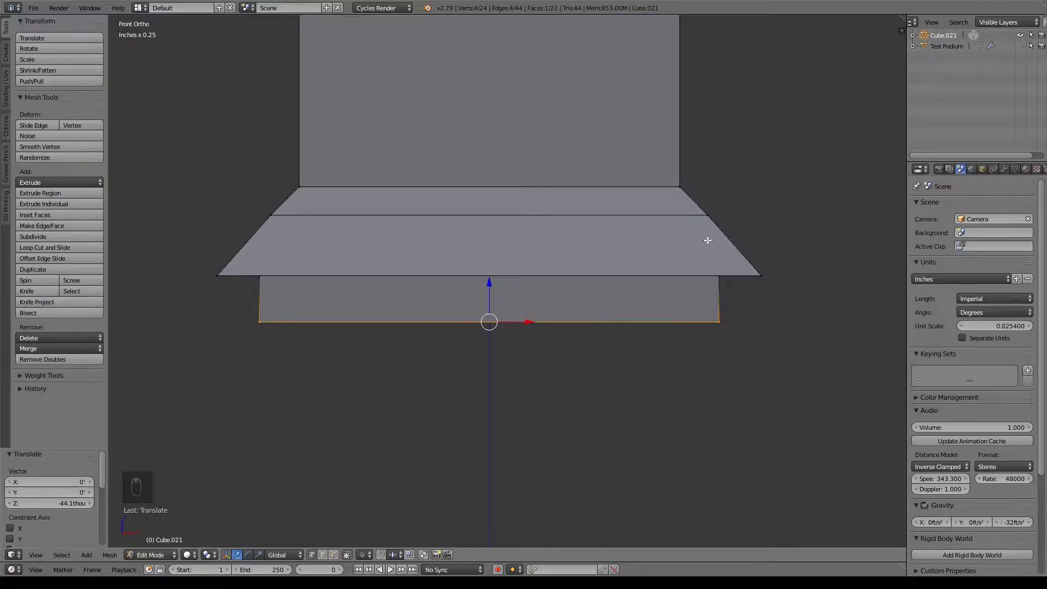
pyautogui.hotkey('ctrl', 'r')
pyautogui.scroll(4, 729, 225)
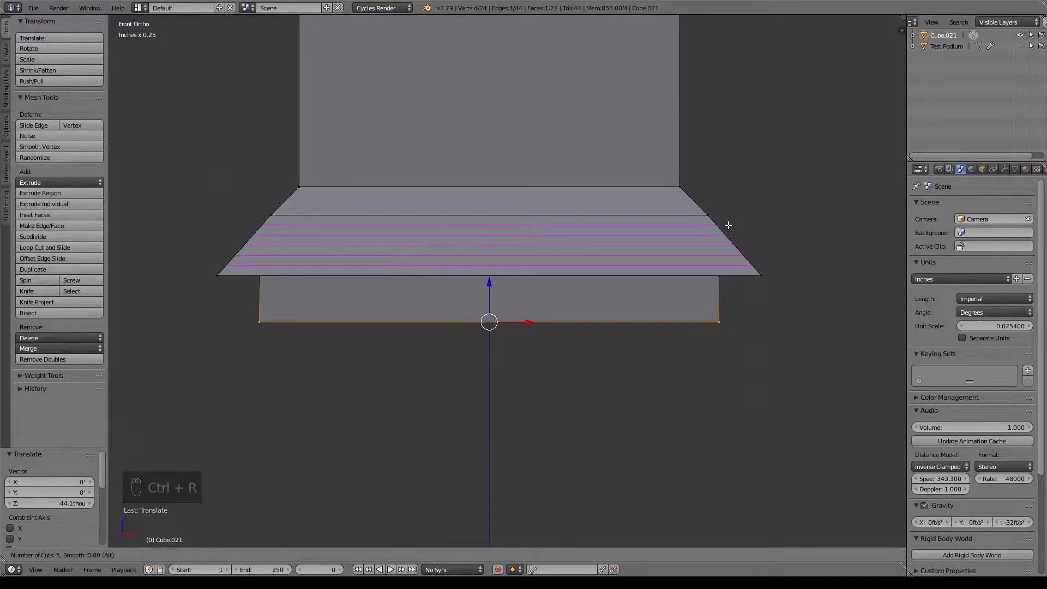
pyautogui.click(729, 225)
pyautogui.rightClick(729, 225)
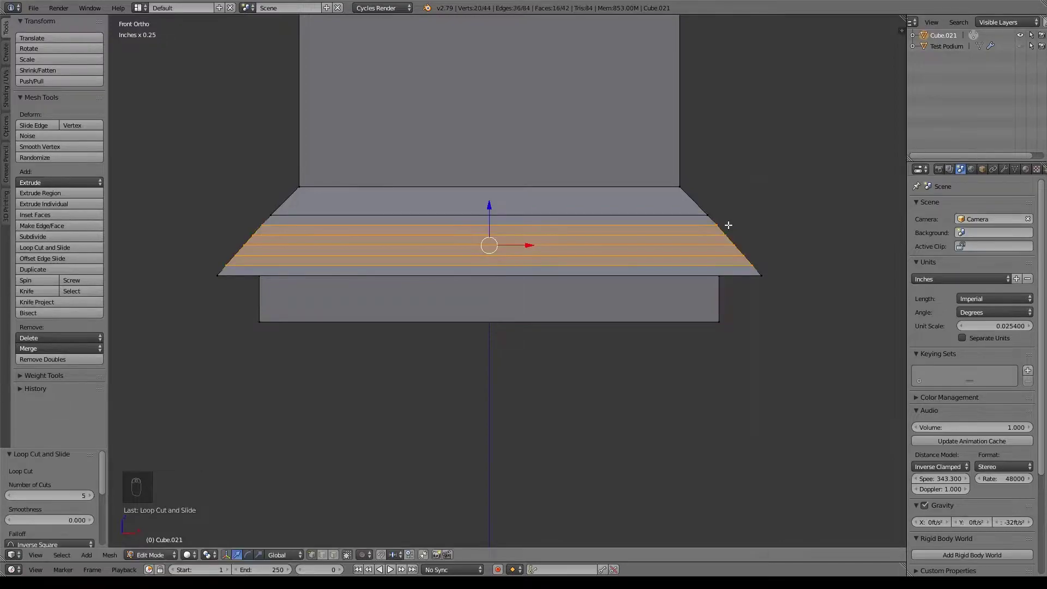
# Select every other new edge loop on the sloped base band, scale the three loops to about 1.062 excluding Z, and inspect the ridged base
pyautogui.keyDown('alt'); pyautogui.rightClick(729, 265); pyautogui.keyUp('alt')
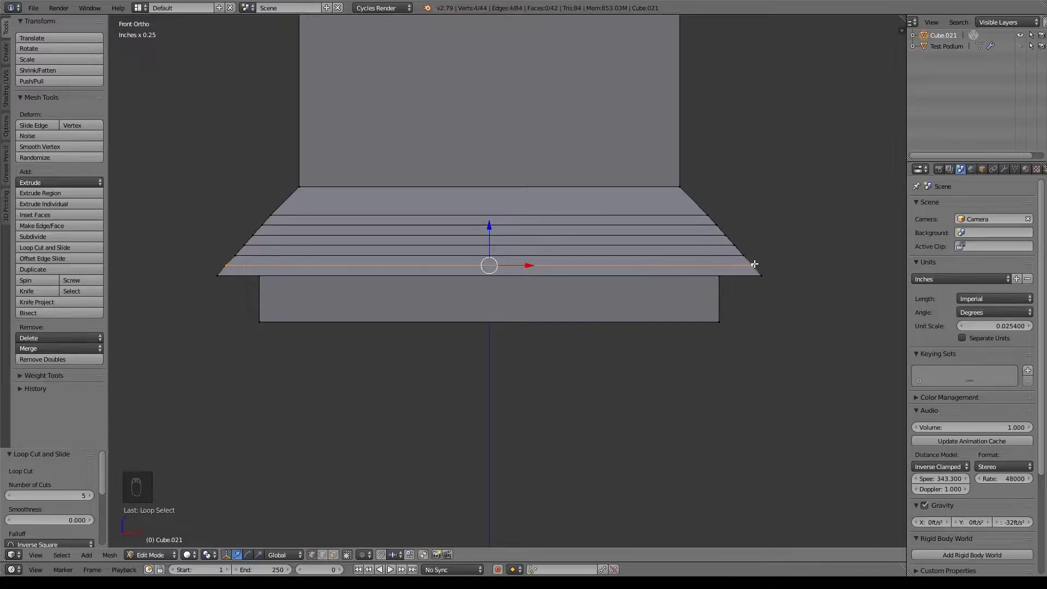
pyautogui.keyDown('alt'); pyautogui.keyDown('shift'); pyautogui.rightClick(710, 245); pyautogui.keyUp('shift'); pyautogui.keyUp('alt')
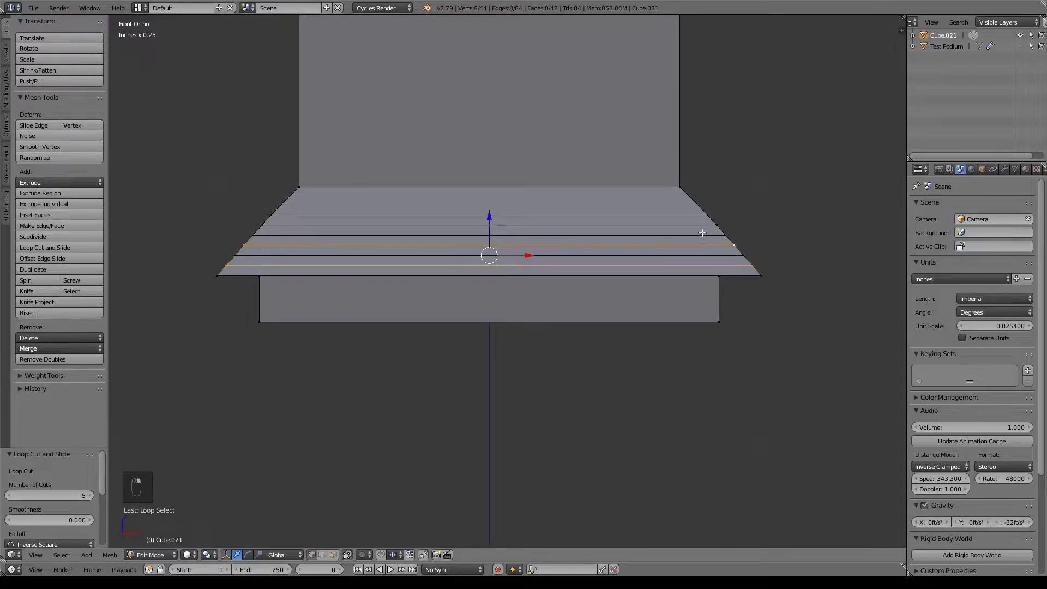
pyautogui.keyDown('alt'); pyautogui.keyDown('shift'); pyautogui.rightClick(693, 226); pyautogui.keyUp('shift'); pyautogui.keyUp('alt')
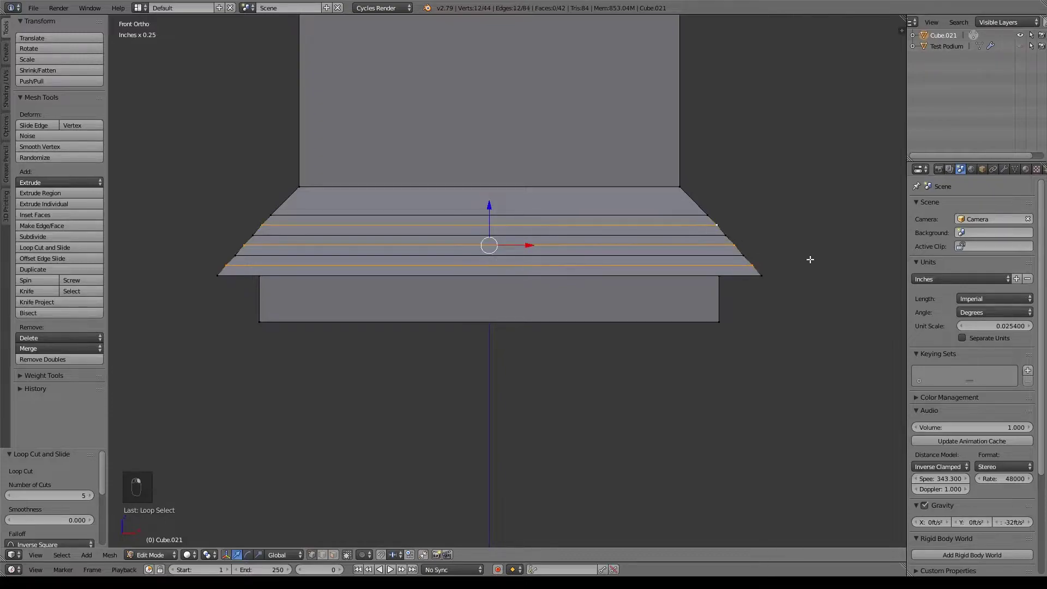
pyautogui.press('s')
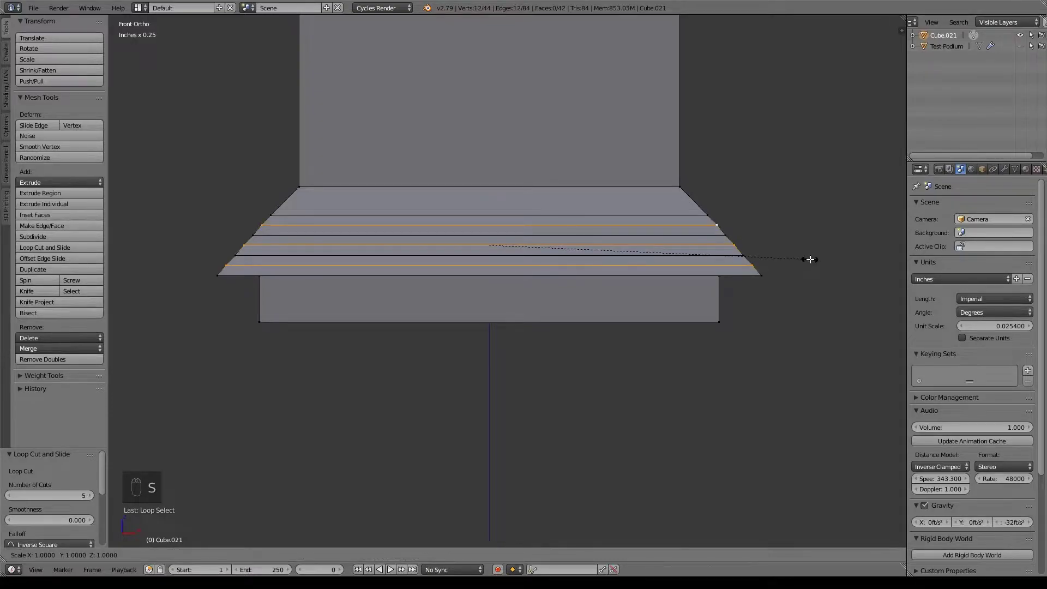
pyautogui.hotkey('shift', 'z')
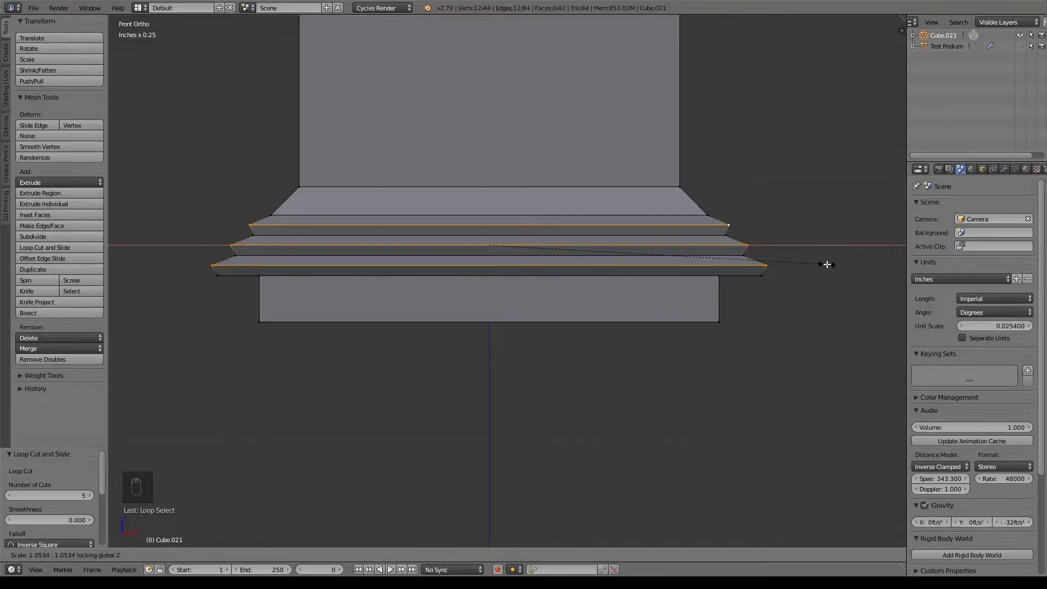
pyautogui.click(829, 265)
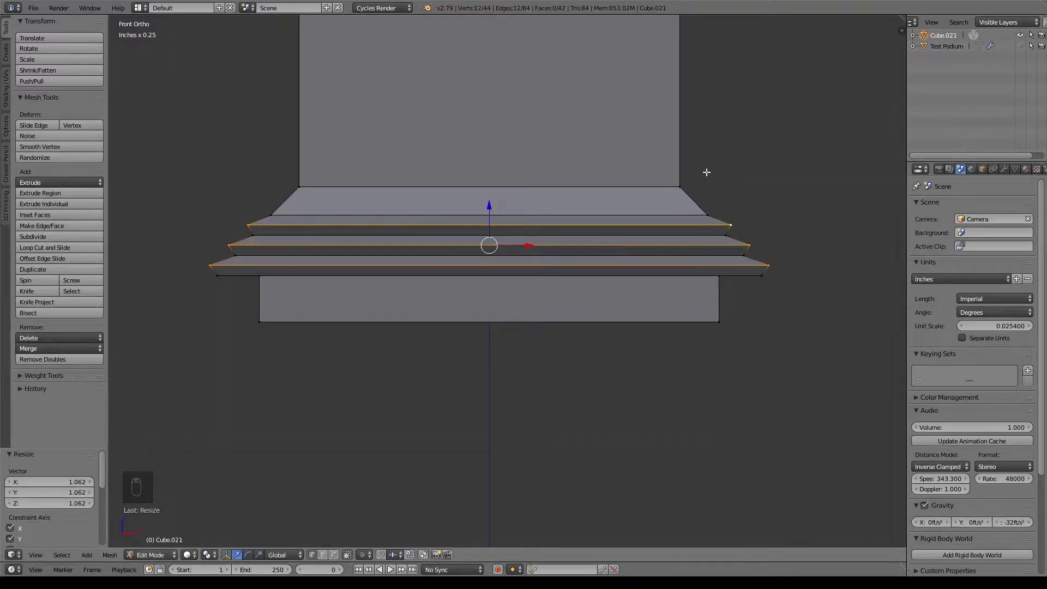
pyautogui.moveTo(734, 430); pyautogui.dragTo(729, 355, button='middle')
pyautogui.press('z')
pyautogui.press('z')
pyautogui.moveTo(720, 416); pyautogui.dragTo(717, 311, button='middle')
pyautogui.moveTo(676, 189); pyautogui.dragTo(686, 227, button='middle')
# Select the podium's top face in front wireframe view and extrude it up about 56 thou
pyautogui.press('KP_1')
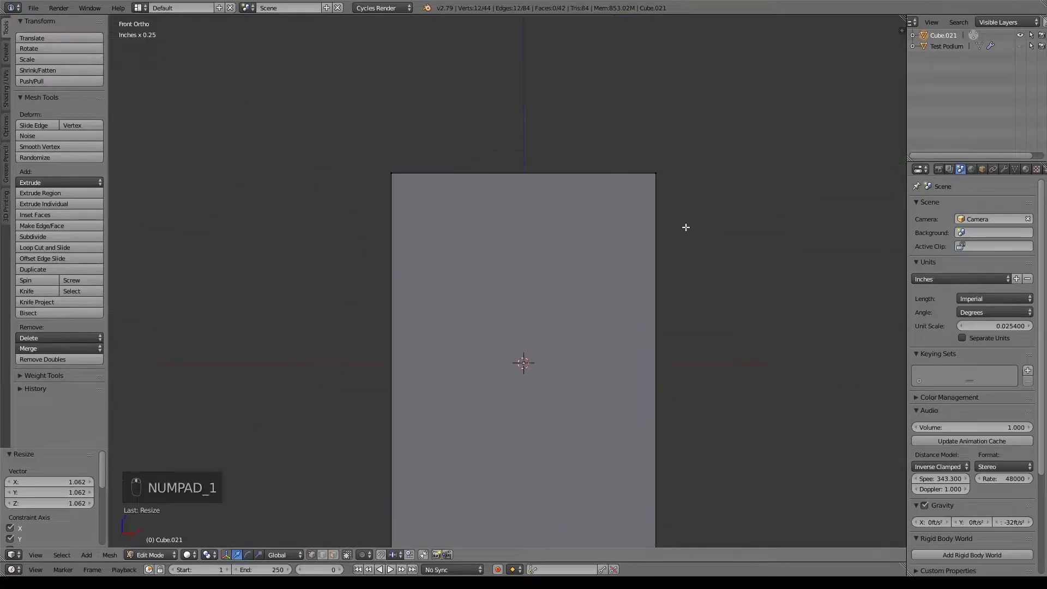
pyautogui.keyDown('shift'); pyautogui.moveTo(612, 157); pyautogui.dragTo(640, 185, button='middle'); pyautogui.keyUp('shift')
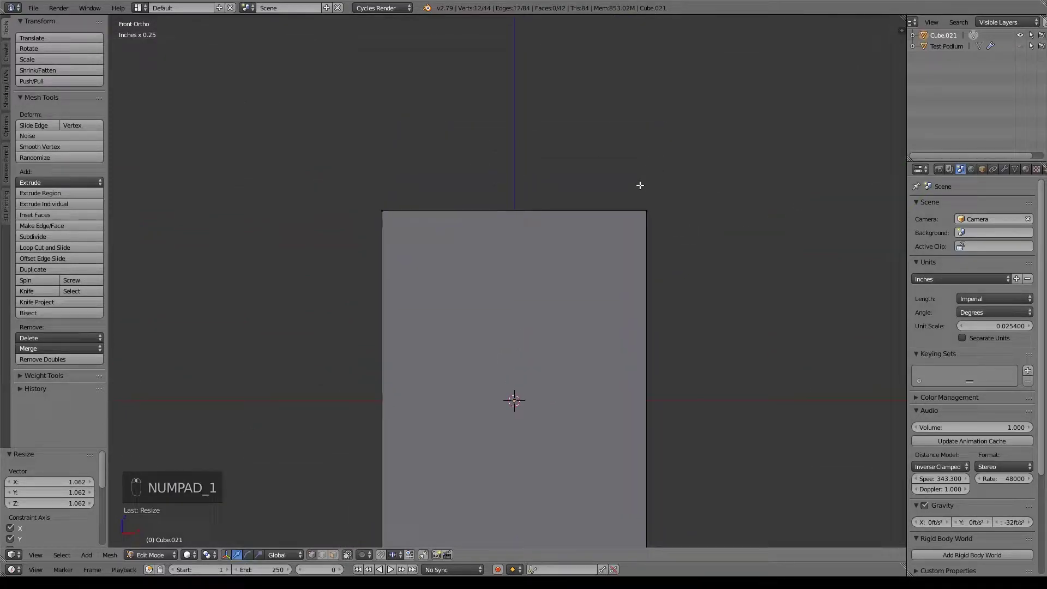
pyautogui.press('z')
pyautogui.press('a')
pyautogui.press('b')
pyautogui.moveTo(316, 134); pyautogui.dragTo(778, 224)
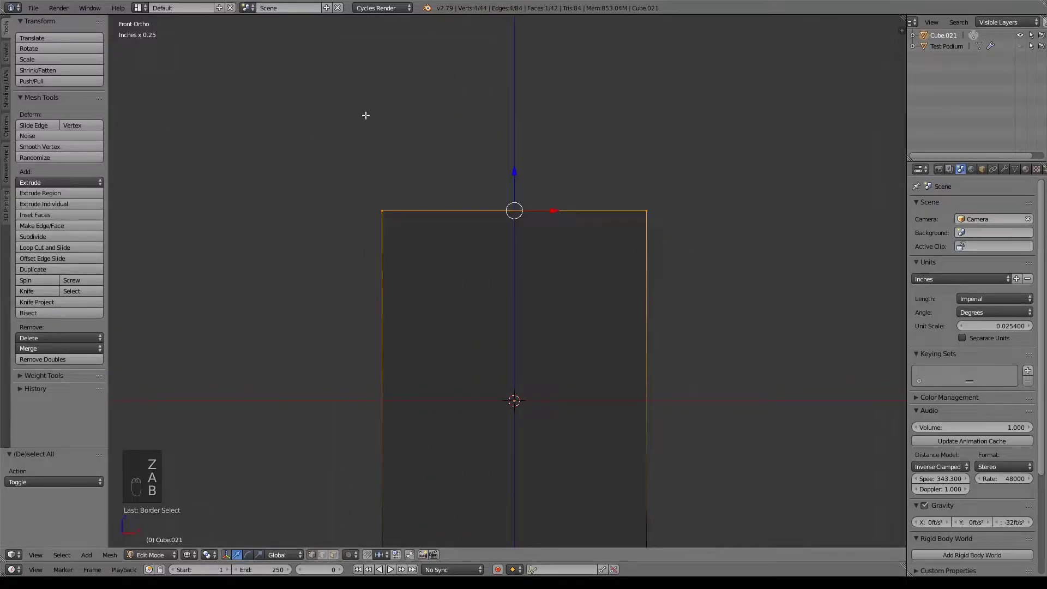
pyautogui.keyDown('shift'); pyautogui.moveTo(719, 124); pyautogui.dragTo(705, 159, button='middle'); pyautogui.keyUp('shift')
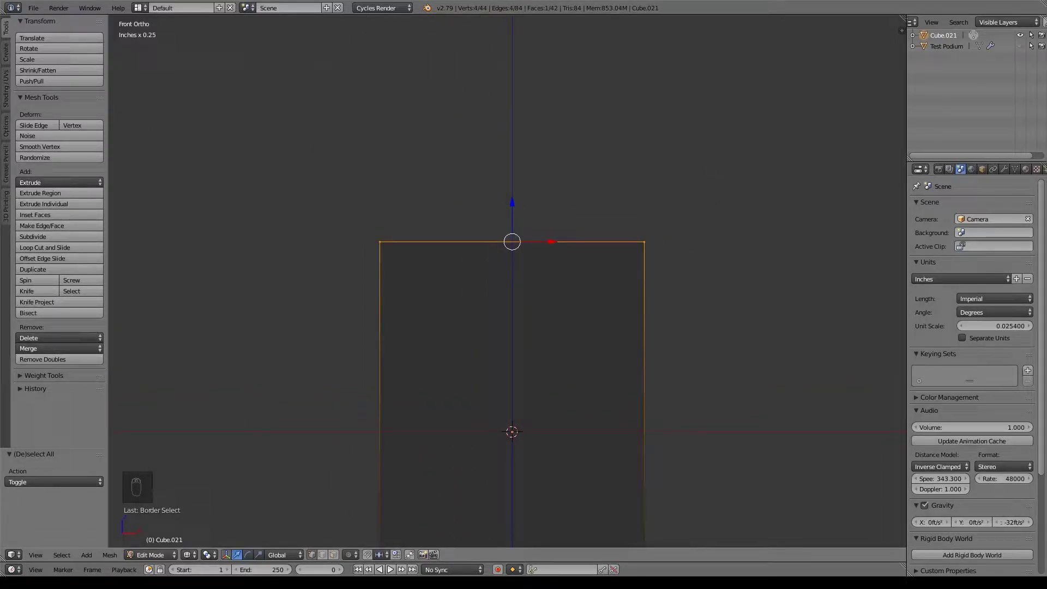
pyautogui.press('e')
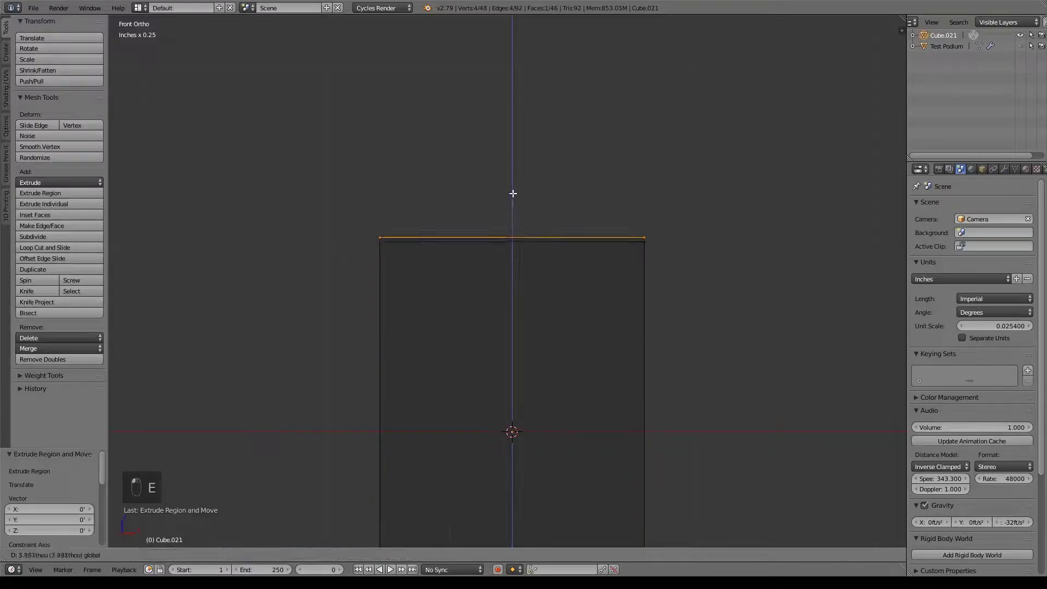
pyautogui.click(515, 157)
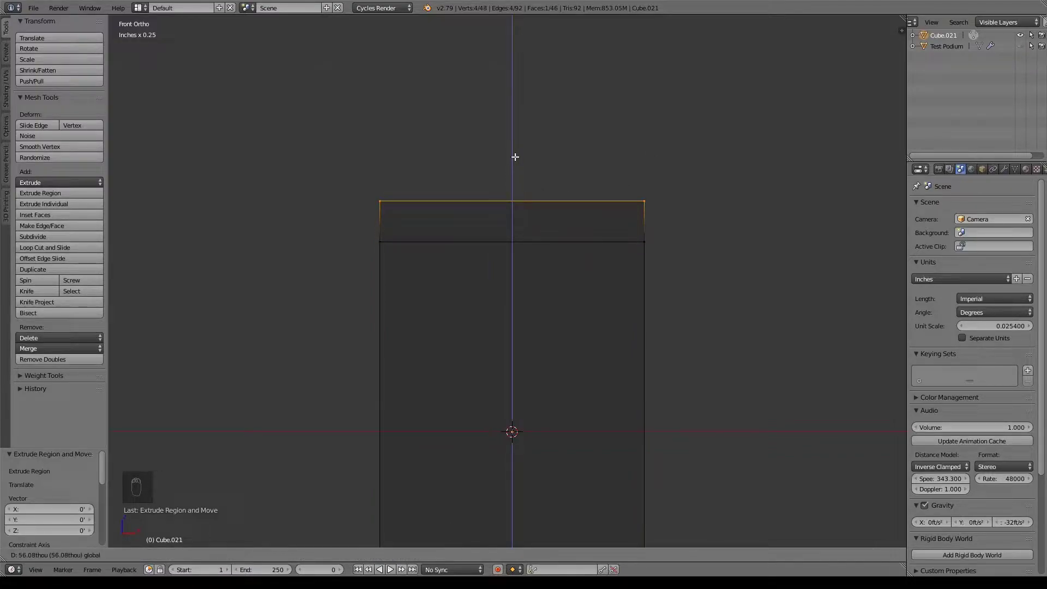
# Add a centred loop cut to the new top band, raise it about 27.7 thou to the upper edge, and scale it to about 1.223
pyautogui.hotkey('ctrl', 'r')
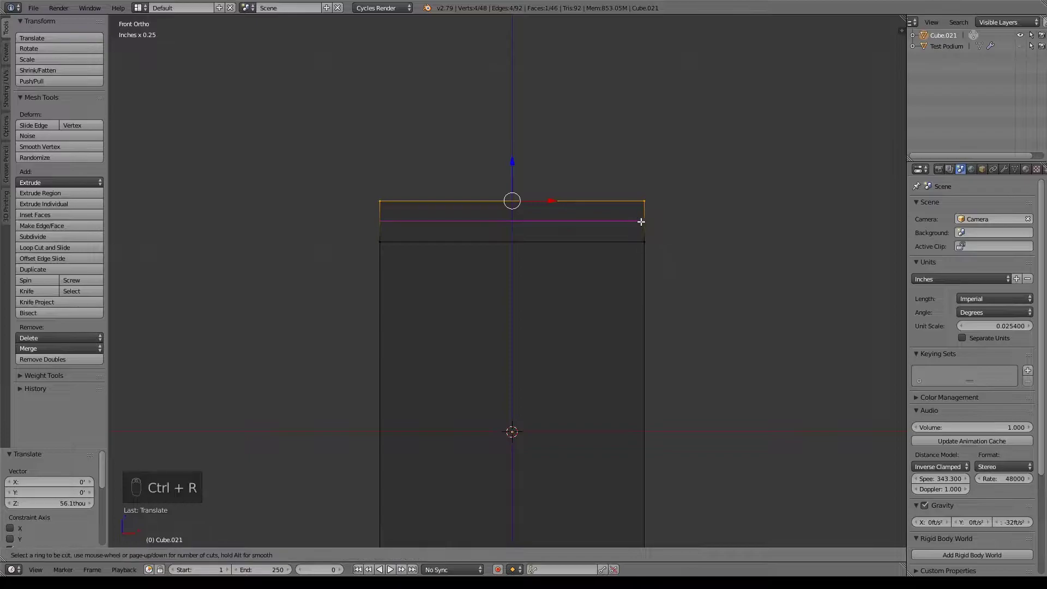
pyautogui.click(642, 221)
pyautogui.rightClick(641, 221)
pyautogui.moveTo(514, 179); pyautogui.dragTo(507, 158)
pyautogui.press('s')
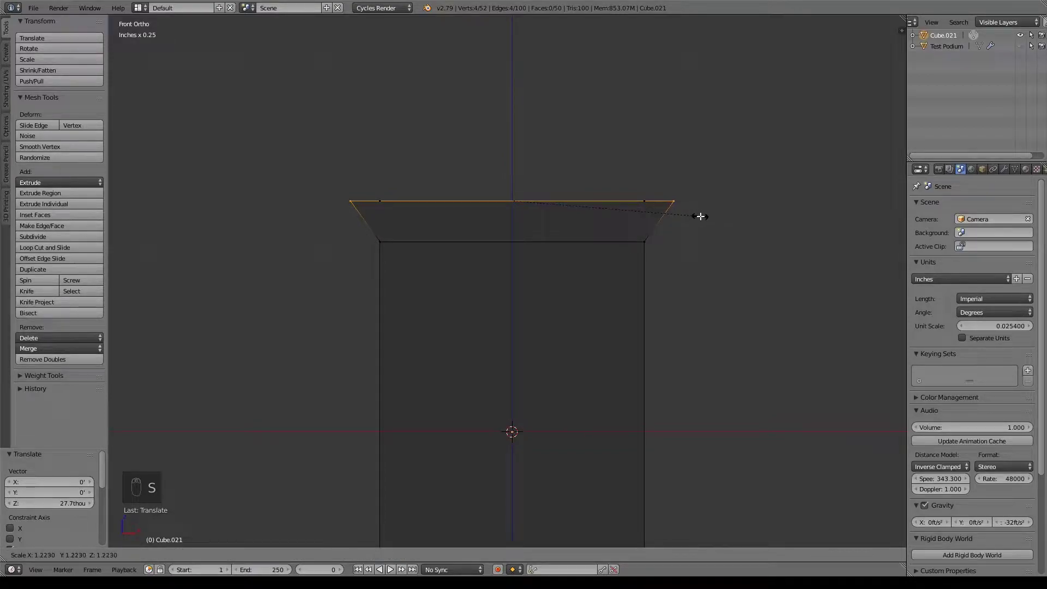
pyautogui.click(700, 217)
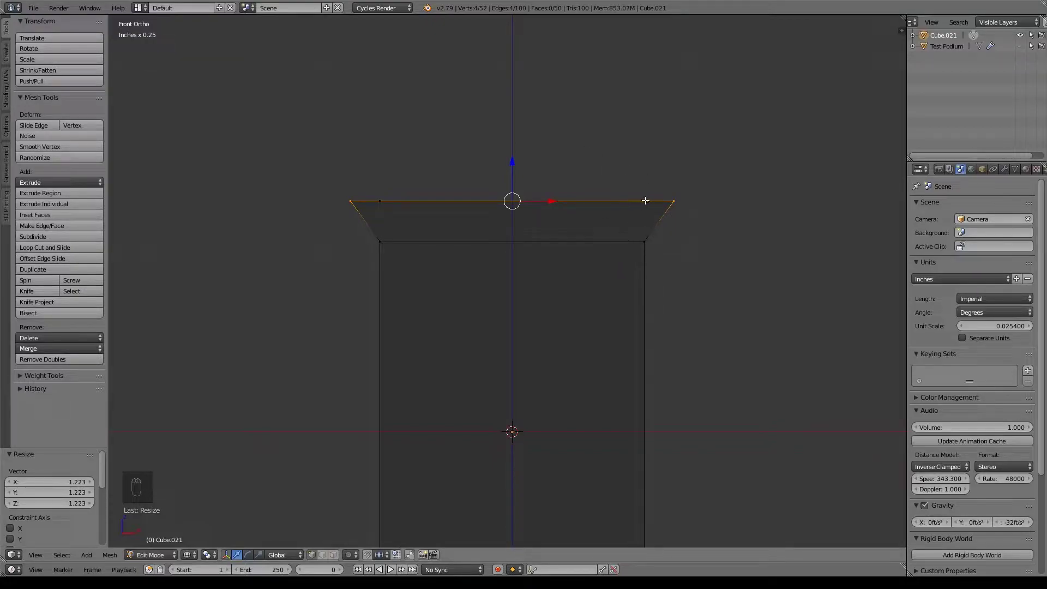
# Select the inner top face inside the flared rim, extrude it in place, and raise the new face about 126 thou
pyautogui.moveTo(652, 198); pyautogui.dragTo(638, 281, button='middle')
pyautogui.moveTo(655, 348); pyautogui.dragTo(660, 233, button='middle')
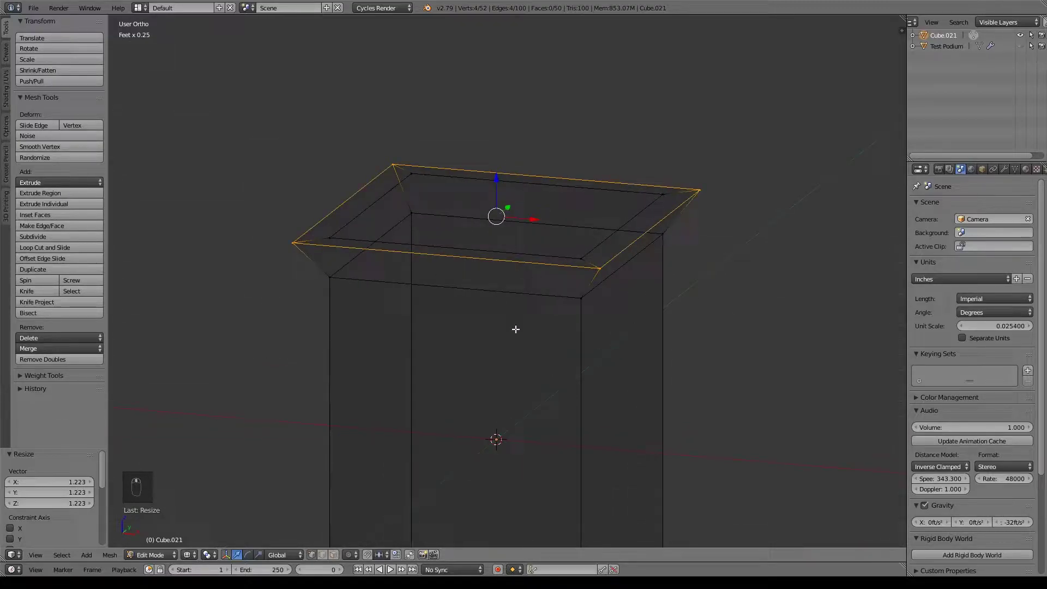
pyautogui.keyDown('alt'); pyautogui.rightClick(550, 250); pyautogui.keyUp('alt')
pyautogui.keyDown('alt'); pyautogui.keyDown('shift'); pyautogui.rightClick(636, 193); pyautogui.keyUp('shift'); pyautogui.keyUp('alt')
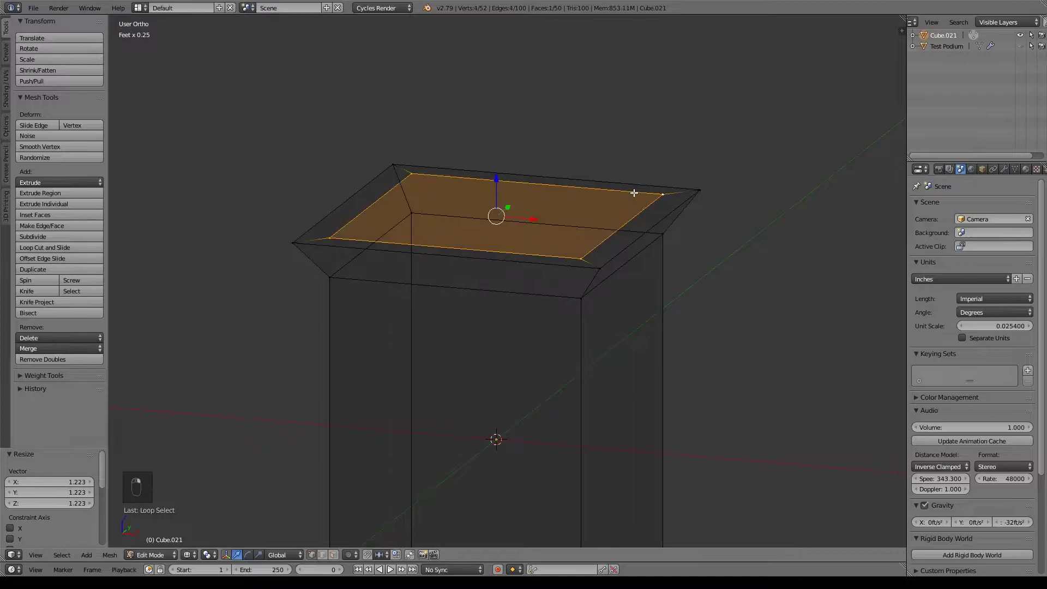
pyautogui.press('KP_1')
pyautogui.keyDown('shift'); pyautogui.moveTo(614, 175); pyautogui.dragTo(603, 195, button='middle'); pyautogui.keyUp('shift')
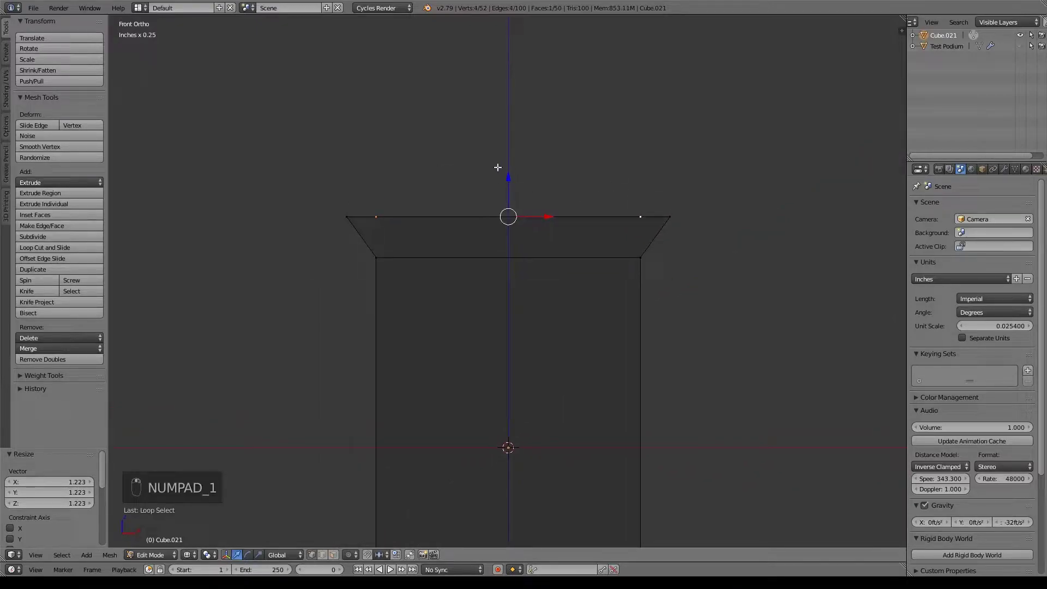
pyautogui.press('e')
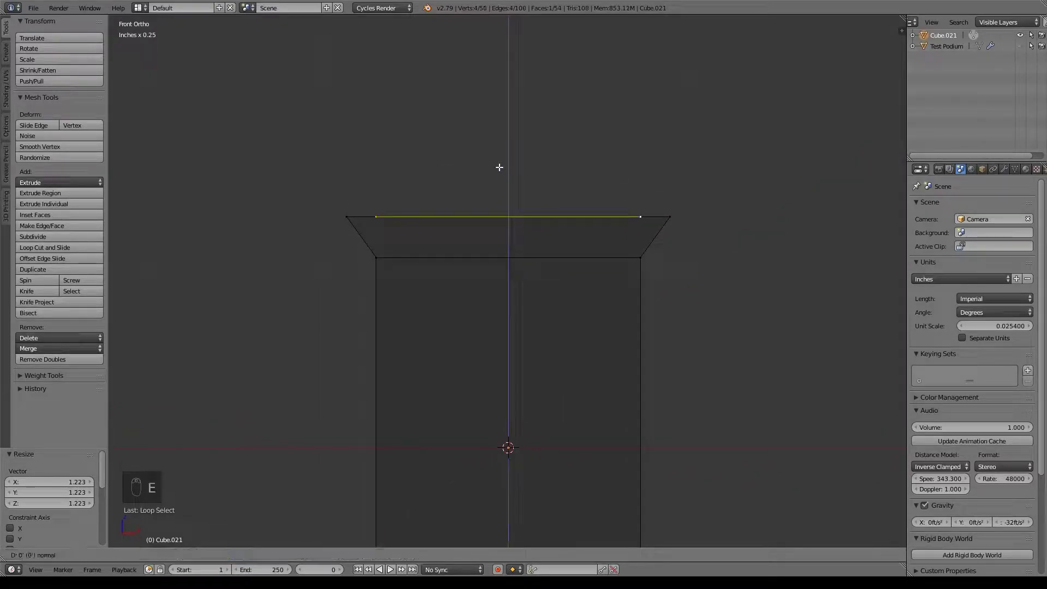
pyautogui.rightClick(509, 168)
pyautogui.moveTo(513, 173); pyautogui.dragTo(524, 80)
# Extrude the column's top face in place and scale the new face outward to about 1.612
pyautogui.keyDown('shift'); pyautogui.scroll(5, 688, 103); pyautogui.keyUp('shift')
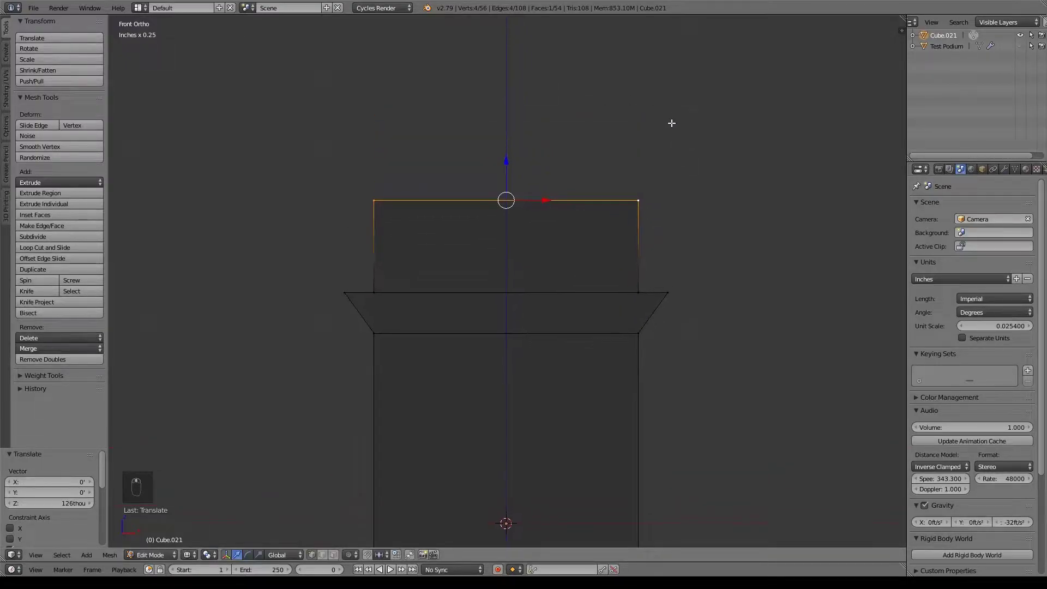
pyautogui.keyDown('shift'); pyautogui.scroll(1, 674, 177); pyautogui.keyUp('shift')
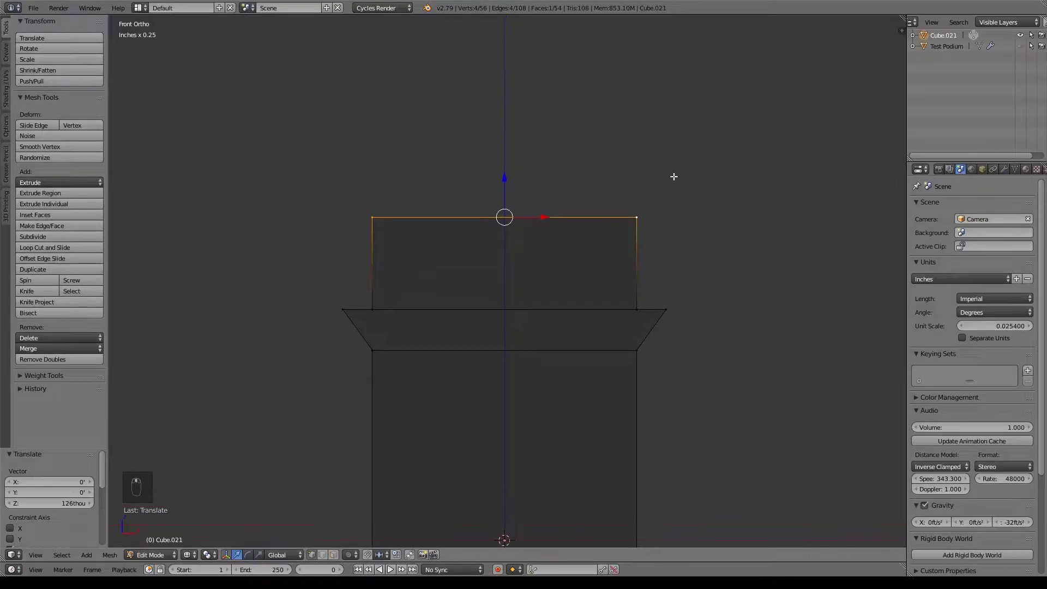
pyautogui.press('e')
pyautogui.rightClick(674, 177)
pyautogui.press('s')
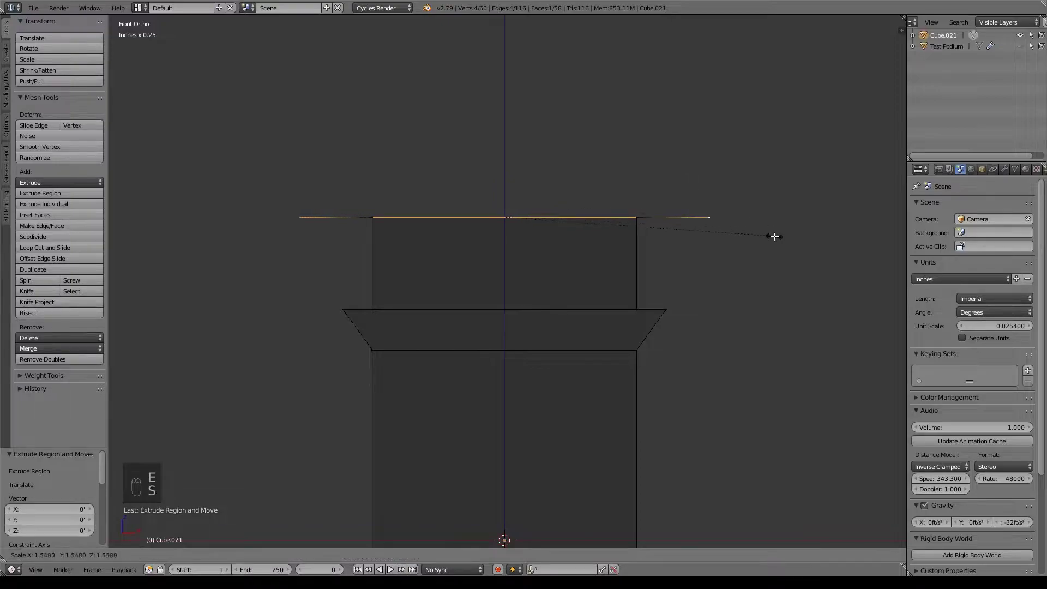
pyautogui.click(784, 246)
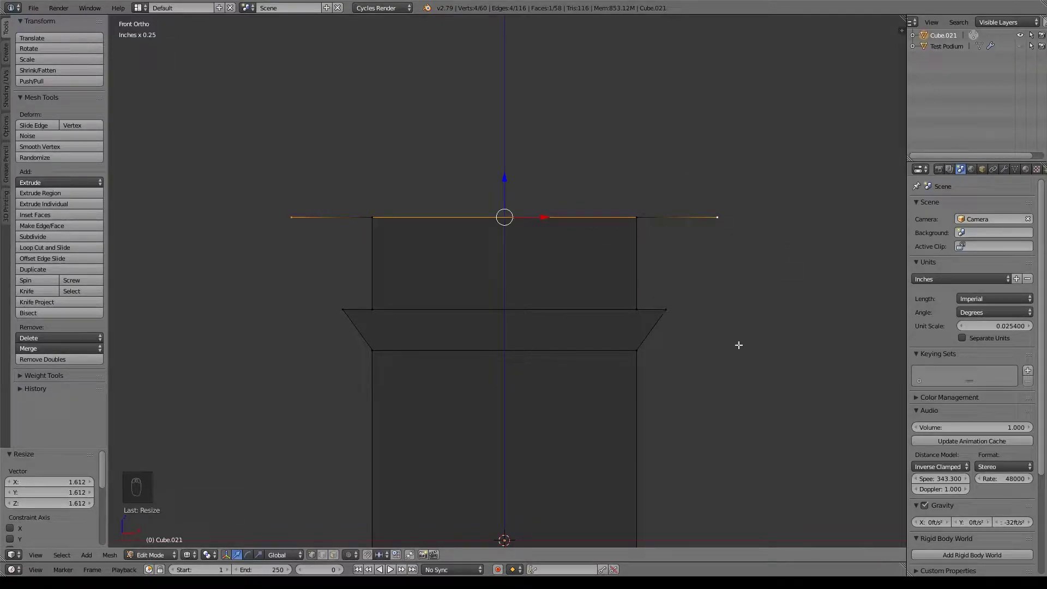
# Extrude the widened top face in place and raise it about 118 thou to form a cap slab
pyautogui.keyDown('shift'); pyautogui.moveTo(665, 164); pyautogui.dragTo(681, 184, button='middle'); pyautogui.keyUp('shift')
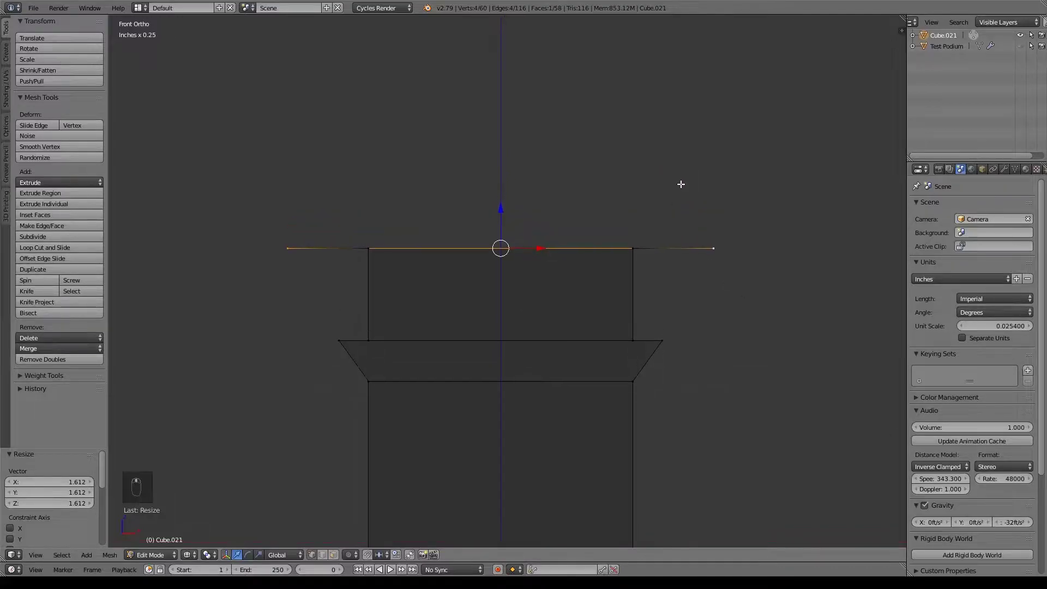
pyautogui.press('e')
pyautogui.rightClick(680, 177)
pyautogui.scroll(-2, 683, 216)
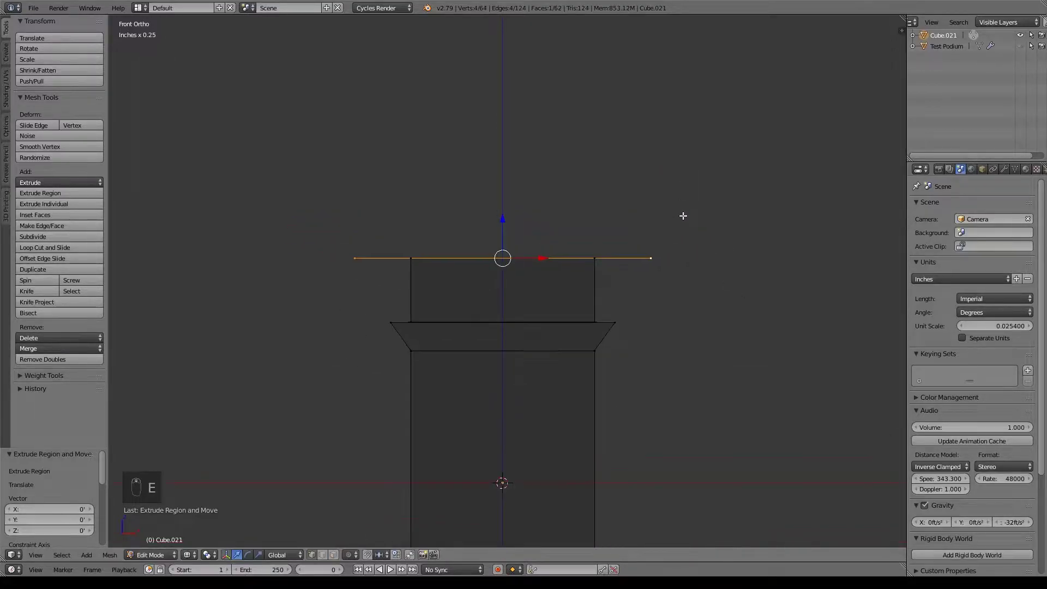
pyautogui.moveTo(509, 220); pyautogui.dragTo(528, 160)
# Add two evenly spaced horizontal loop cuts around the cap slab, without sliding them
pyautogui.keyDown('shift'); pyautogui.moveTo(675, 182); pyautogui.dragTo(668, 188, button='middle'); pyautogui.keyUp('shift')
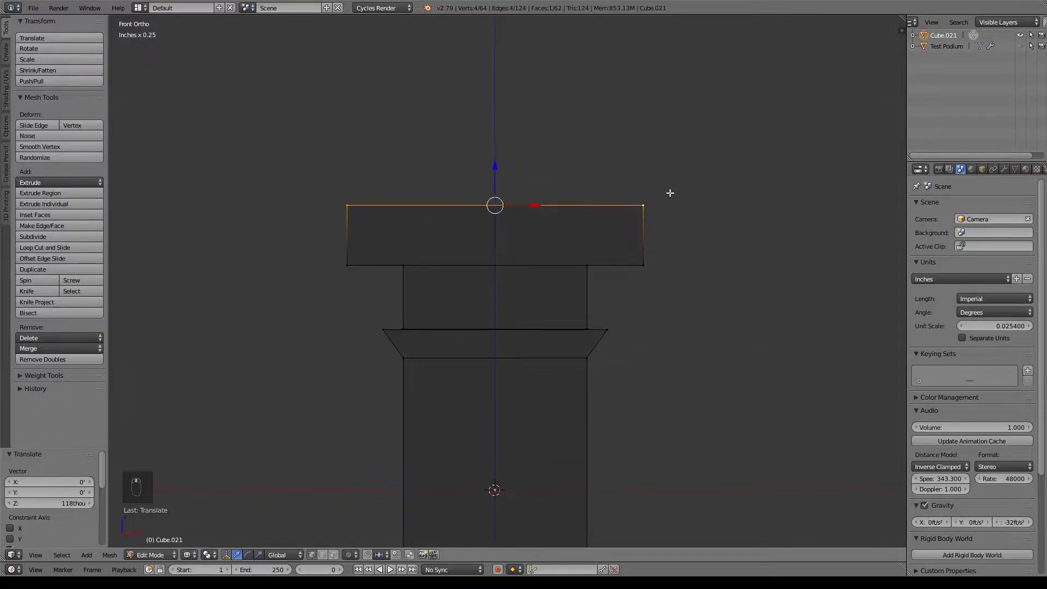
pyautogui.hotkey('ctrl', 'r')
pyautogui.scroll(1, 666, 243)
pyautogui.click(667, 243)
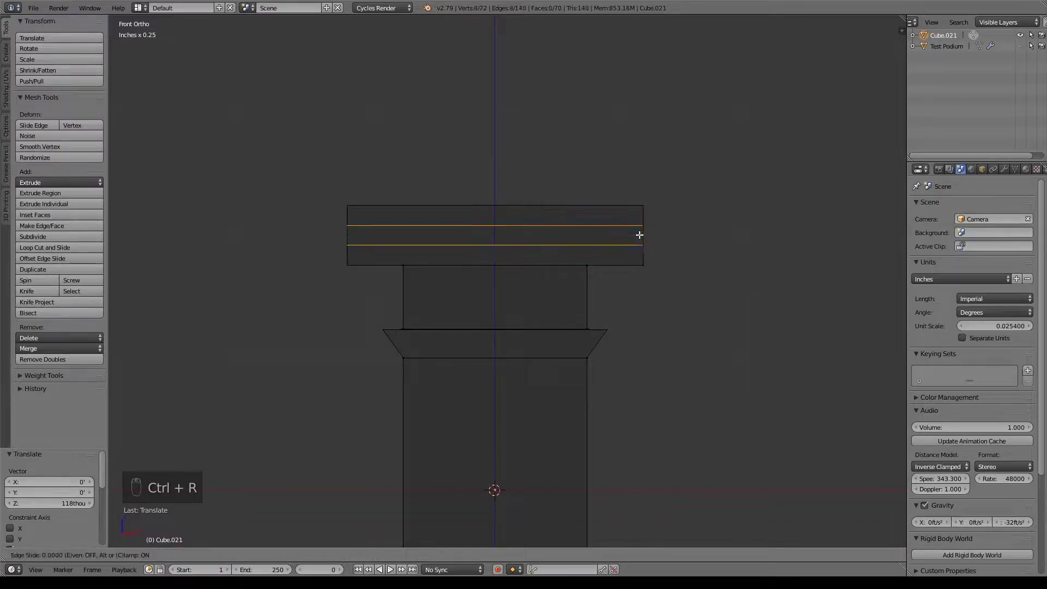
pyautogui.rightClick(667, 242)
# Add a loop cut in the cap's middle band, slide it down to the band's lower edge, and scale it to about 1.123
pyautogui.scroll(2, 702, 282)
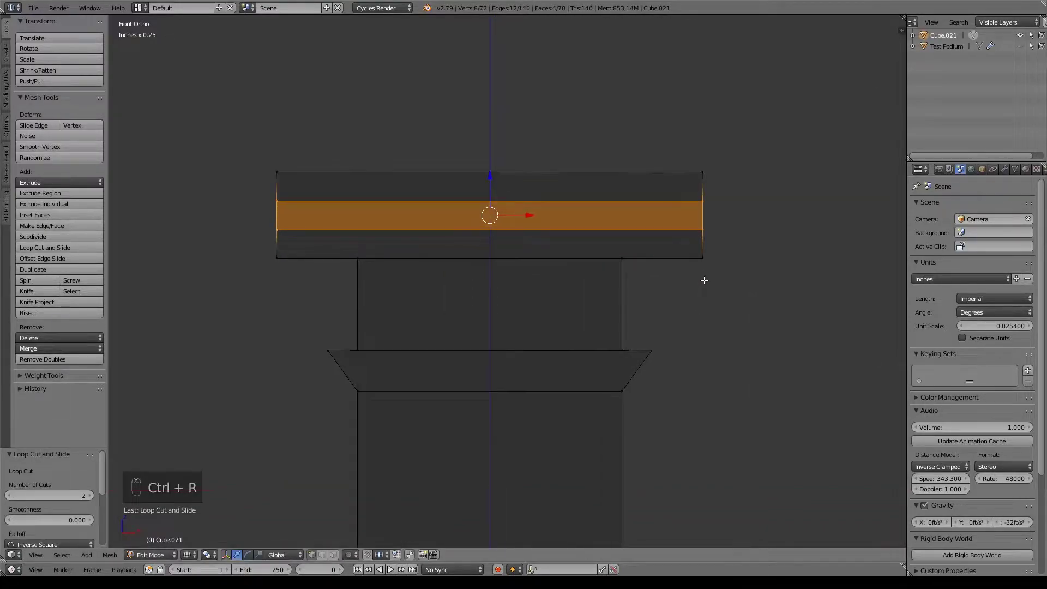
pyautogui.hotkey('ctrl', 'r')
pyautogui.click(701, 212)
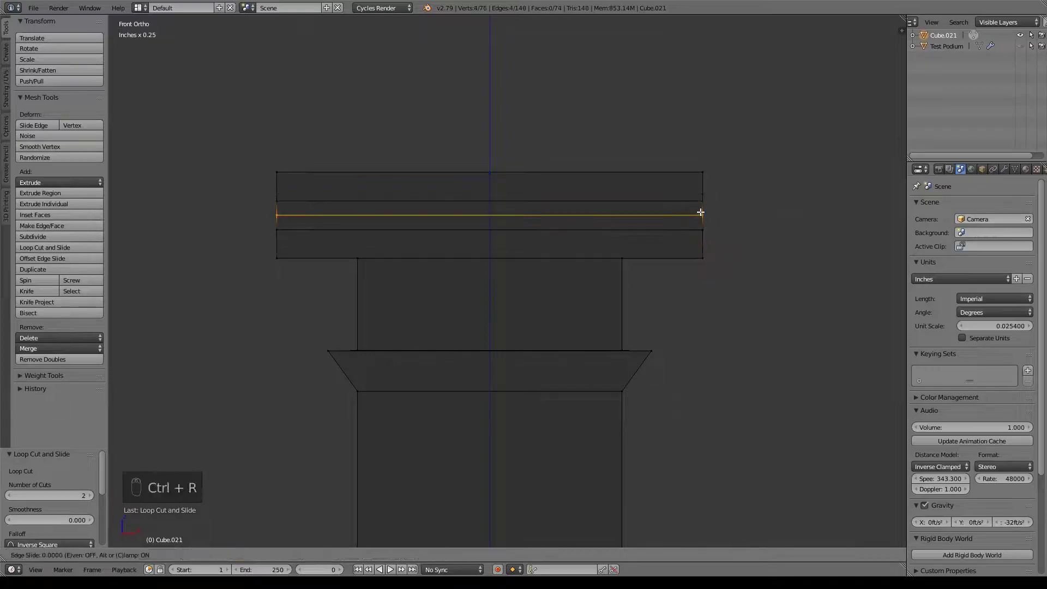
pyautogui.click(709, 228)
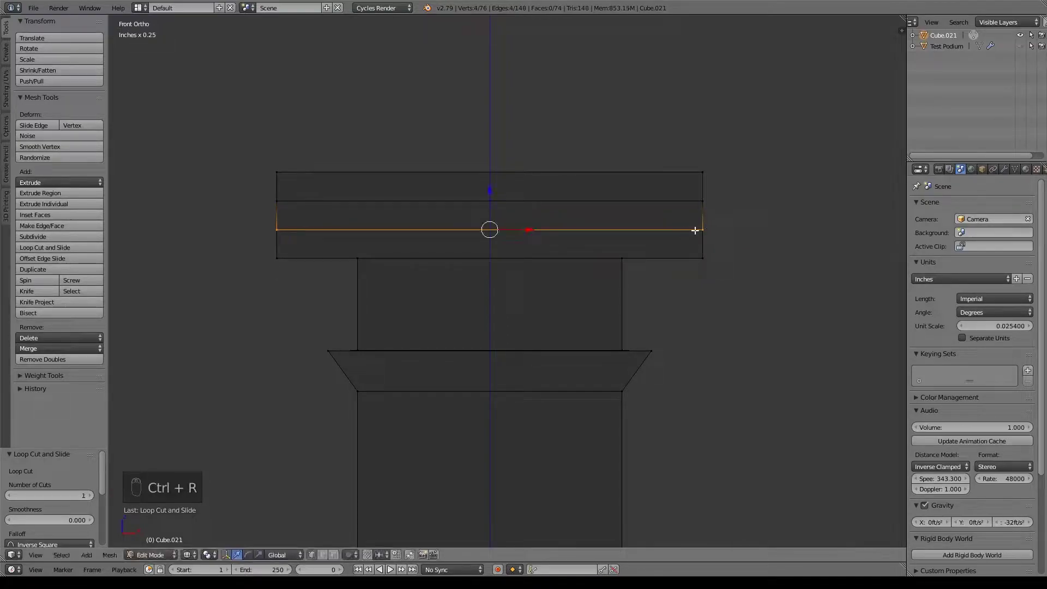
pyautogui.press('s')
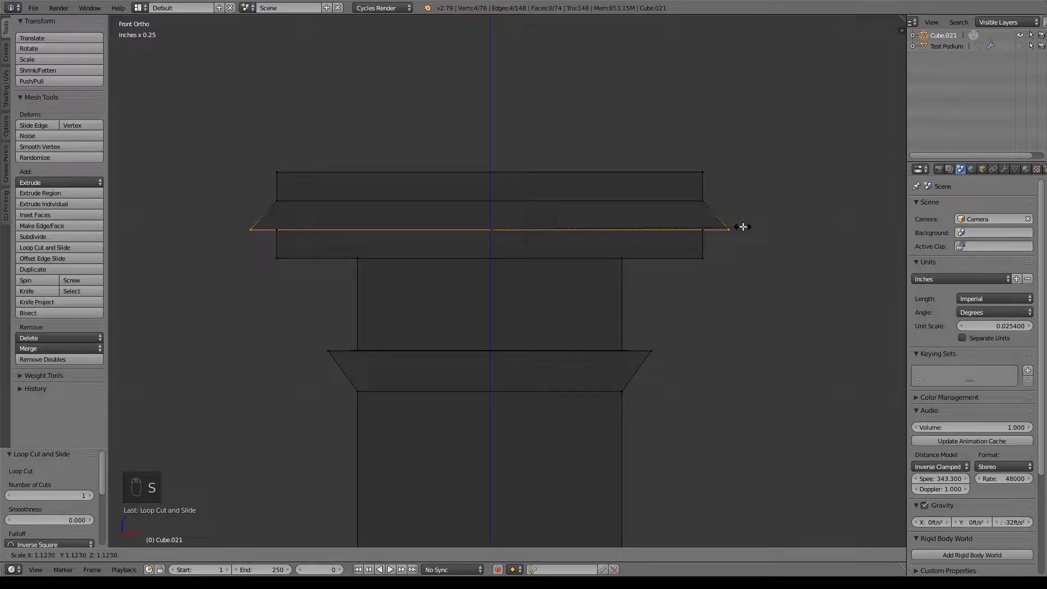
pyautogui.click(743, 227)
# Extrude the cap slab's top face in place and scale the new face inward to about 0.711
pyautogui.keyDown('shift'); pyautogui.moveTo(743, 138); pyautogui.dragTo(720, 198, button='middle'); pyautogui.keyUp('shift')
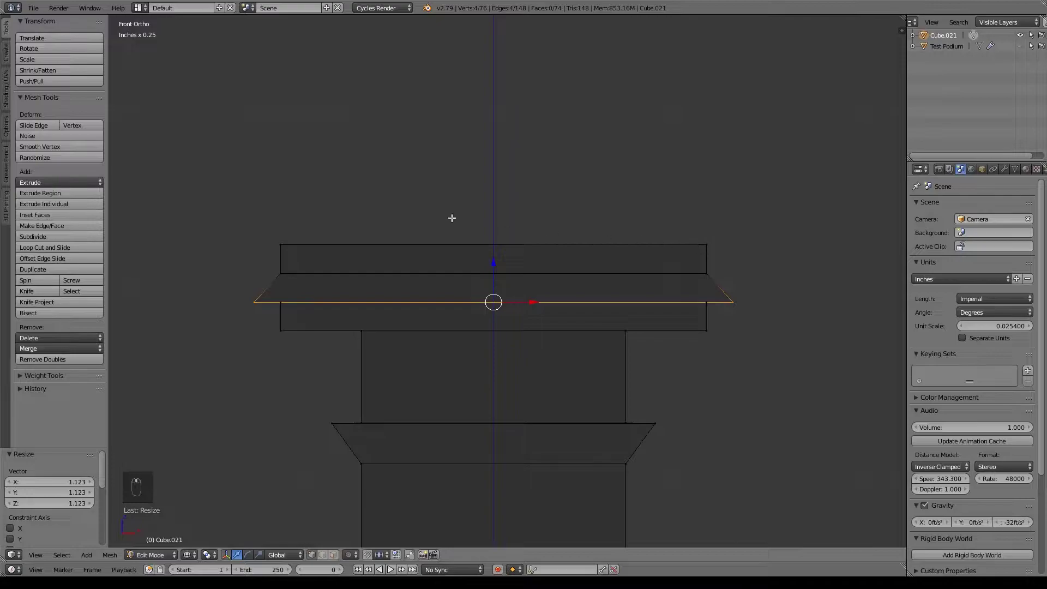
pyautogui.press('a')
pyautogui.press('b')
pyautogui.moveTo(265, 213); pyautogui.dragTo(748, 260)
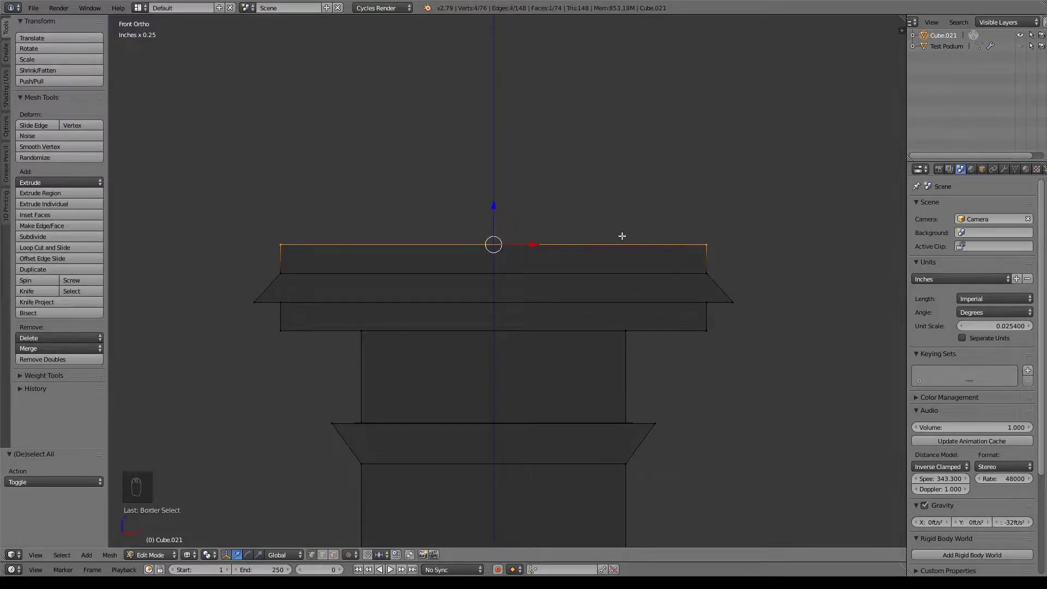
pyautogui.press('e')
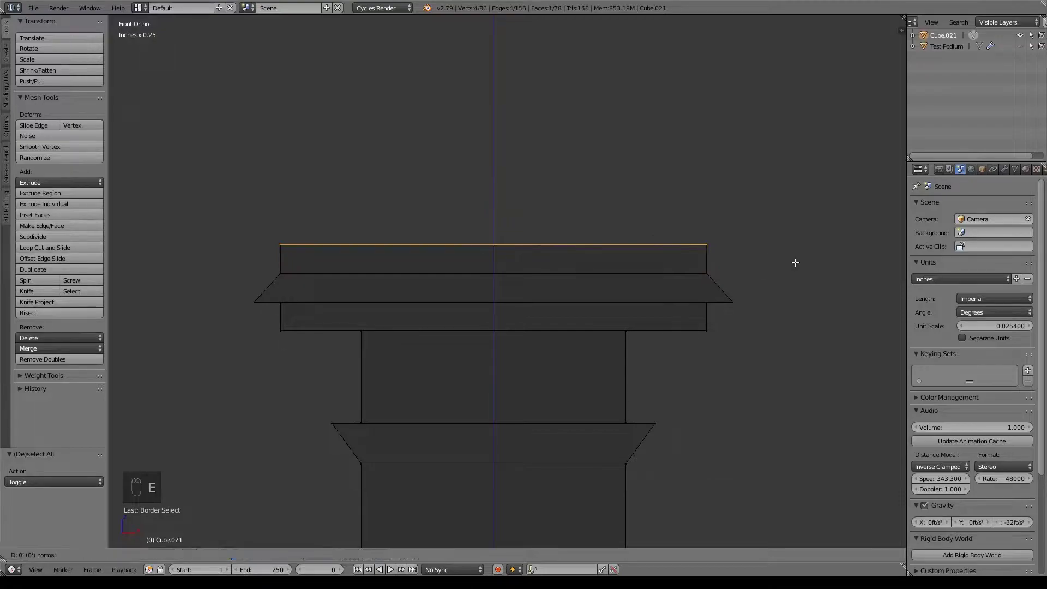
pyautogui.rightClick(789, 264)
pyautogui.press('s')
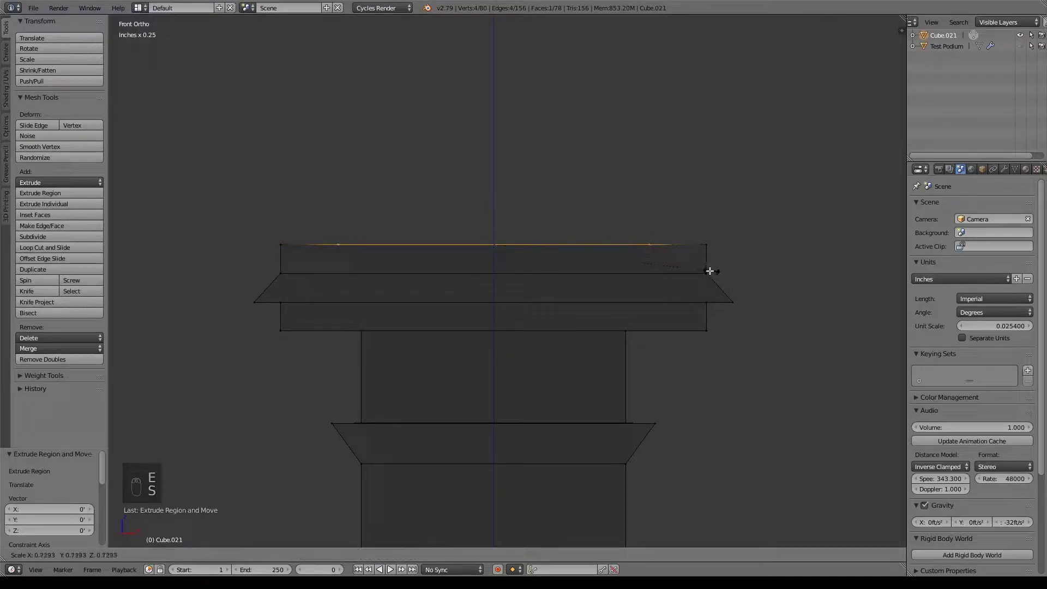
pyautogui.click(707, 271)
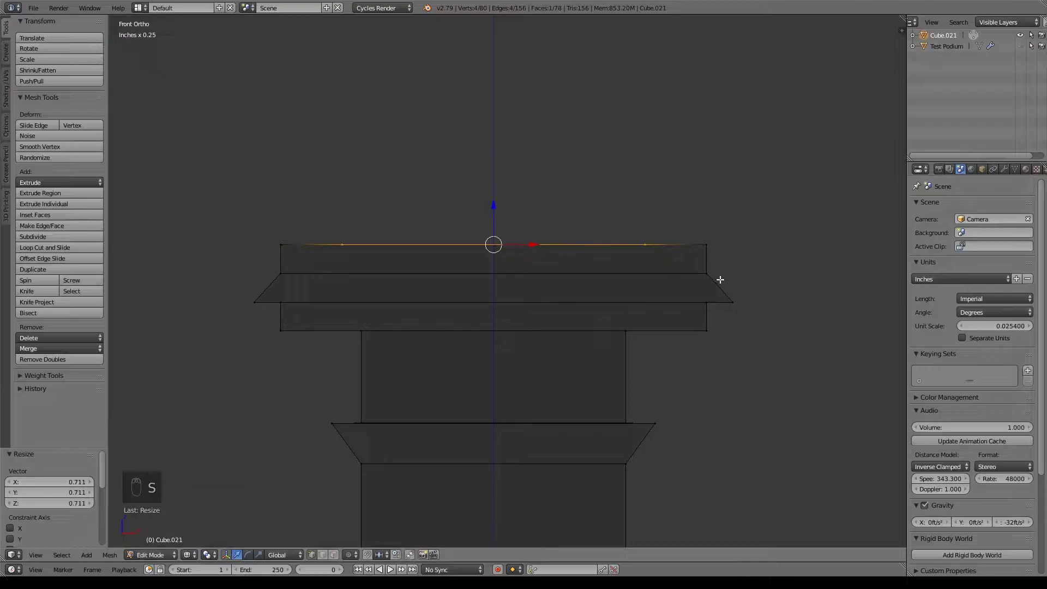
# Extrude the inset top face upward about 84.5 thou to form a raised block on the cap
pyautogui.press('e')
pyautogui.click(735, 264)
pyautogui.press('z')
pyautogui.scroll(-3, 735, 265)
pyautogui.moveTo(776, 323); pyautogui.dragTo(637, 257, button='middle')
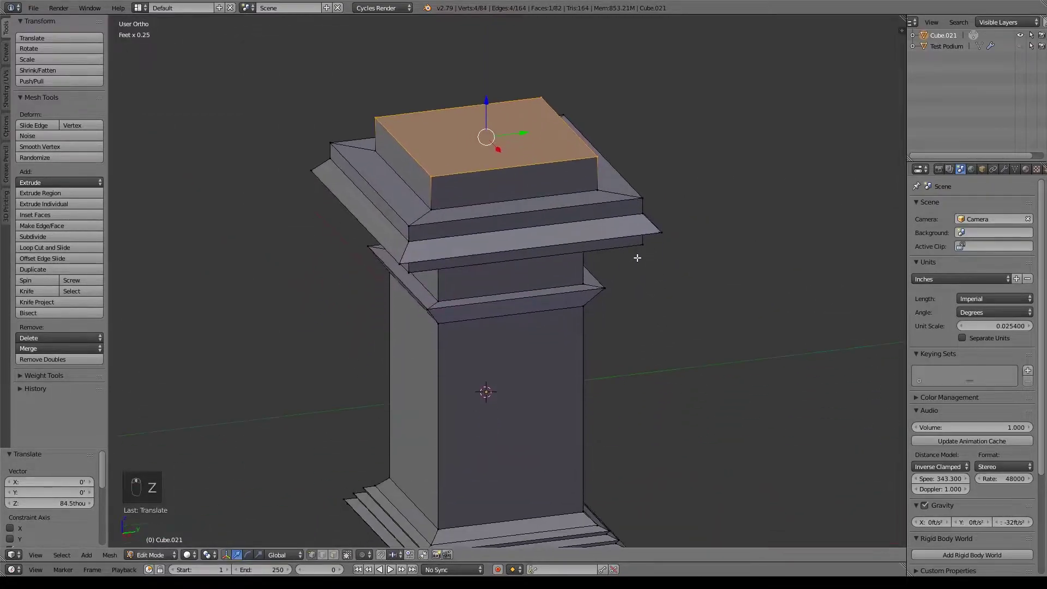
pyautogui.moveTo(603, 322); pyautogui.dragTo(627, 272, button='middle')
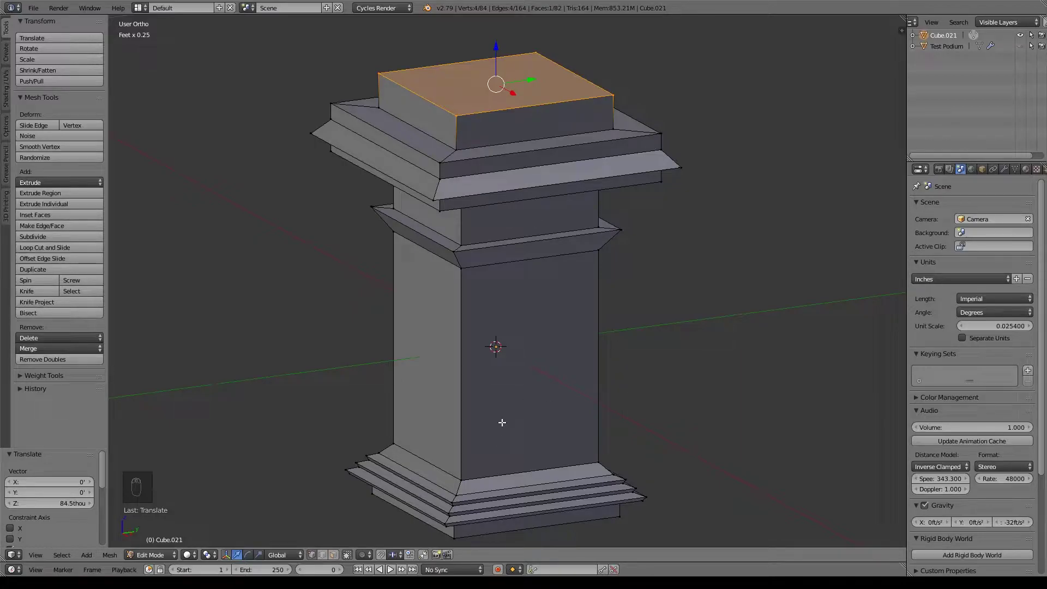
# Add two centred vertical loop cuts through the whole podium, one in each horizontal direction, without sliding them
pyautogui.press('KP_1')
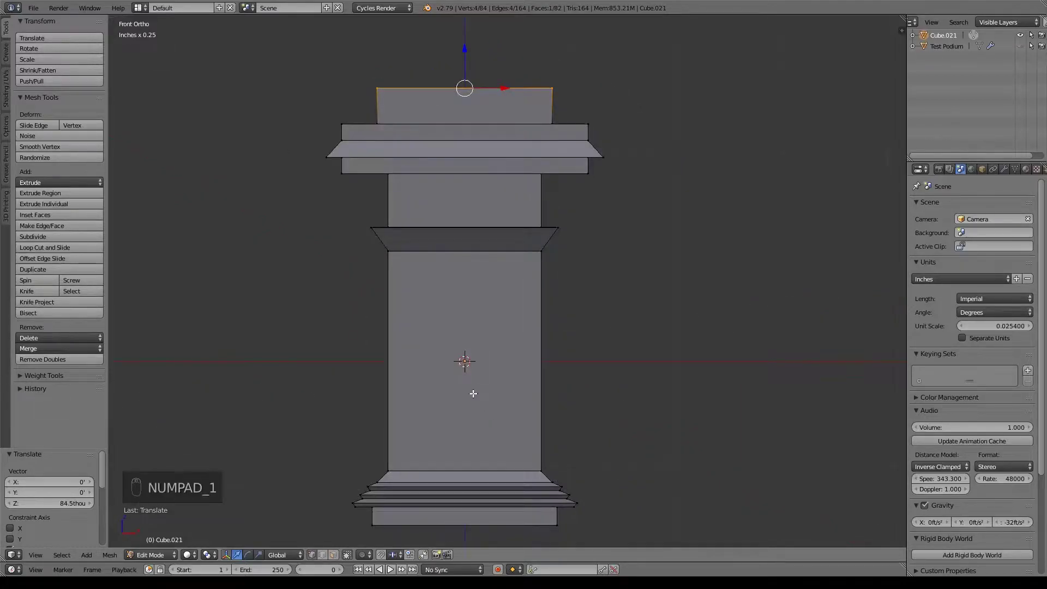
pyautogui.hotkey('ctrl', 'r')
pyautogui.click(464, 209)
pyautogui.rightClick(474, 213)
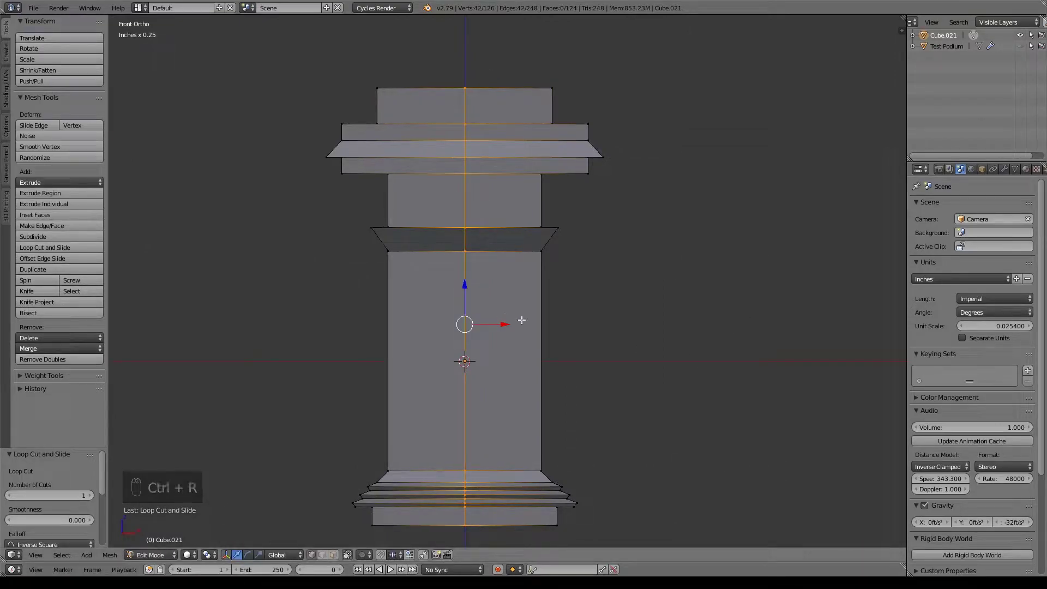
pyautogui.moveTo(696, 306); pyautogui.dragTo(602, 324, button='middle')
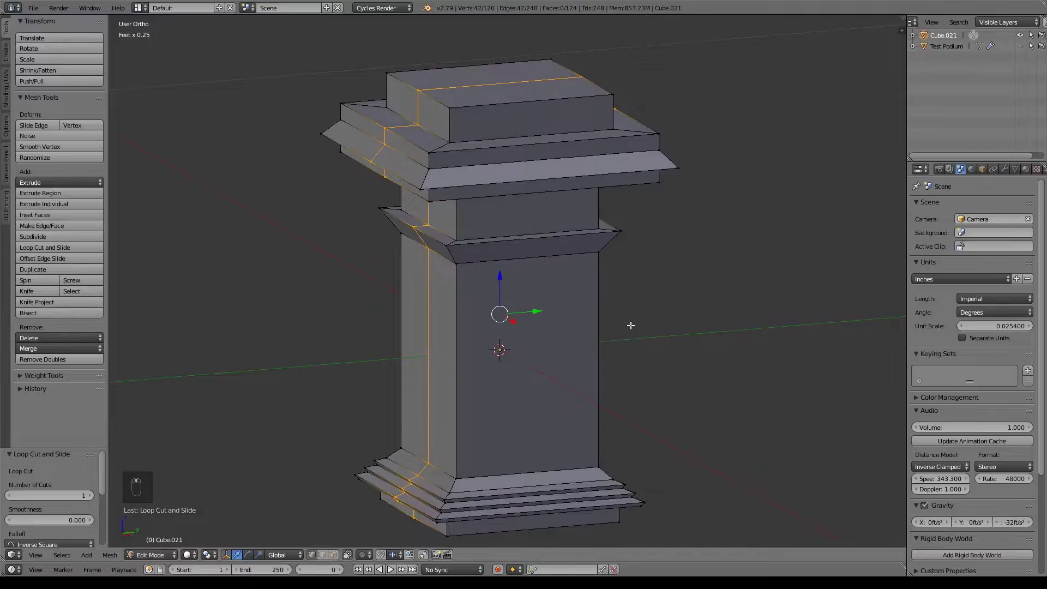
pyautogui.hotkey('ctrl', 'r')
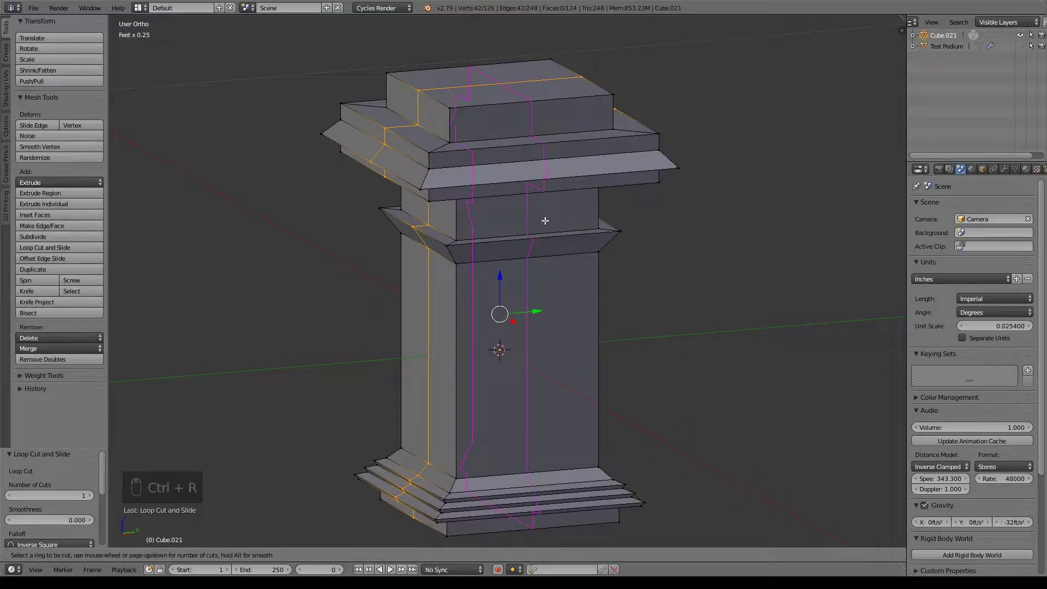
pyautogui.click(545, 221)
pyautogui.rightClick(545, 222)
# Select the vertices of three quarters of the podium in top view and delete them, keeping the +X, -Y quarter
pyautogui.keyDown('shift'); pyautogui.moveTo(599, 392); pyautogui.dragTo(750, 292, button='middle'); pyautogui.keyUp('shift')
pyautogui.press('KP_7')
pyautogui.press('a')
pyautogui.press('a')
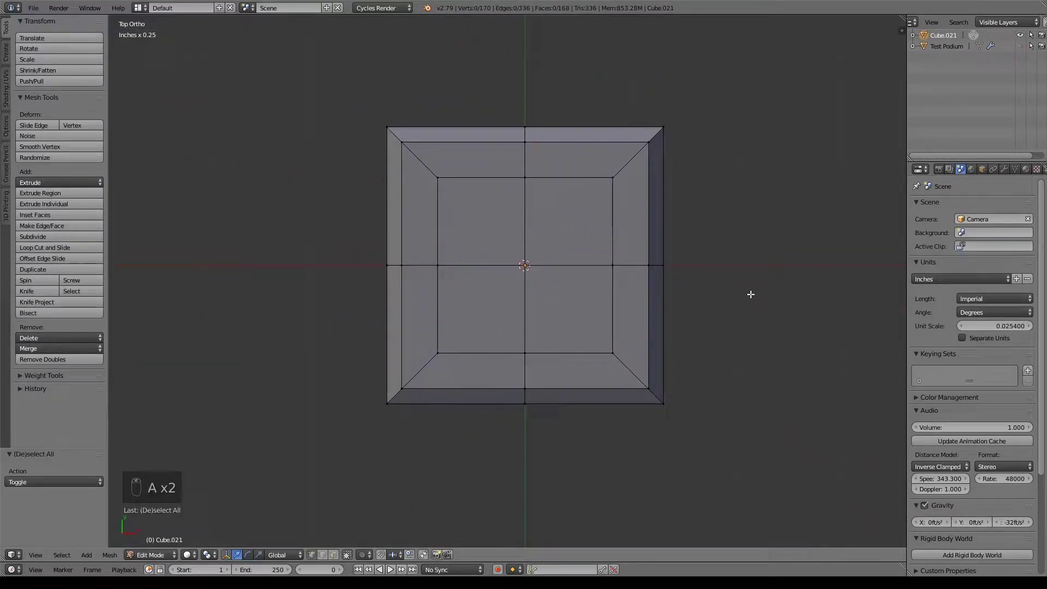
pyautogui.press('z')
pyautogui.press('b')
pyautogui.moveTo(334, 63); pyautogui.dragTo(466, 464)
pyautogui.press('b')
pyautogui.moveTo(376, 54); pyautogui.dragTo(868, 189)
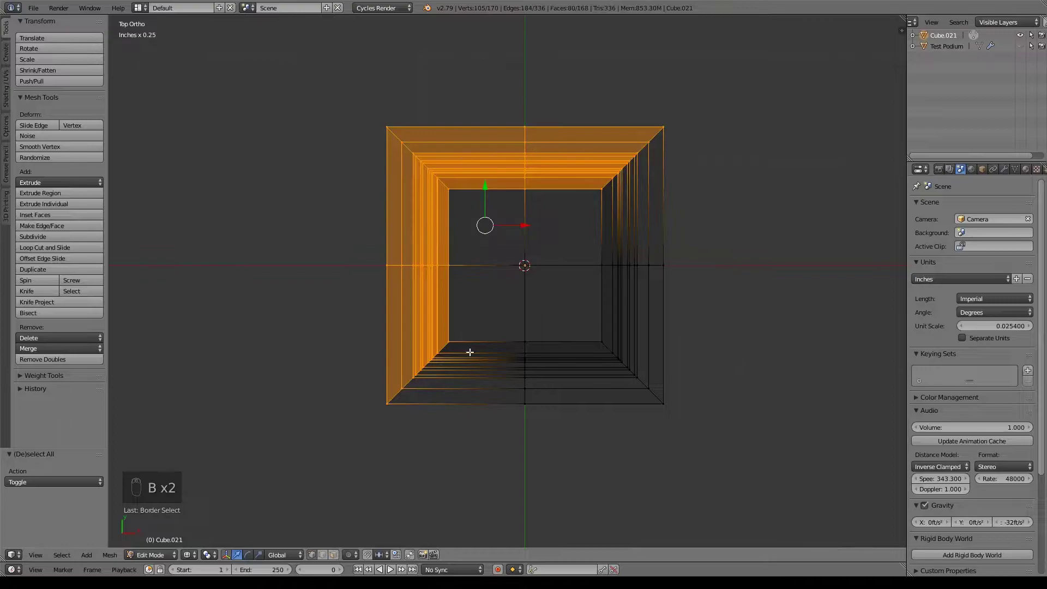
pyautogui.click(1003, 170)
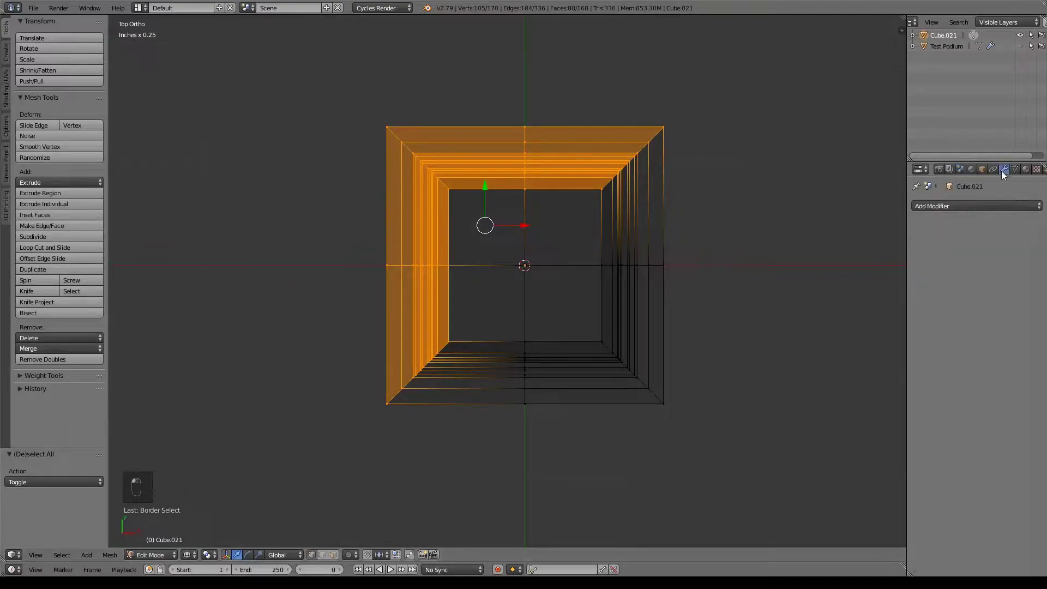
pyautogui.click(963, 205)
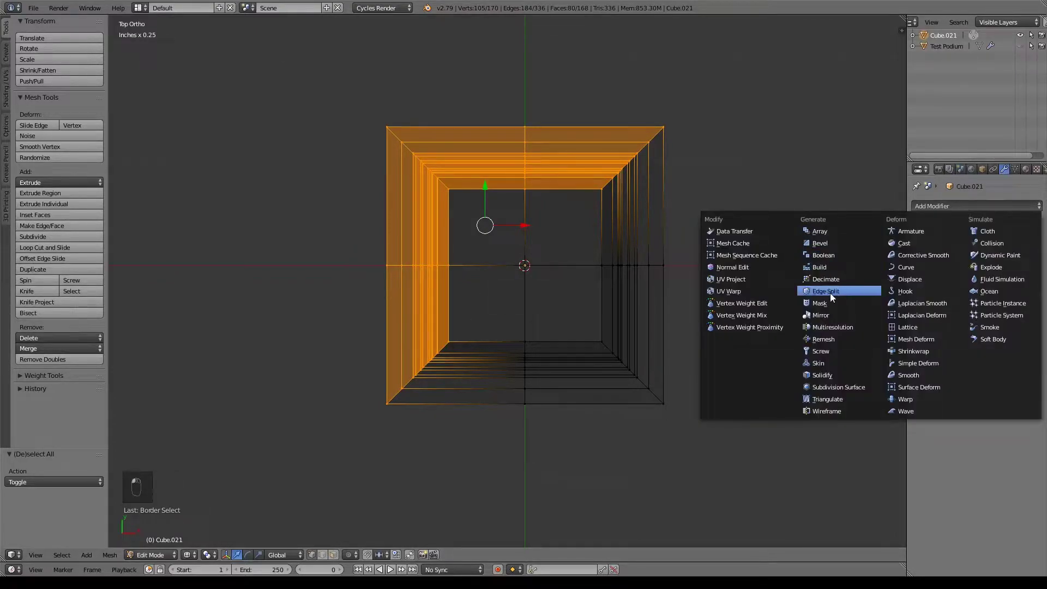
pyautogui.press('x')
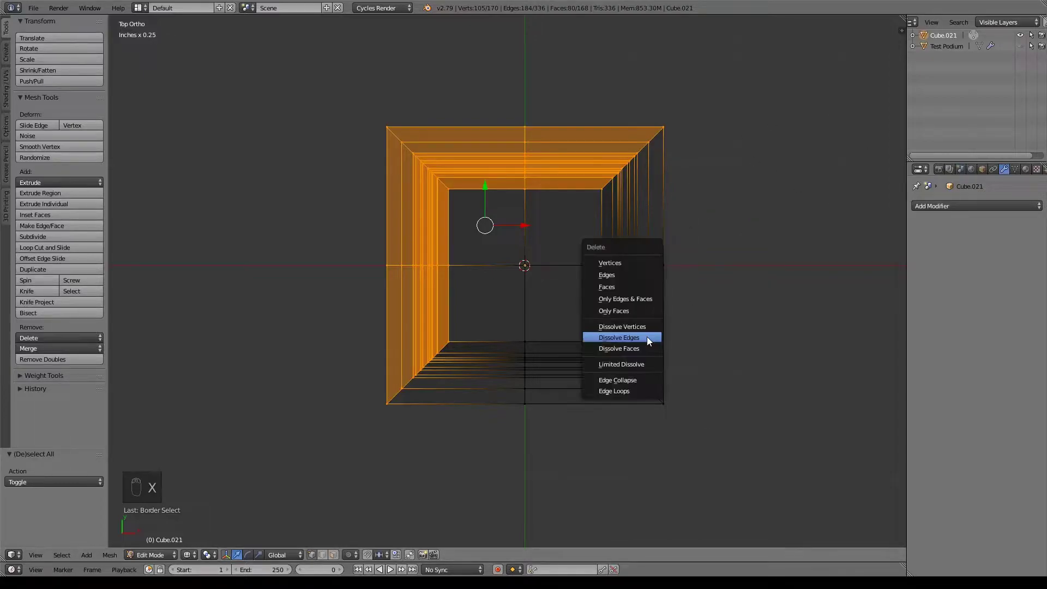
pyautogui.click(630, 260)
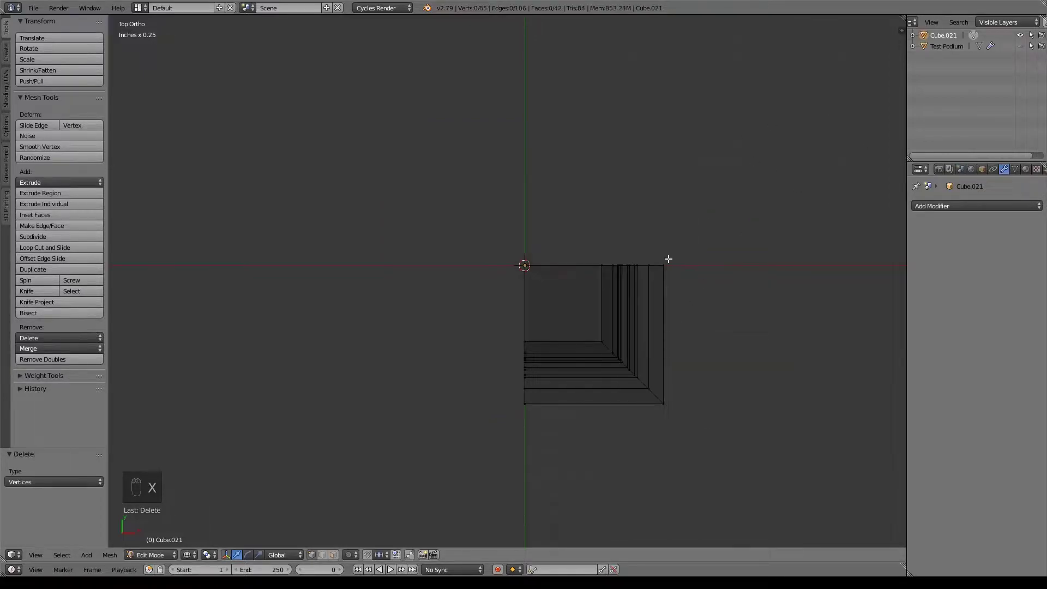
# Add a Mirror modifier to the quarter podium across the X and Y axes with clipping enabled
pyautogui.click(970, 203)
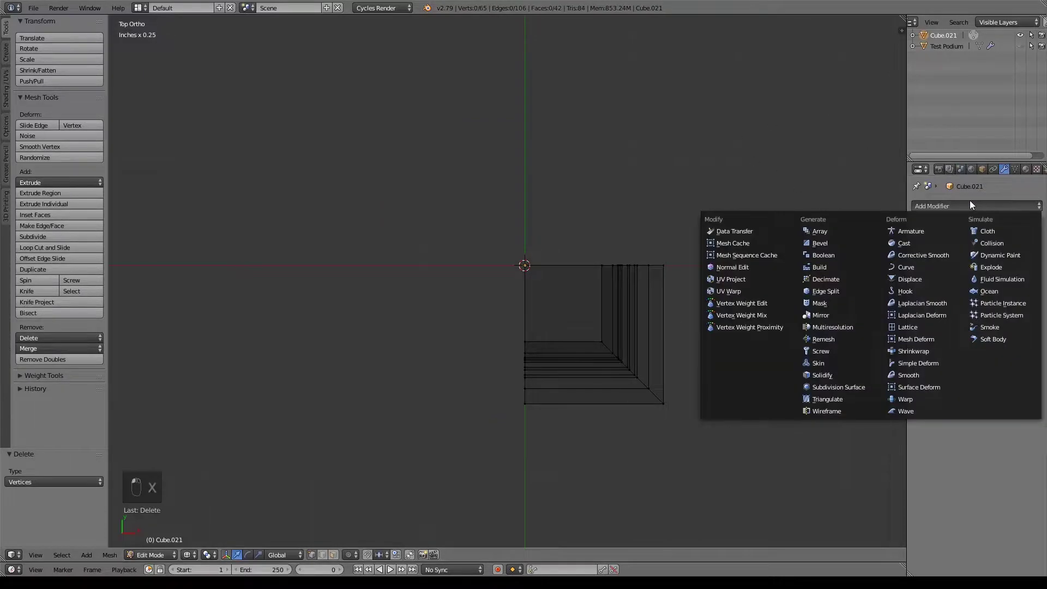
pyautogui.click(846, 315)
pyautogui.click(919, 279)
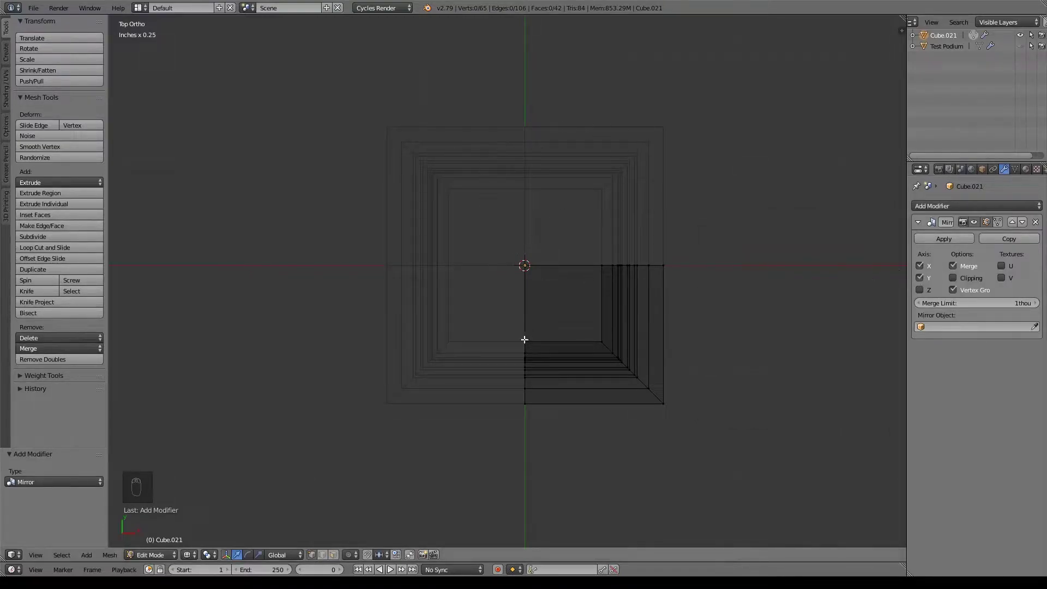
pyautogui.moveTo(652, 256)
pyautogui.mouseDown(button='middle')
pyautogui.moveTo(652, 297)
pyautogui.moveTo(708, 301)
pyautogui.moveTo(647, 271)
pyautogui.moveTo(638, 251)
pyautogui.mouseUp(button='middle')
pyautogui.press('KP_1')
pyautogui.press('z')
pyautogui.scroll(3, 687, 300)
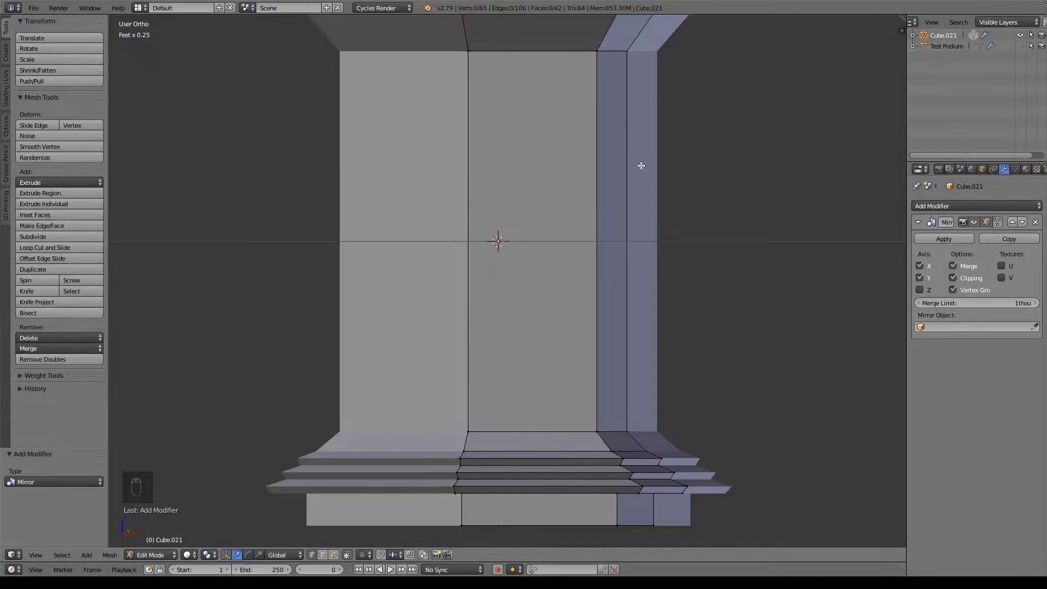
# Add a Catmull-Clark Subdivision Surface modifier below the Mirror modifier and set its view subdivisions to 3
pyautogui.click(939, 205)
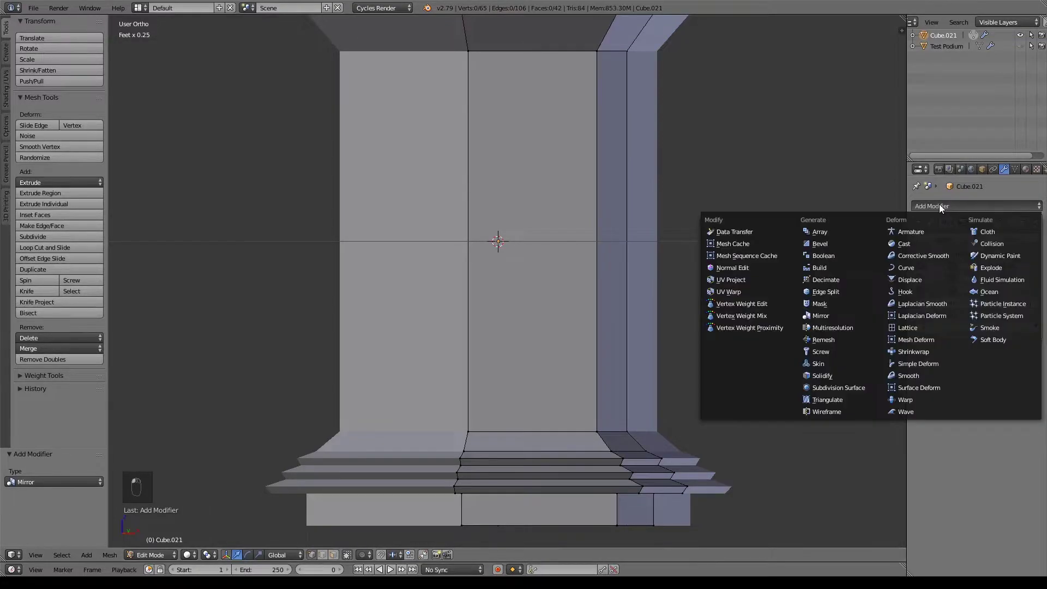
pyautogui.click(835, 388)
pyautogui.click(1022, 350)
pyautogui.moveTo(811, 282); pyautogui.dragTo(945, 408, button='middle')
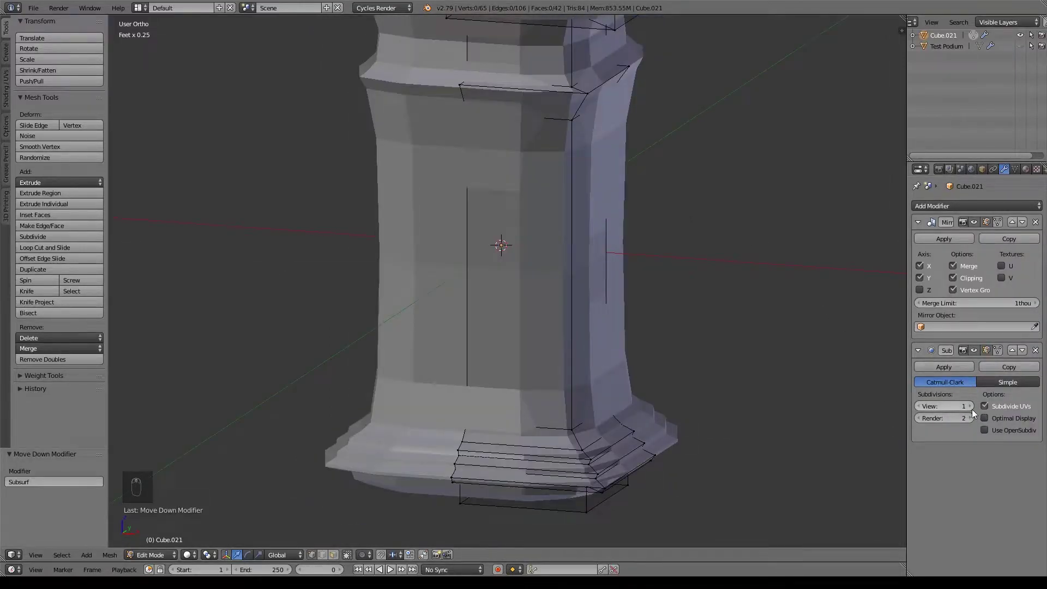
pyautogui.click(970, 406)
pyautogui.click(970, 406)
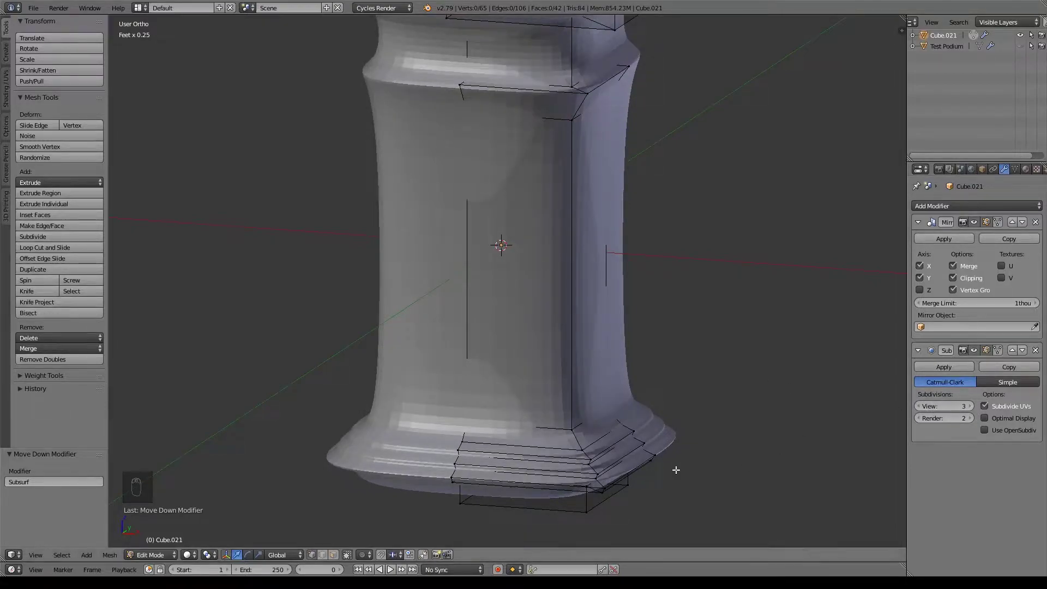
# Select the podium's vertical corner edge loop and crease it to 1.000
pyautogui.keyDown('shift'); pyautogui.scroll(-2, 694, 420); pyautogui.keyUp('shift')
pyautogui.keyDown('alt'); pyautogui.rightClick(571, 247); pyautogui.keyUp('alt')
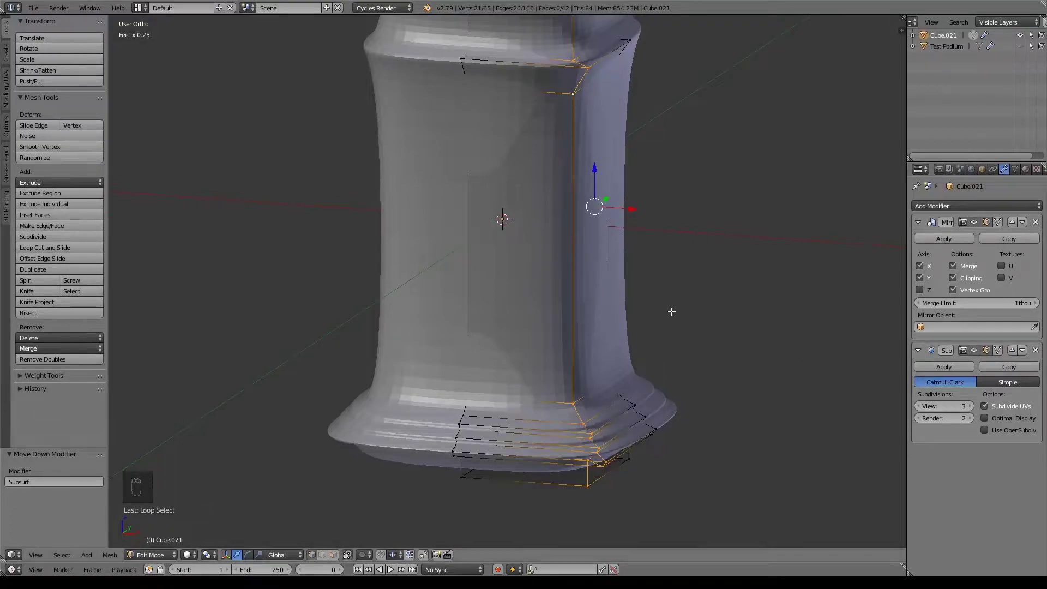
pyautogui.hotkey('shift', 'e')
pyautogui.click(528, 346)
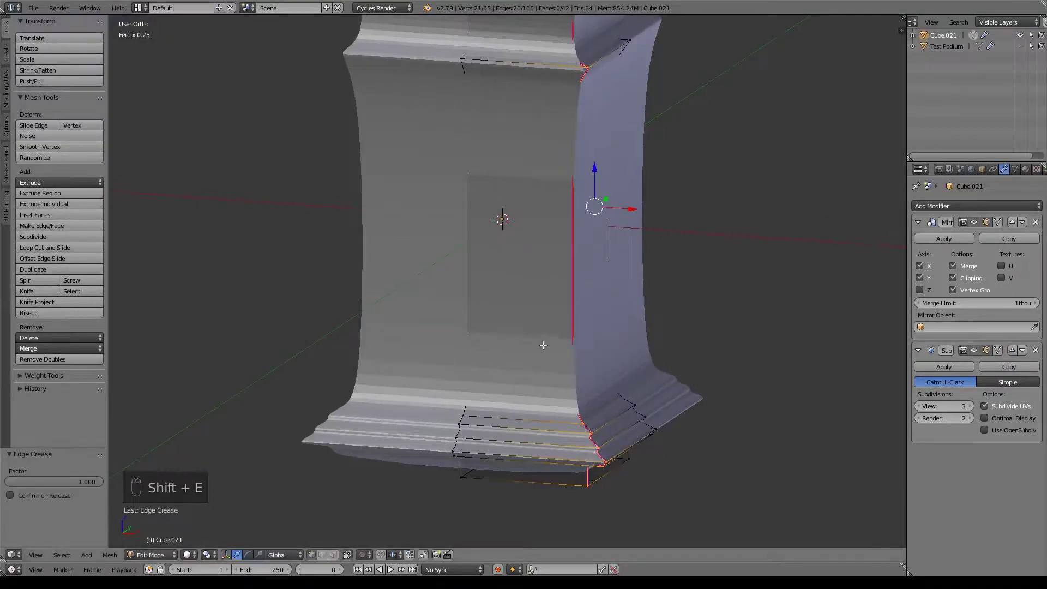
# Select the bottom edge loop of the podium's base and crease it to 1.000
pyautogui.keyDown('alt'); pyautogui.rightClick(519, 481); pyautogui.keyUp('alt')
pyautogui.keyDown('alt'); pyautogui.keyDown('shift'); pyautogui.rightClick(620, 470); pyautogui.keyUp('shift'); pyautogui.keyUp('alt')
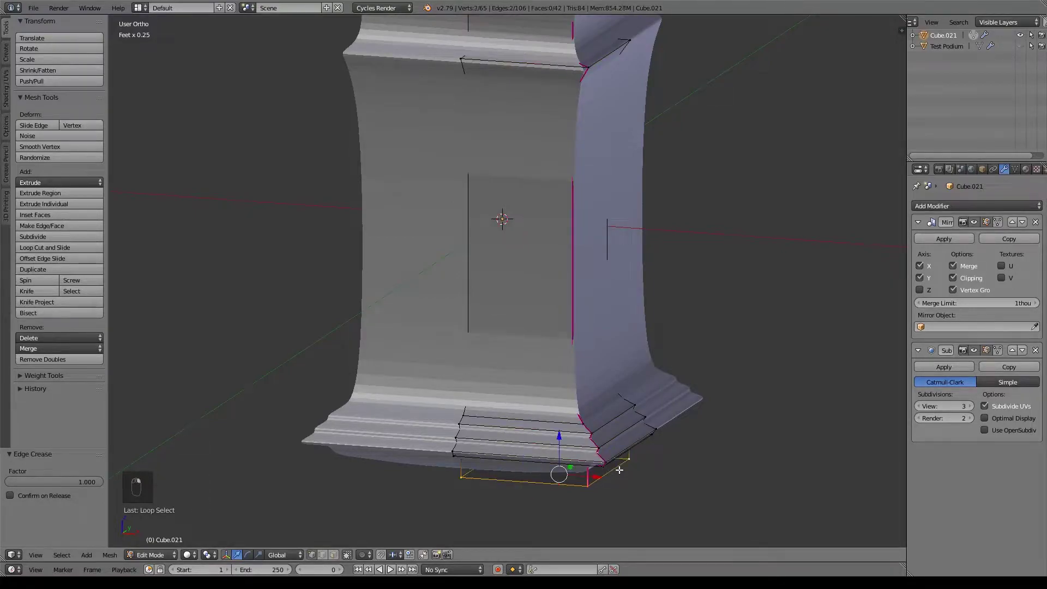
pyautogui.hotkey('shift', 'e')
pyautogui.click(854, 380)
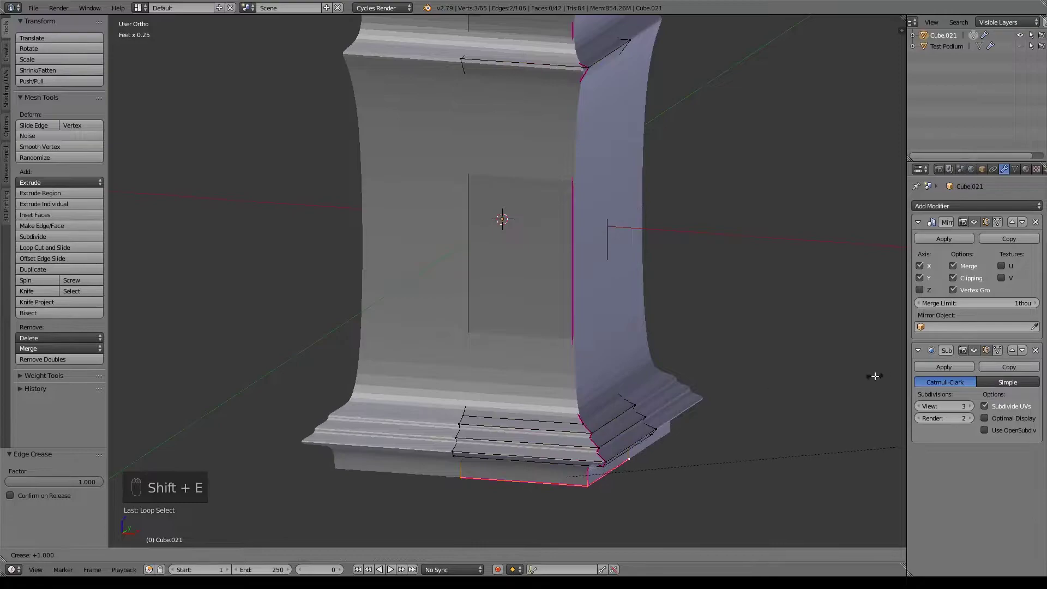
pyautogui.scroll(-2, 654, 410)
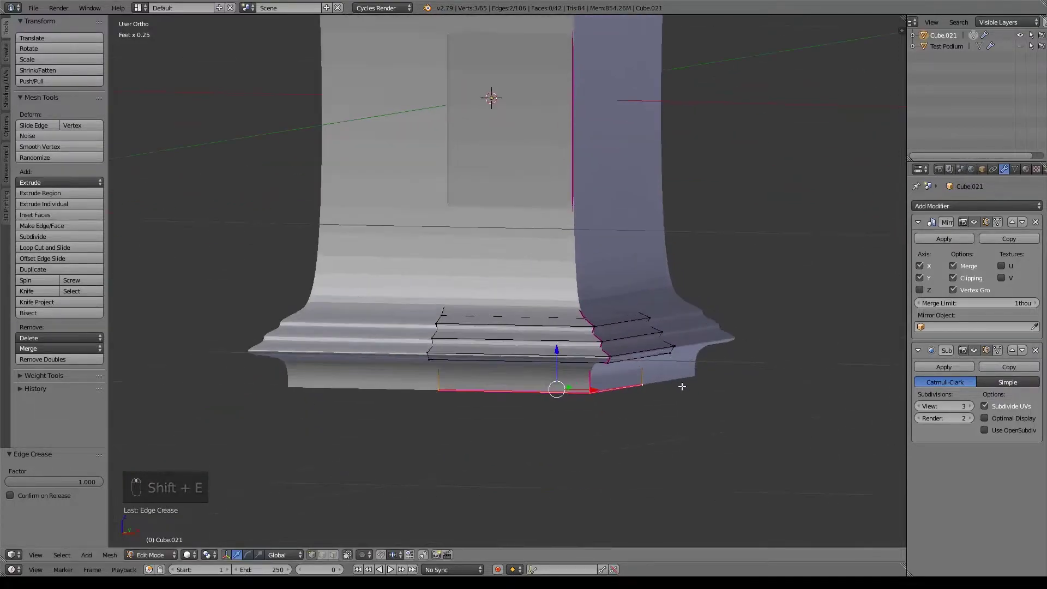
# Select the four recessed edge loops around the base's stepped ridges and crease them to 1.000
pyautogui.scroll(5, 699, 362)
pyautogui.keyDown('alt'); pyautogui.rightClick(627, 302); pyautogui.keyUp('alt')
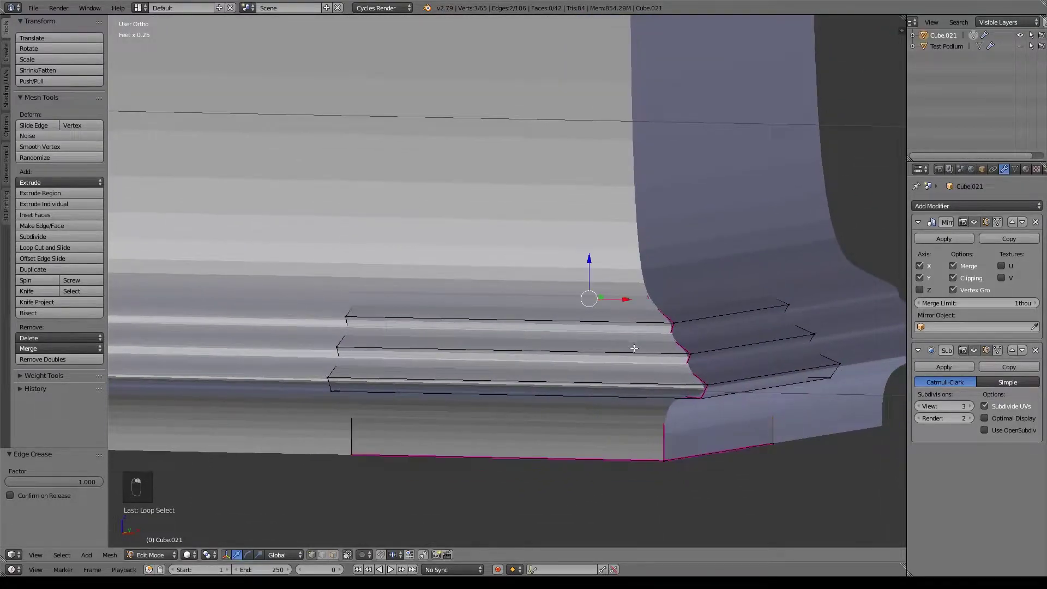
pyautogui.keyDown('alt'); pyautogui.rightClick(633, 334); pyautogui.keyUp('alt')
pyautogui.keyDown('alt'); pyautogui.keyDown('shift'); pyautogui.rightClick(631, 316); pyautogui.keyUp('shift'); pyautogui.keyUp('alt')
pyautogui.keyDown('alt'); pyautogui.keyDown('shift'); pyautogui.rightClick(646, 372); pyautogui.keyUp('shift'); pyautogui.keyUp('alt')
pyautogui.keyDown('alt'); pyautogui.keyDown('shift'); pyautogui.rightClick(651, 398); pyautogui.keyUp('shift'); pyautogui.keyUp('alt')
pyautogui.hotkey('shift', 'e')
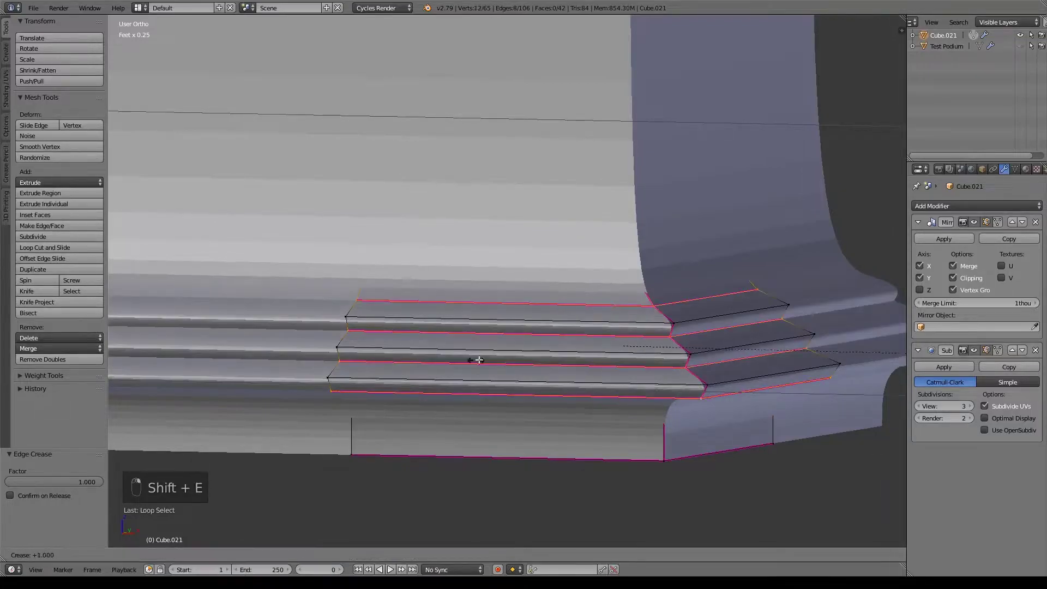
pyautogui.click(456, 363)
# Crease the edge loop where the column meets the flared base to 1.000
pyautogui.moveTo(522, 430); pyautogui.dragTo(522, 301, button='middle')
pyautogui.keyDown('alt'); pyautogui.rightClick(654, 293); pyautogui.keyUp('alt')
pyautogui.hotkey('shift', 'e')
pyautogui.click(654, 293)
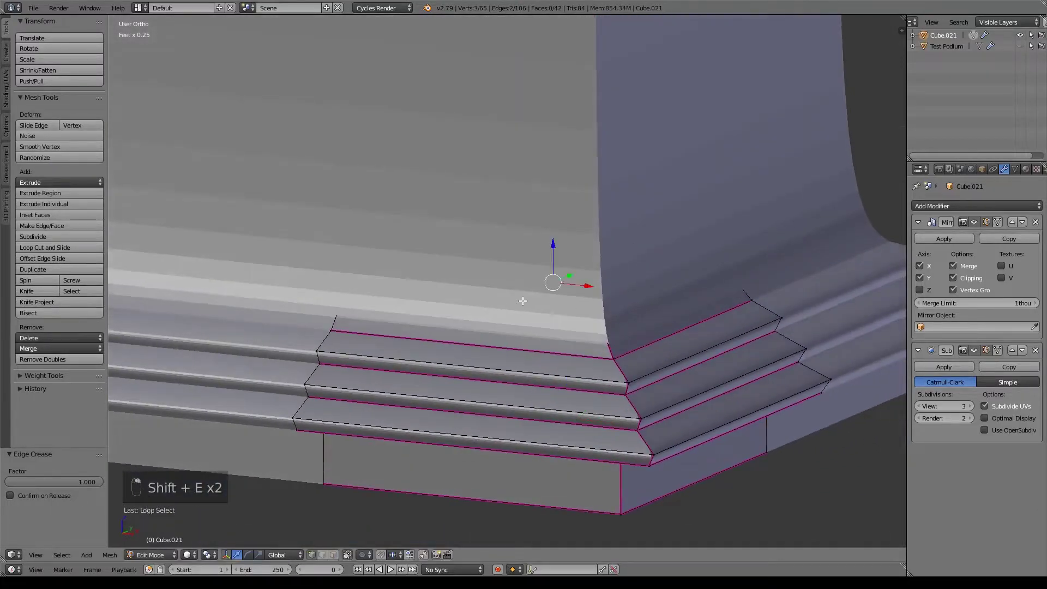
pyautogui.hotkey('shift', 'e')
pyautogui.click(409, 271)
# Crease the edge loops below and above the column's flared collar, where it meets the column and neck, to 1.000
pyautogui.scroll(5, 531, 359)
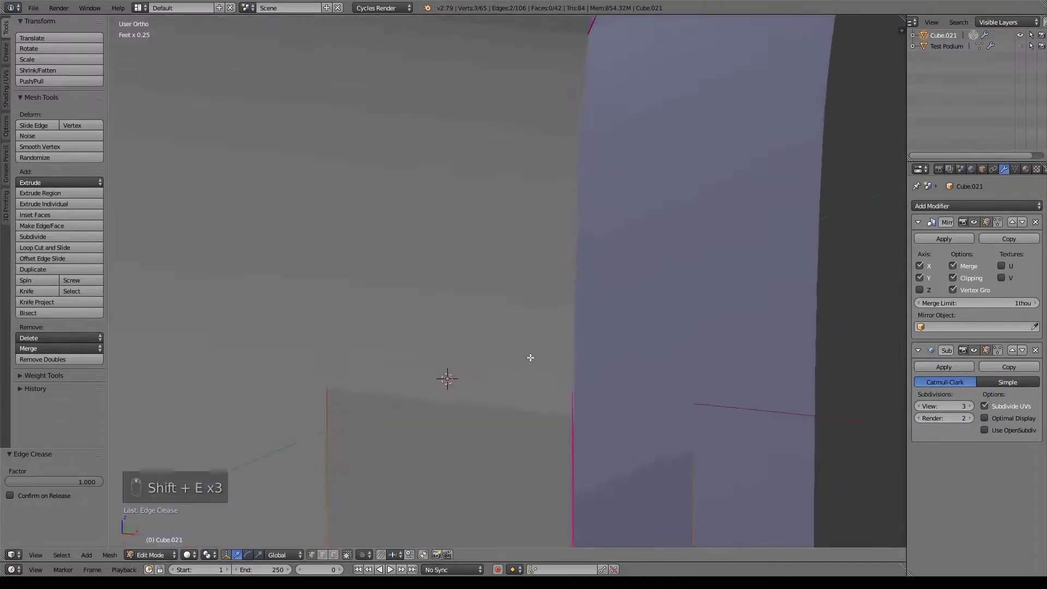
pyautogui.scroll(-5, 531, 359)
pyautogui.moveTo(542, 418); pyautogui.dragTo(606, 208, button='middle')
pyautogui.press('z')
pyautogui.keyDown('alt'); pyautogui.rightClick(604, 203); pyautogui.keyUp('alt')
pyautogui.hotkey('shift', 'e')
pyautogui.click(579, 187)
pyautogui.press('z')
pyautogui.moveTo(596, 213); pyautogui.dragTo(548, 338, button='middle')
pyautogui.press('z')
pyautogui.hotkey('shift', 'e')
pyautogui.click(650, 307)
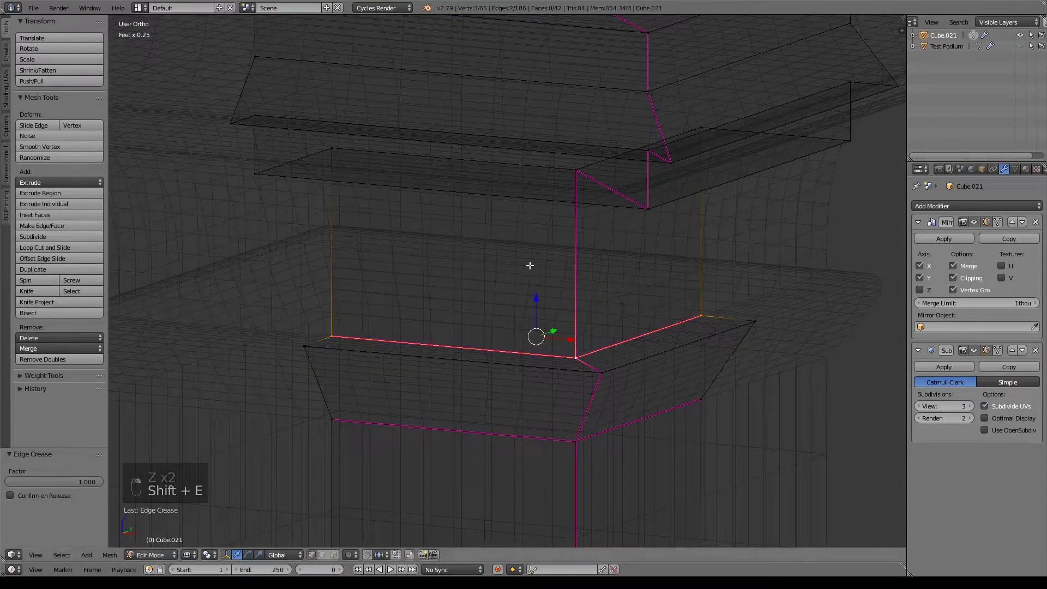
# Crease the neck's top edge loop under the cap and reapply the crease to the vertical corner loop
pyautogui.keyDown('alt'); pyautogui.rightClick(545, 166); pyautogui.keyUp('alt')
pyautogui.hotkey('shift', 'e')
pyautogui.click(717, 216)
pyautogui.keyDown('alt'); pyautogui.rightClick(574, 204); pyautogui.keyUp('alt')
pyautogui.hotkey('shift', 'e')
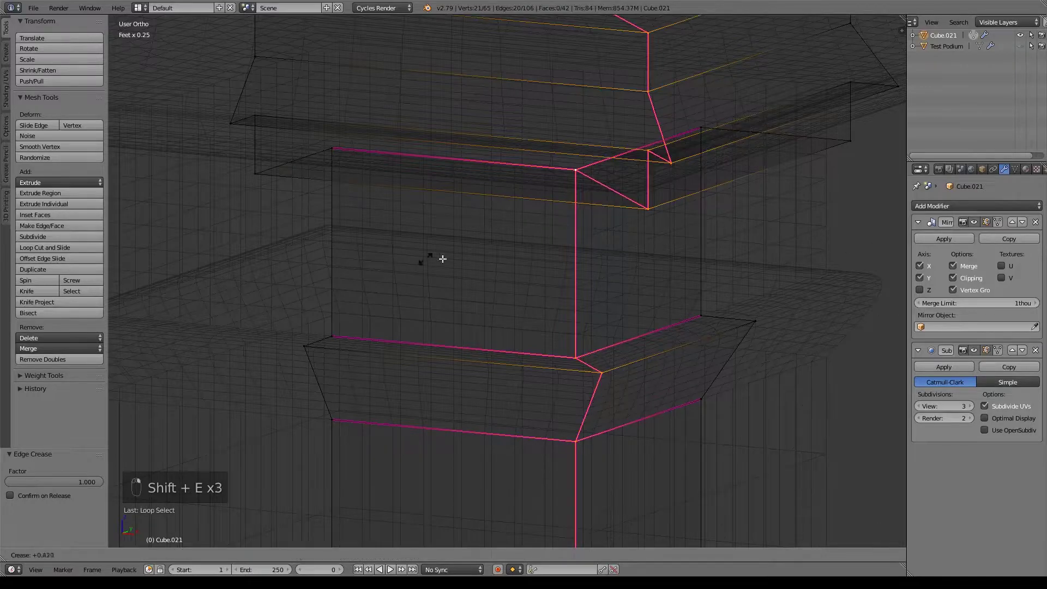
pyautogui.click(795, 274)
# Crease the lowest outer edge loop on the underside of the cap to 1.000
pyautogui.keyDown('alt'); pyautogui.rightClick(305, 188); pyautogui.keyUp('alt')
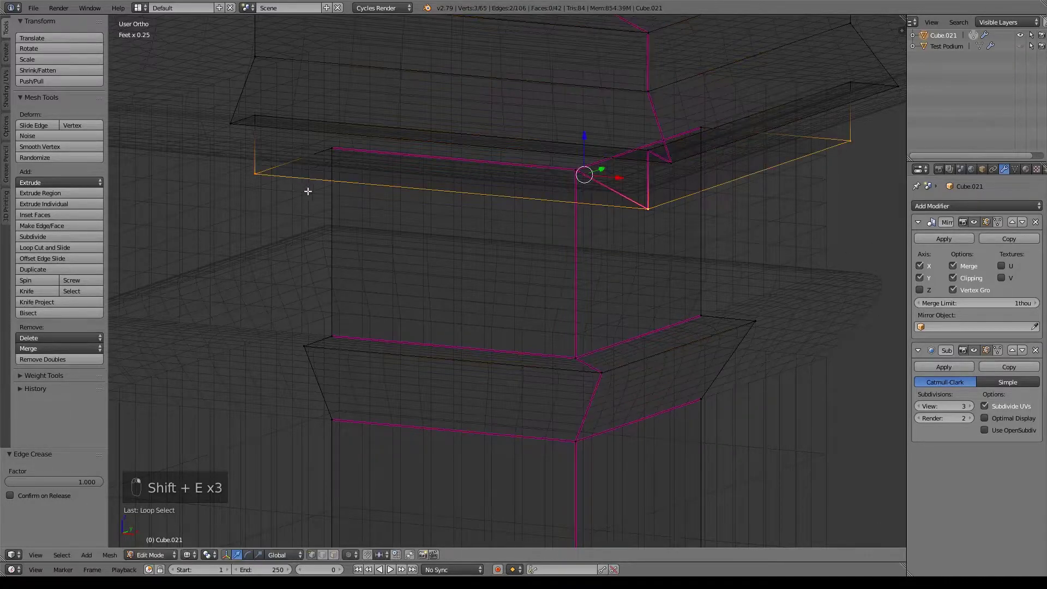
pyautogui.hotkey('shift', 'e')
pyautogui.click(699, 266)
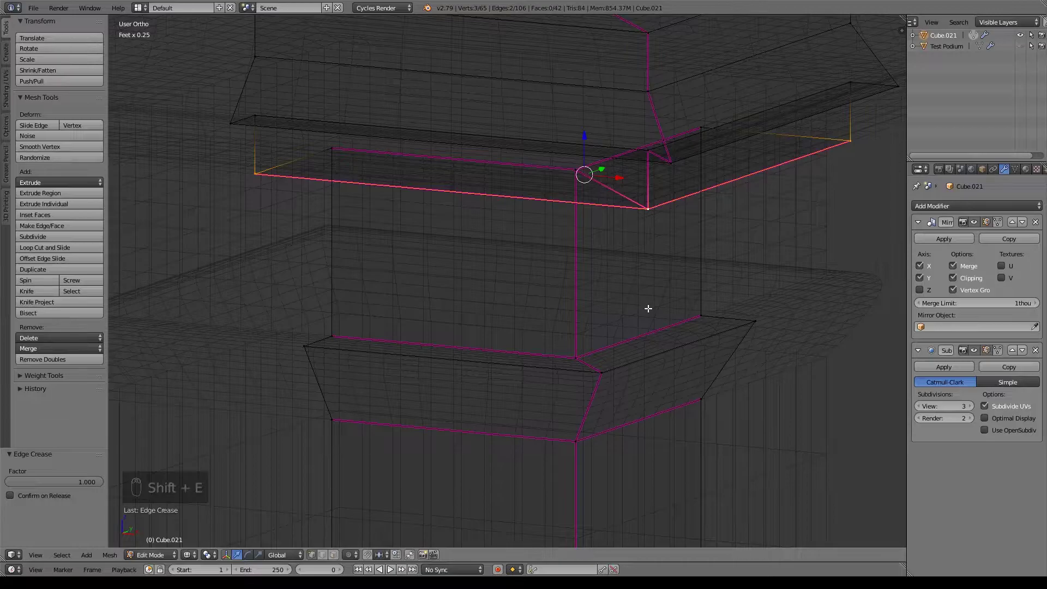
# Crease the edge loops along the lower and upper borders of the cap's vertical band to 1.000
pyautogui.moveTo(652, 234); pyautogui.dragTo(670, 234, button='middle')
pyautogui.press('z')
pyautogui.hotkey('shift', 'e')
pyautogui.click(823, 256)
pyautogui.keyDown('shift'); pyautogui.moveTo(720, 168); pyautogui.dragTo(692, 215, button='middle'); pyautogui.keyUp('shift')
pyautogui.keyDown('alt'); pyautogui.click(711, 233); pyautogui.keyUp('alt')
pyautogui.hotkey('shift', 'e')
pyautogui.click(707, 195)
# Select the outer edges around the podium's top face and crease them to 1.000
pyautogui.keyDown('alt'); pyautogui.click(651, 74); pyautogui.keyUp('alt')
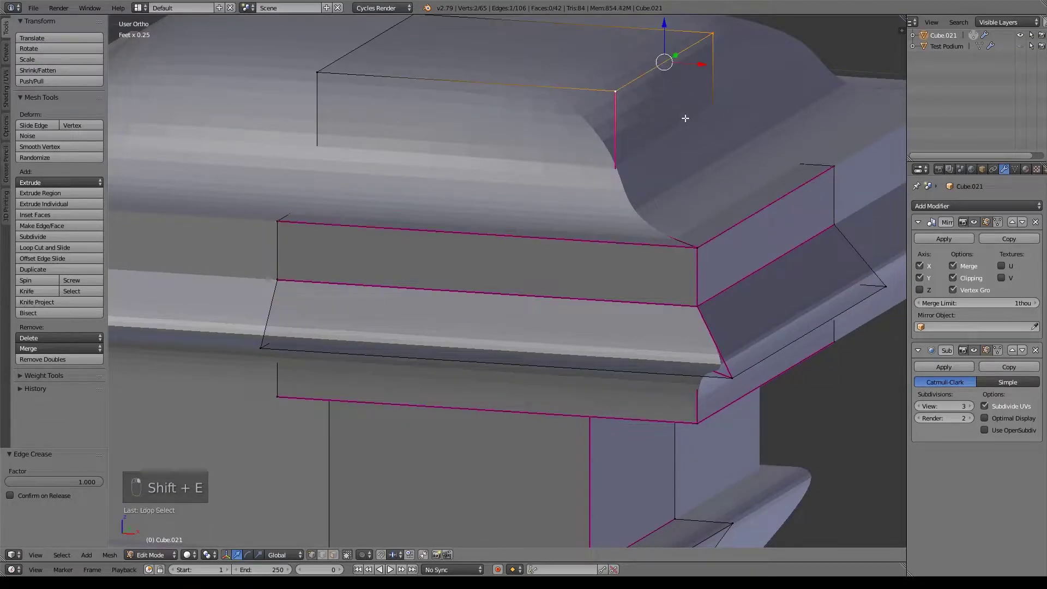
pyautogui.keyDown('shift'); pyautogui.moveTo(370, 84); pyautogui.dragTo(358, 183, button='middle'); pyautogui.keyUp('shift')
pyautogui.keyDown('shift'); pyautogui.rightClick(305, 171); pyautogui.keyUp('shift')
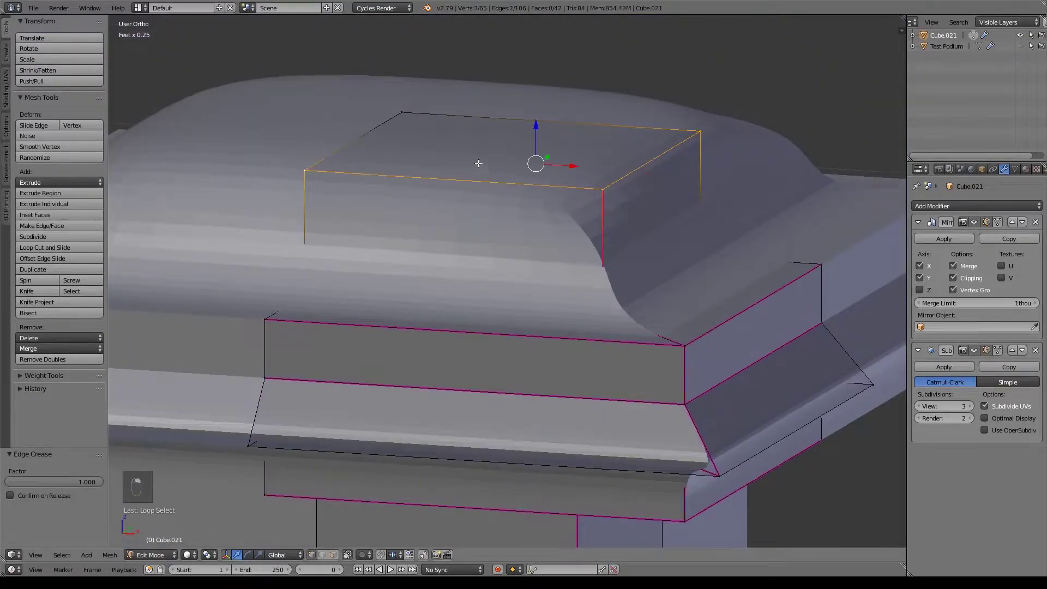
pyautogui.hotkey('shift', 'e')
pyautogui.click(662, 201)
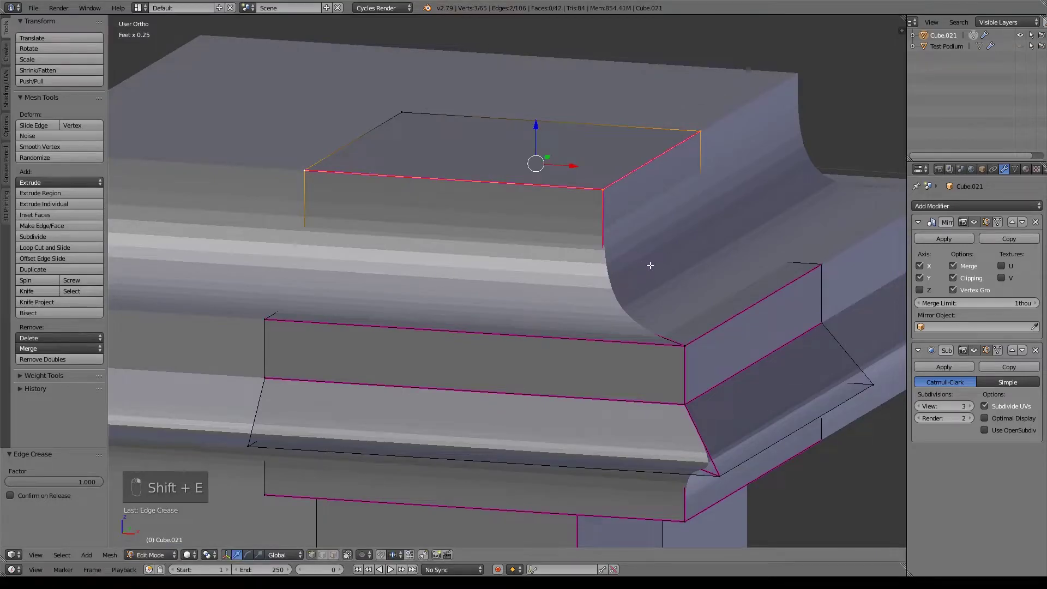
# Crease the edge loop where the top block meets the cap, and inspect the creased podium
pyautogui.press('z')
pyautogui.keyDown('alt'); pyautogui.rightClick(570, 314); pyautogui.keyUp('alt')
pyautogui.keyDown('shift'); pyautogui.rightClick(616, 312); pyautogui.keyUp('shift')
pyautogui.press('z')
pyautogui.moveTo(633, 370)
pyautogui.mouseDown(button='middle')
pyautogui.moveTo(685, 398)
pyautogui.moveTo(745, 397)
pyautogui.mouseUp(button='middle')
pyautogui.scroll(5, 772, 222)
pyautogui.scroll(-5, 771, 229)
pyautogui.moveTo(737, 322); pyautogui.dragTo(670, 311, button='middle')
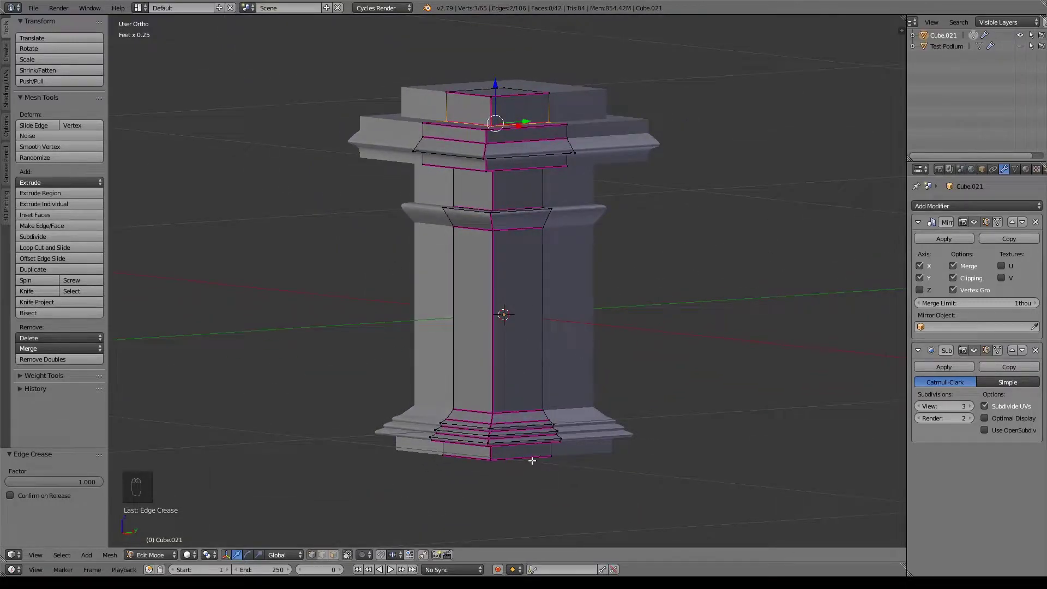
# Select the column's front quarter face using face selection in the front view
pyautogui.scroll(4, 537, 357)
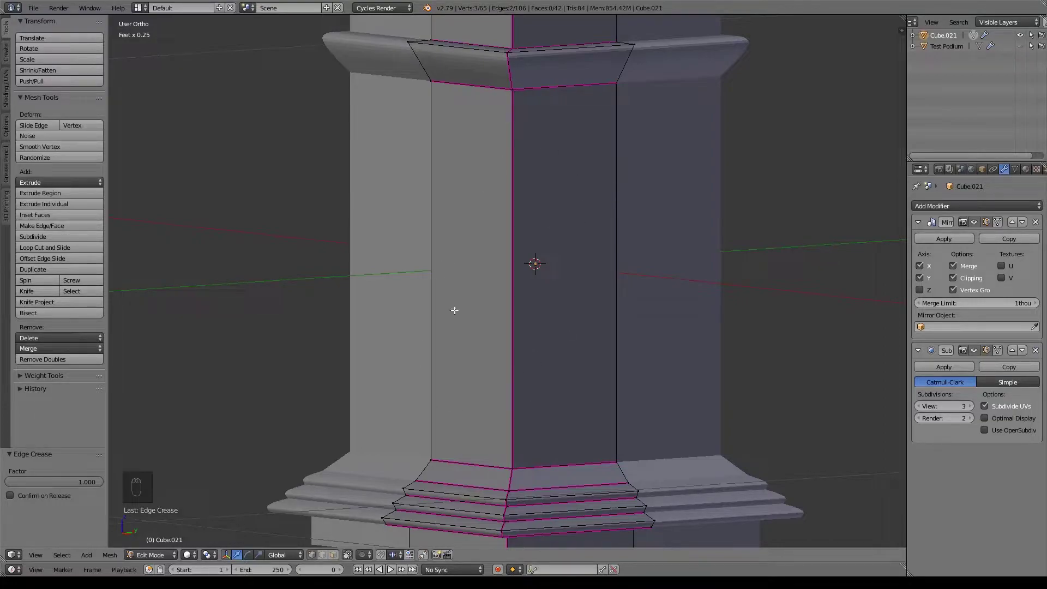
pyautogui.press('KP_1')
pyautogui.scroll(2, 450, 271)
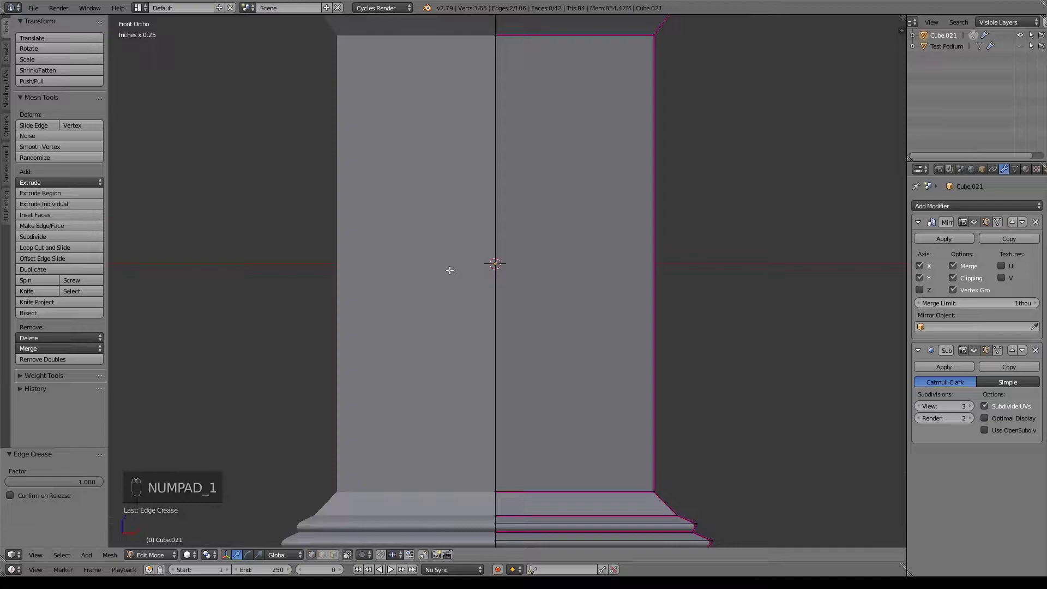
pyautogui.keyDown('shift'); pyautogui.moveTo(570, 324); pyautogui.dragTo(546, 321, button='middle'); pyautogui.keyUp('shift')
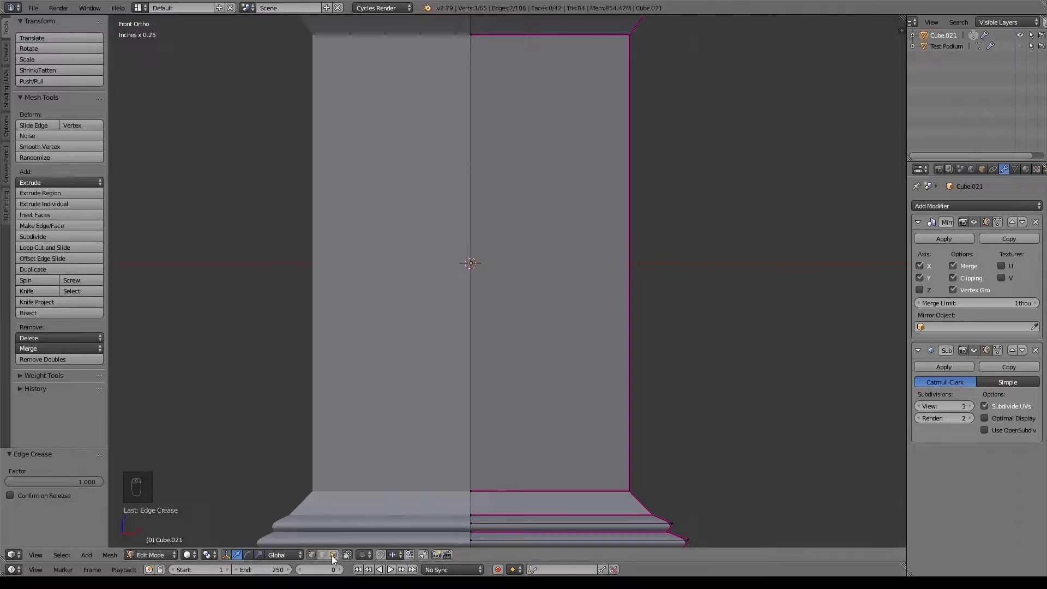
pyautogui.rightClick(506, 238)
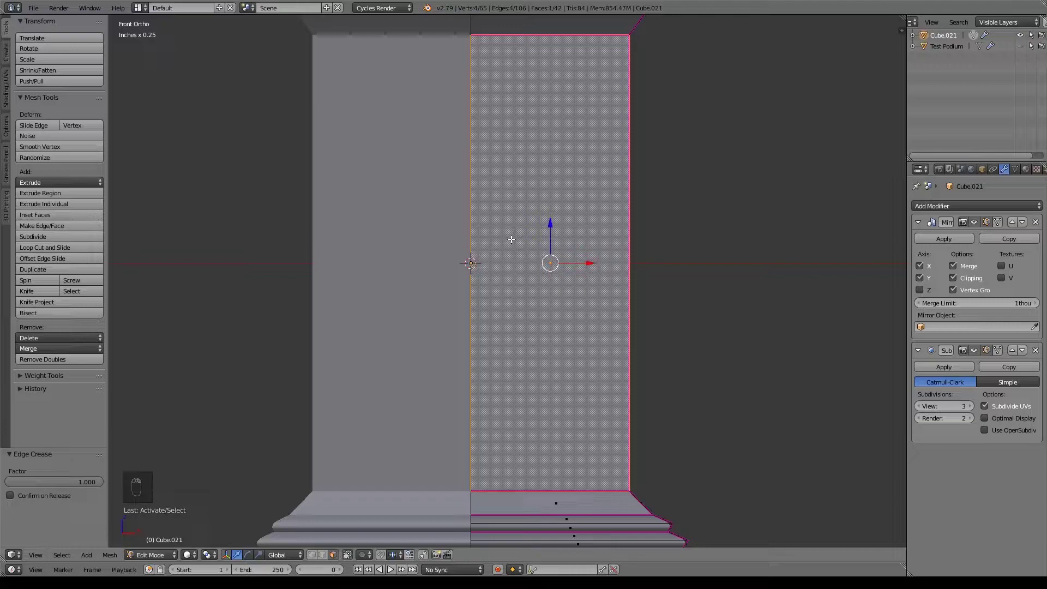
# Try insetting the column's front face by extruding it in place and scaling it to 0.845, and undo it
pyautogui.press('e')
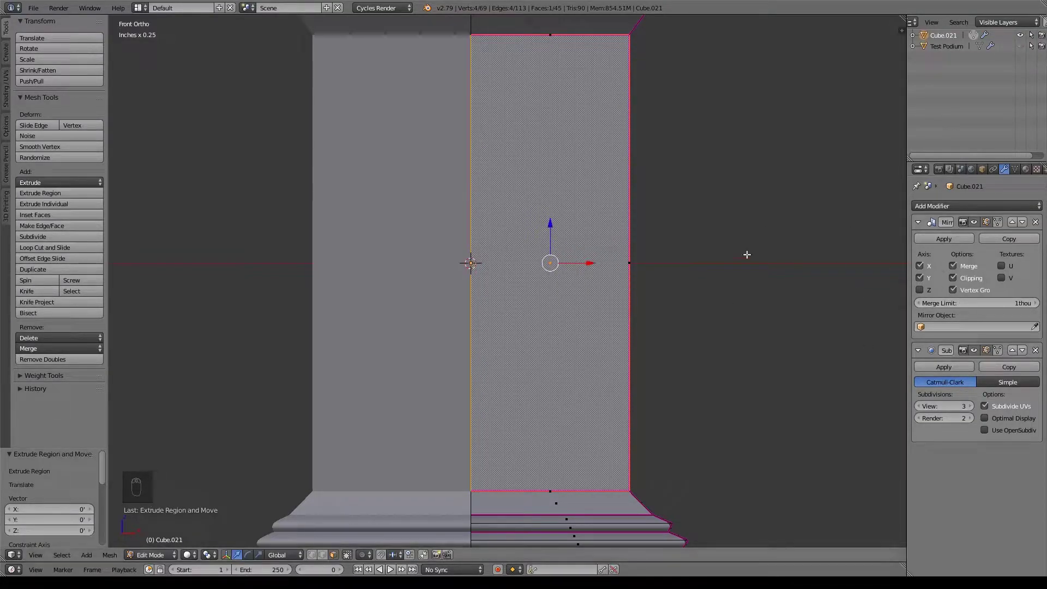
pyautogui.press('s')
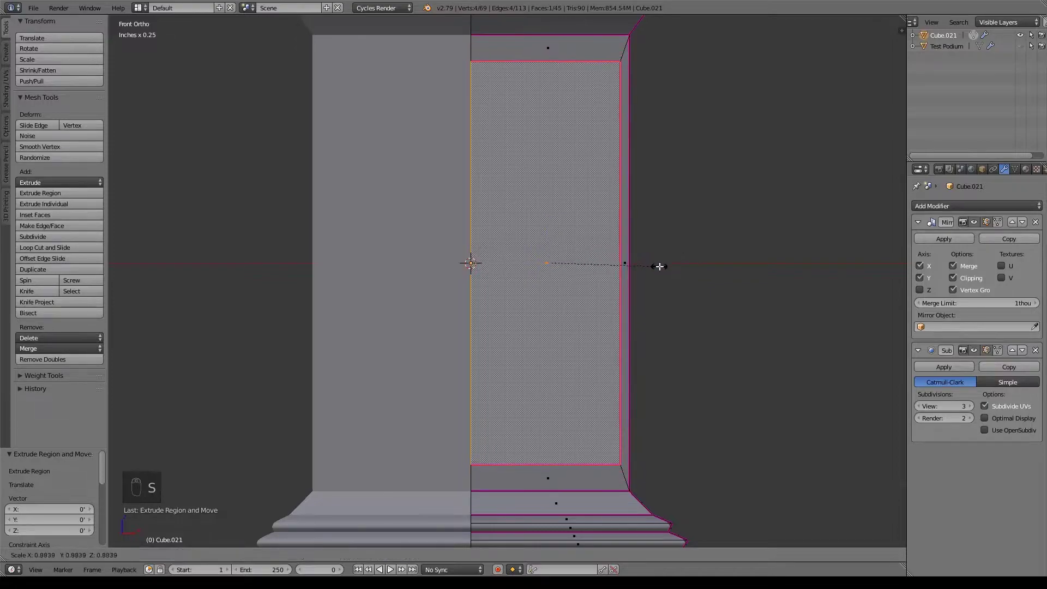
pyautogui.click(654, 264)
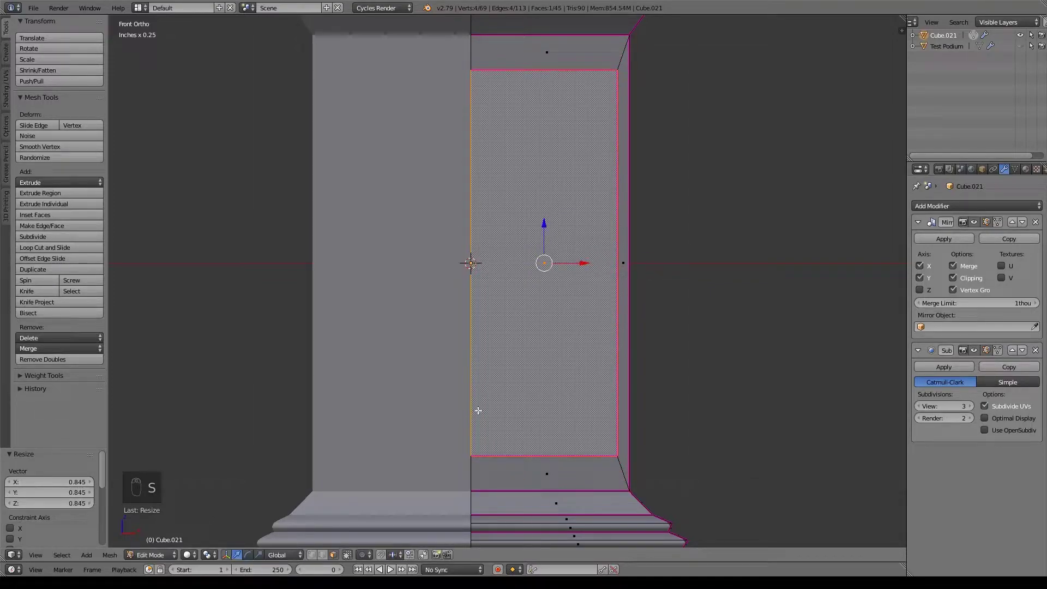
pyautogui.hotkey('ctrl', 'z')
pyautogui.hotkey('ctrl', 'z')
pyautogui.hotkey('ctrl', 'z')
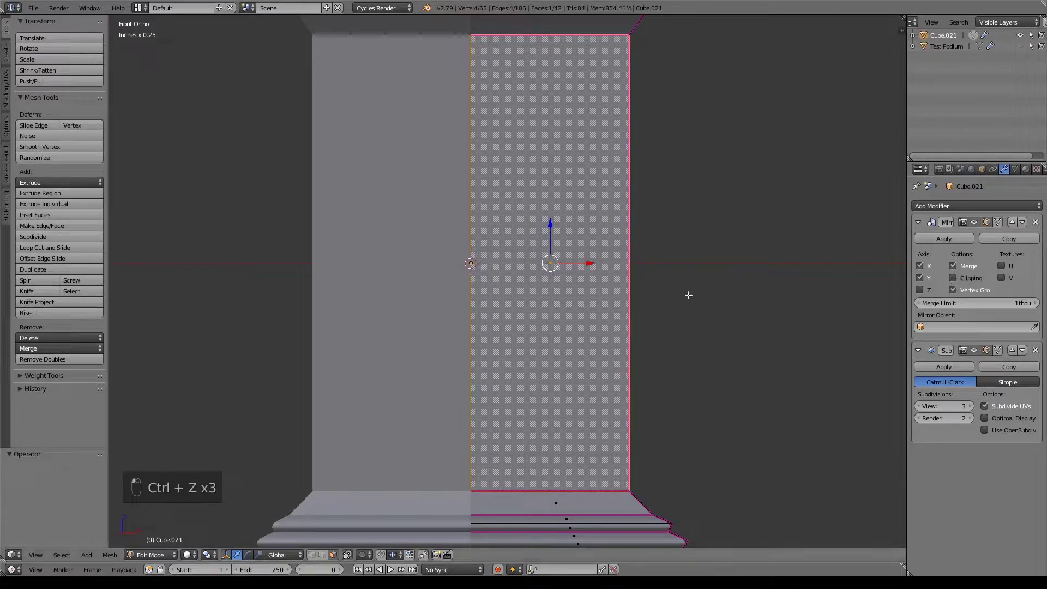
# Test the in-place extrusion with mirror clipping off, scaling the front face to 0.267, and undo it
pyautogui.press('e')
pyautogui.click(644, 286)
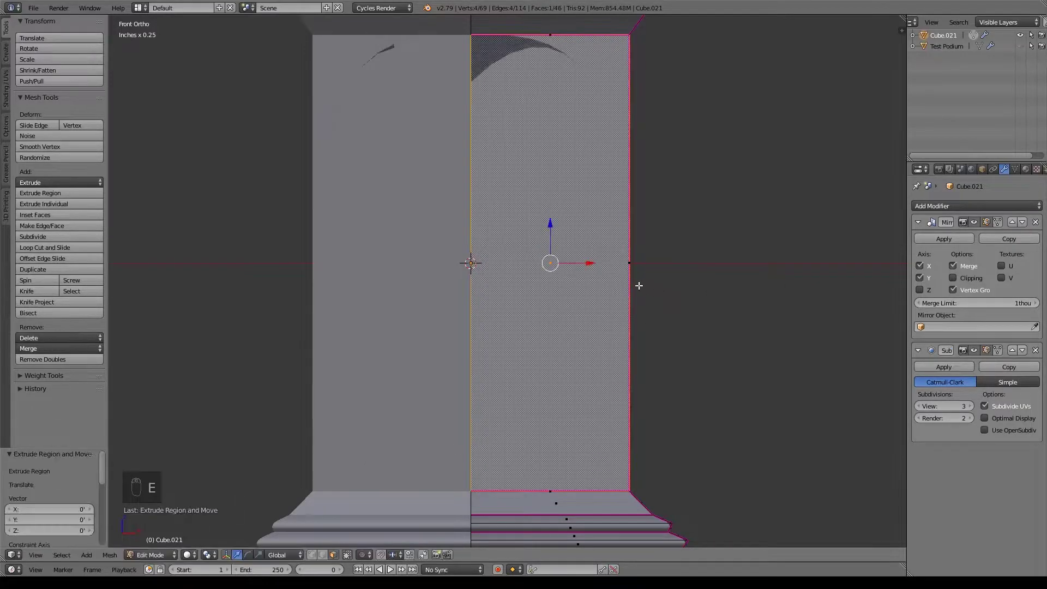
pyautogui.press('s')
pyautogui.click(576, 293)
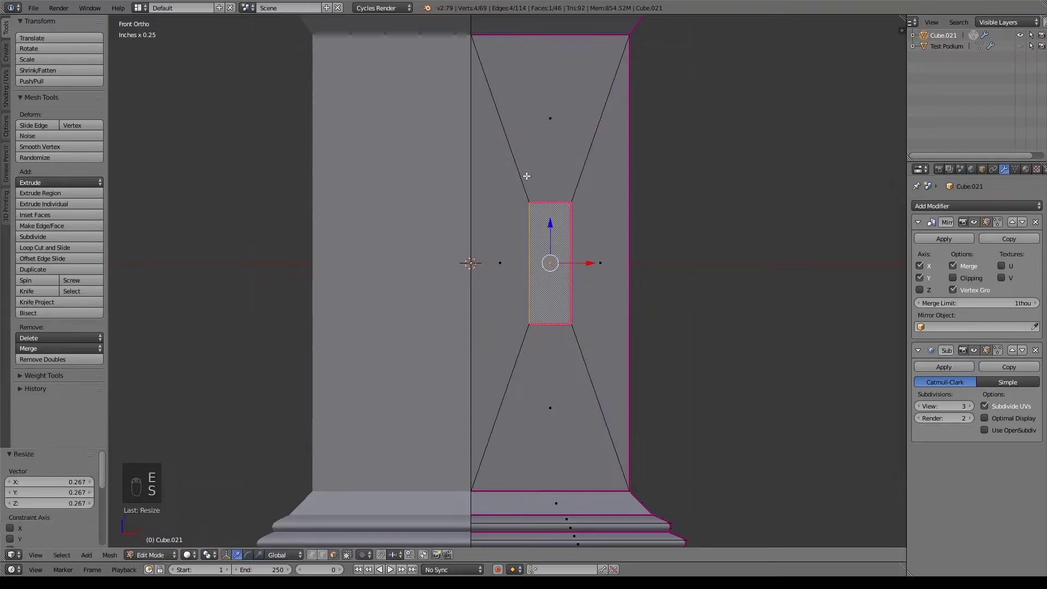
pyautogui.hotkey('ctrl', 'z')
pyautogui.hotkey('ctrl', 'z')
pyautogui.hotkey('ctrl', 'z')
pyautogui.hotkey('ctrl', 'z')
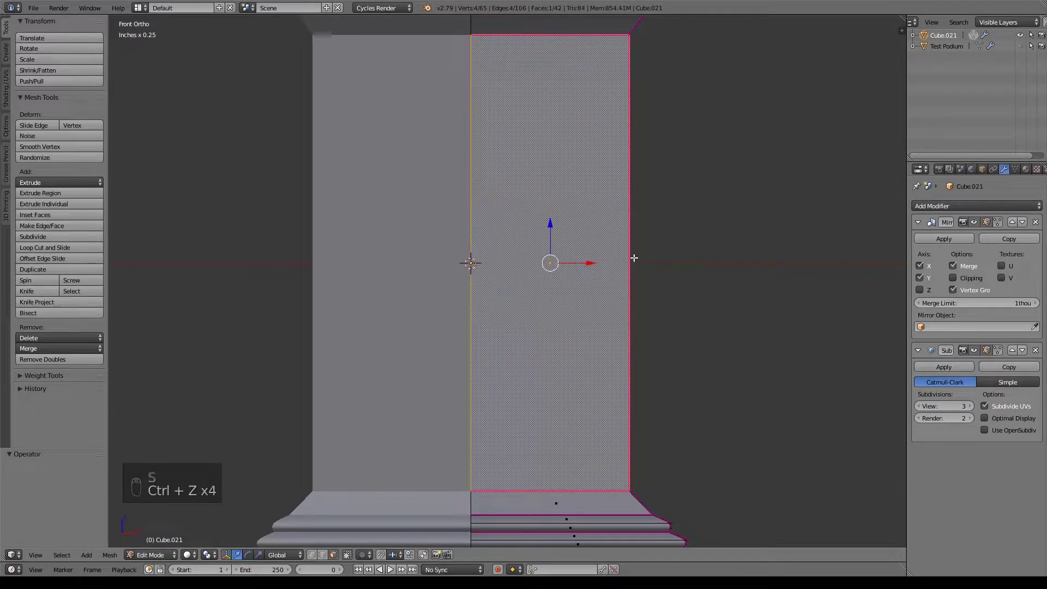
# With mirror clipping on, extrude the front face in place, scale it to 0.871 and shift it inward along X to widen its side border
pyautogui.press('e')
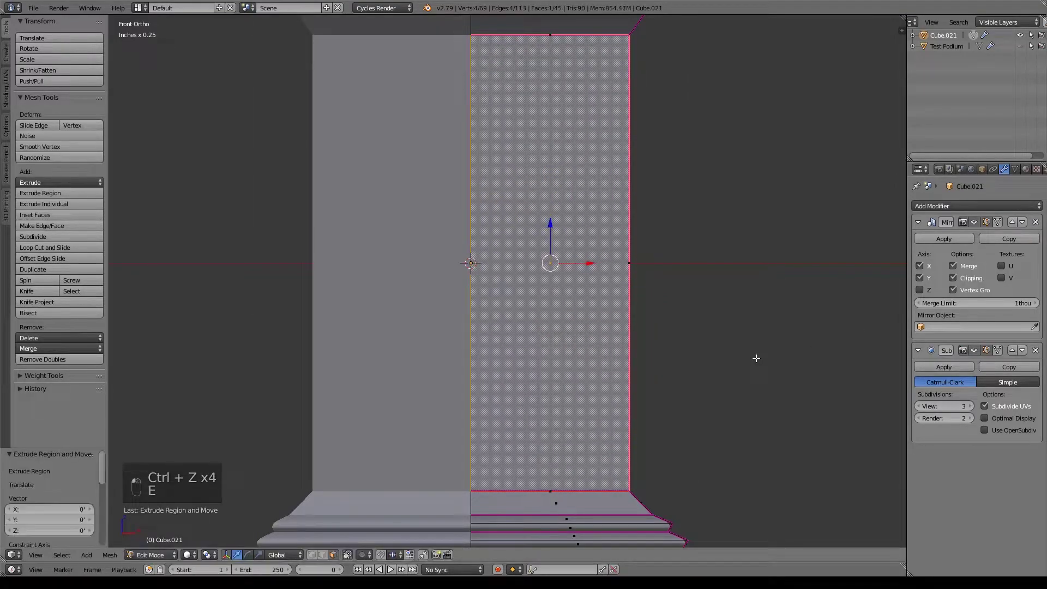
pyautogui.press('s')
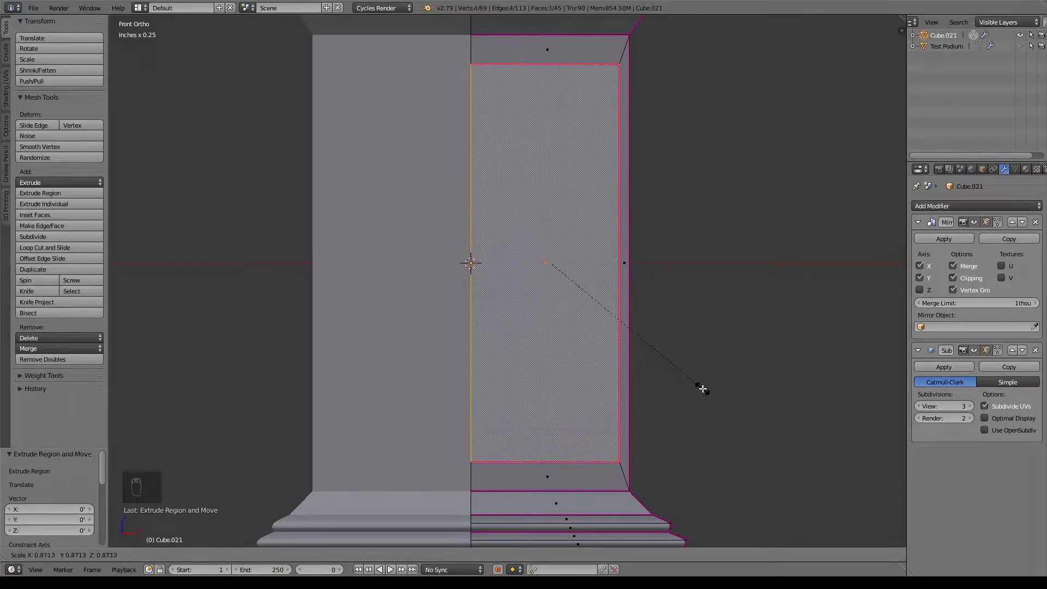
pyautogui.click(702, 388)
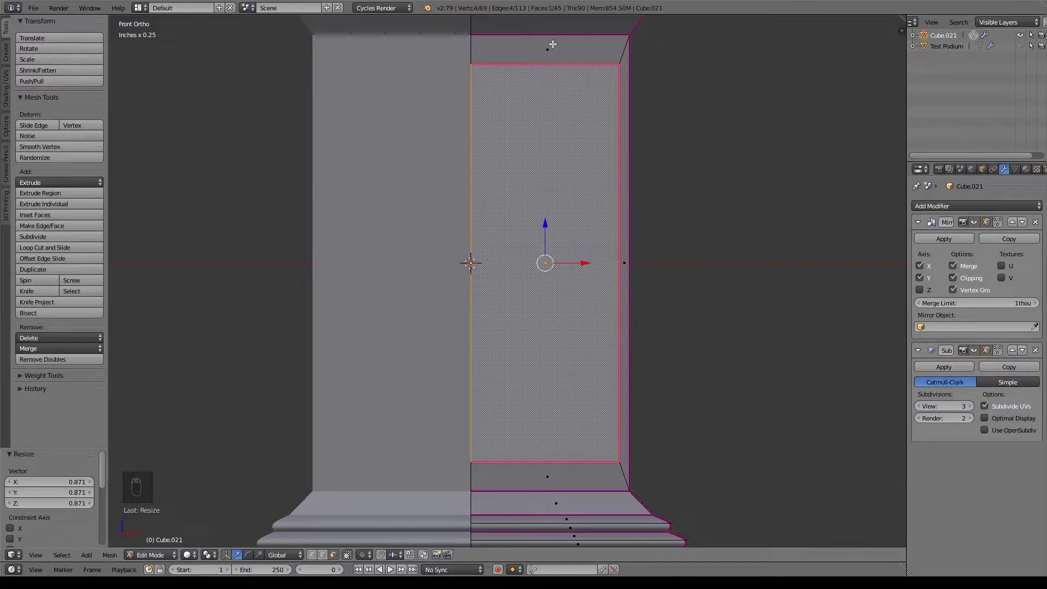
pyautogui.moveTo(588, 263)
pyautogui.mouseDown()
pyautogui.moveTo(561, 264)
pyautogui.moveTo(571, 262)
pyautogui.mouseUp()
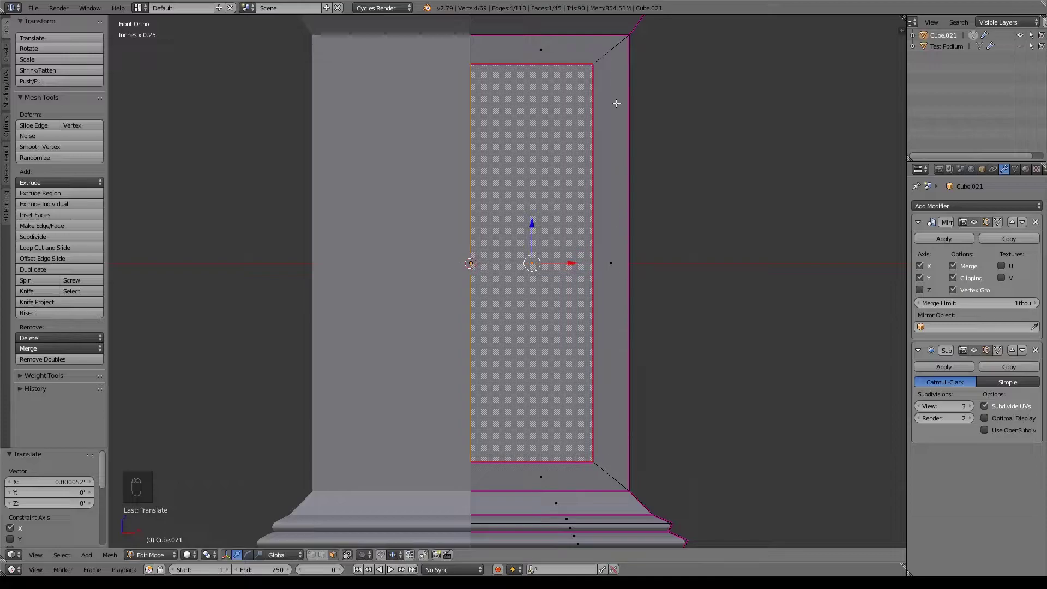
# Extrude the column's adjacent side face in place and scale it to 0.896 in the right view
pyautogui.moveTo(675, 346); pyautogui.dragTo(525, 300, button='middle')
pyautogui.rightClick(535, 271)
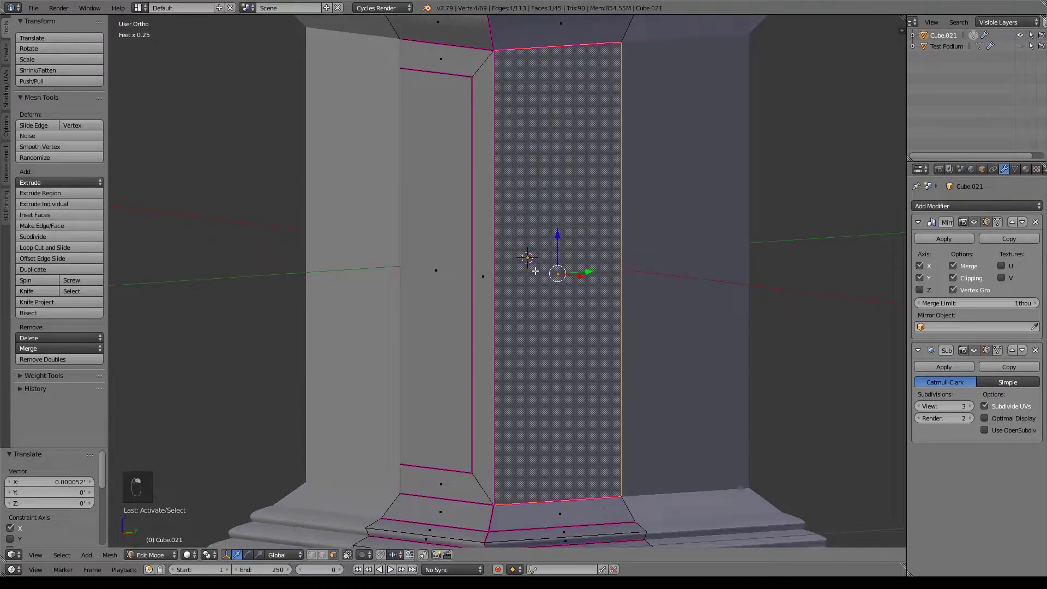
pyautogui.press('KP_3')
pyautogui.press('z')
pyautogui.keyDown('shift'); pyautogui.moveTo(533, 250); pyautogui.dragTo(549, 262, button='middle'); pyautogui.keyUp('shift')
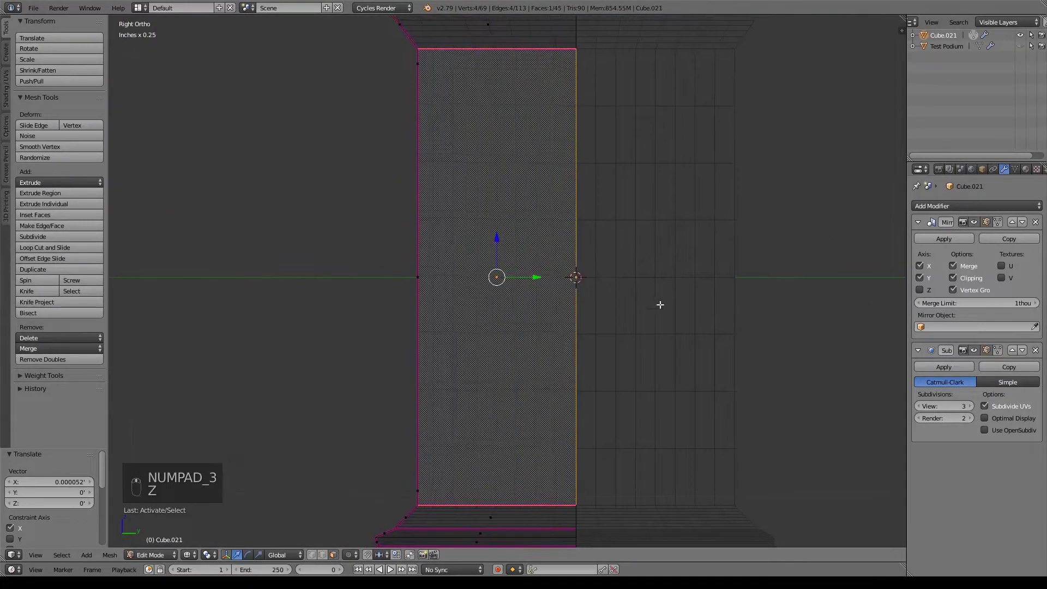
pyautogui.press('z')
pyautogui.press('e')
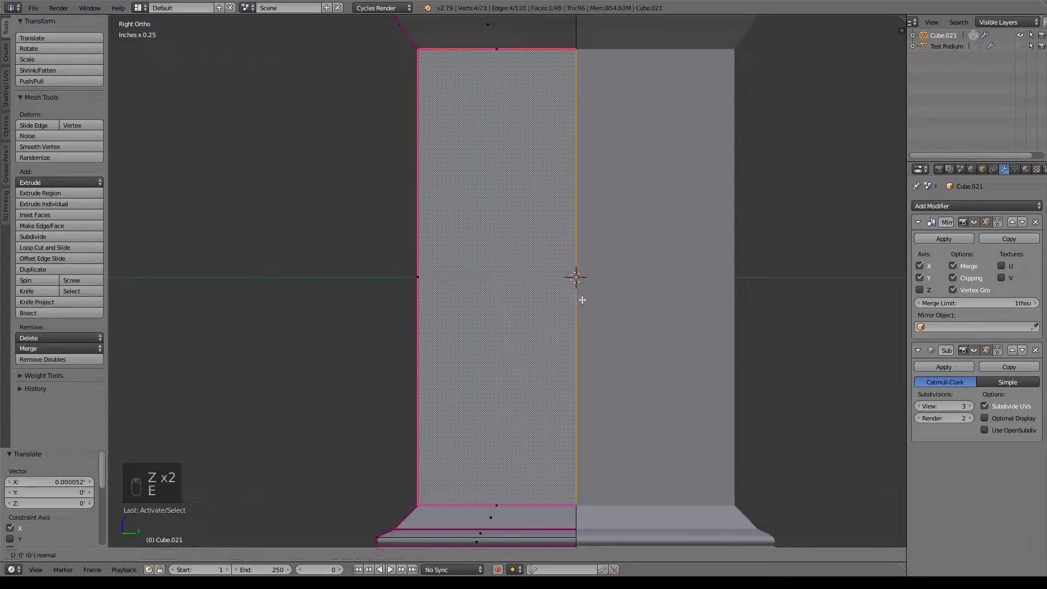
pyautogui.rightClick(583, 300)
pyautogui.press('s')
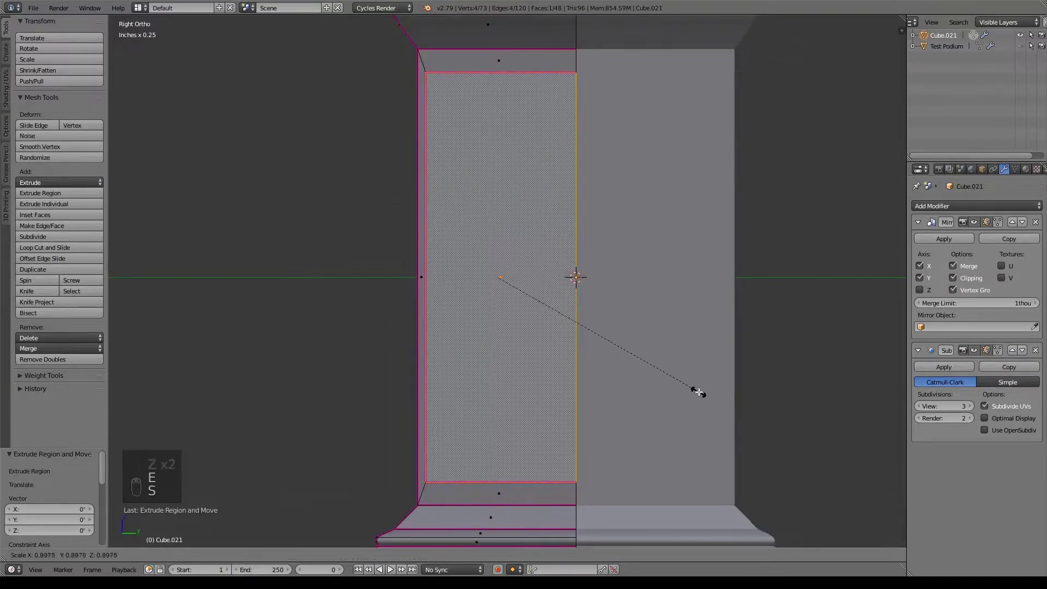
pyautogui.click(679, 388)
# Scale the side panel by a further 0.974 and move it along Y by 19.9 thou and another 8.33 thou
pyautogui.press('z')
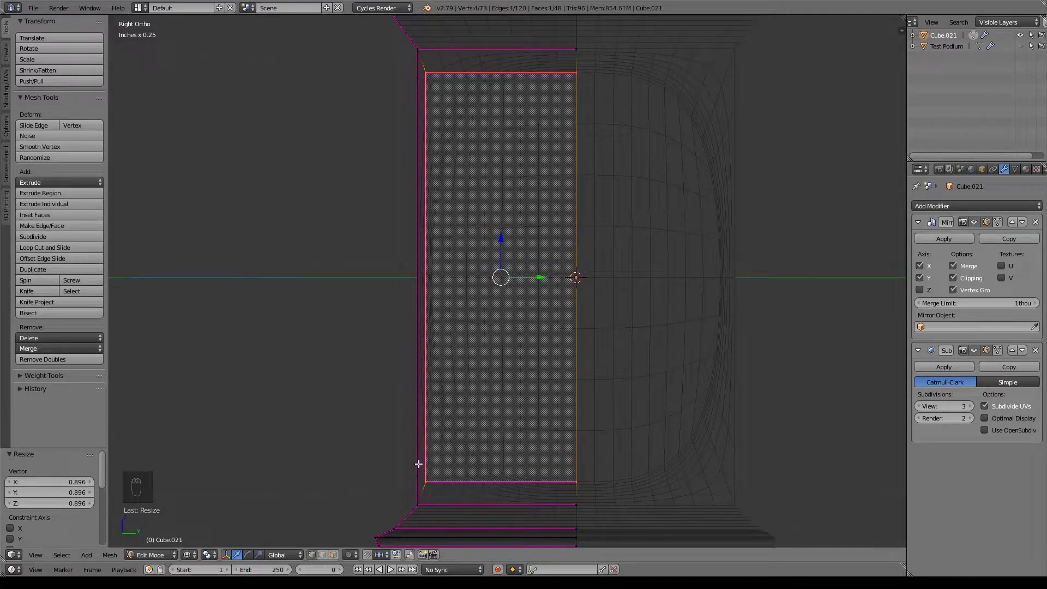
pyautogui.press('s')
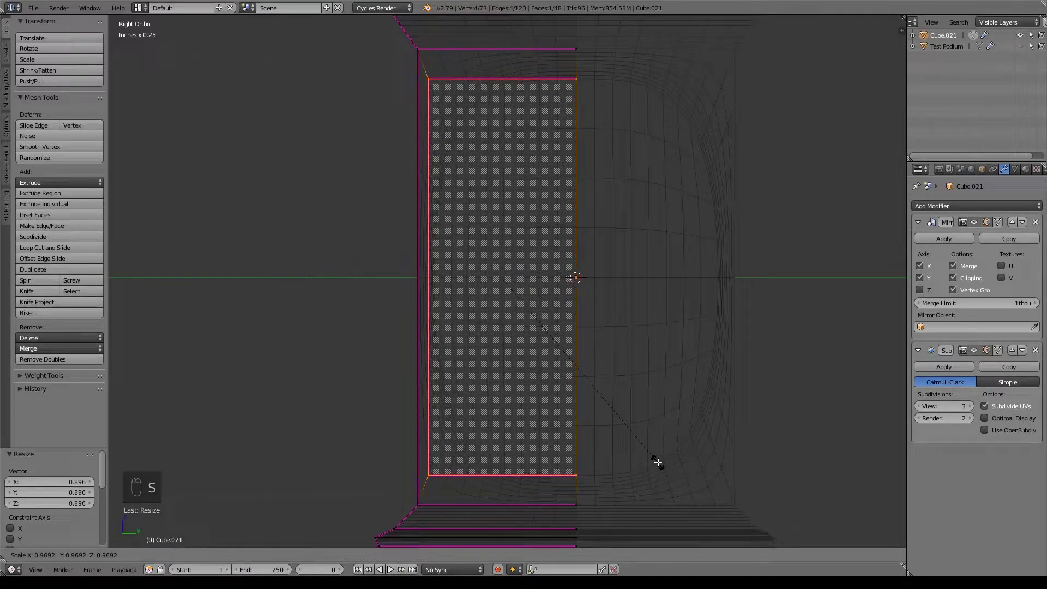
pyautogui.click(658, 461)
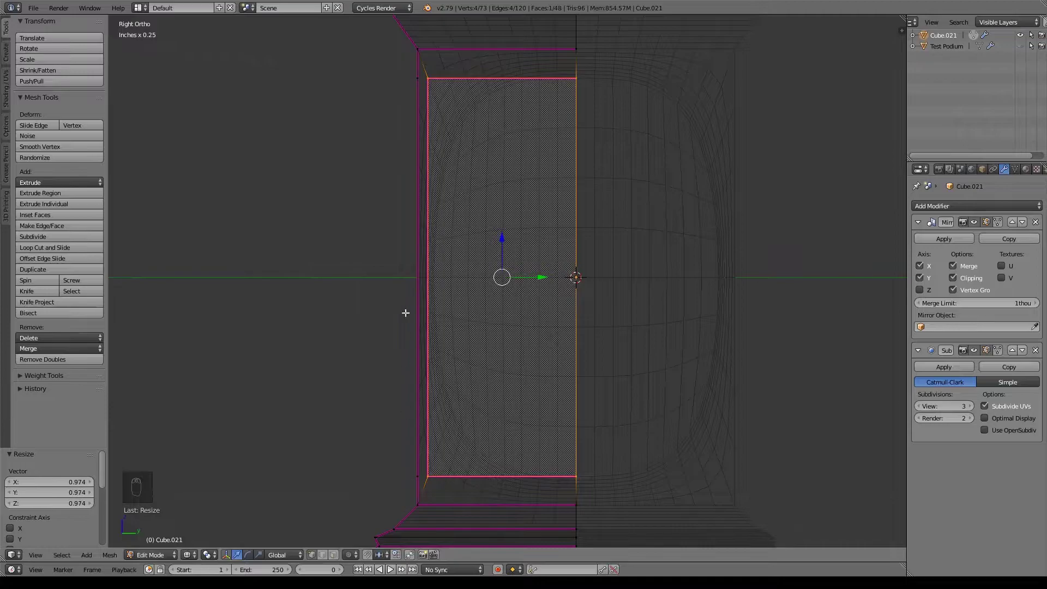
pyautogui.moveTo(542, 277); pyautogui.dragTo(559, 278)
pyautogui.press('z')
pyautogui.moveTo(503, 365)
pyautogui.mouseDown(button='middle')
pyautogui.moveTo(387, 386)
pyautogui.moveTo(500, 388)
pyautogui.moveTo(487, 370)
pyautogui.mouseUp(button='middle')
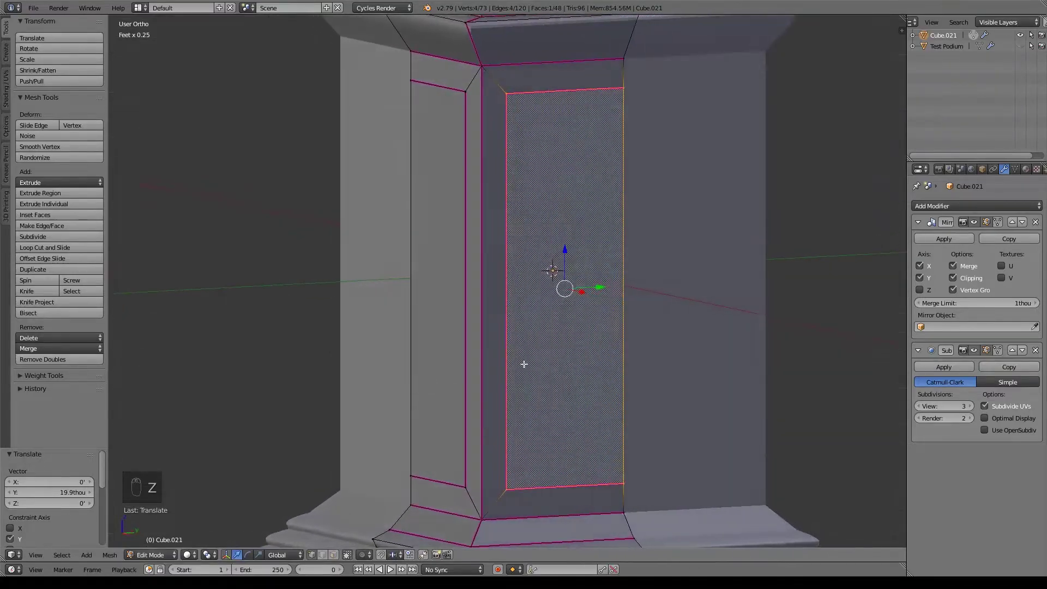
pyautogui.moveTo(602, 286); pyautogui.dragTo(609, 285)
# Select the upper outer corner vertices of both inset panels and move them down along Z to give the panels slanted top edges
pyautogui.moveTo(466, 355); pyautogui.dragTo(625, 369, button='middle')
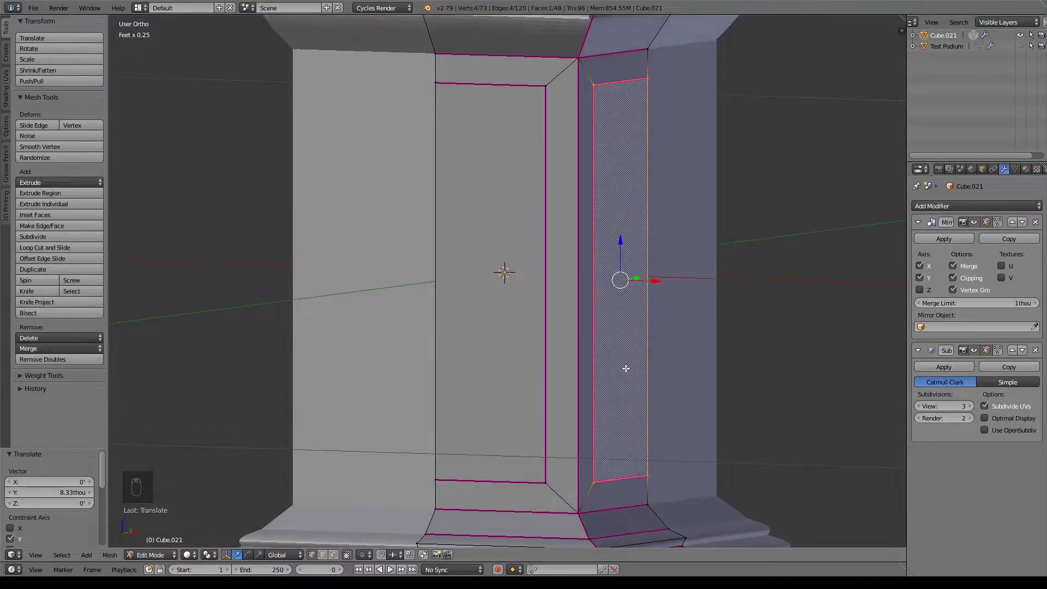
pyautogui.rightClick(546, 85)
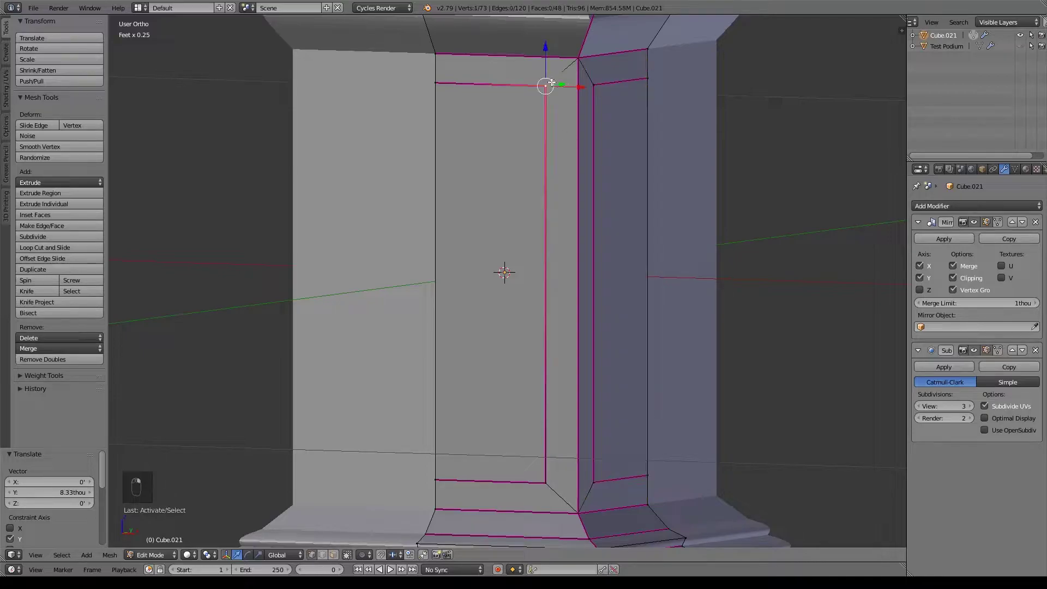
pyautogui.keyDown('shift'); pyautogui.rightClick(600, 85); pyautogui.keyUp('shift')
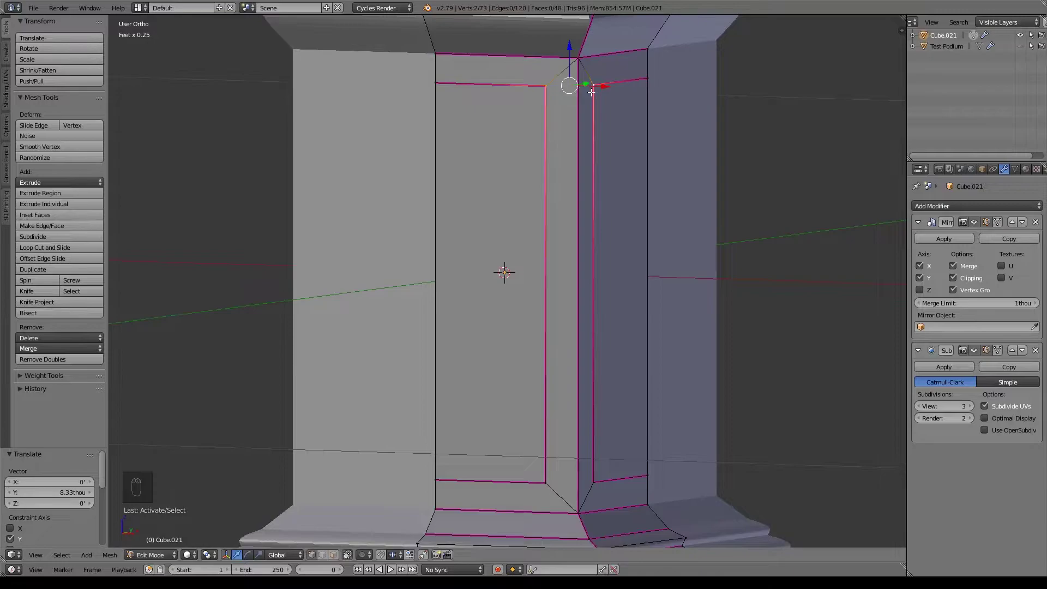
pyautogui.press('KP_1')
pyautogui.keyDown('shift'); pyautogui.moveTo(599, 87); pyautogui.dragTo(578, 123, button='middle'); pyautogui.keyUp('shift')
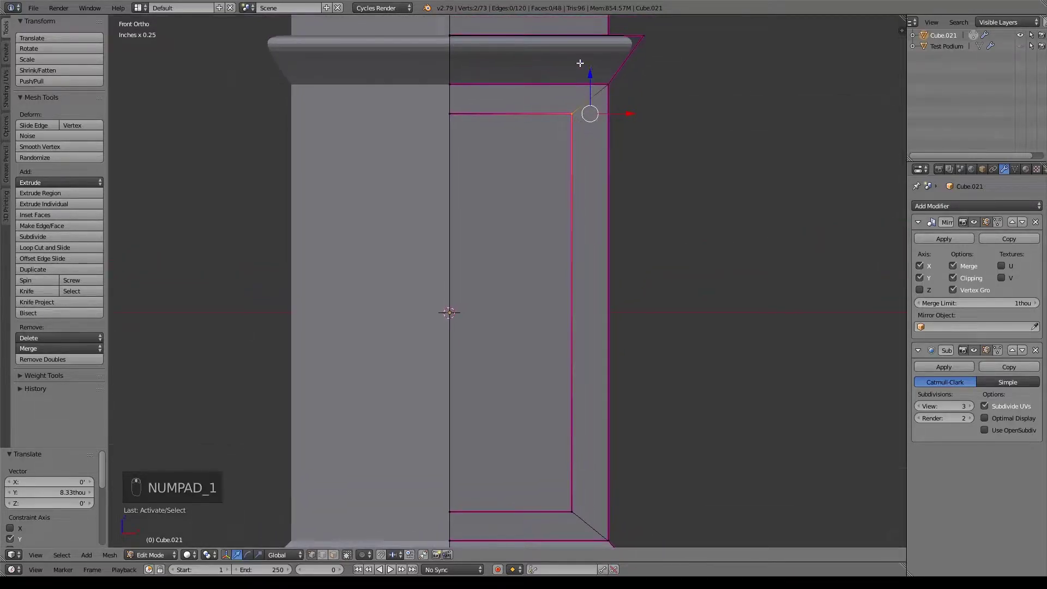
pyautogui.moveTo(591, 73); pyautogui.dragTo(591, 200)
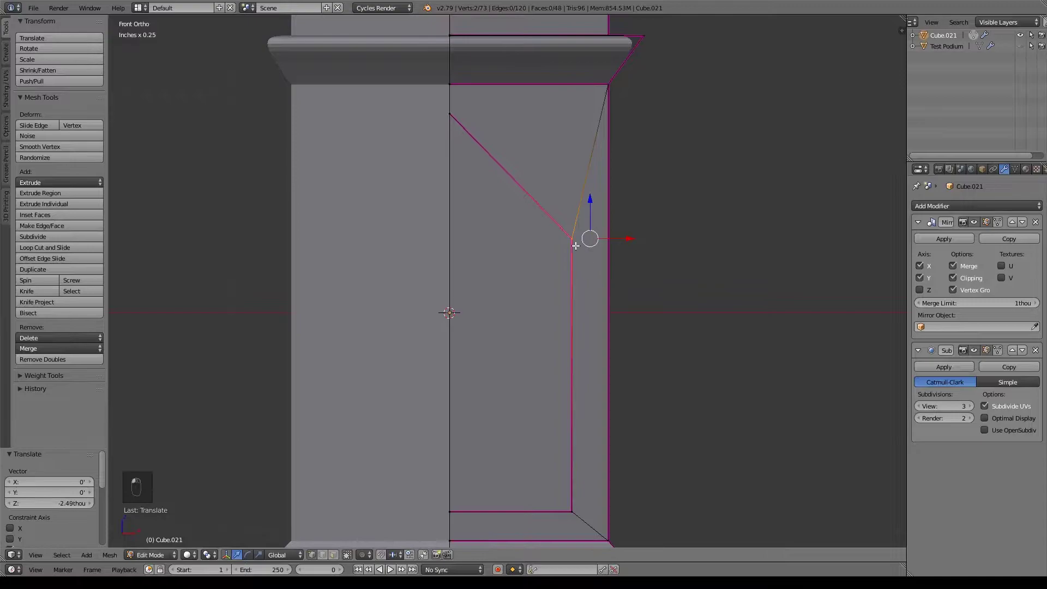
pyautogui.press('KP_6')
pyautogui.press('KP_6')
pyautogui.press('KP_6')
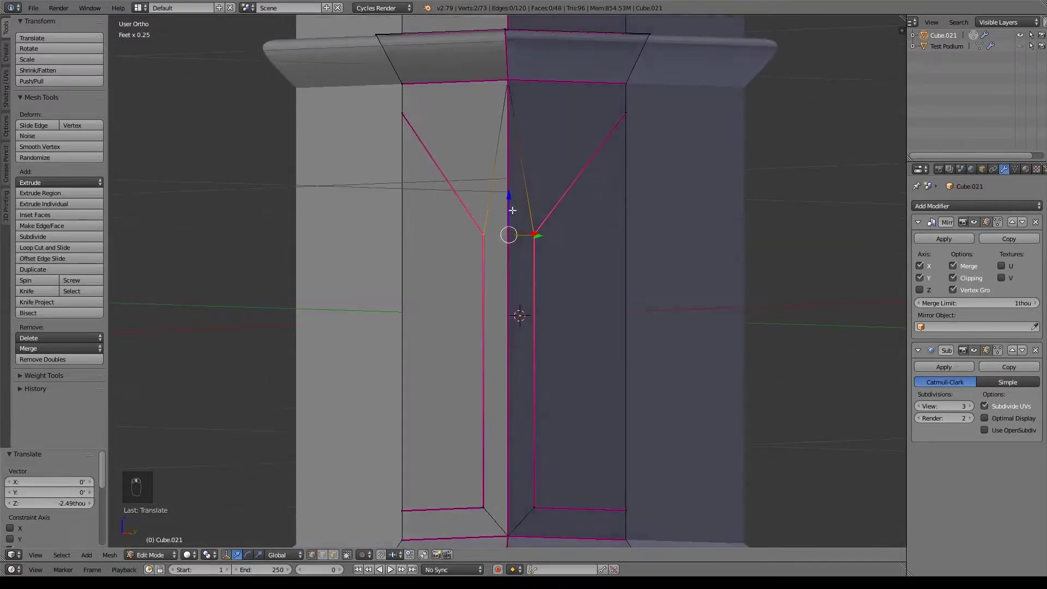
# Add one centred vertical loop cut through the front inset panel and one through the adjacent side panel
pyautogui.moveTo(467, 228); pyautogui.dragTo(506, 254, button='middle')
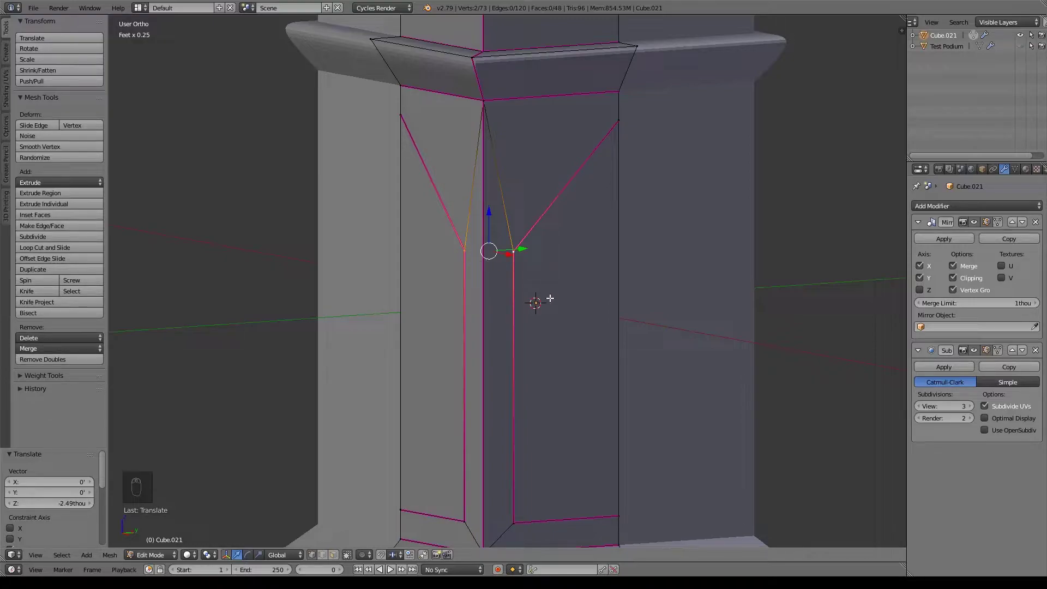
pyautogui.hotkey('ctrl', 'r')
pyautogui.click(553, 188)
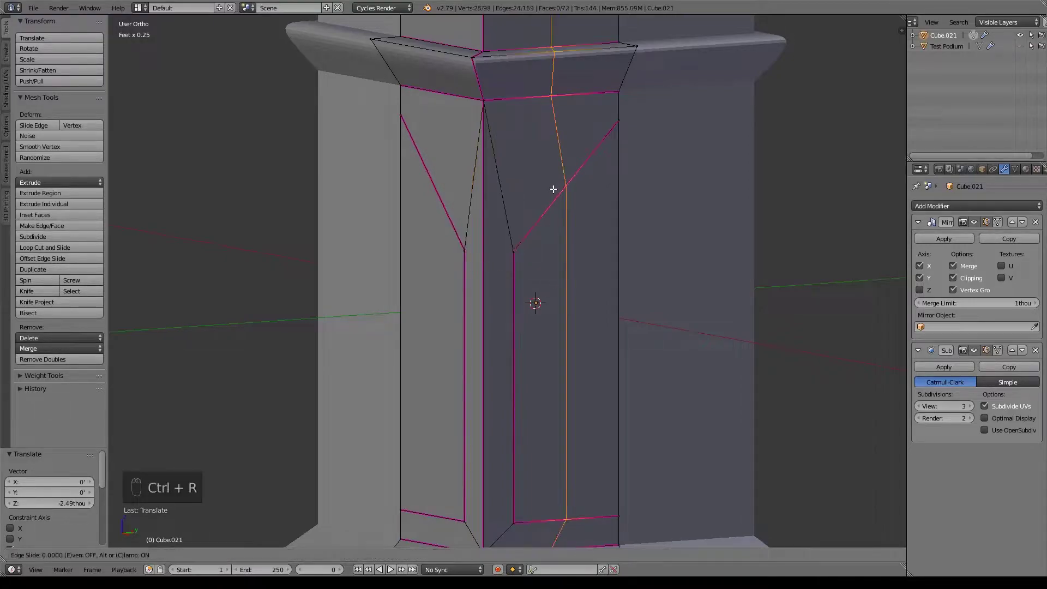
pyautogui.click(554, 189)
pyautogui.hotkey('ctrl', 'r')
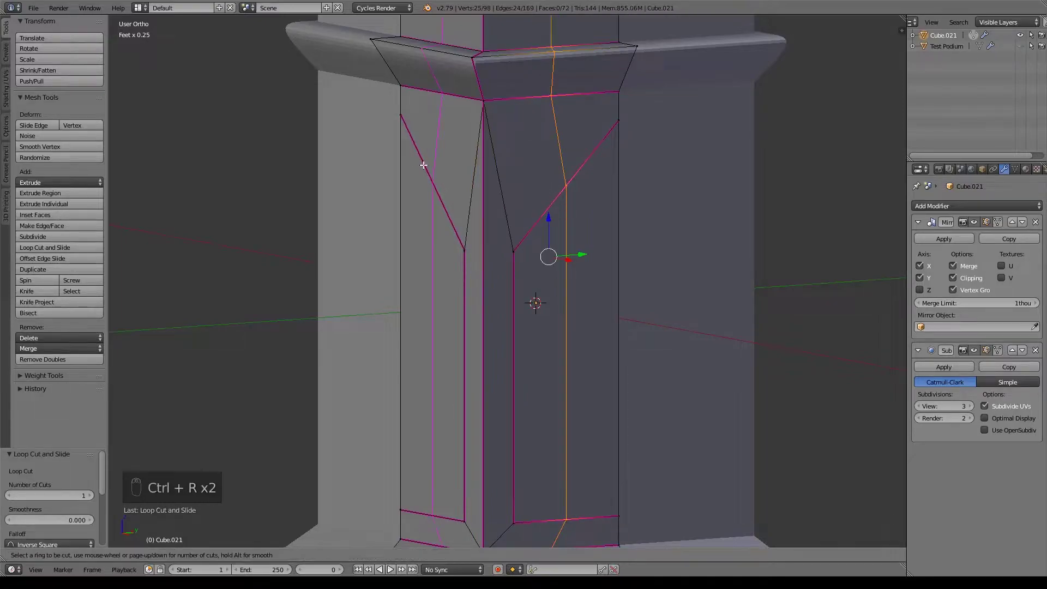
pyautogui.click(428, 168)
pyautogui.click(426, 168)
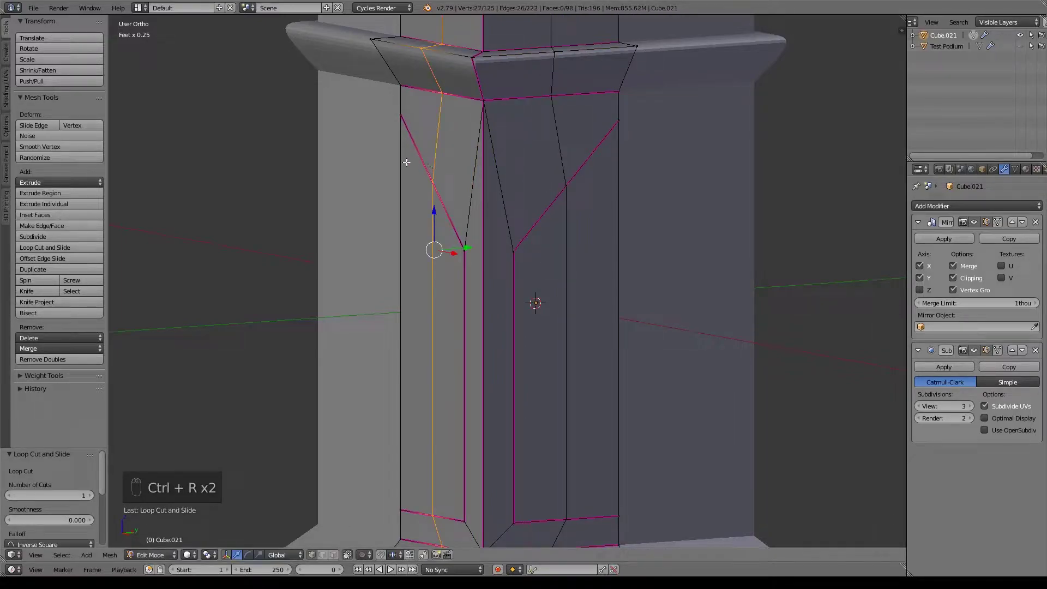
# Move the two new vertices on the panels' slanted top edges up 33.9 thou along Z
pyautogui.rightClick(434, 180)
pyautogui.keyDown('shift'); pyautogui.rightClick(566, 185); pyautogui.keyUp('shift')
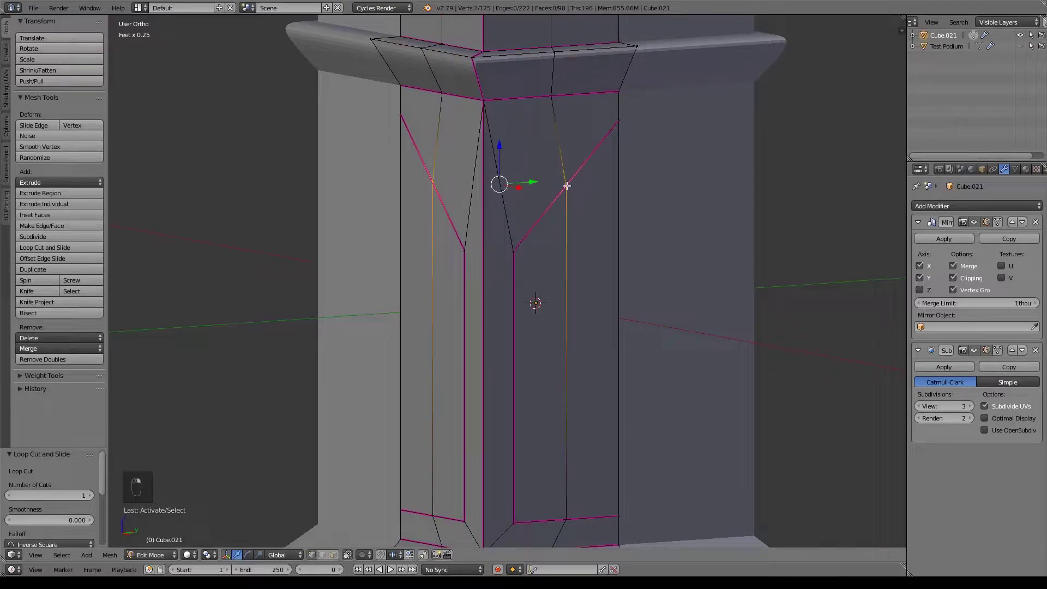
pyautogui.moveTo(499, 147); pyautogui.dragTo(500, 118)
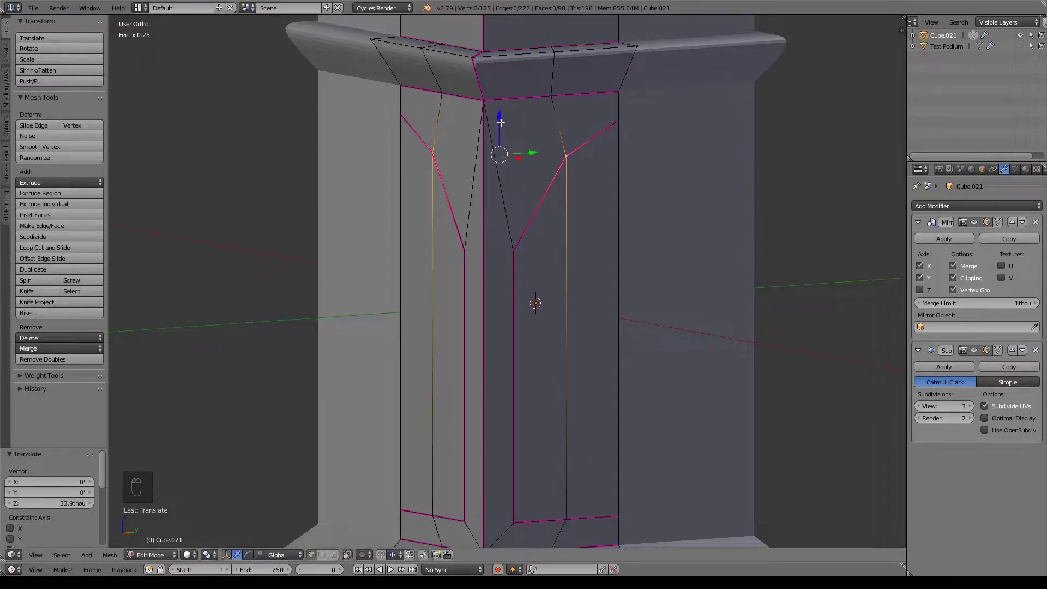
pyautogui.moveTo(527, 224); pyautogui.dragTo(618, 211, button='middle')
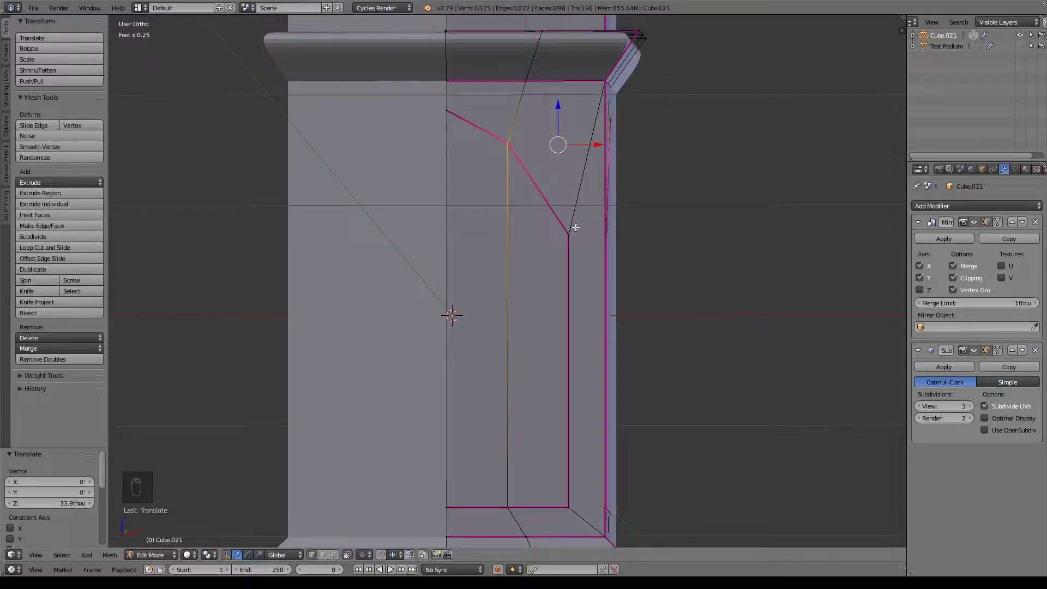
# In the front view, move the front panel's middle slanted-edge vertex 18.1 thou outward along X and 8.72 thou down
pyautogui.press('KP_1')
pyautogui.rightClick(518, 149)
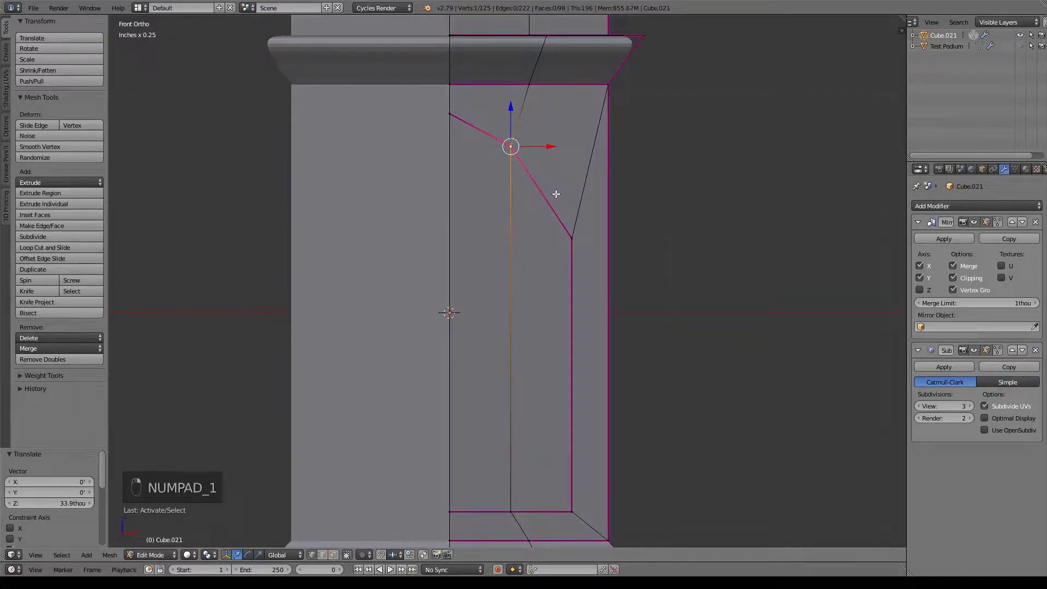
pyautogui.press('g')
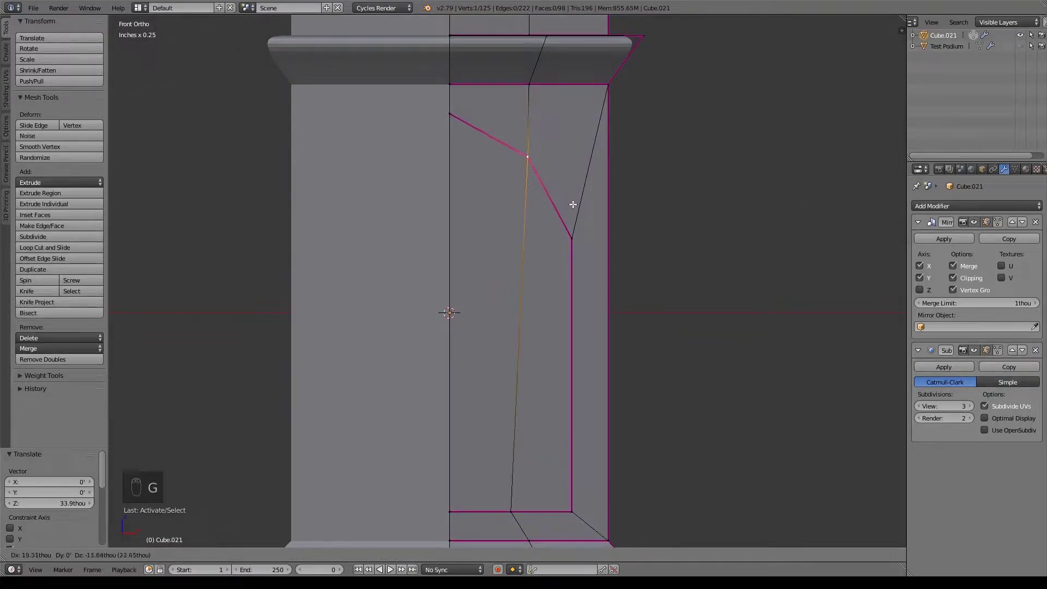
pyautogui.click(571, 203)
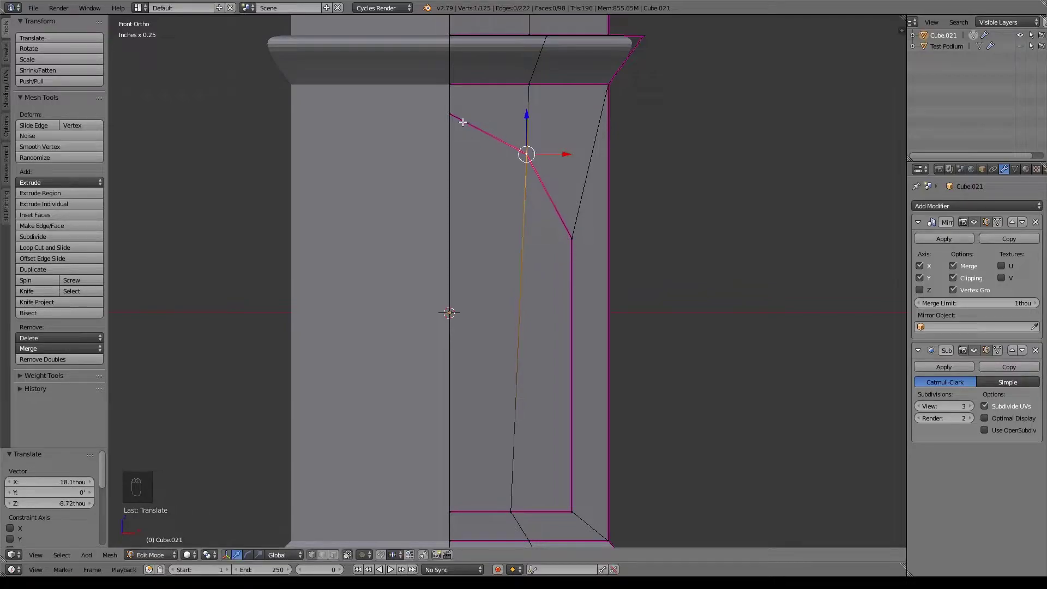
# In the right view, move the side panel's matching vertex by -13.7 thou Y and -3.12 thou Z, plus another -4.36 and -1.87 thou
pyautogui.press('KP_3')
pyautogui.rightClick(515, 146)
pyautogui.press('g')
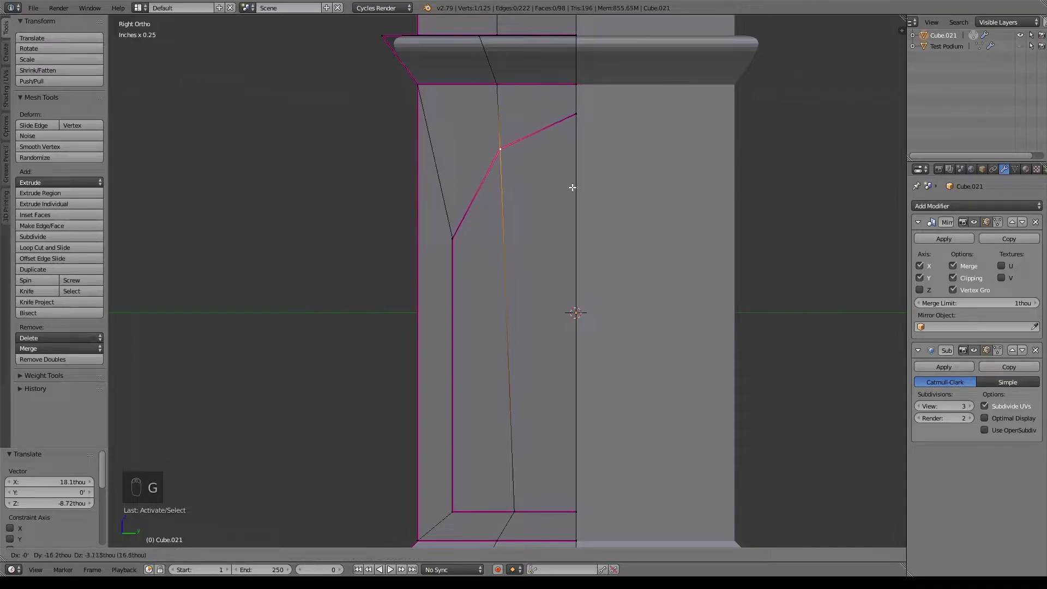
pyautogui.click(572, 187)
pyautogui.moveTo(572, 187); pyautogui.dragTo(489, 222, button='middle')
pyautogui.press('KP_3')
pyautogui.press('g')
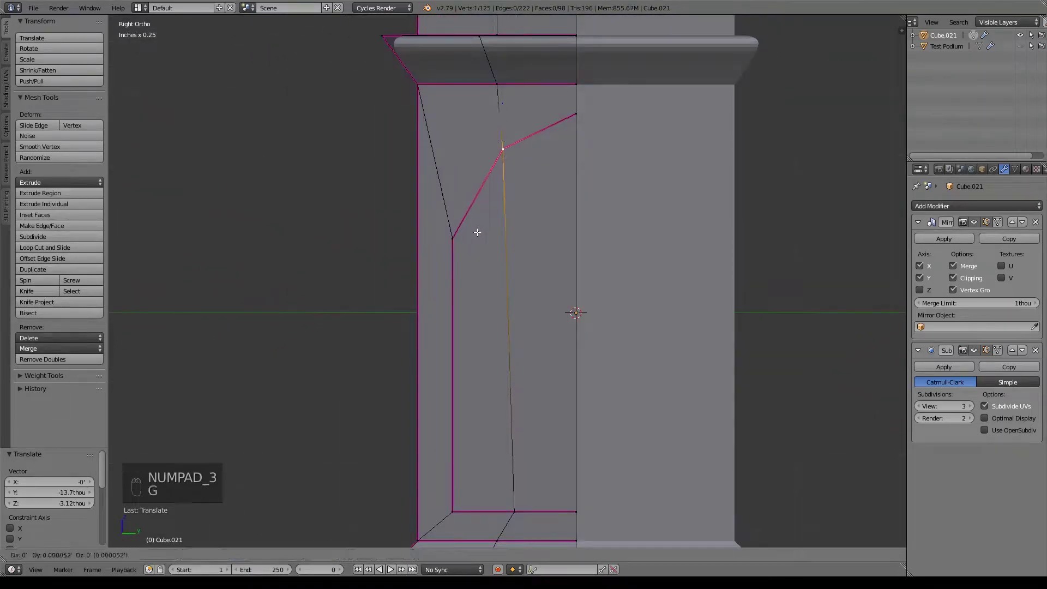
pyautogui.click(472, 230)
pyautogui.moveTo(470, 232); pyautogui.dragTo(567, 326, button='middle')
pyautogui.press('KP_3')
pyautogui.press('g')
pyautogui.click(523, 285)
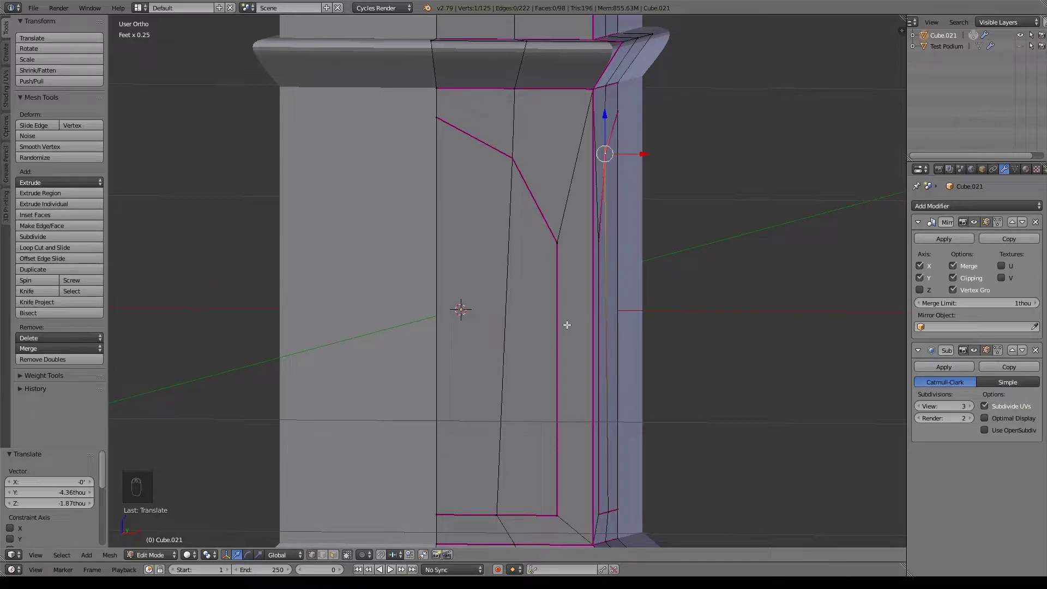
pyautogui.moveTo(623, 218); pyautogui.dragTo(594, 191, button='middle')
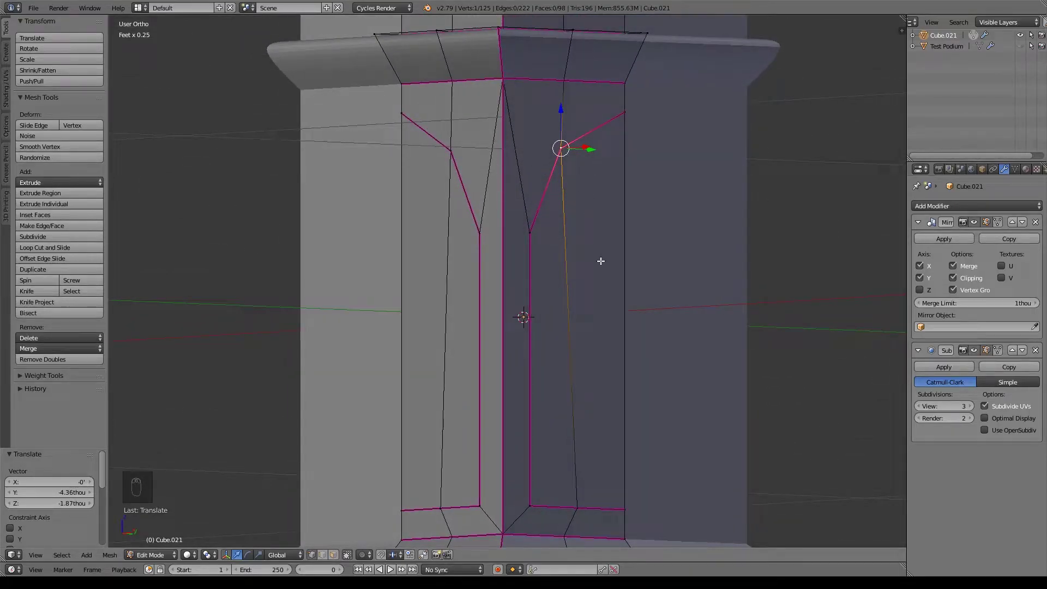
pyautogui.moveTo(590, 262); pyautogui.dragTo(600, 267, button='middle')
pyautogui.moveTo(476, 276); pyautogui.dragTo(459, 144, button='middle')
pyautogui.press('KP_1')
pyautogui.scroll(1, 552, 284)
pyautogui.rightClick(459, 144)
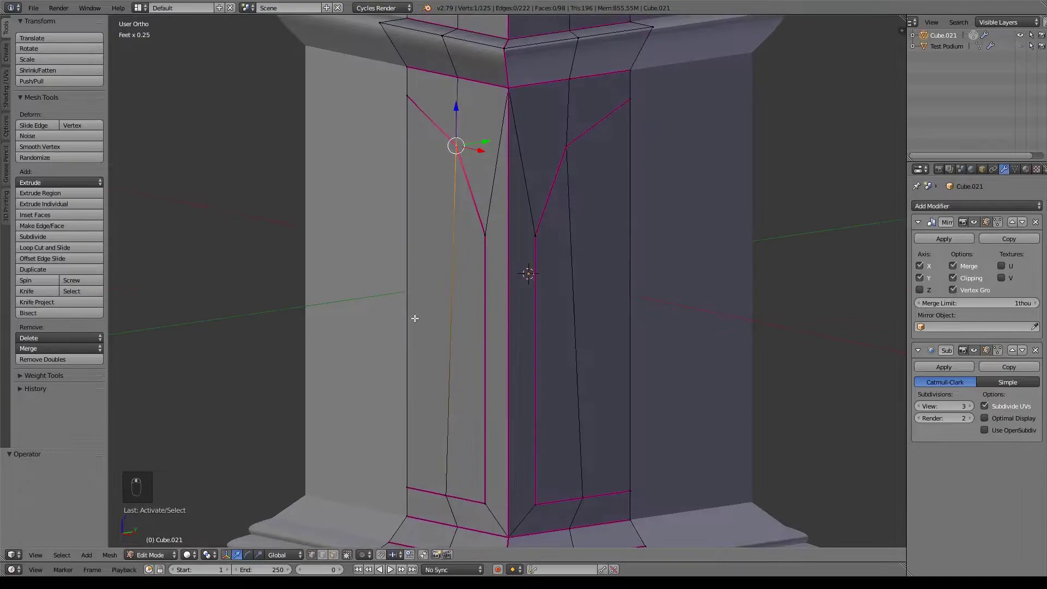
# Extrude the front panel's two faces and push them 25.5 thou into the column along Y
pyautogui.scroll(2, 479, 393)
pyautogui.click(334, 554)
pyautogui.rightClick(529, 307)
pyautogui.keyDown('shift'); pyautogui.rightClick(463, 298); pyautogui.keyUp('shift')
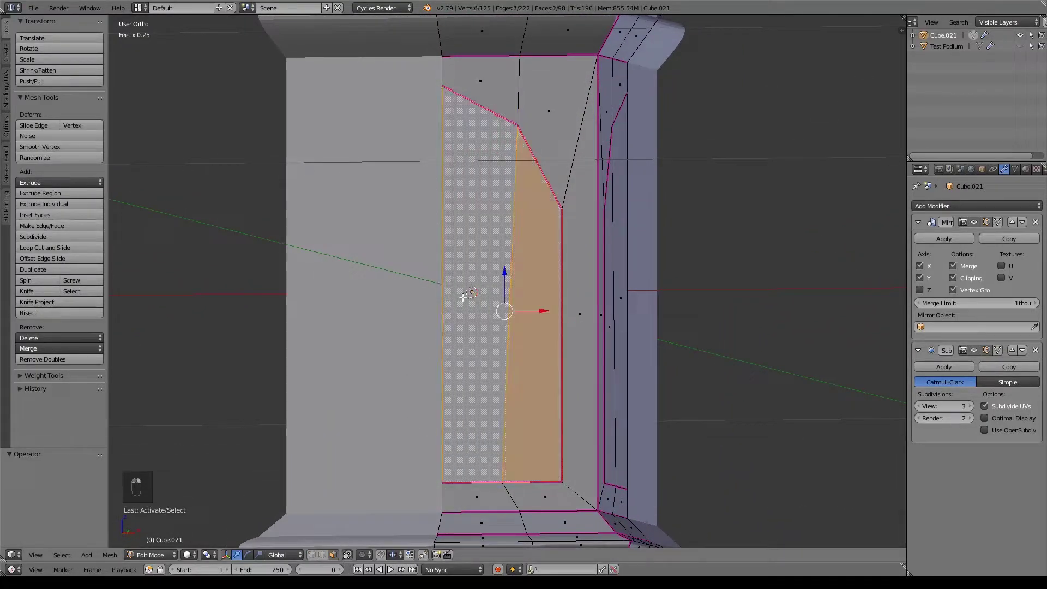
pyautogui.press('KP_7')
pyautogui.press('z')
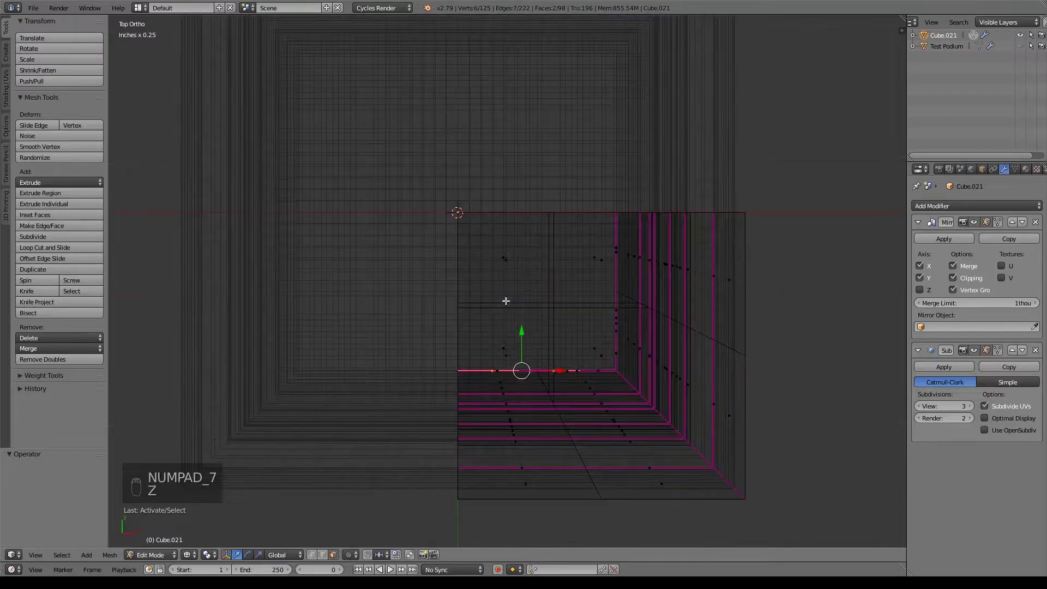
pyautogui.press('e')
pyautogui.rightClick(540, 344)
pyautogui.moveTo(513, 318); pyautogui.dragTo(516, 293)
pyautogui.press('z')
# Extrude the side panel's two faces from the top view and push them 29.3 thou into the column along X
pyautogui.moveTo(606, 436); pyautogui.dragTo(590, 367, button='middle')
pyautogui.rightClick(605, 338)
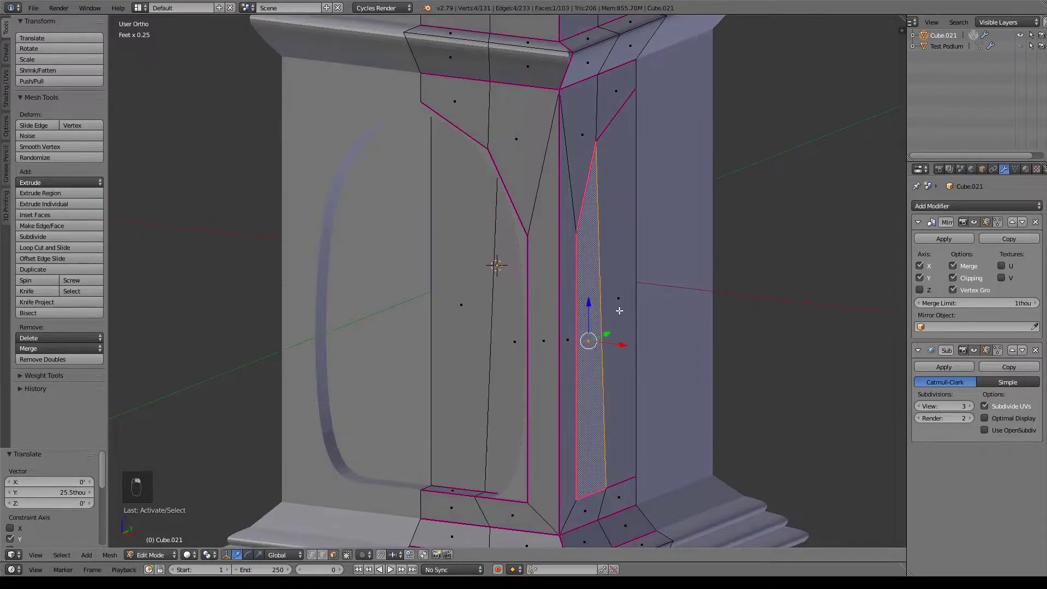
pyautogui.press('KP_7')
pyautogui.press('z')
pyautogui.keyDown('shift'); pyautogui.moveTo(639, 312); pyautogui.dragTo(631, 322, button='middle'); pyautogui.keyUp('shift')
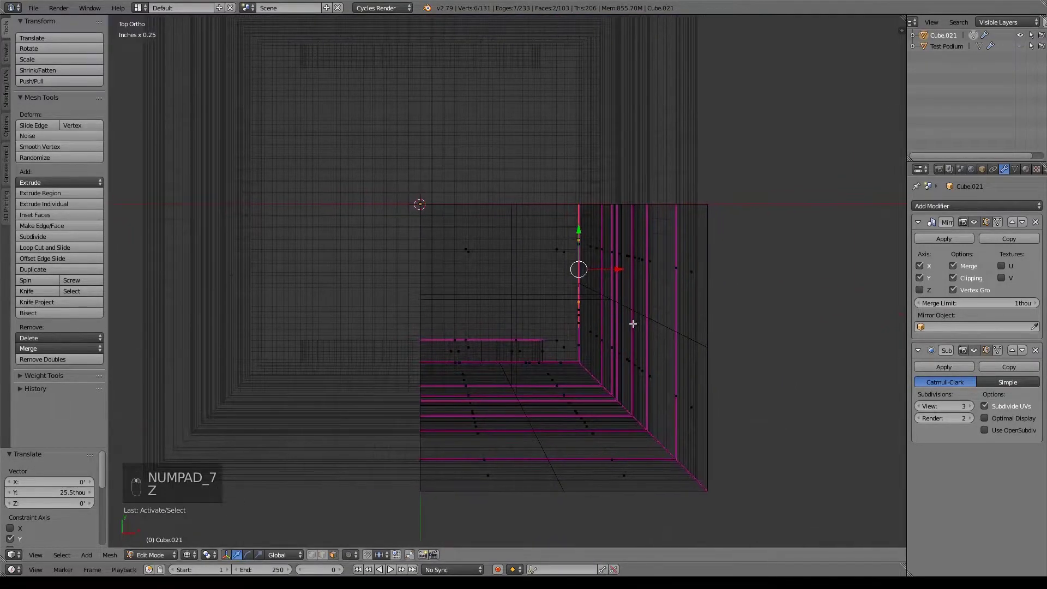
pyautogui.press('e')
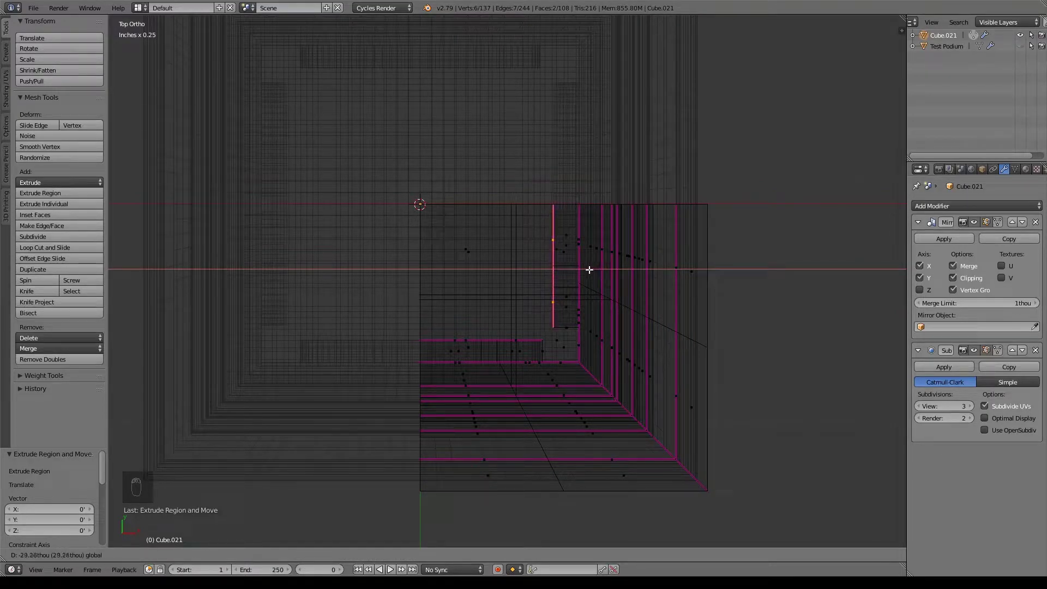
pyautogui.click(591, 271)
pyautogui.scroll(5, 607, 310)
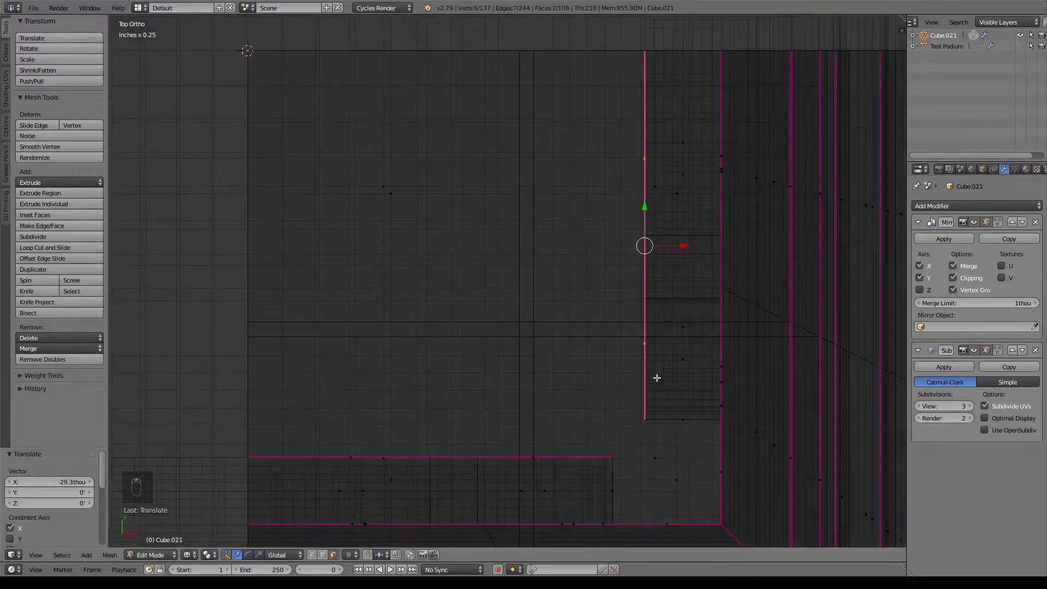
pyautogui.moveTo(607, 192); pyautogui.dragTo(606, 192)
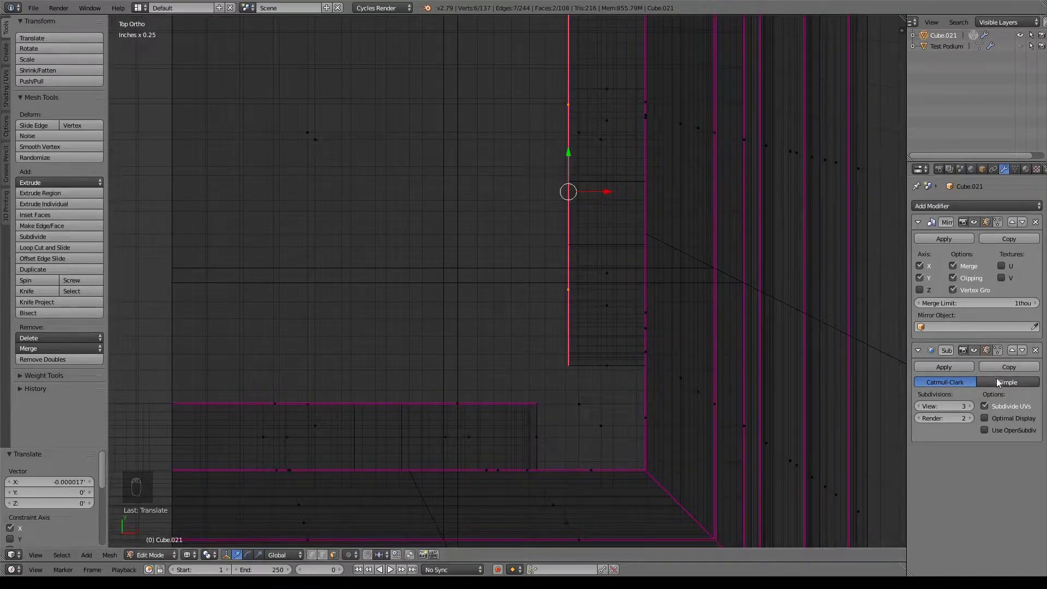
# Toggle the subdivision modifier's viewport display off and on, and examine both recessed panels in solid shading
pyautogui.click(974, 350)
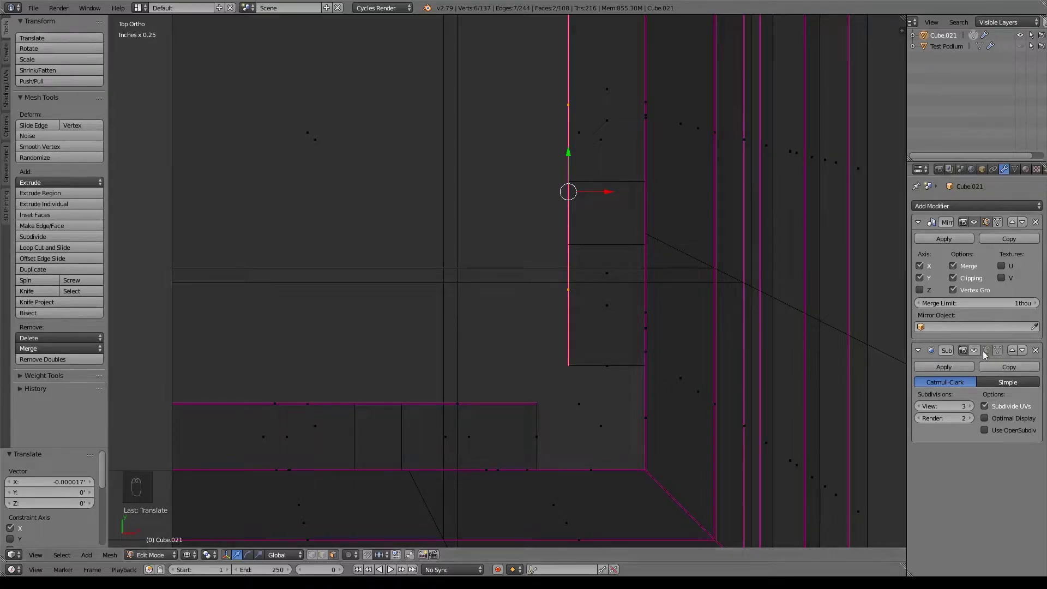
pyautogui.click(974, 350)
pyautogui.press('z')
pyautogui.moveTo(600, 327); pyautogui.dragTo(642, 327, button='middle')
pyautogui.scroll(-1, 634, 348)
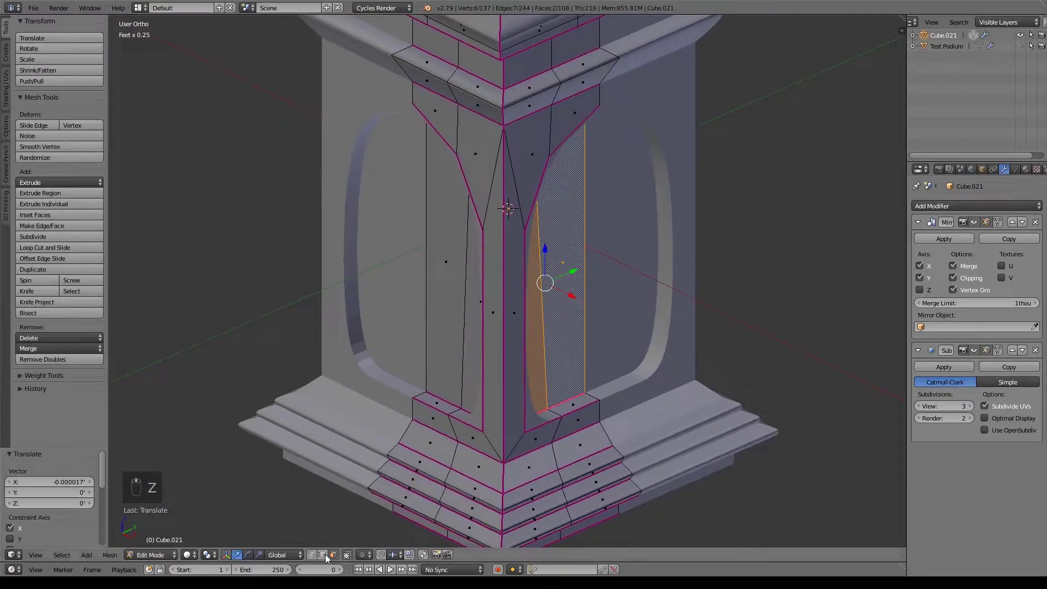
# In edge selection mode, crease the short depth edges at the lower outer corners of both recesses to 1.000
pyautogui.scroll(3, 631, 227)
pyautogui.moveTo(631, 227)
pyautogui.mouseDown(button='middle')
pyautogui.moveTo(570, 374)
pyautogui.moveTo(605, 395)
pyautogui.moveTo(468, 426)
pyautogui.mouseUp(button='middle')
pyautogui.press('z')
pyautogui.rightClick(469, 426)
pyautogui.hotkey('shift', 'e')
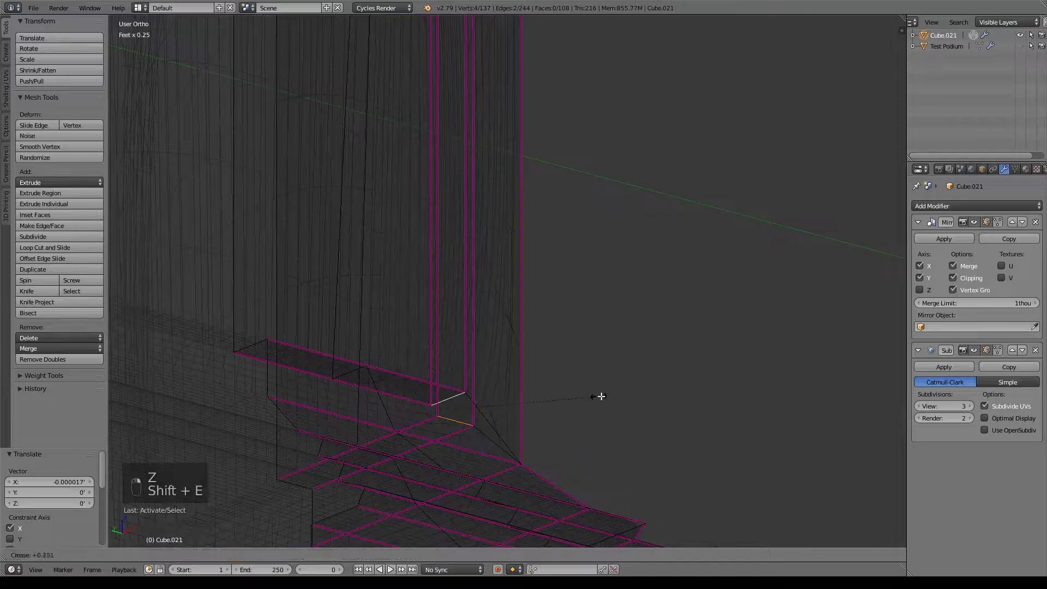
pyautogui.click(322, 339)
pyautogui.press('z')
pyautogui.moveTo(379, 325)
pyautogui.mouseDown(button='middle')
pyautogui.moveTo(461, 171)
pyautogui.moveTo(480, 436)
pyautogui.moveTo(502, 496)
pyautogui.moveTo(509, 393)
pyautogui.mouseUp(button='middle')
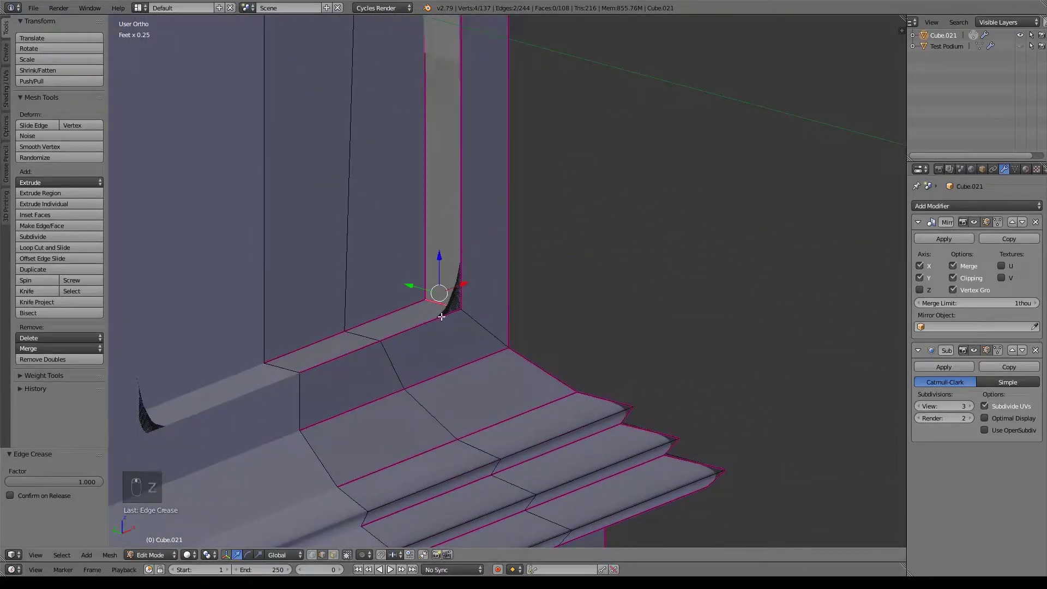
# Crease the diagonal edges joining each panel's lower outer corner to the column's corner to 1.000
pyautogui.rightClick(483, 331)
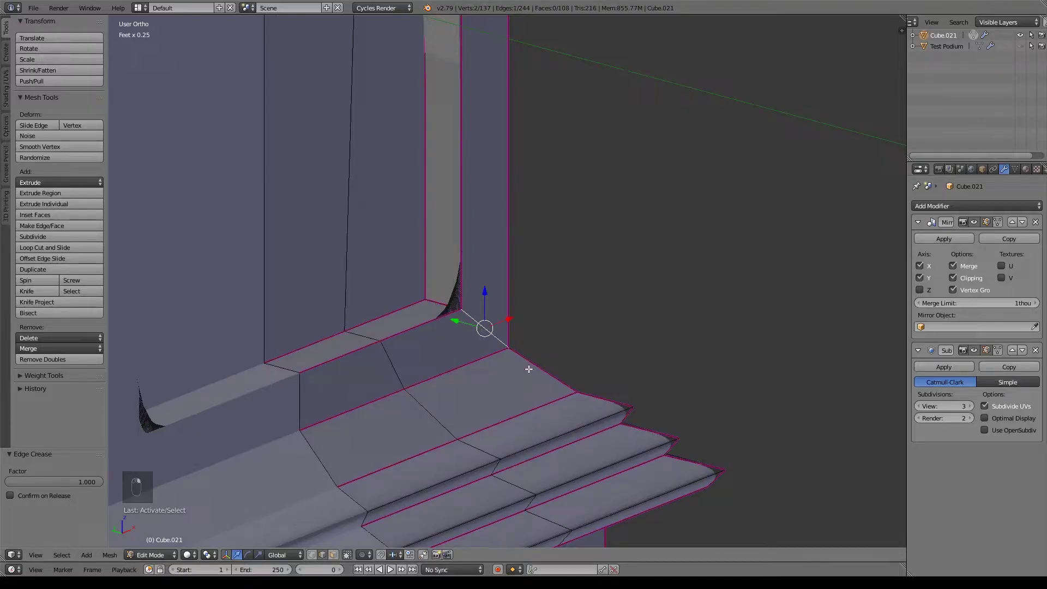
pyautogui.hotkey('shift', 'e')
pyautogui.click(207, 293)
pyautogui.scroll(1, 646, 329)
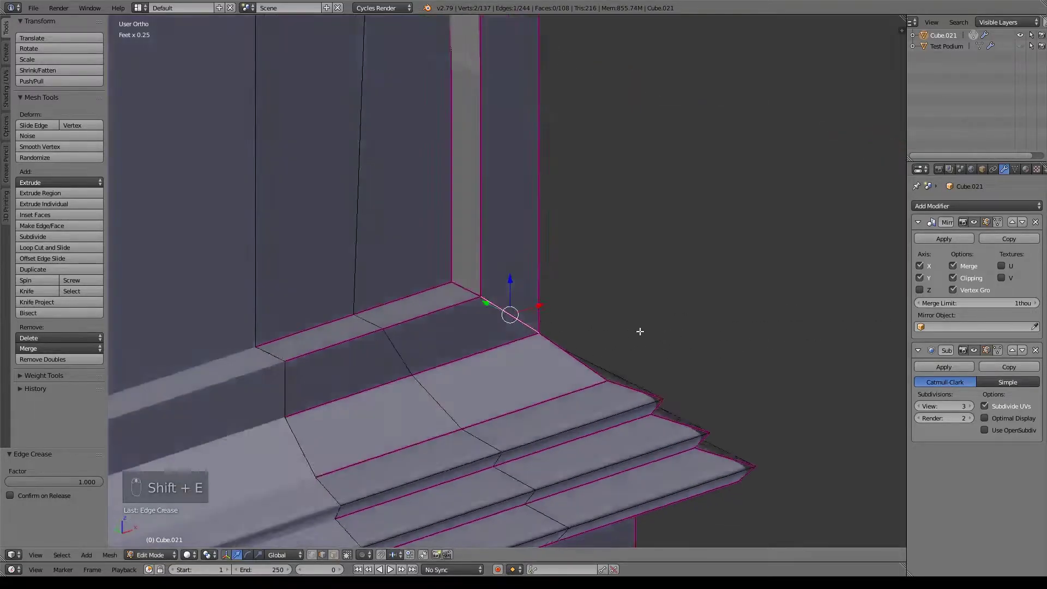
pyautogui.moveTo(646, 329); pyautogui.dragTo(479, 312, button='middle')
pyautogui.rightClick(676, 381)
pyautogui.hotkey('shift', 'e')
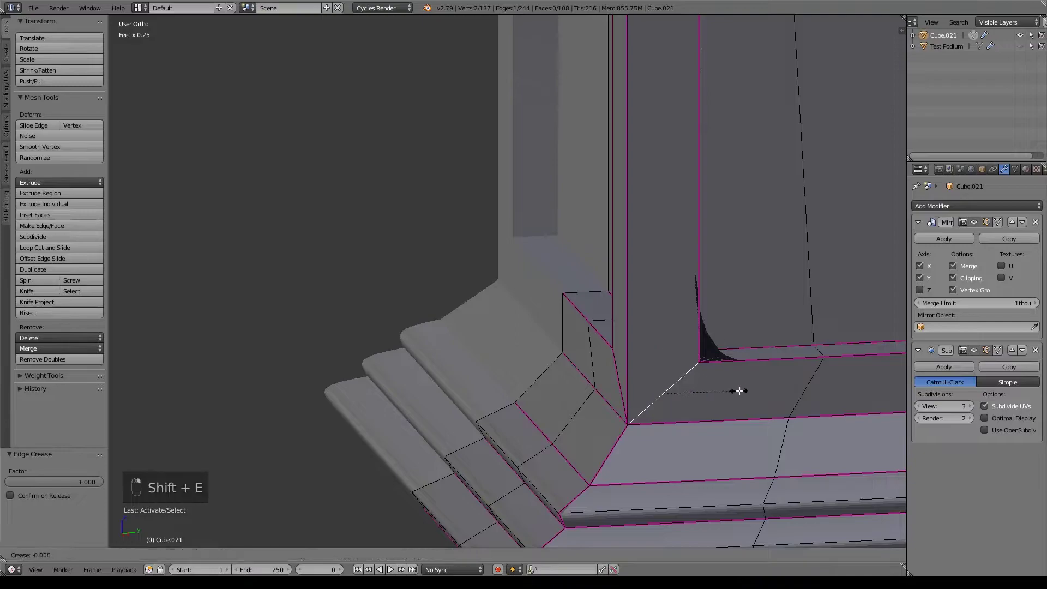
pyautogui.click(264, 350)
# Crease the short depth edges at the upper outer corners of both recesses, where the arches begin, to 1.000
pyautogui.scroll(6, 614, 374)
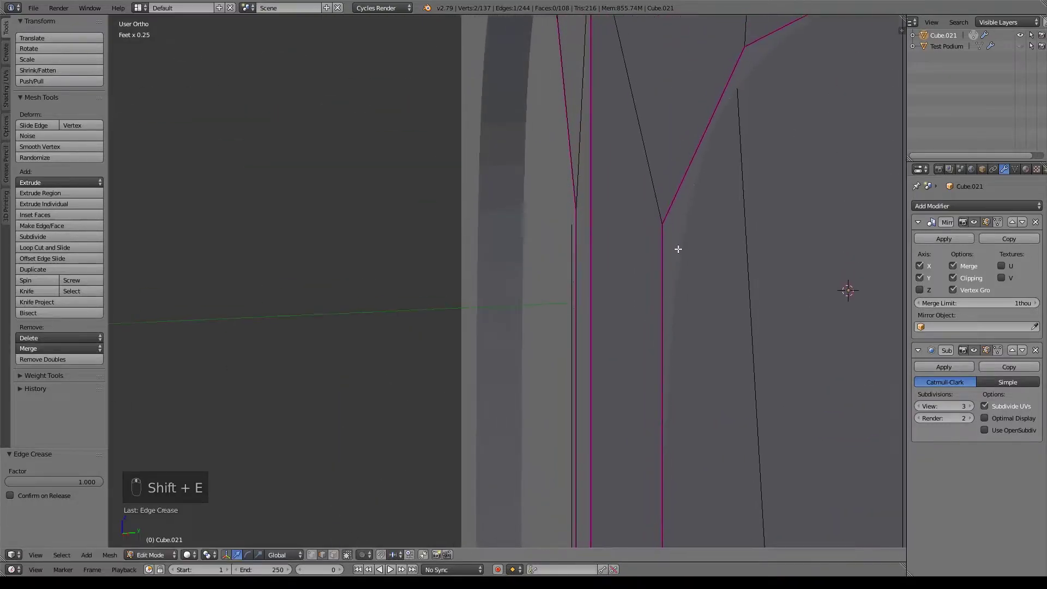
pyautogui.press('z')
pyautogui.moveTo(708, 362); pyautogui.dragTo(558, 318, button='middle')
pyautogui.rightClick(516, 310)
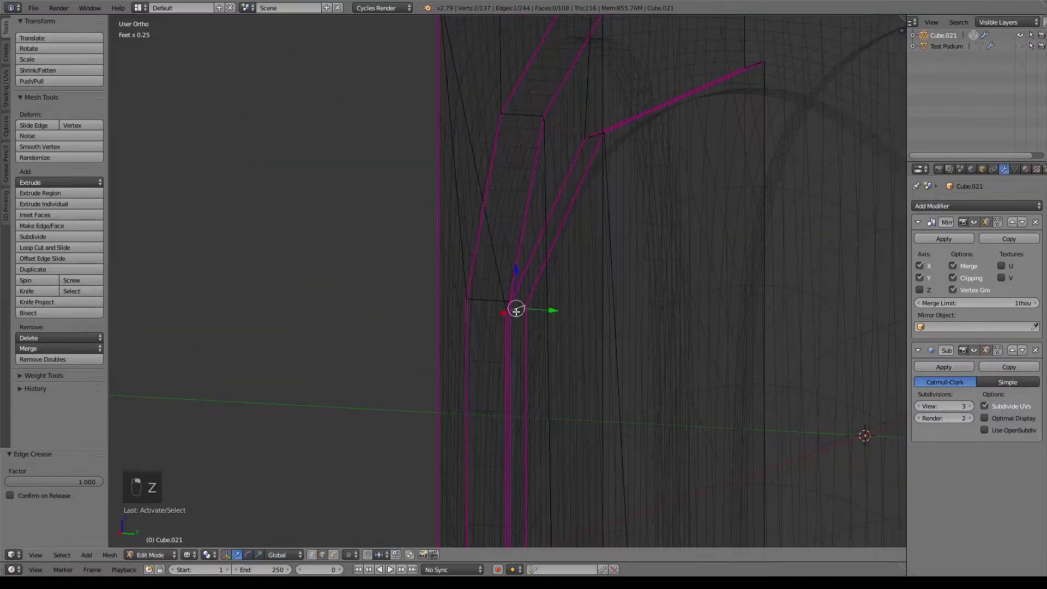
pyautogui.keyDown('shift'); pyautogui.rightClick(491, 303); pyautogui.keyUp('shift')
pyautogui.press('z')
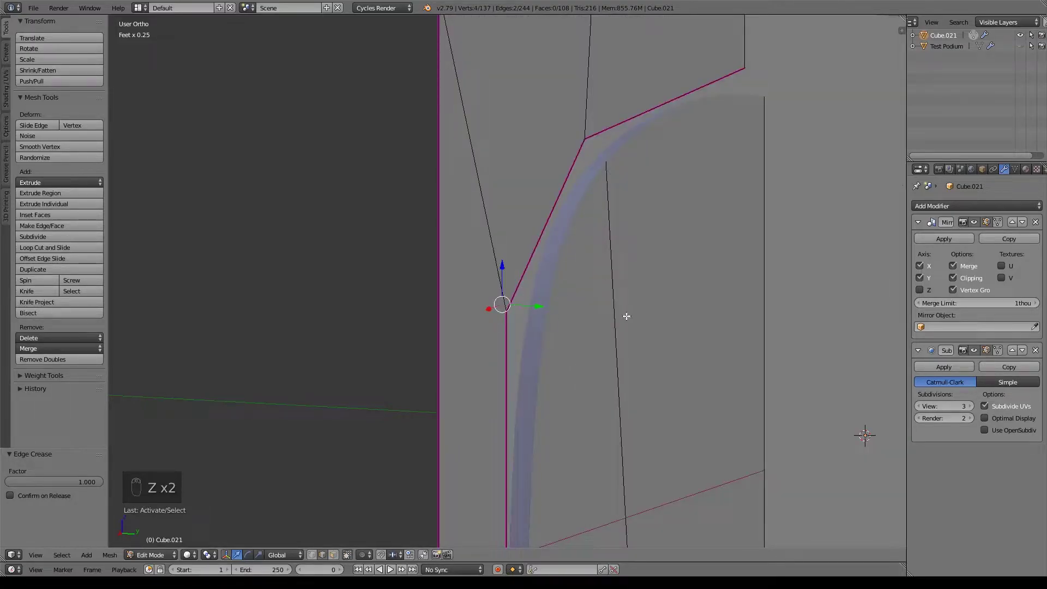
pyautogui.hotkey('shift', 'e')
pyautogui.click(514, 312)
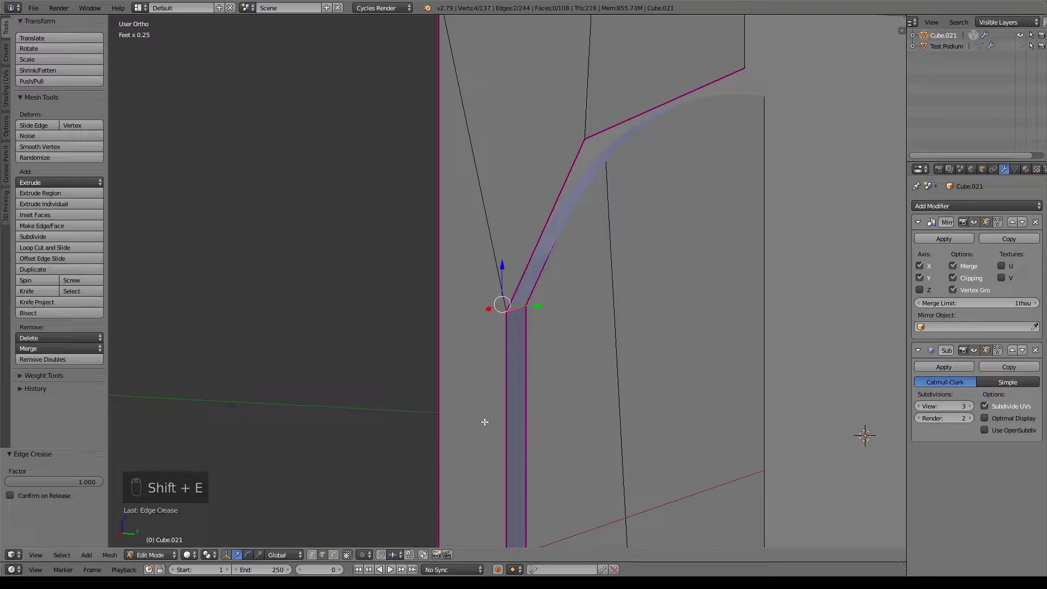
# Select the short depth edges at the arch peaks of both recesses and crease them to 1.000
pyautogui.moveTo(516, 378)
pyautogui.mouseDown(button='middle')
pyautogui.moveTo(584, 374)
pyautogui.moveTo(612, 304)
pyautogui.moveTo(582, 384)
pyautogui.mouseUp(button='middle')
pyautogui.press('z')
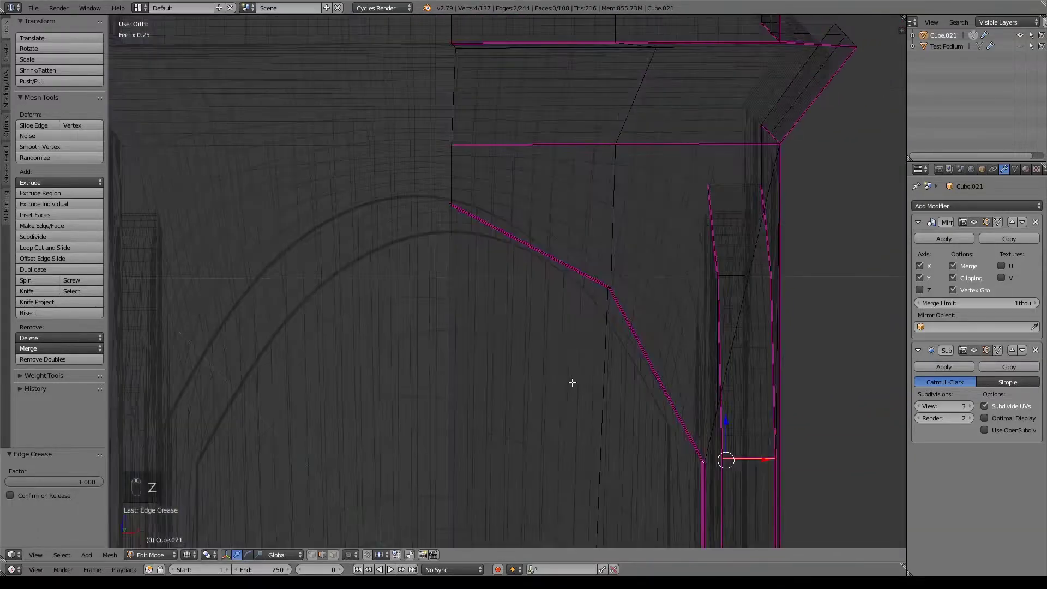
pyautogui.moveTo(471, 217); pyautogui.dragTo(580, 316, button='middle')
pyautogui.rightClick(460, 227)
pyautogui.press('e')
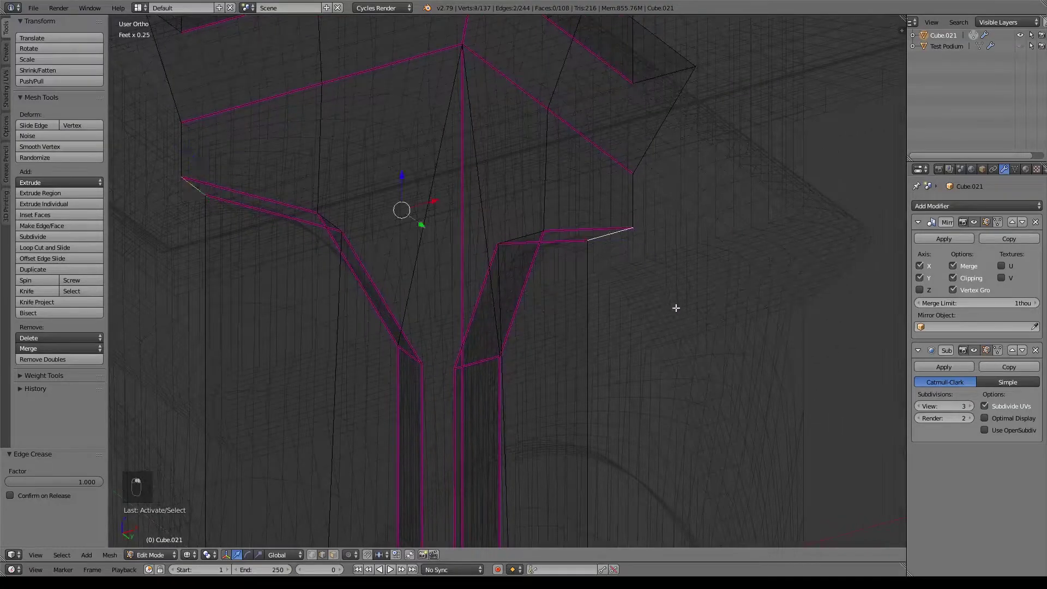
pyautogui.rightClick(281, 316)
pyautogui.hotkey('ctrl', 'z')
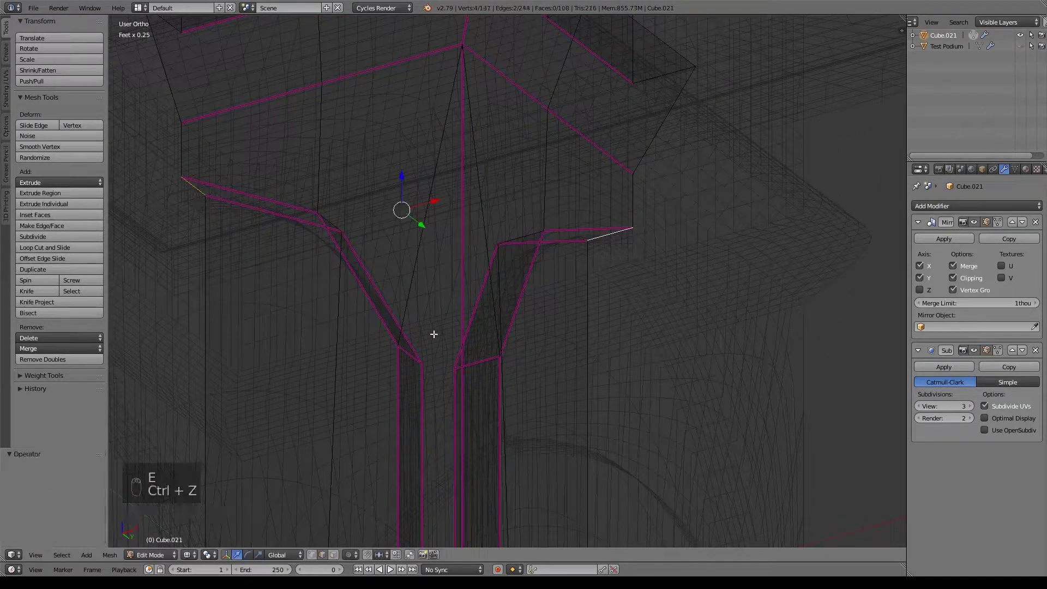
pyautogui.hotkey('shift', 'e')
pyautogui.click(879, 290)
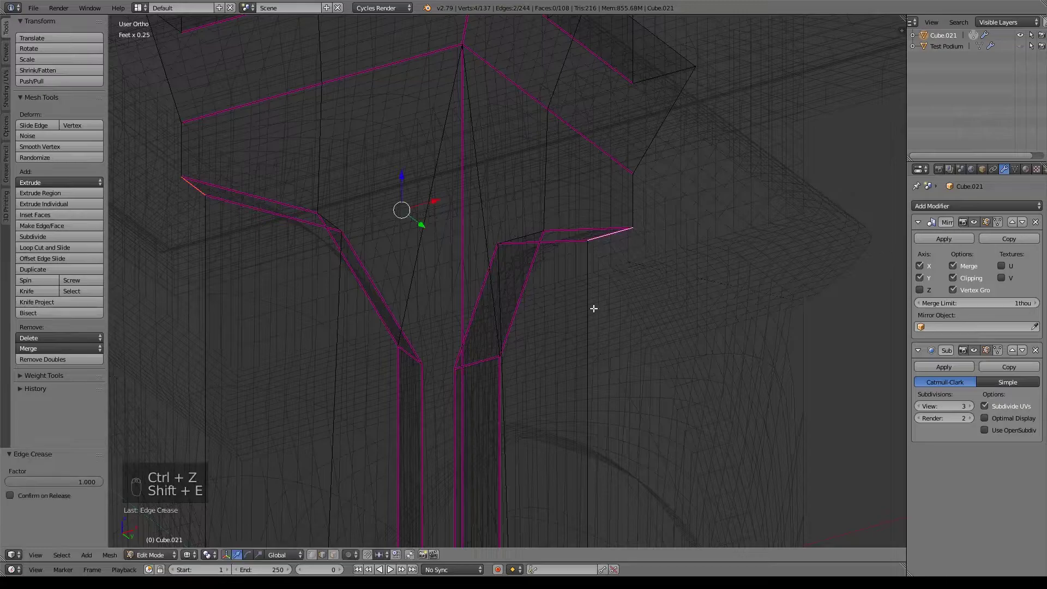
pyautogui.press('z')
pyautogui.scroll(-4, 587, 363)
pyautogui.keyDown('shift'); pyautogui.moveTo(556, 398); pyautogui.dragTo(596, 302, button='middle'); pyautogui.keyUp('shift')
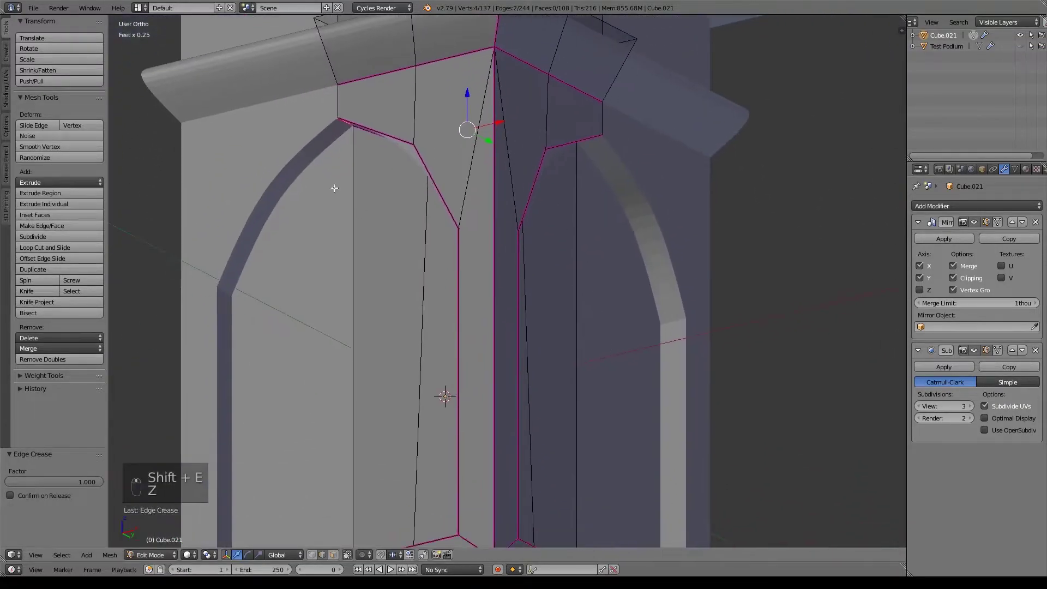
# Add a loop cut across the column's recessed panels and flatten it by scaling to 0 along Z
pyautogui.moveTo(486, 186); pyautogui.dragTo(538, 308, button='middle')
pyautogui.press('KP_1')
pyautogui.scroll(2, 535, 374)
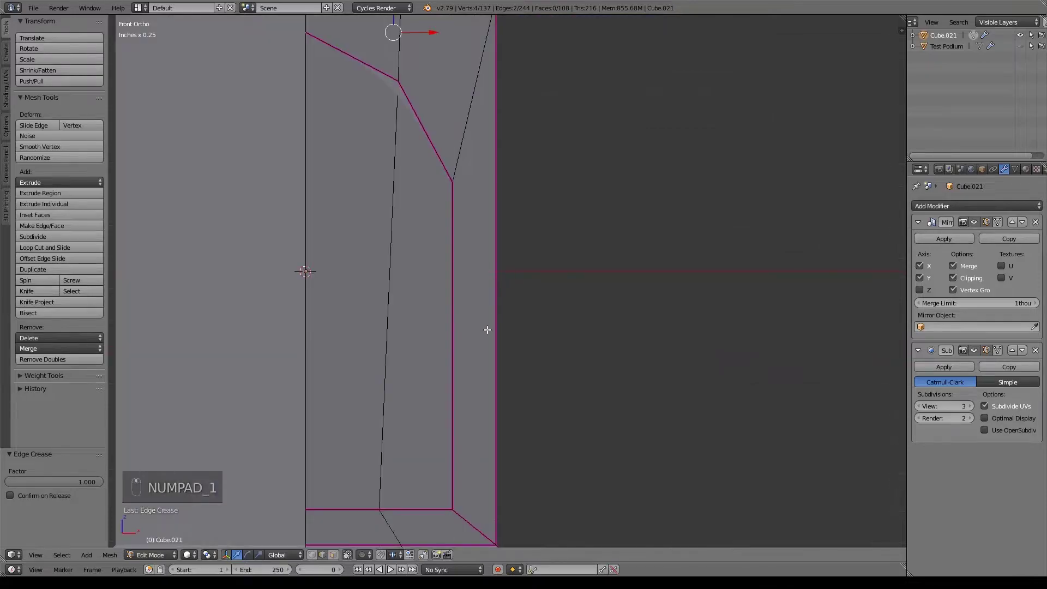
pyautogui.hotkey('ctrl', 'r')
pyautogui.click(480, 281)
pyautogui.rightClick(481, 281)
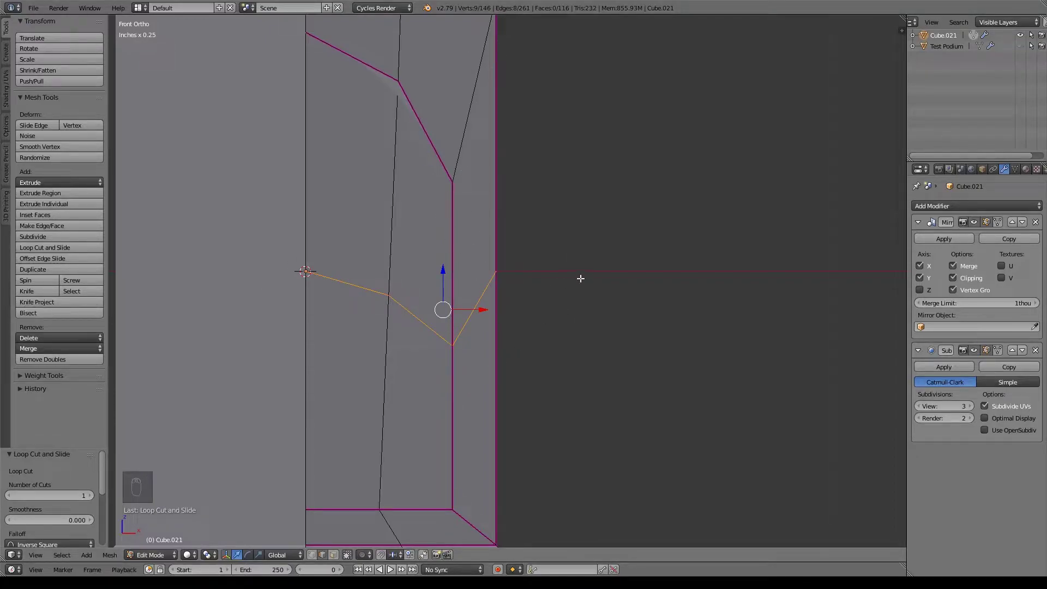
pyautogui.press('s')
pyautogui.press('z')
pyautogui.press('0')
pyautogui.press('Return')
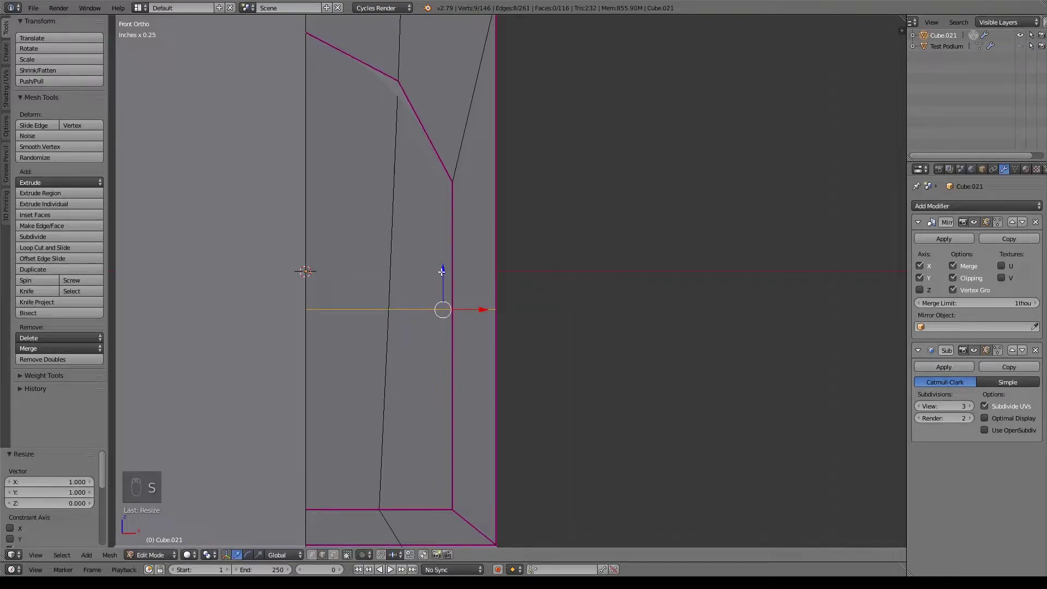
# Raise the flattened loop along Z to just below where the arches begin, undoing the surplus adjustments
pyautogui.press('g')
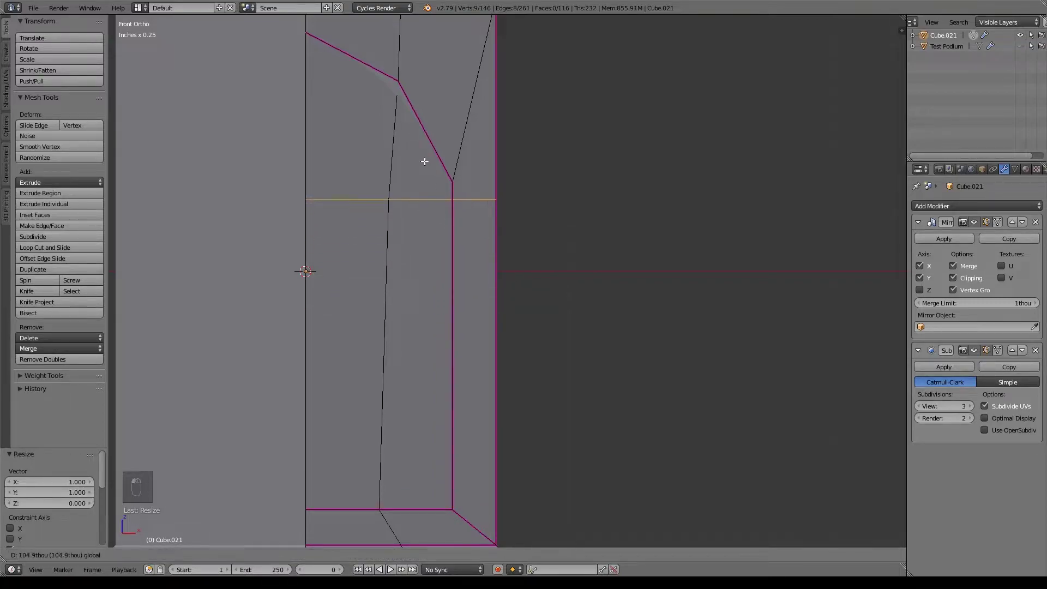
pyautogui.click(424, 162)
pyautogui.moveTo(442, 160); pyautogui.dragTo(444, 169)
pyautogui.hotkey('ctrl', 'z')
pyautogui.hotkey('ctrl', 'z')
pyautogui.hotkey('ctrl', 'z')
# Subdivide the column's vertical corner edge above the new loop with one cut
pyautogui.moveTo(490, 141); pyautogui.dragTo(469, 335, button='middle')
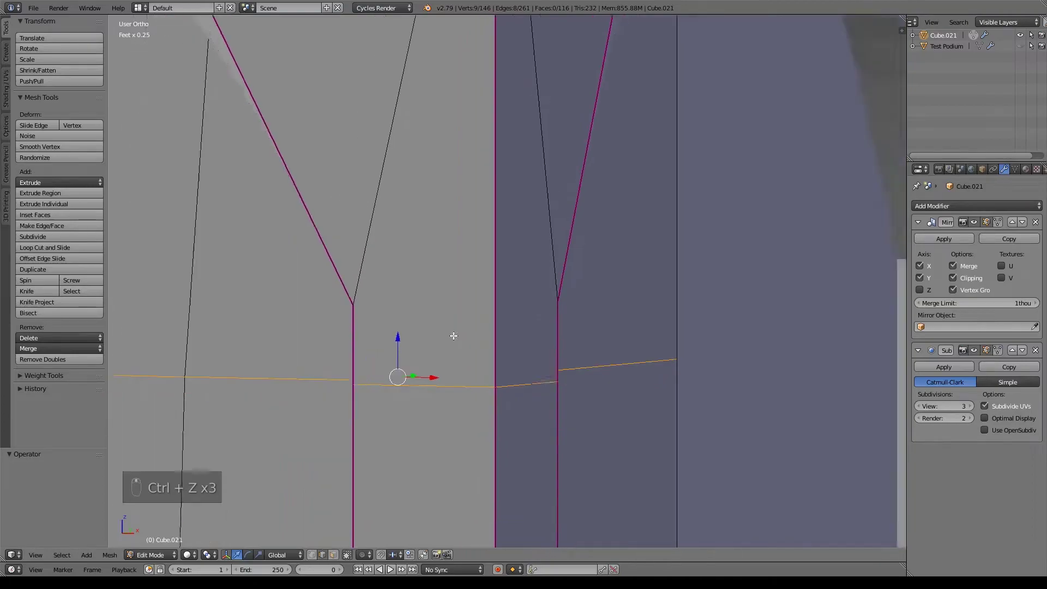
pyautogui.scroll(-3, 453, 335)
pyautogui.moveTo(600, 256); pyautogui.dragTo(614, 260, button='middle')
pyautogui.rightClick(495, 273)
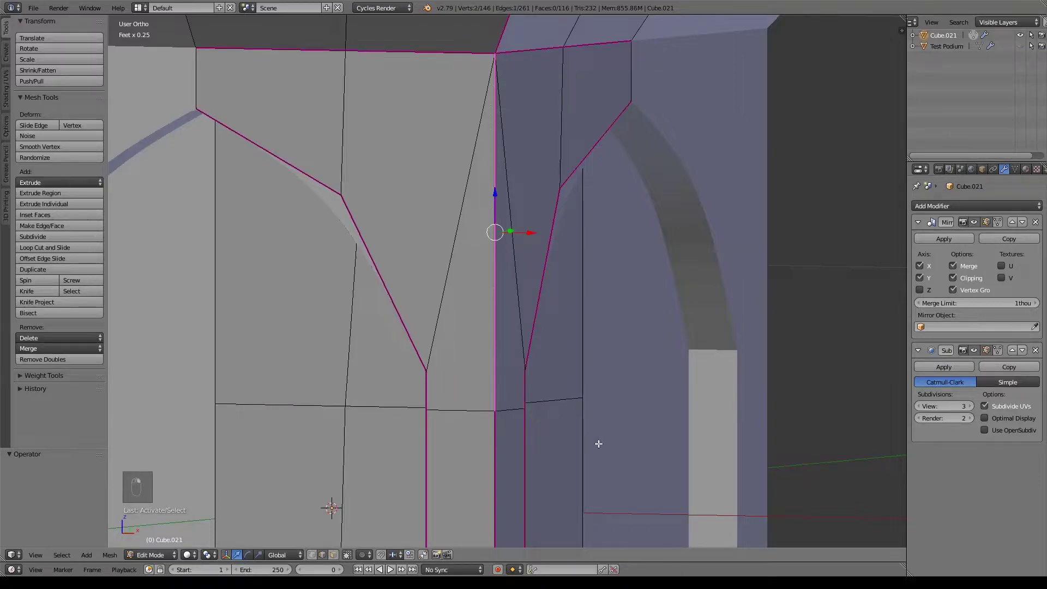
pyautogui.press('w')
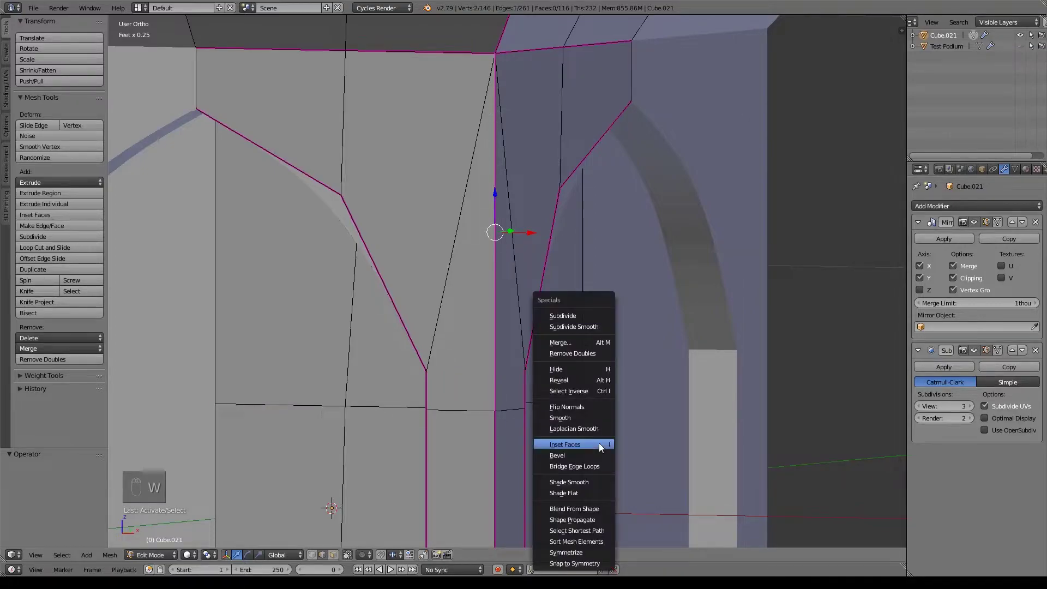
pyautogui.click(562, 318)
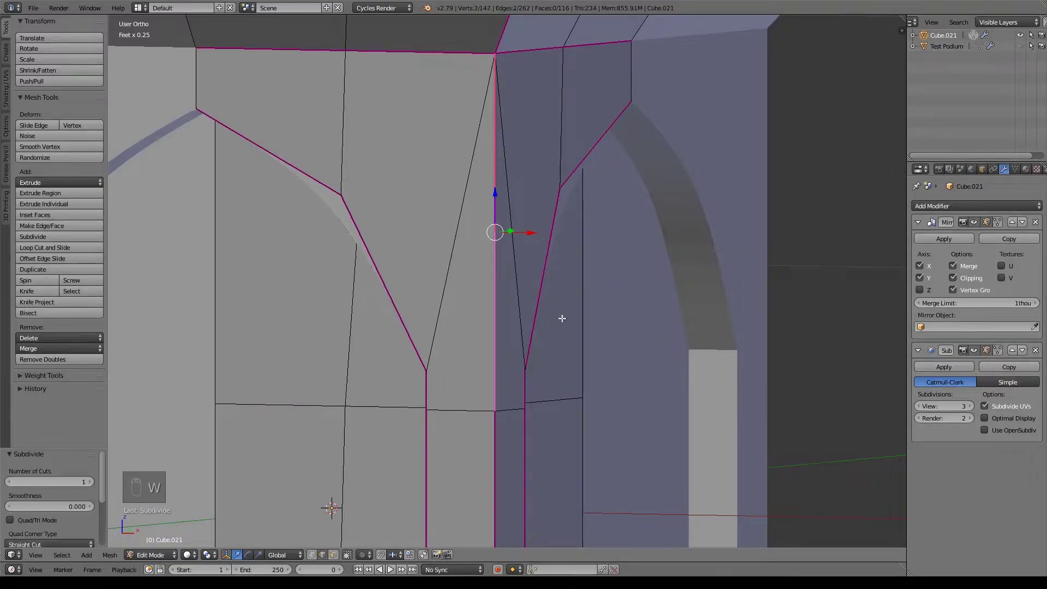
# In vertex selection mode, lower the corner edge's new vertex about 78 thou along Z to the height where the arches begin
pyautogui.click(312, 555)
pyautogui.rightClick(495, 232)
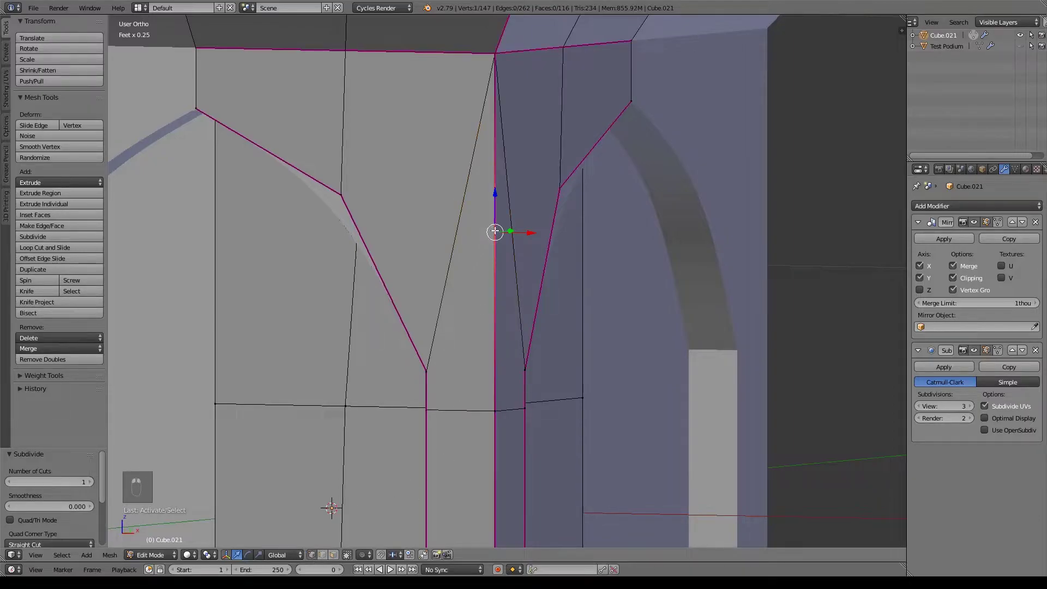
pyautogui.moveTo(495, 190); pyautogui.dragTo(500, 324)
pyautogui.press('KP_1')
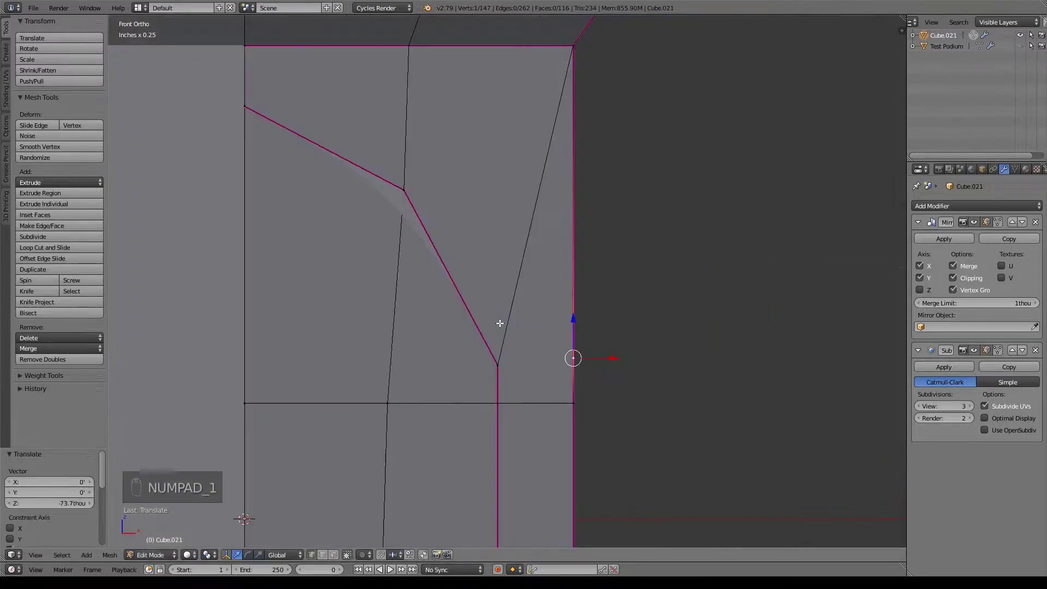
pyautogui.scroll(5, 498, 323)
pyautogui.moveTo(625, 246); pyautogui.dragTo(636, 263)
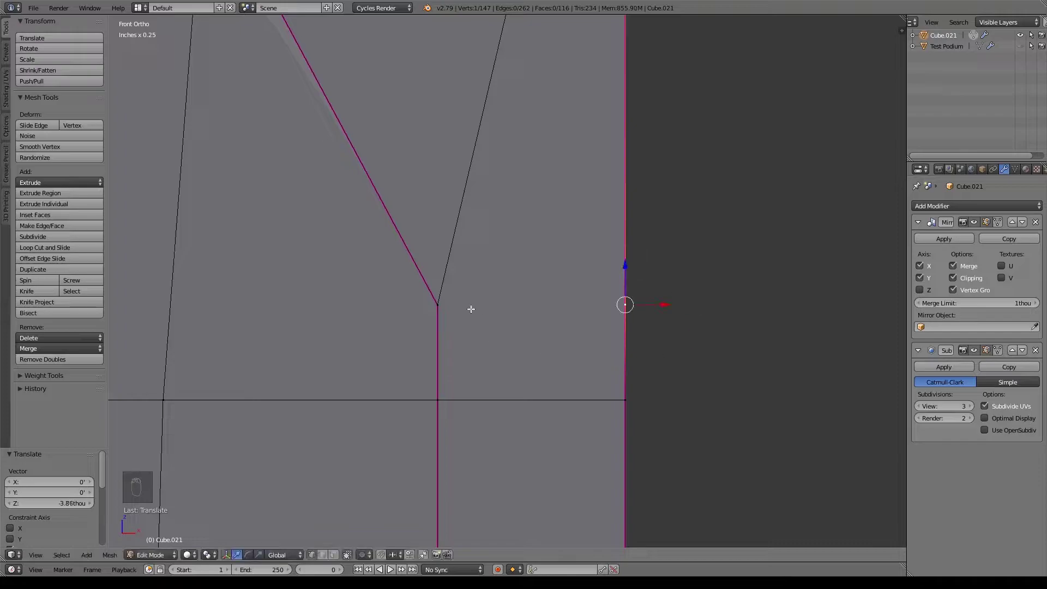
# Connect the corner vertex to the arch-start vertex on each of the two adjoining column faces
pyautogui.keyDown('shift'); pyautogui.rightClick(440, 304); pyautogui.keyUp('shift')
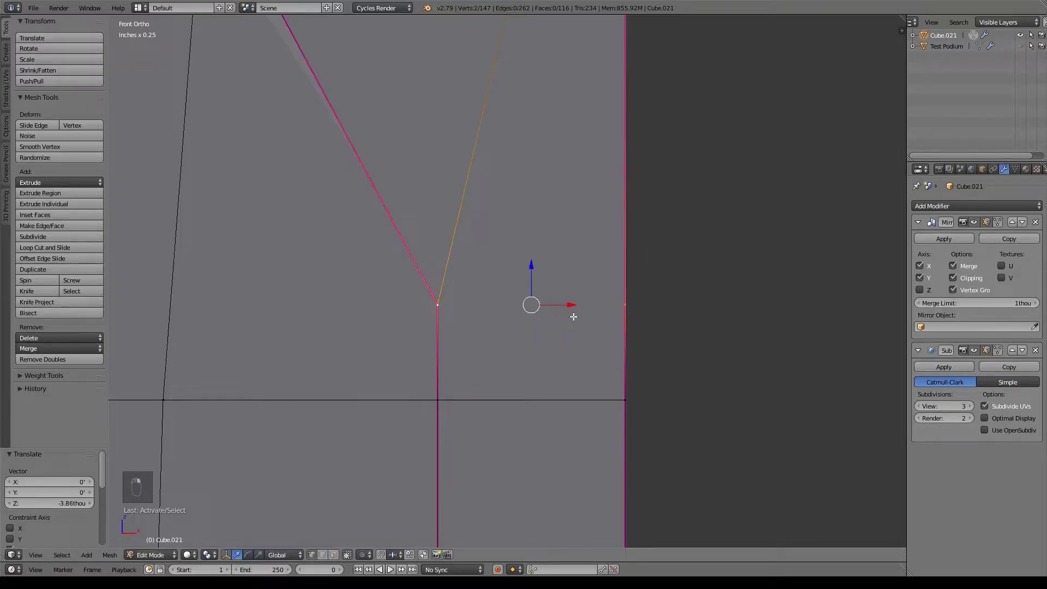
pyautogui.press('j')
pyautogui.moveTo(458, 311); pyautogui.dragTo(556, 333, button='middle')
pyautogui.rightClick(422, 330)
pyautogui.keyDown('shift'); pyautogui.rightClick(563, 320); pyautogui.keyUp('shift')
pyautogui.press('j')
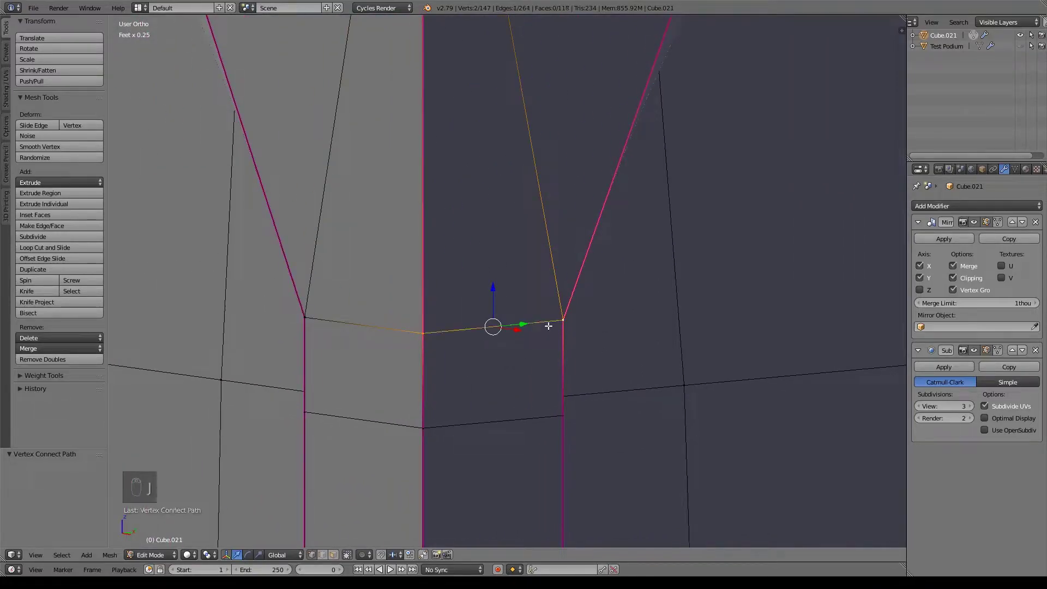
# Nudge the corner vertex slightly down along Z to level it with the arch-start vertex in front view
pyautogui.press('KP_1')
pyautogui.keyDown('shift'); pyautogui.moveTo(654, 308); pyautogui.dragTo(506, 288, button='middle'); pyautogui.keyUp('shift')
pyautogui.rightClick(589, 269)
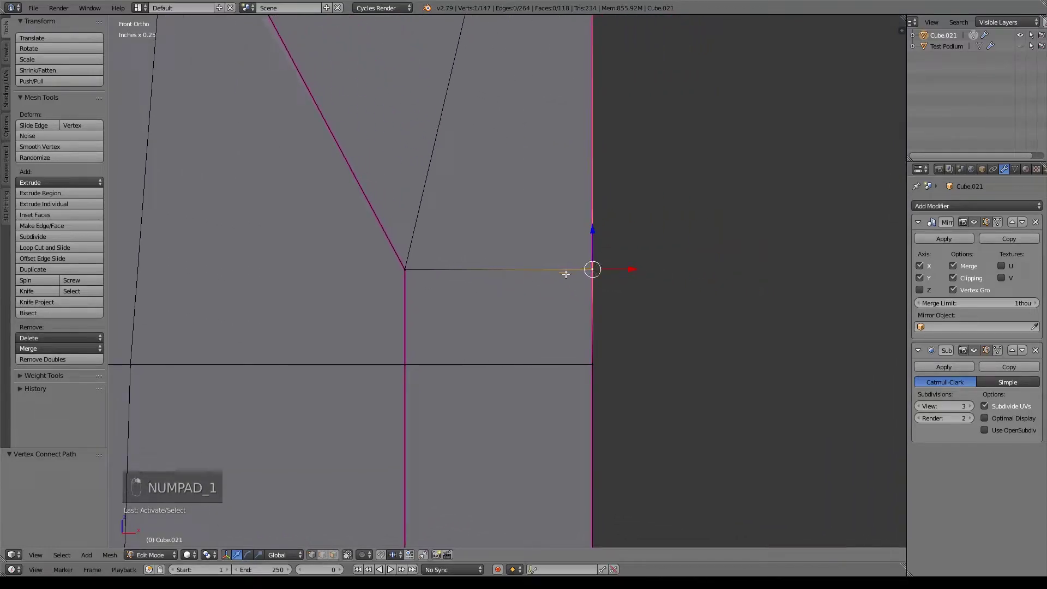
pyautogui.moveTo(594, 232); pyautogui.dragTo(595, 234)
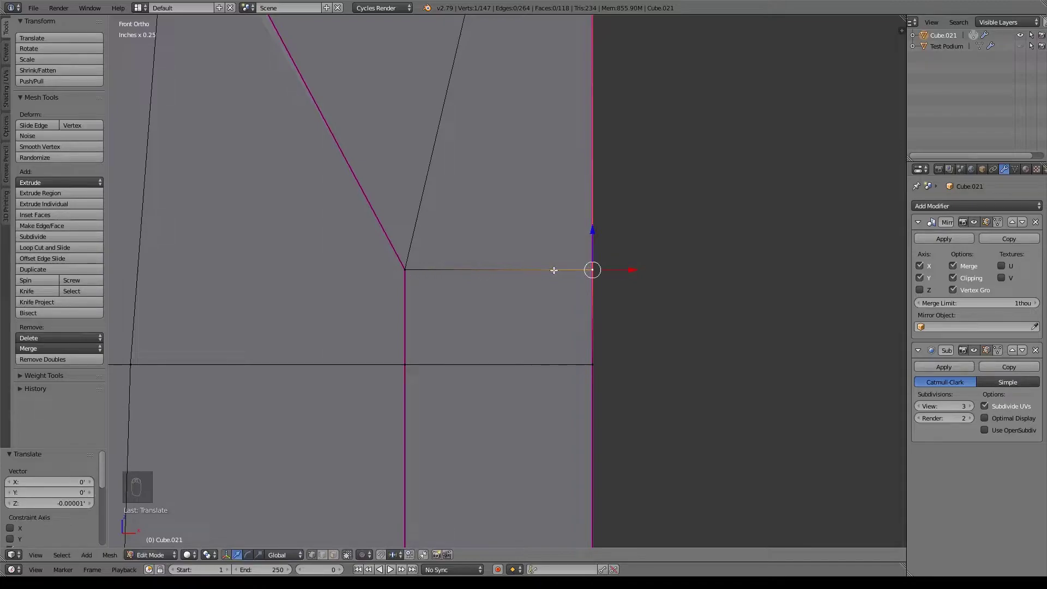
# Add a centred loop cut between the connecting edges at the arch start and the horizontal loop below
pyautogui.hotkey('ctrl', 'r')
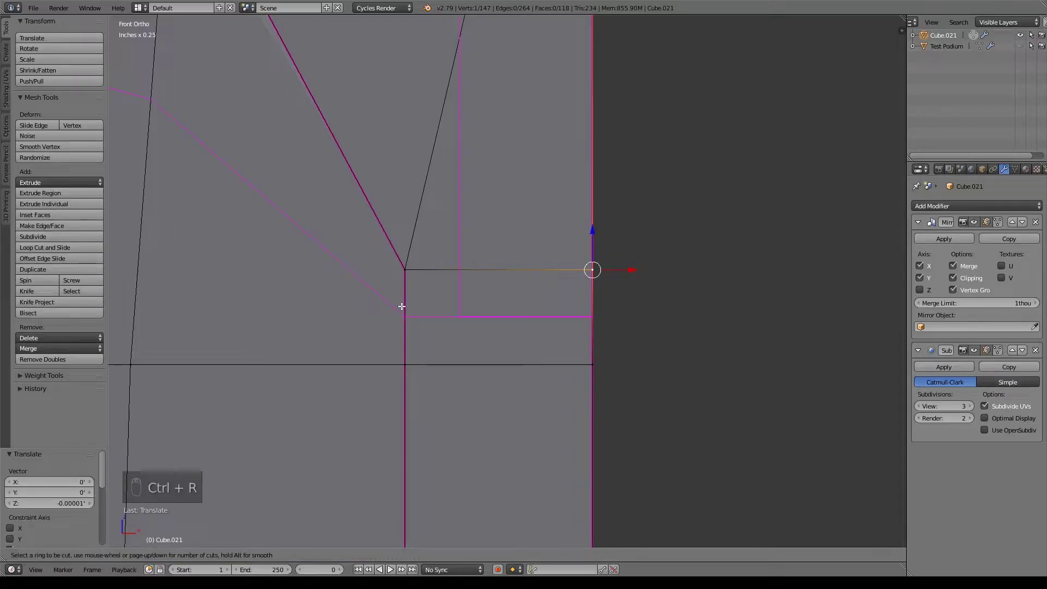
pyautogui.click(402, 306)
pyautogui.rightClick(401, 305)
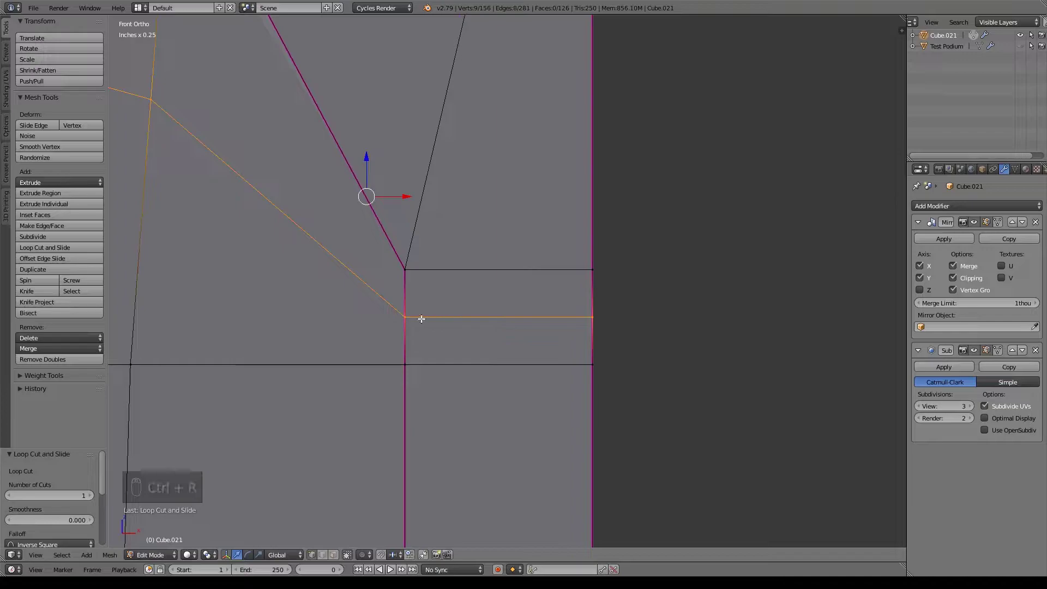
# Select the middle loop's five vertices around the column corner and into both recesses, and scale them up by 1.345
pyautogui.moveTo(641, 381); pyautogui.dragTo(534, 348, button='middle')
pyautogui.rightClick(479, 316)
pyautogui.keyDown('shift'); pyautogui.rightClick(524, 316); pyautogui.keyUp('shift')
pyautogui.moveTo(724, 340); pyautogui.dragTo(618, 347, button='middle')
pyautogui.keyDown('shift'); pyautogui.rightClick(487, 326); pyautogui.keyUp('shift')
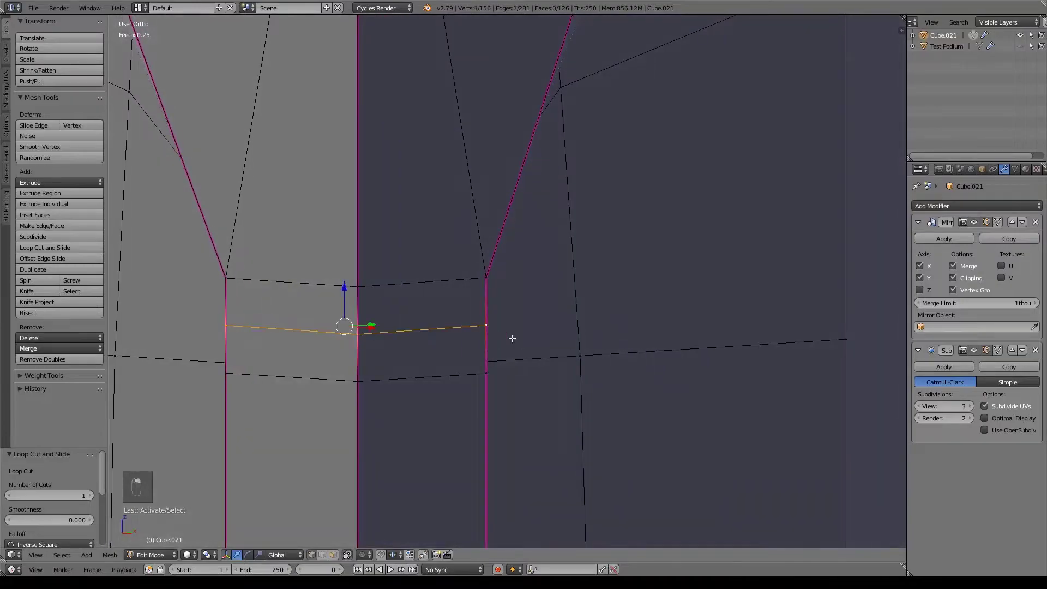
pyautogui.moveTo(490, 329); pyautogui.dragTo(470, 353, button='middle')
pyautogui.keyDown('shift'); pyautogui.rightClick(434, 309); pyautogui.keyUp('shift')
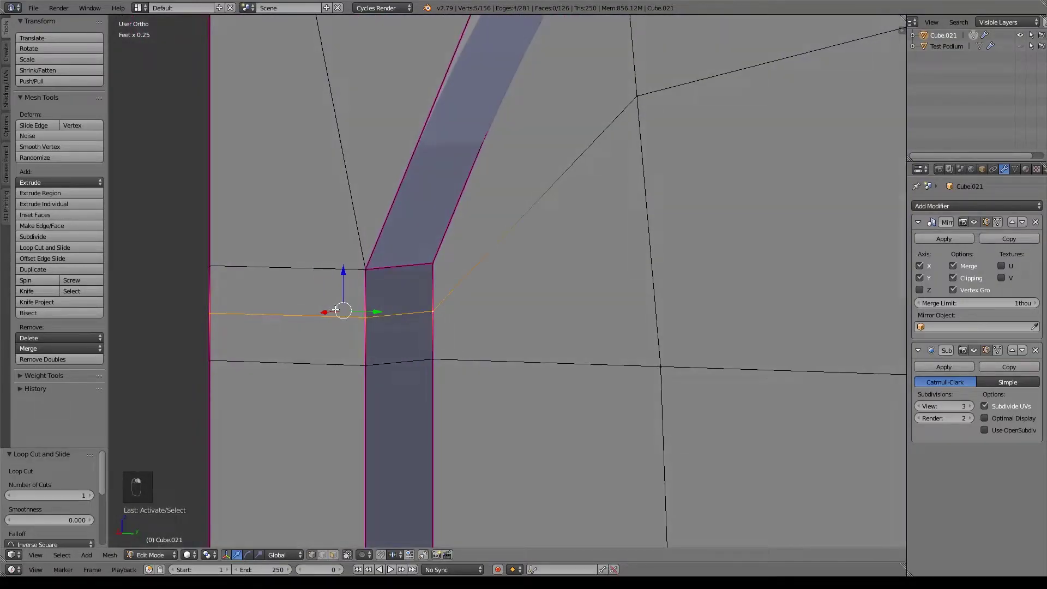
pyautogui.press('KP_1')
pyautogui.moveTo(334, 309); pyautogui.dragTo(594, 320, button='middle')
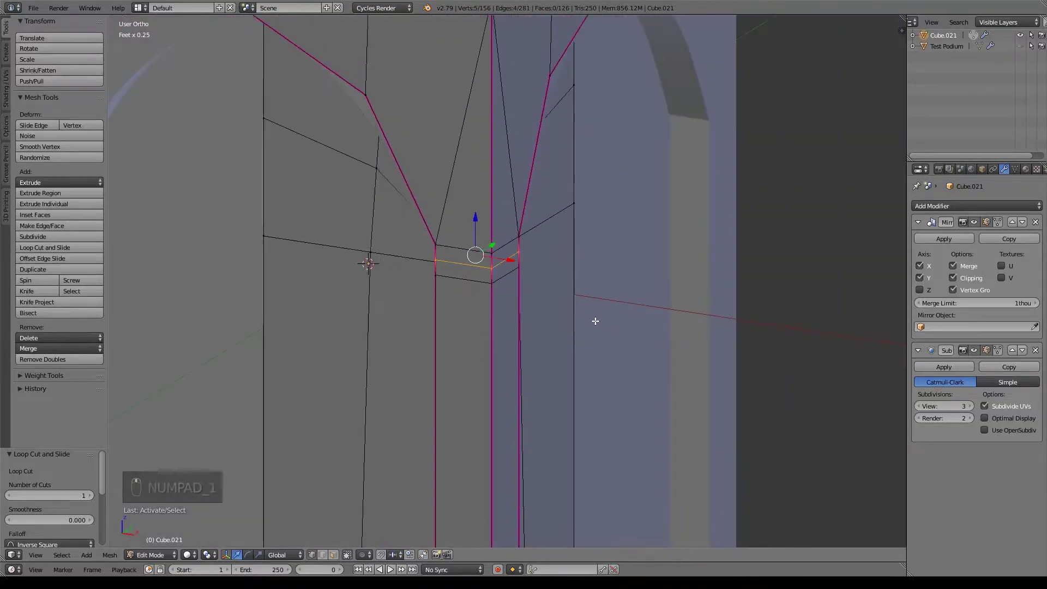
pyautogui.press('s')
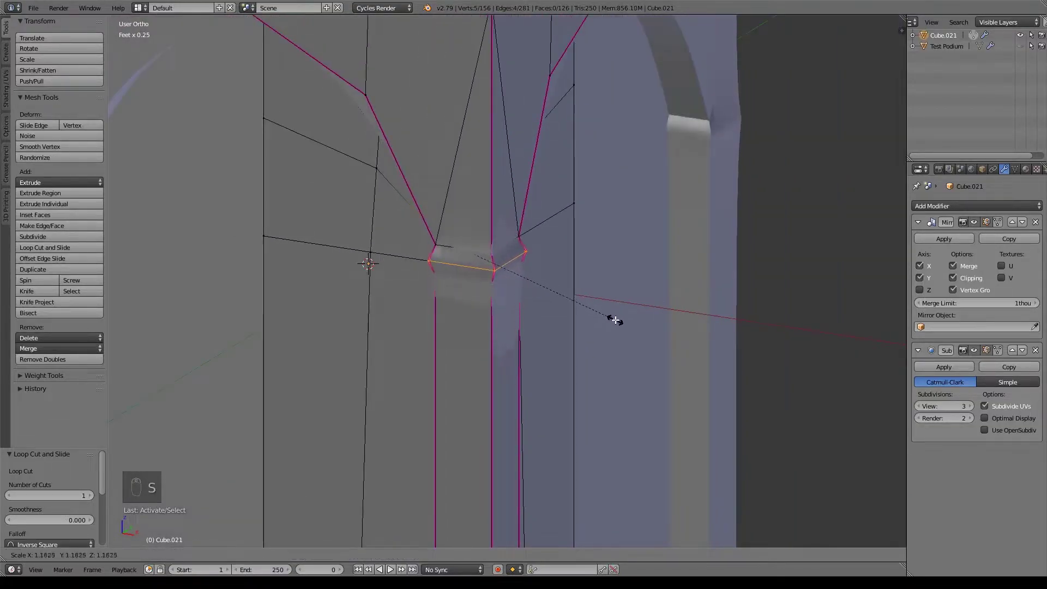
pyautogui.click(629, 338)
# Crease the upper and lower boundary edges of the flared band around the column corner to 1.000
pyautogui.keyDown('alt'); pyautogui.rightClick(440, 232); pyautogui.keyUp('alt')
pyautogui.hotkey('shift', 'e')
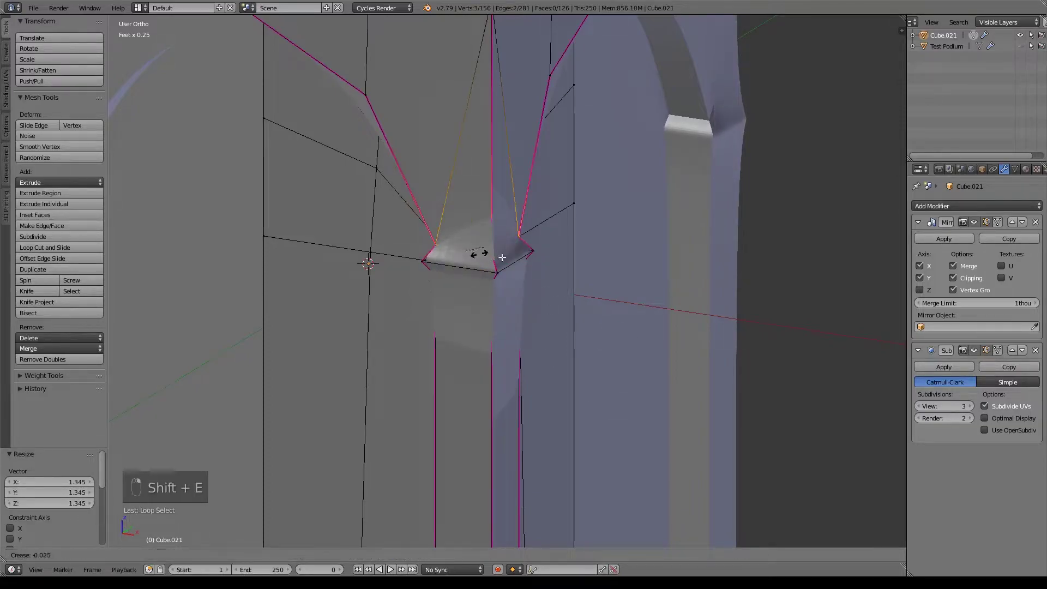
pyautogui.click(467, 314)
pyautogui.keyDown('shift'); pyautogui.rightClick(367, 256); pyautogui.keyUp('shift')
pyautogui.moveTo(367, 256); pyautogui.dragTo(540, 261, button='middle')
pyautogui.hotkey('ctrl', 'z')
pyautogui.hotkey('shift', 'e')
pyautogui.click(382, 306)
# In top wireframe view, move one recess's inner band vertex 2.43 thou along X, flush with the recess's back face
pyautogui.moveTo(520, 339)
pyautogui.mouseDown(button='middle')
pyautogui.moveTo(547, 348)
pyautogui.moveTo(511, 329)
pyautogui.mouseUp(button='middle')
pyautogui.rightClick(498, 235)
pyautogui.moveTo(493, 262)
pyautogui.mouseDown(button='middle')
pyautogui.moveTo(608, 271)
pyautogui.moveTo(480, 276)
pyautogui.moveTo(495, 262)
pyautogui.mouseUp(button='middle')
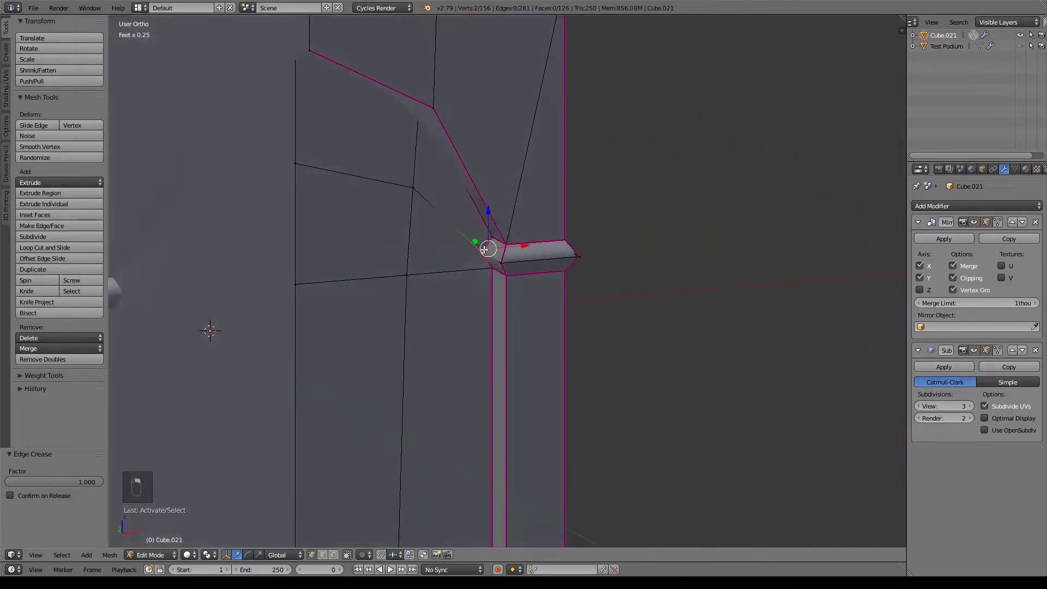
pyautogui.press('KP_7')
pyautogui.scroll(3, 516, 264)
pyautogui.press('z')
pyautogui.keyDown('shift'); pyautogui.moveTo(483, 443); pyautogui.dragTo(626, 229, button='middle'); pyautogui.keyUp('shift')
pyautogui.scroll(3, 631, 252)
pyautogui.rightClick(635, 90)
pyautogui.press('g')
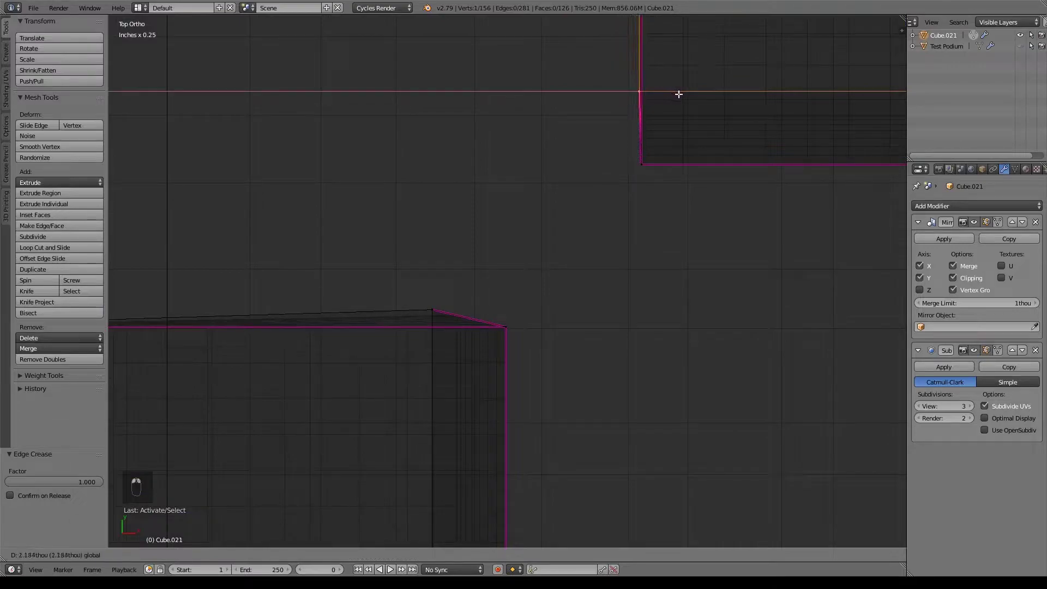
pyautogui.click(680, 93)
# Move the other recess's inner band vertex -1.55 thou along Y, flush with that recess's back face
pyautogui.rightClick(436, 308)
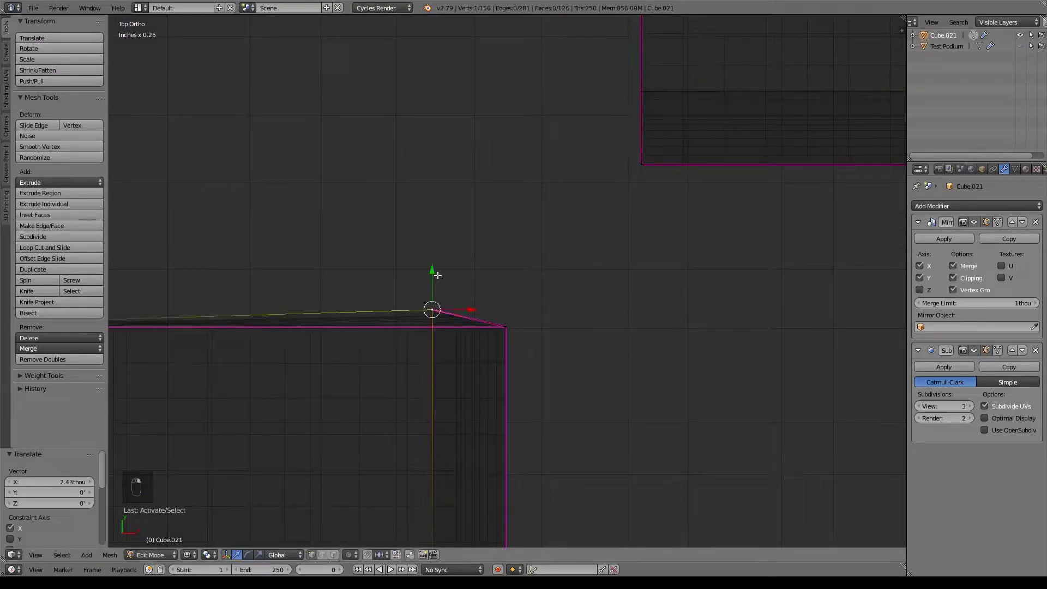
pyautogui.press('g')
pyautogui.press('y')
pyautogui.click(433, 286)
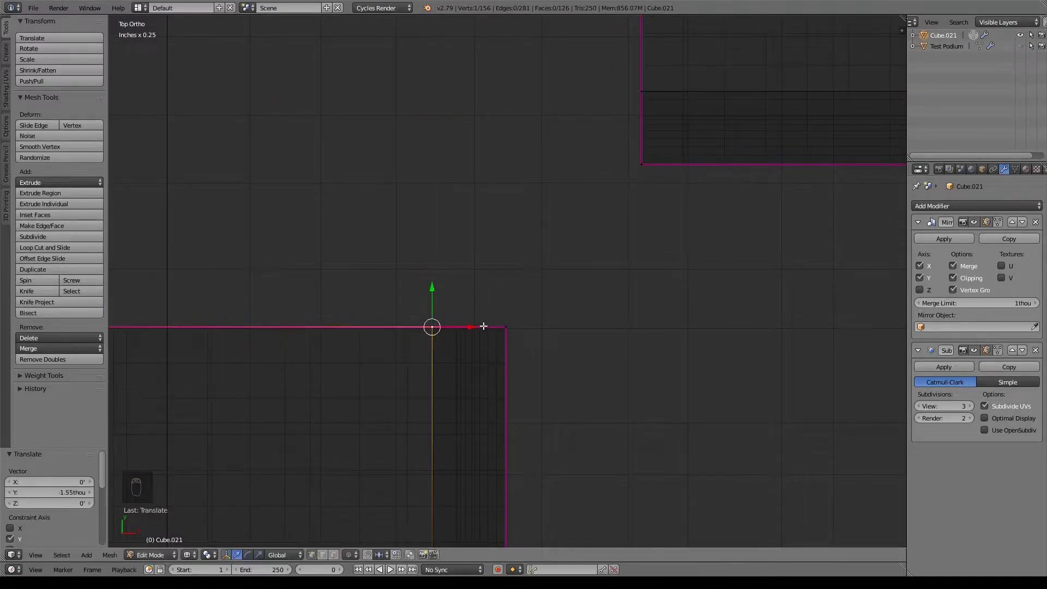
# Reselect the band's five middle vertices around the corner and scale them up by about 1.15
pyautogui.press('z')
pyautogui.scroll(-5, 579, 357)
pyautogui.moveTo(579, 358)
pyautogui.mouseDown(button='middle')
pyautogui.moveTo(591, 297)
pyautogui.moveTo(531, 300)
pyautogui.moveTo(601, 261)
pyautogui.moveTo(483, 270)
pyautogui.moveTo(199, 342)
pyautogui.moveTo(243, 316)
pyautogui.moveTo(479, 285)
pyautogui.moveTo(380, 280)
pyautogui.moveTo(482, 228)
pyautogui.mouseUp(button='middle')
pyautogui.keyDown('alt'); pyautogui.rightClick(496, 233); pyautogui.keyUp('alt')
pyautogui.keyDown('shift'); pyautogui.rightClick(626, 143); pyautogui.keyUp('shift')
pyautogui.keyDown('shift'); pyautogui.rightClick(772, 105); pyautogui.keyUp('shift')
pyautogui.moveTo(744, 122); pyautogui.dragTo(532, 219, button='middle')
pyautogui.keyDown('shift'); pyautogui.rightClick(408, 141); pyautogui.keyUp('shift')
pyautogui.keyDown('shift'); pyautogui.rightClick(255, 102); pyautogui.keyUp('shift')
pyautogui.press('s')
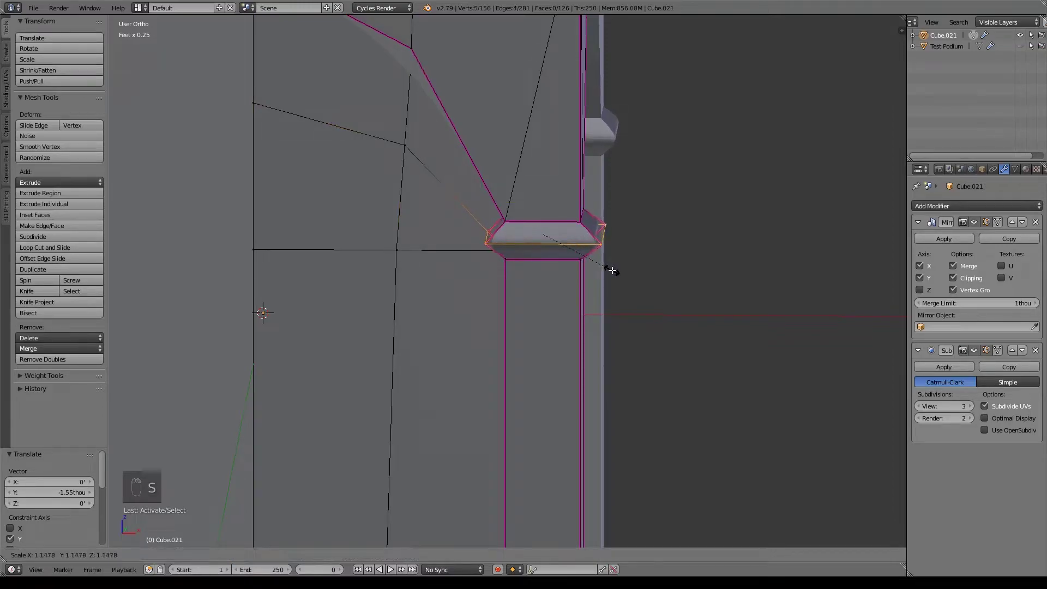
pyautogui.click(612, 271)
# In top wireframe view, realign both inner band vertices with the recess back faces, one along Y and the other 1.26 thou along X
pyautogui.moveTo(612, 271); pyautogui.dragTo(606, 300, button='middle')
pyautogui.rightClick(488, 240)
pyautogui.press('KP_7')
pyautogui.press('z')
pyautogui.scroll(4, 592, 329)
pyautogui.moveTo(439, 270); pyautogui.dragTo(451, 270)
pyautogui.rightClick(577, 143)
pyautogui.moveTo(611, 142); pyautogui.dragTo(620, 150)
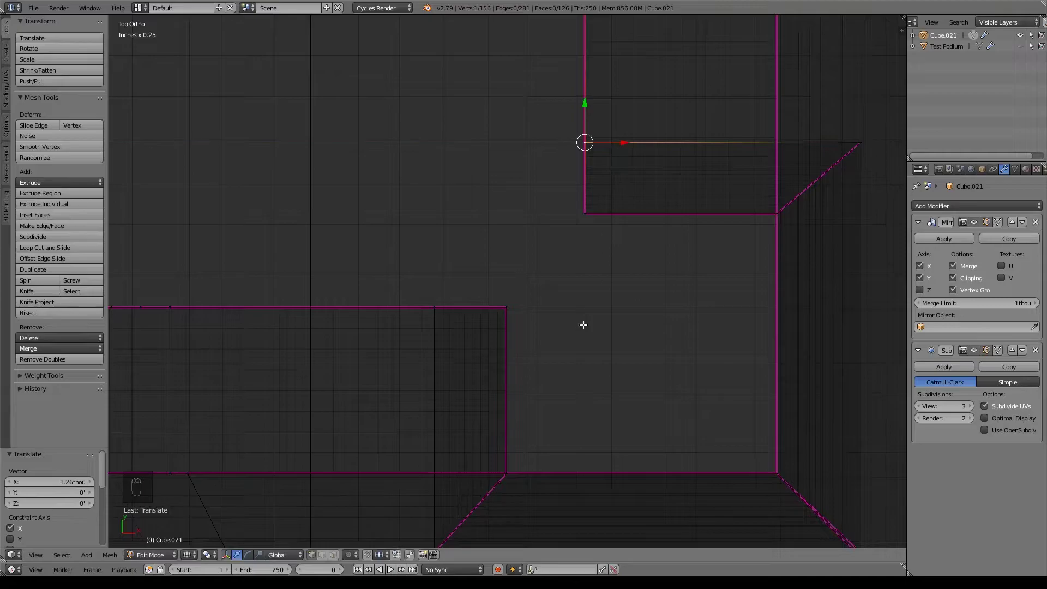
# Save over the existing file, return to Object Mode and examine the column's corner bands in solid shading
pyautogui.hotkey('ctrl', 's')
pyautogui.click(596, 347)
pyautogui.moveTo(627, 358)
pyautogui.mouseDown(button='middle')
pyautogui.moveTo(680, 367)
pyautogui.moveTo(639, 353)
pyautogui.mouseUp(button='middle')
pyautogui.press('z')
pyautogui.scroll(-10, 638, 353)
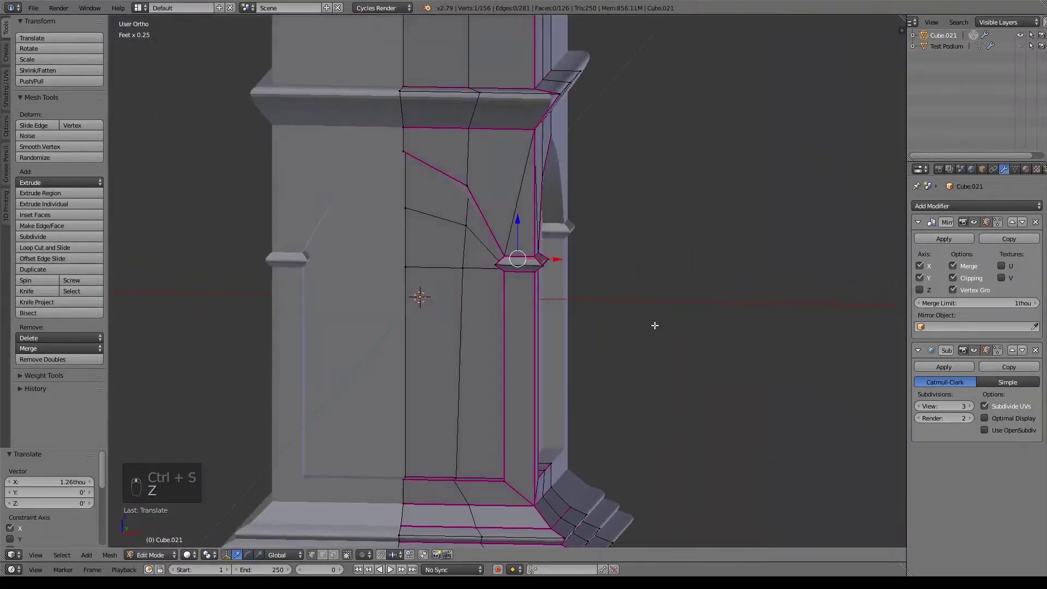
pyautogui.press('Tab')
pyautogui.moveTo(548, 402); pyautogui.dragTo(511, 351, button='middle')
pyautogui.scroll(-3, 469, 390)
pyautogui.moveTo(470, 390); pyautogui.dragTo(504, 402, button='middle')
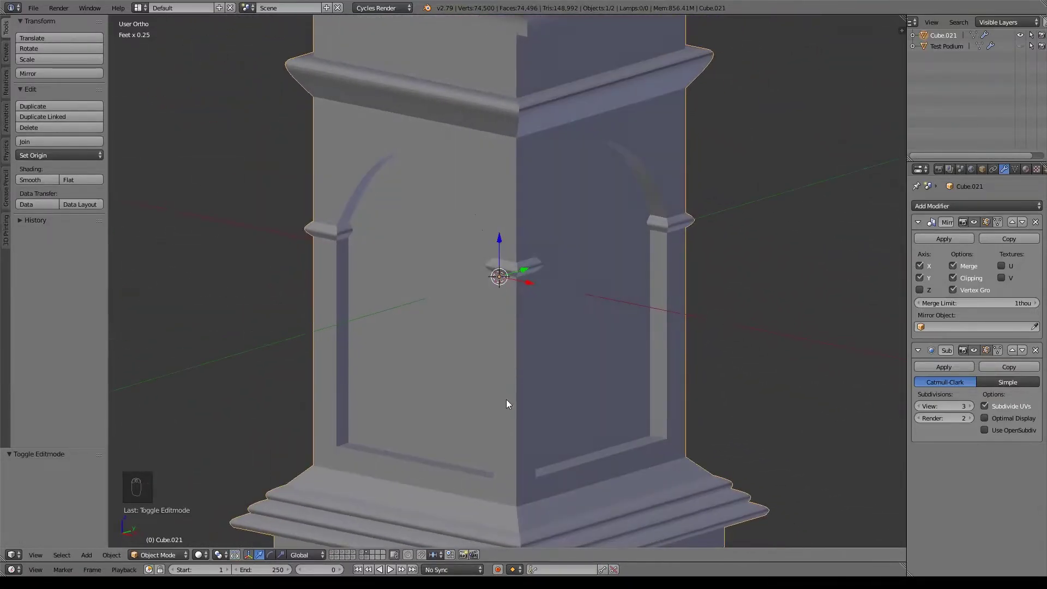
# In Edit Mode, extrude in place the adjoining cornice underside, neck and band top faces beside the column corner
pyautogui.press('Tab')
pyautogui.scroll(3, 583, 284)
pyautogui.keyDown('shift'); pyautogui.scroll(3, 584, 284); pyautogui.keyUp('shift')
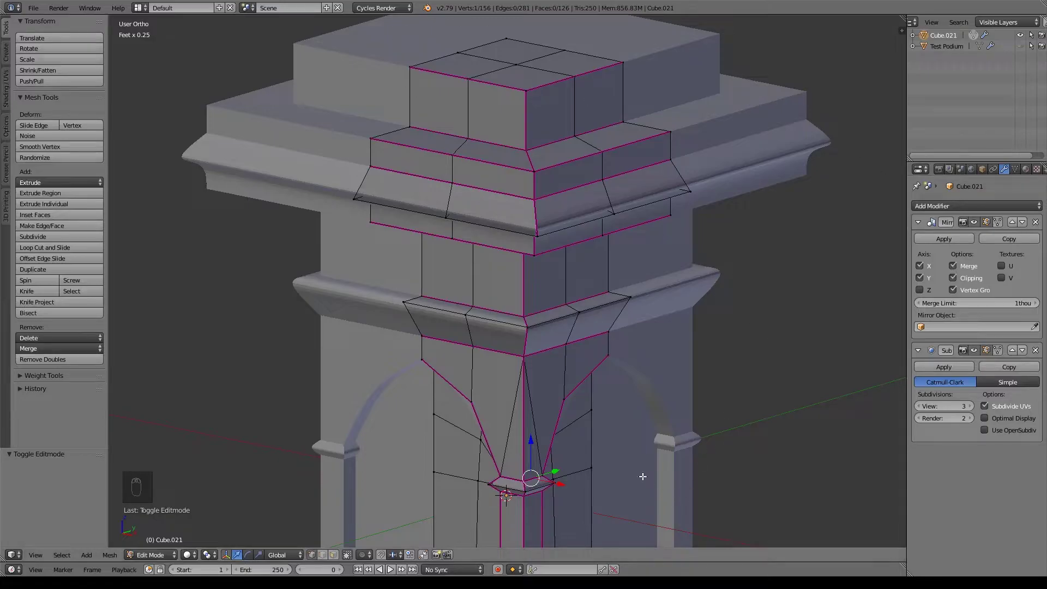
pyautogui.moveTo(615, 402); pyautogui.dragTo(561, 309, button='middle')
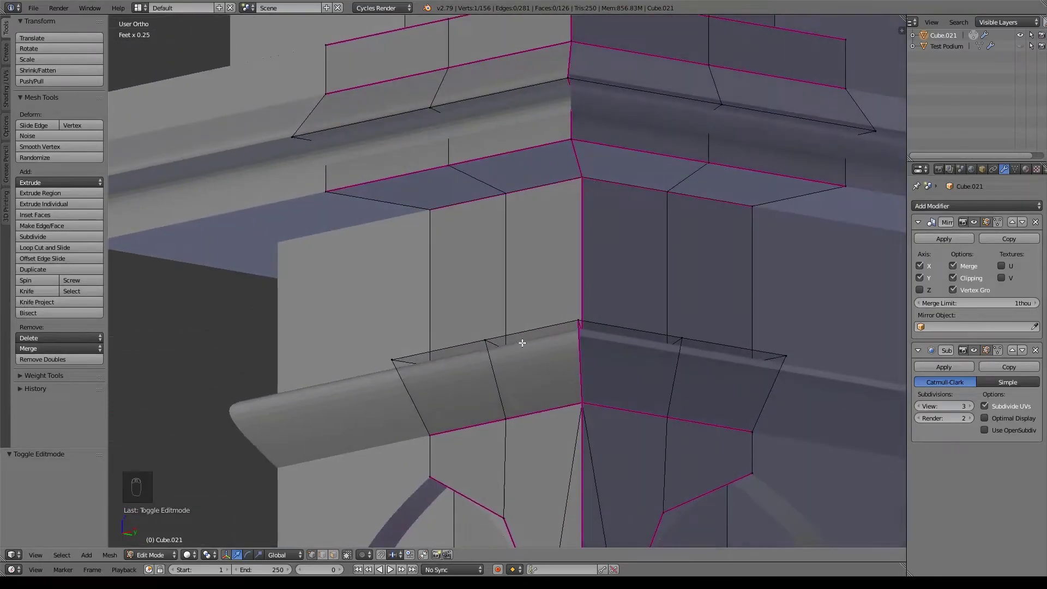
pyautogui.click(333, 556)
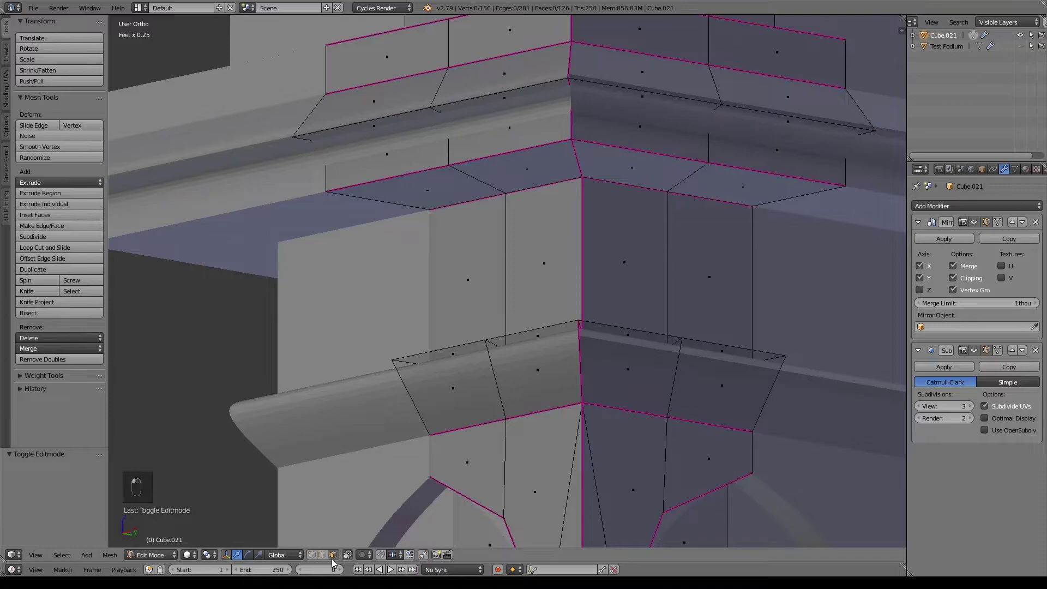
pyautogui.click(545, 168)
pyautogui.keyDown('shift'); pyautogui.click(540, 257); pyautogui.keyUp('shift')
pyautogui.moveTo(539, 257); pyautogui.dragTo(513, 372, button='middle')
pyautogui.keyDown('shift'); pyautogui.click(513, 373); pyautogui.keyUp('shift')
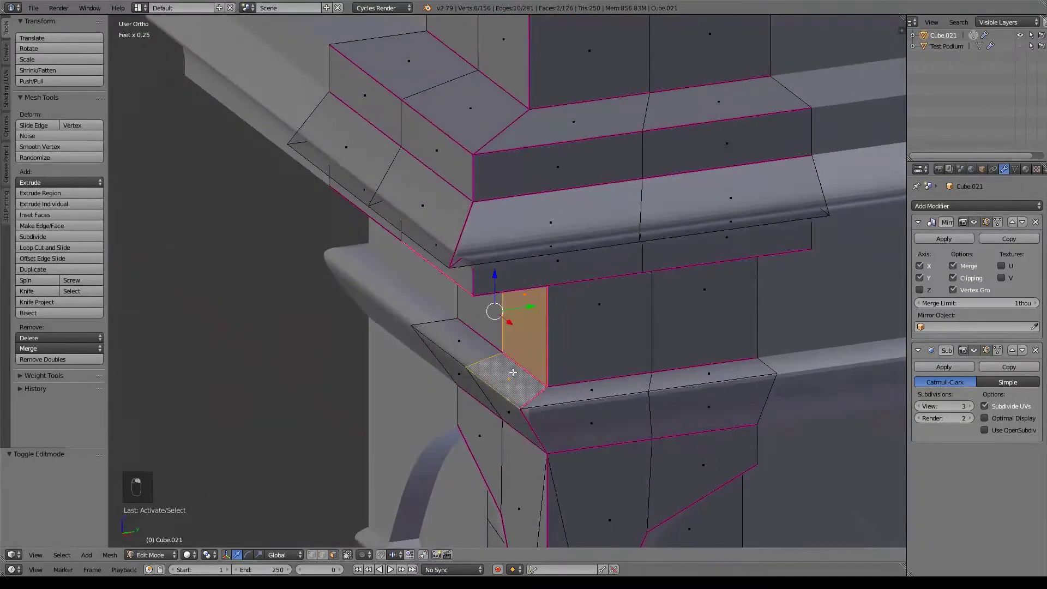
pyautogui.press('e')
# Scale the extruded faces to 0.66 along X, turn off the edit-mode subdivision preview and shift them -5.01 thou along X
pyautogui.press('KP_1')
pyautogui.scroll(6, 762, 385)
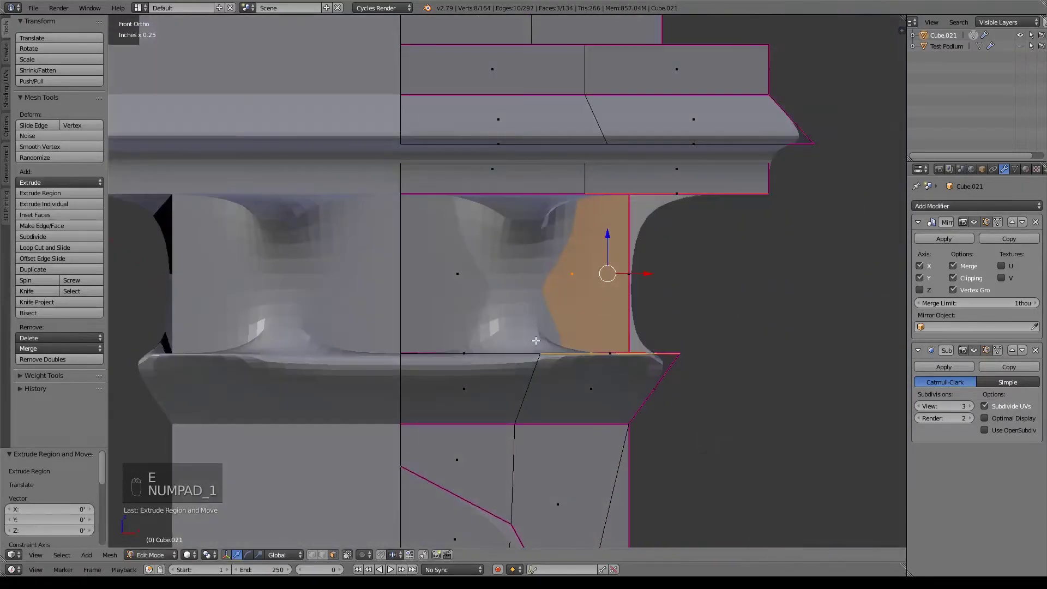
pyautogui.press('s')
pyautogui.press('x')
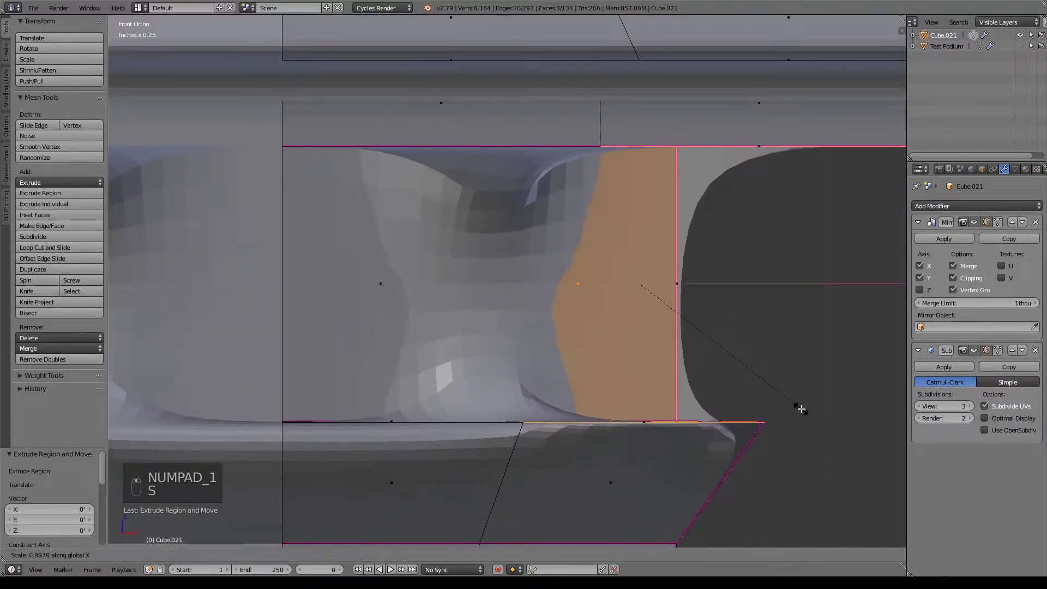
pyautogui.click(727, 381)
pyautogui.press('z')
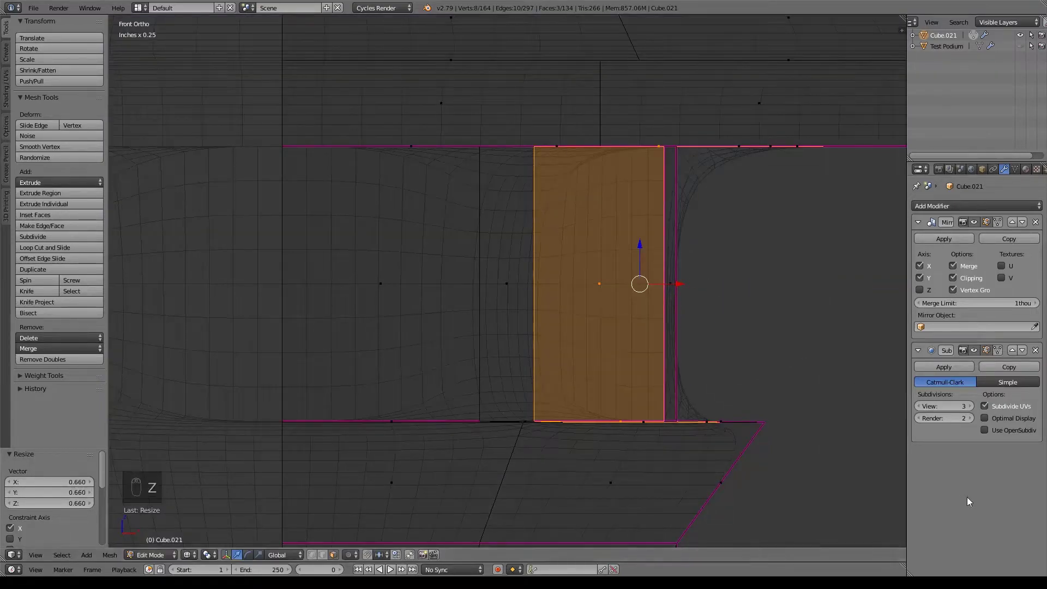
pyautogui.click(975, 351)
pyautogui.moveTo(676, 284); pyautogui.dragTo(665, 284)
pyautogui.moveTo(627, 218); pyautogui.dragTo(609, 173, button='middle')
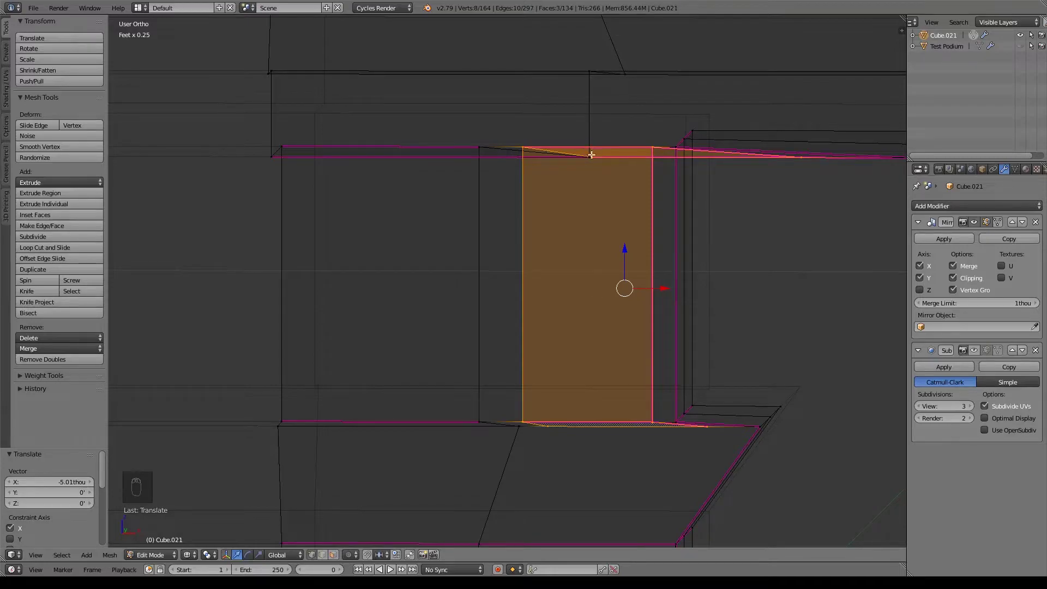
# Align the cornice underside's middle vertex with the neck's middle edge by -50.4 thou along X, and the band's by -18 thou
pyautogui.rightClick(592, 155)
pyautogui.moveTo(631, 157); pyautogui.dragTo(522, 157)
pyautogui.rightClick(519, 428)
pyautogui.press('g')
pyautogui.press('x')
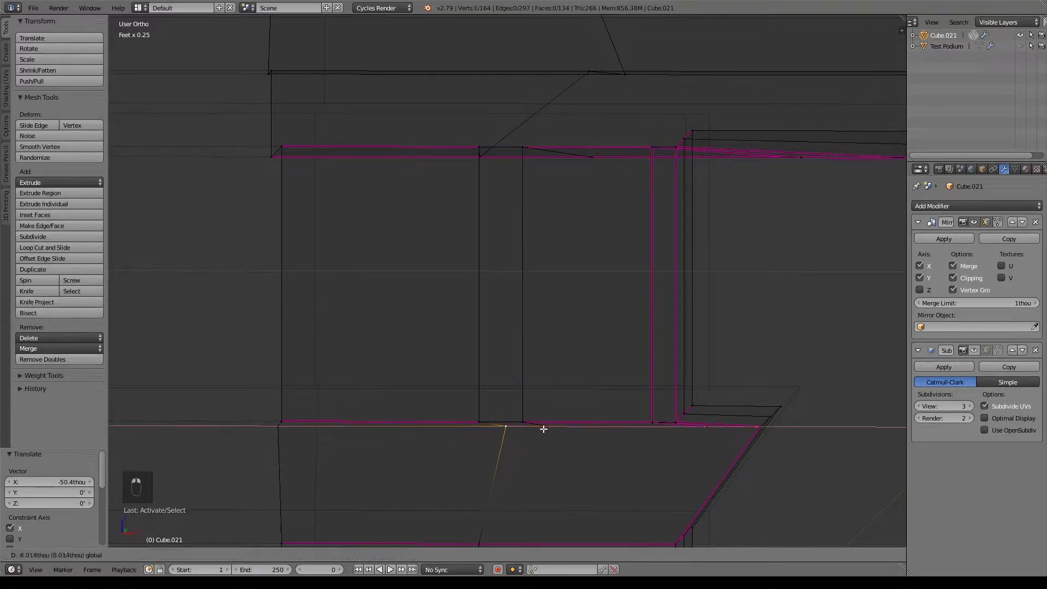
pyautogui.click(518, 430)
# Align the four vertices on the strip's side away from the corner by scaling X to 0, and move them -7.77 thou along X
pyautogui.rightClick(593, 159)
pyautogui.keyDown('shift'); pyautogui.rightClick(523, 147); pyautogui.keyUp('shift')
pyautogui.keyDown('shift'); pyautogui.rightClick(522, 422); pyautogui.keyUp('shift')
pyautogui.keyDown('shift'); pyautogui.rightClick(546, 427); pyautogui.keyUp('shift')
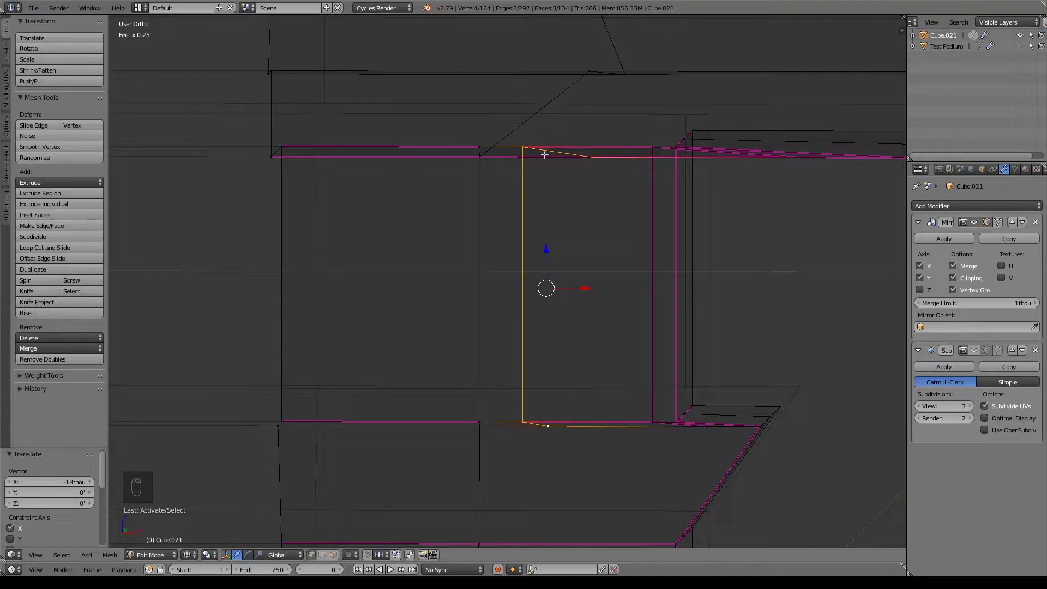
pyautogui.press('s')
pyautogui.press('x')
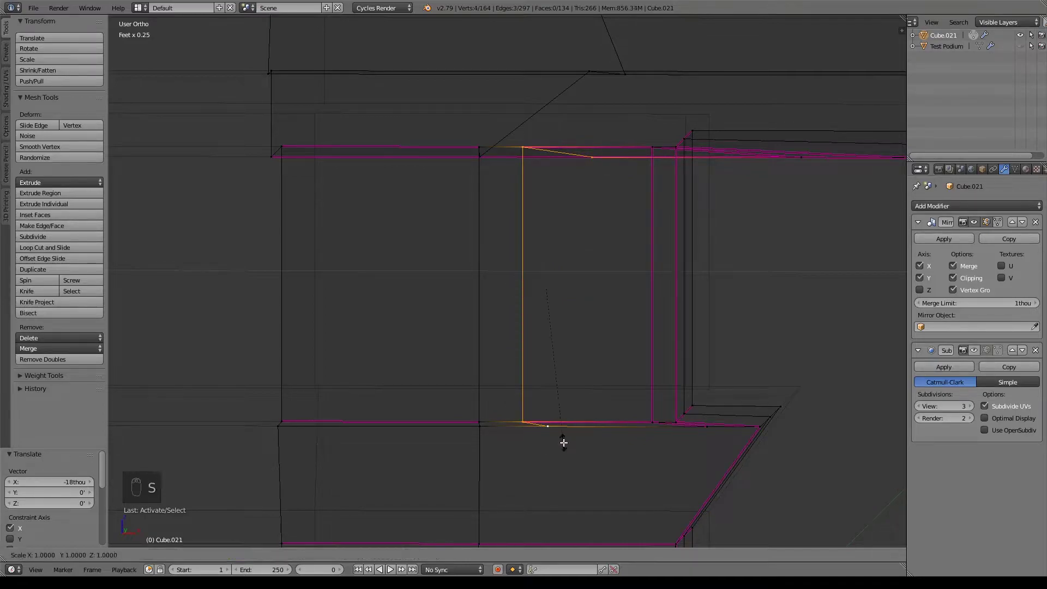
pyautogui.press('0')
pyautogui.click(564, 442)
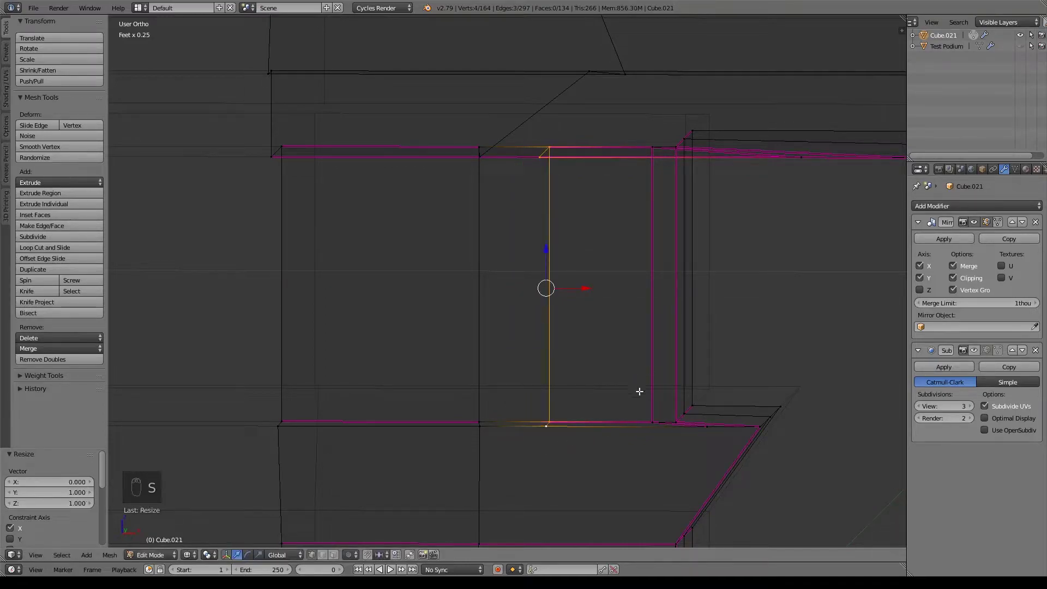
pyautogui.moveTo(584, 291); pyautogui.dragTo(571, 288)
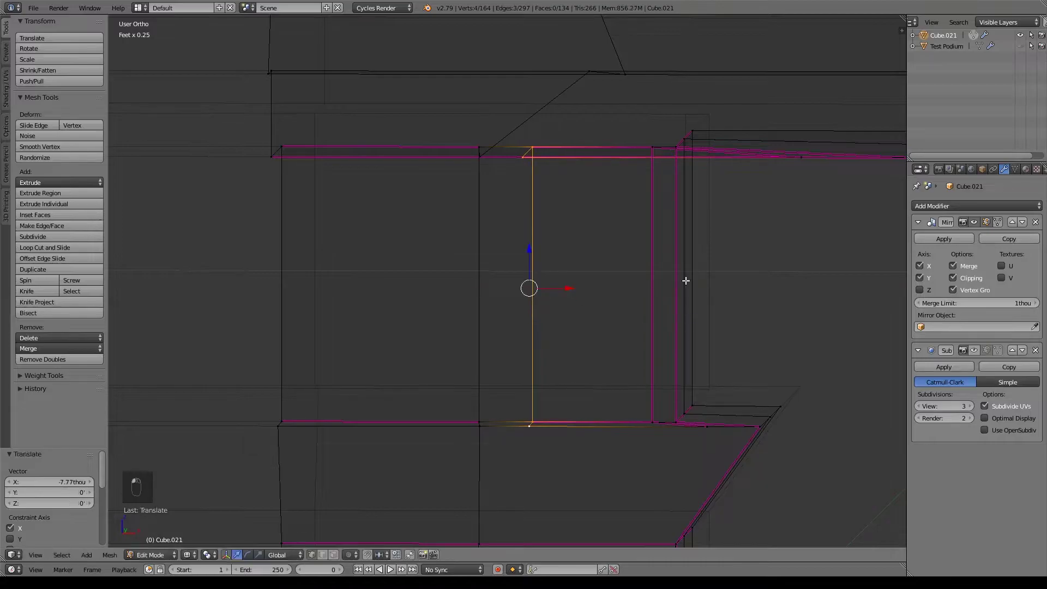
# Align the strip's four corner-side vertices by scaling X to 0, and move them -31.8 thou along X inside the neck's edge
pyautogui.moveTo(666, 203); pyautogui.dragTo(647, 234, button='middle')
pyautogui.rightClick(614, 173)
pyautogui.keyDown('shift'); pyautogui.rightClick(598, 247); pyautogui.keyUp('shift')
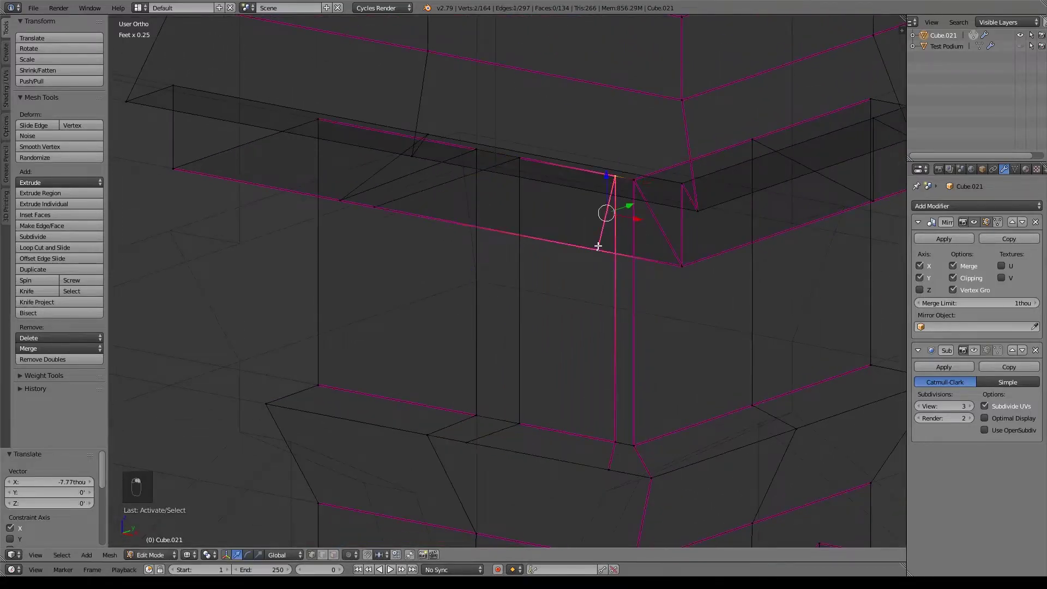
pyautogui.keyDown('shift'); pyautogui.rightClick(615, 442); pyautogui.keyUp('shift')
pyautogui.keyDown('shift'); pyautogui.rightClick(602, 469); pyautogui.keyUp('shift')
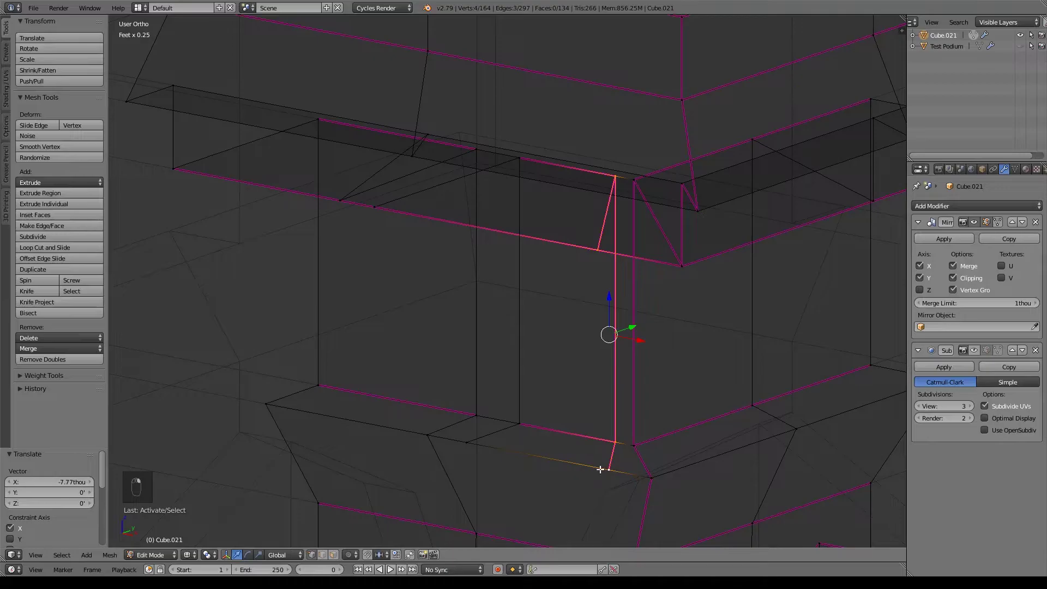
pyautogui.press('s')
pyautogui.press('x')
pyautogui.press('0')
pyautogui.press('Return')
pyautogui.press('KP_1')
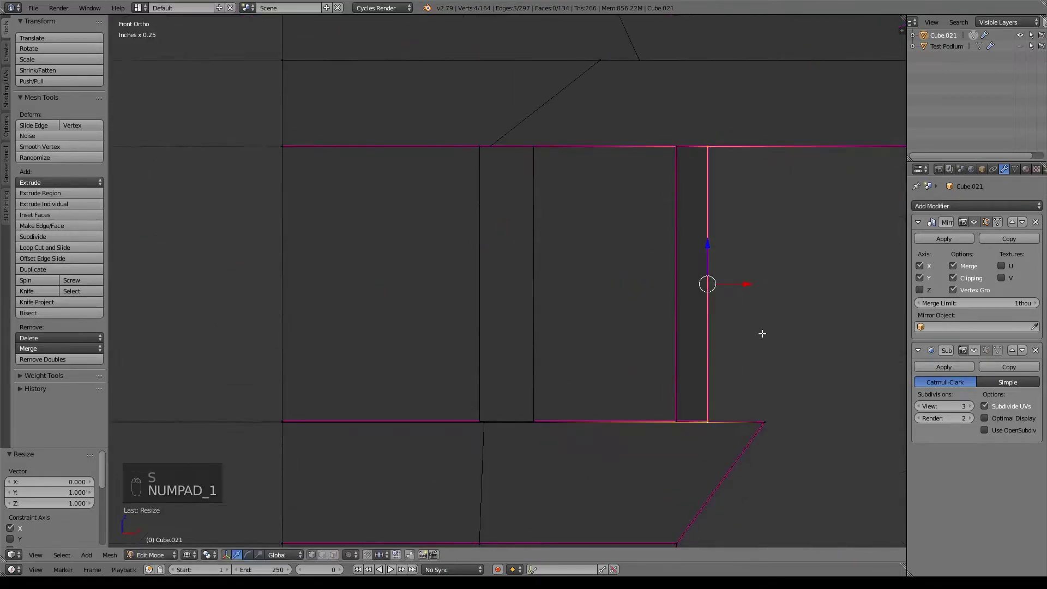
pyautogui.press('g')
pyautogui.press('x')
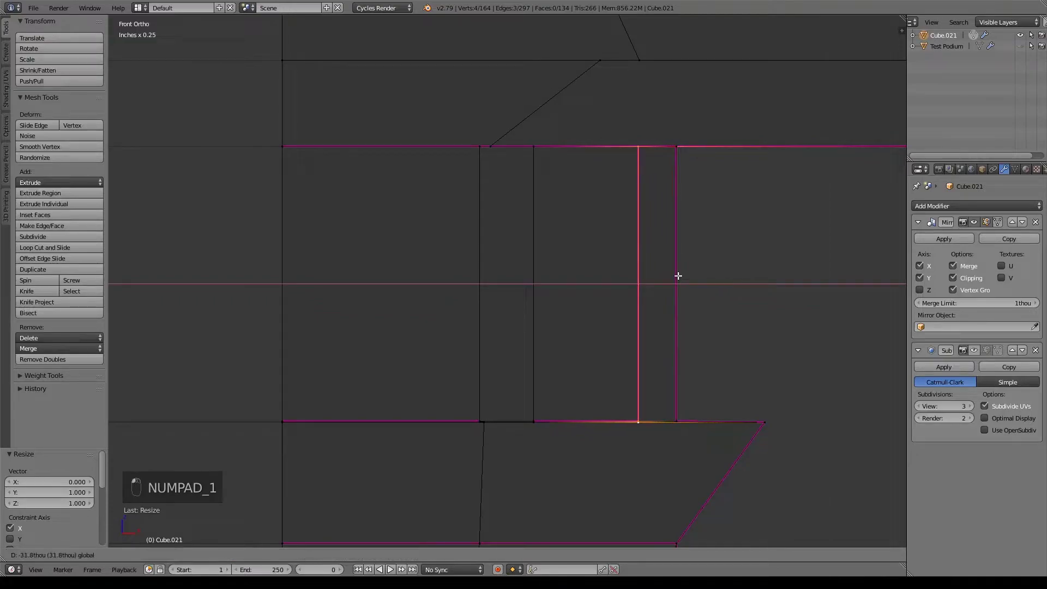
pyautogui.click(678, 276)
# Move the strip's far edge loop -9.52 thou along X and its four outer vertices on the cornice and band 3.93 thou along Y
pyautogui.keyDown('alt'); pyautogui.rightClick(533, 265); pyautogui.keyUp('alt')
pyautogui.press('g')
pyautogui.press('x')
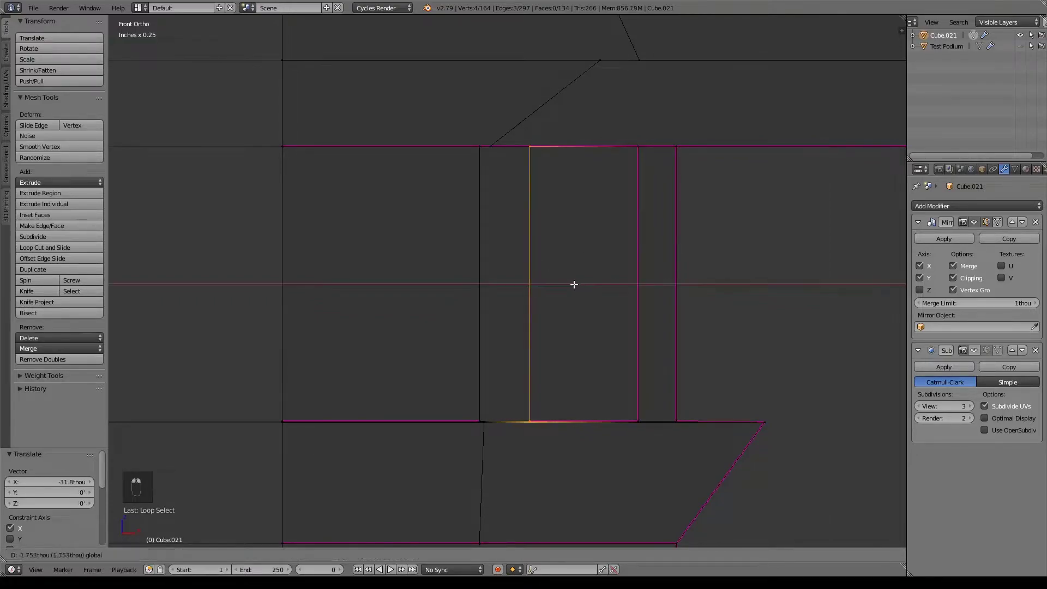
pyautogui.click(559, 284)
pyautogui.press('z')
pyautogui.moveTo(559, 284)
pyautogui.mouseDown(button='middle')
pyautogui.moveTo(675, 385)
pyautogui.moveTo(669, 325)
pyautogui.mouseUp(button='middle')
pyautogui.rightClick(445, 55)
pyautogui.moveTo(445, 56); pyautogui.dragTo(491, 450, button='middle')
pyautogui.keyDown('shift'); pyautogui.rightClick(472, 449); pyautogui.keyUp('shift')
pyautogui.keyDown('shift'); pyautogui.rightClick(424, 427); pyautogui.keyUp('shift')
pyautogui.press('g')
pyautogui.press('y')
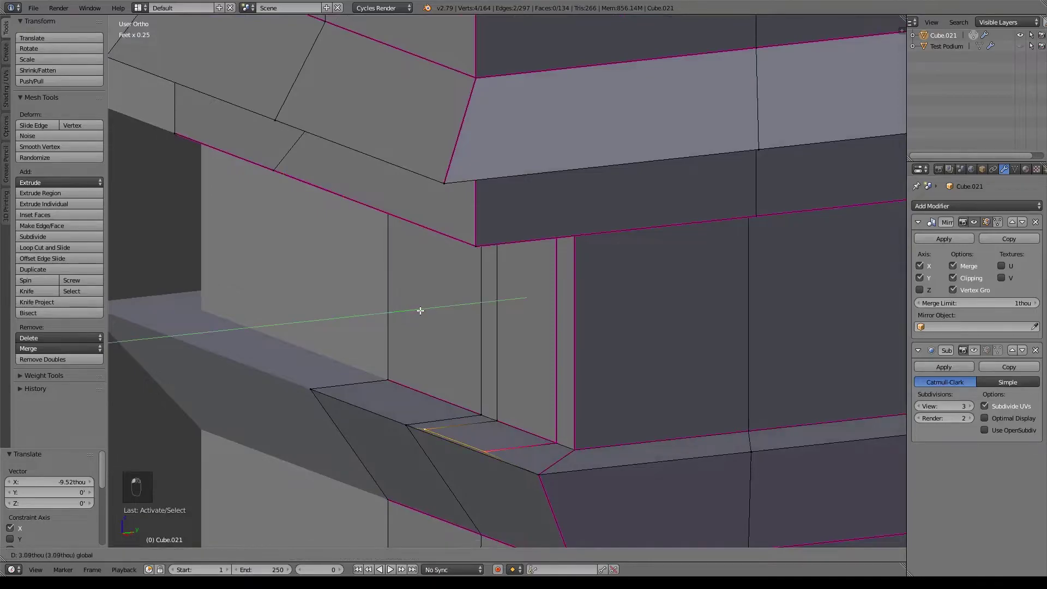
pyautogui.click(421, 310)
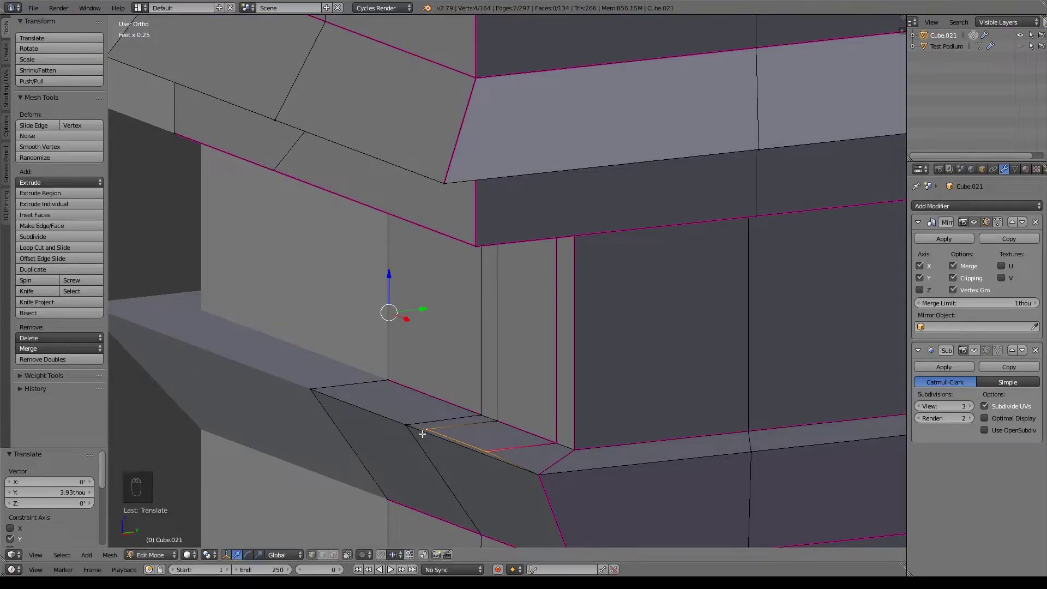
# Crease the strip's edge loop on the side away from the corner with a factor of 1
pyautogui.moveTo(512, 370); pyautogui.dragTo(510, 223, button='middle')
pyautogui.moveTo(357, 85); pyautogui.dragTo(529, 155, button='middle')
pyautogui.keyDown('alt'); pyautogui.rightClick(494, 128); pyautogui.keyUp('alt')
pyautogui.hotkey('shift', 'e')
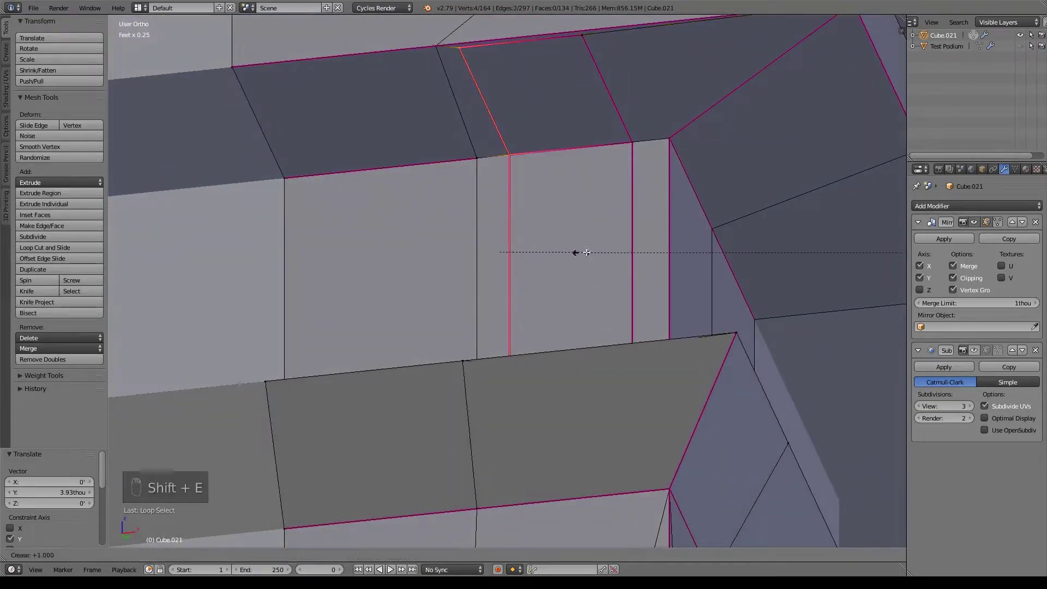
pyautogui.click(568, 250)
# Crease the short edges beside both sides of the strip where the neck meets the cornice underside
pyautogui.moveTo(615, 280); pyautogui.dragTo(655, 170, button='middle')
pyautogui.rightClick(644, 161)
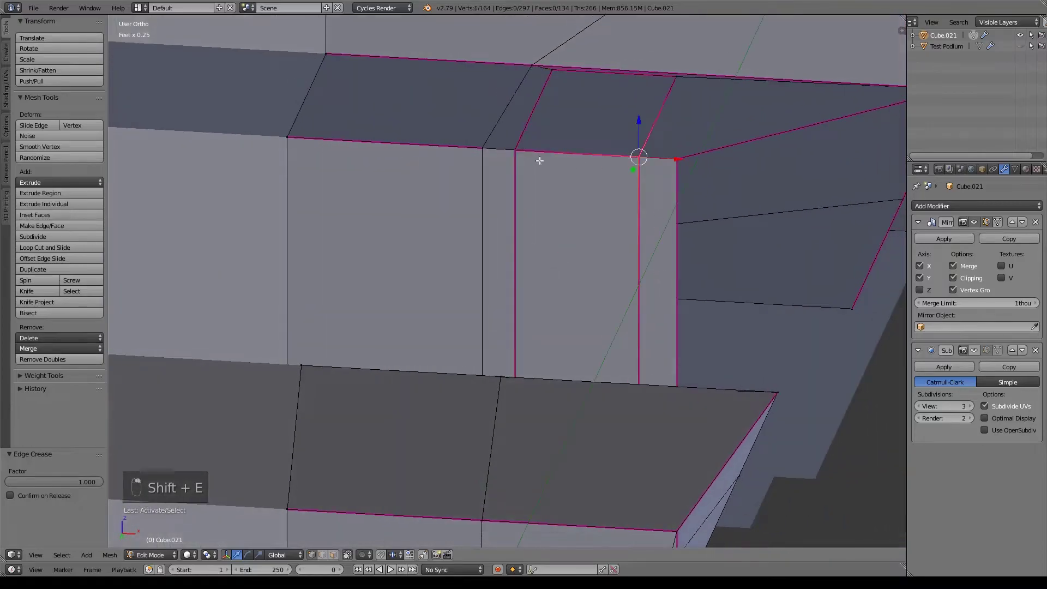
pyautogui.keyDown('shift'); pyautogui.rightClick(677, 159); pyautogui.keyUp('shift')
pyautogui.hotkey('shift', 'e')
pyautogui.click(742, 238)
pyautogui.rightClick(506, 152)
pyautogui.keyDown('shift'); pyautogui.rightClick(484, 150); pyautogui.keyUp('shift')
pyautogui.hotkey('shift', 'e')
pyautogui.click(603, 279)
# Crease the short edges on both sides of the strip at the neck's base and the strip's outer edge on the band by 1
pyautogui.moveTo(602, 279); pyautogui.dragTo(477, 432, button='middle')
pyautogui.rightClick(502, 421)
pyautogui.keyDown('shift'); pyautogui.rightClick(476, 419); pyautogui.keyUp('shift')
pyautogui.hotkey('shift', 'e')
pyautogui.click(562, 426)
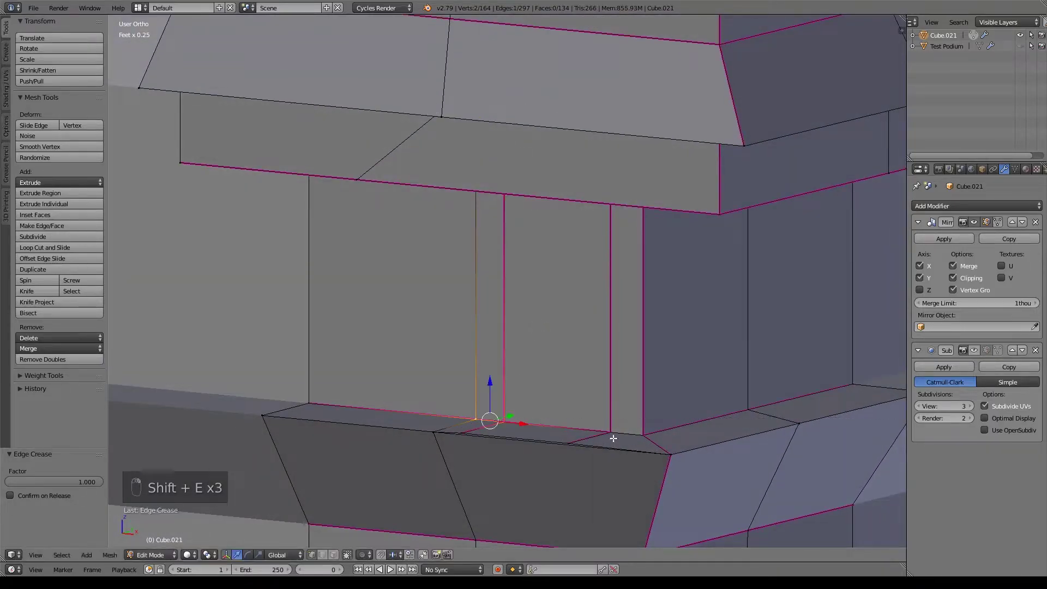
pyautogui.rightClick(611, 431)
pyautogui.keyDown('shift'); pyautogui.rightClick(641, 433); pyautogui.keyUp('shift')
pyautogui.hotkey('shift', 'e')
pyautogui.click(628, 444)
pyautogui.moveTo(628, 445); pyautogui.dragTo(538, 457, button='middle')
pyautogui.rightClick(532, 449)
pyautogui.keyDown('shift'); pyautogui.rightClick(443, 416); pyautogui.keyUp('shift')
pyautogui.hotkey('shift', 'e')
pyautogui.click(294, 448)
# Reduce the crease across the strip's lower inner fold by 0.982 and across its upper inner fold by 0.962
pyautogui.rightClick(579, 428)
pyautogui.rightClick(537, 409)
pyautogui.scroll(3, 561, 386)
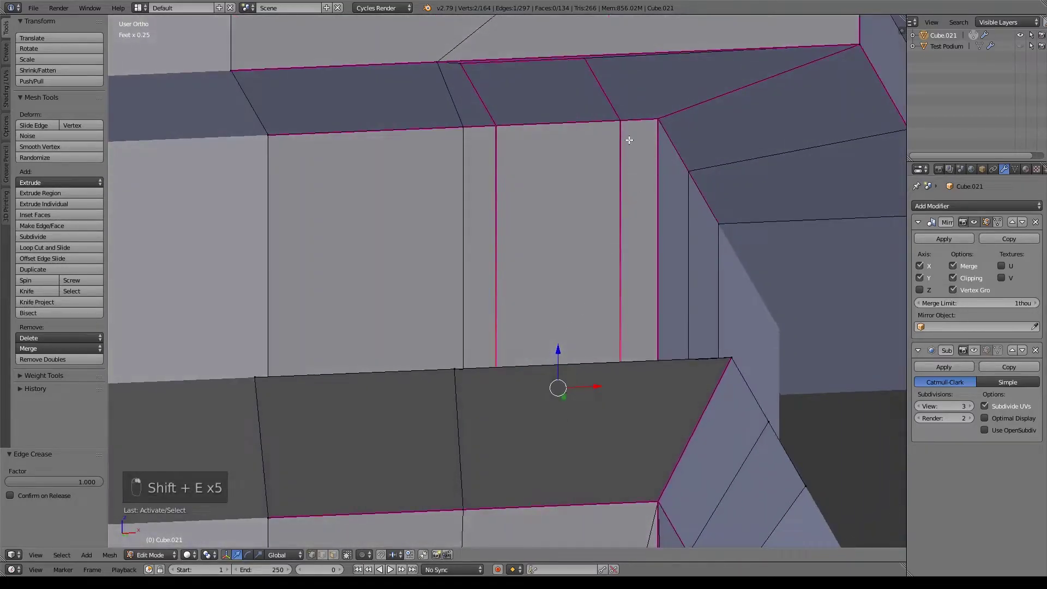
pyautogui.keyDown('shift'); pyautogui.rightClick(613, 124); pyautogui.keyUp('shift')
pyautogui.keyDown('shift'); pyautogui.rightClick(623, 131); pyautogui.keyUp('shift')
pyautogui.moveTo(659, 292); pyautogui.dragTo(624, 430, button='middle')
pyautogui.hotkey('shift', 'e')
pyautogui.click(650, 431)
pyautogui.hotkey('shift', 'e')
pyautogui.click(546, 409)
pyautogui.scroll(4, 668, 158)
pyautogui.rightClick(632, 145)
pyautogui.rightClick(520, 144)
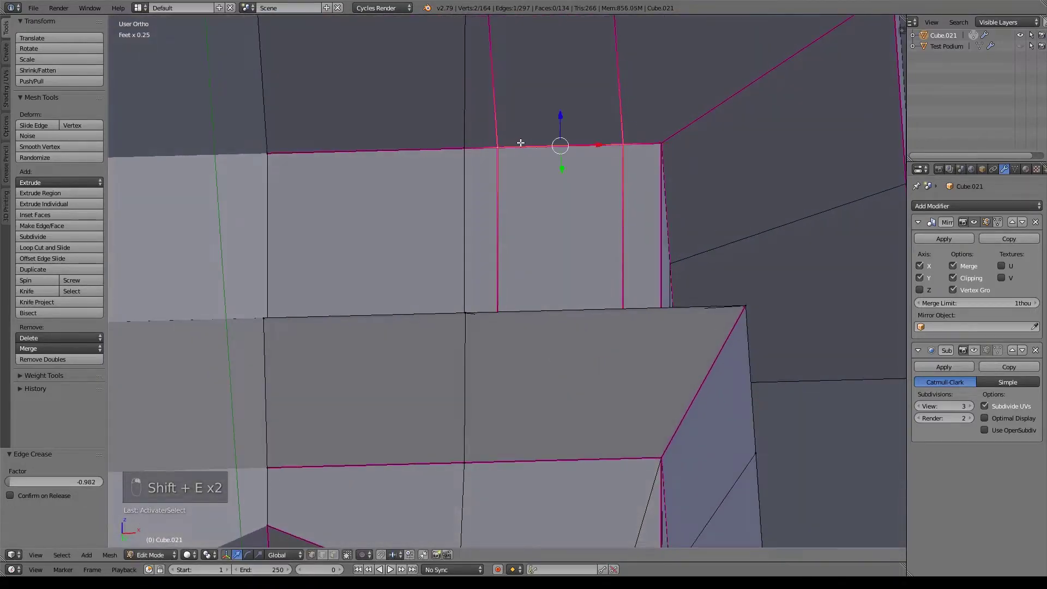
pyautogui.hotkey('shift', 'e')
pyautogui.click(565, 158)
pyautogui.hotkey('shift', 'e')
pyautogui.click(660, 210)
# Extrude the strip's three faces in place and scale them to 0.777 along Z, forming blocks under the cornice and on the band
pyautogui.moveTo(687, 230); pyautogui.dragTo(589, 330, button='middle')
pyautogui.click(333, 554)
pyautogui.rightClick(510, 164)
pyautogui.keyDown('shift'); pyautogui.rightClick(524, 232); pyautogui.keyUp('shift')
pyautogui.keyDown('shift'); pyautogui.rightClick(506, 354); pyautogui.keyUp('shift')
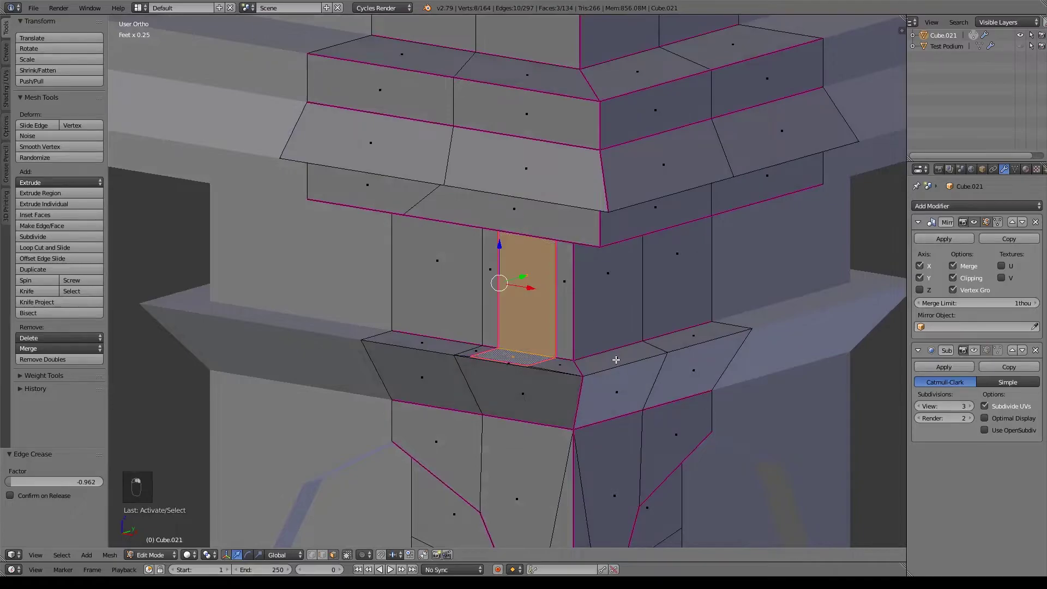
pyautogui.press('e')
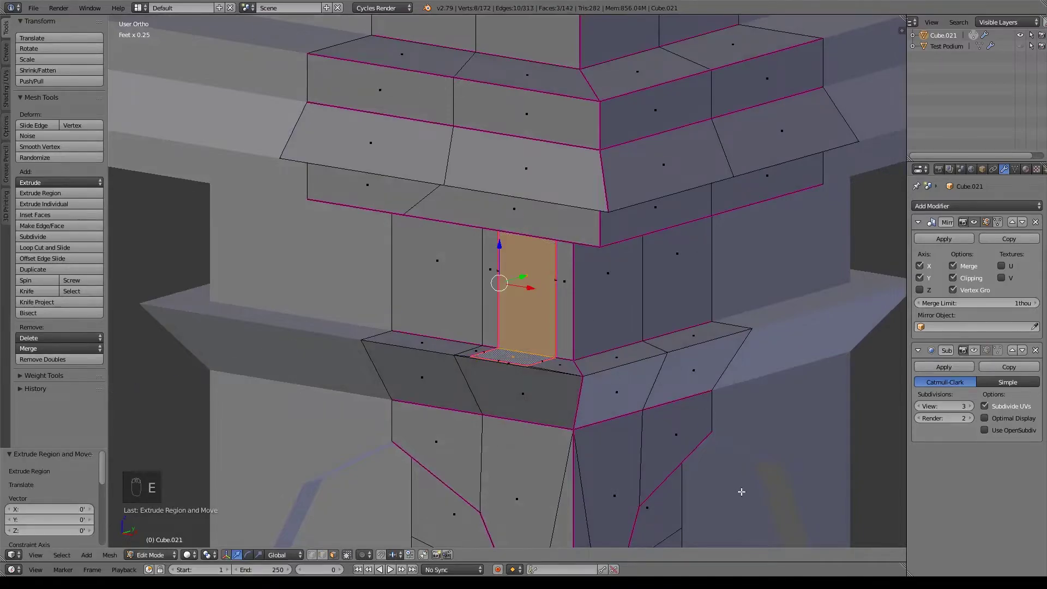
pyautogui.press('s')
pyautogui.press('z')
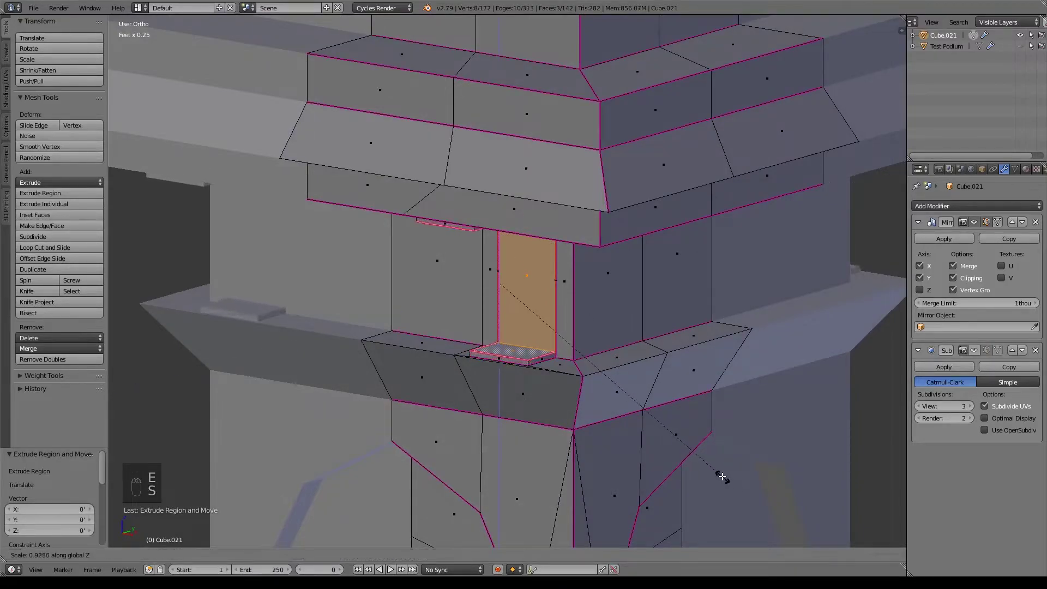
pyautogui.click(688, 440)
pyautogui.press('KP_3')
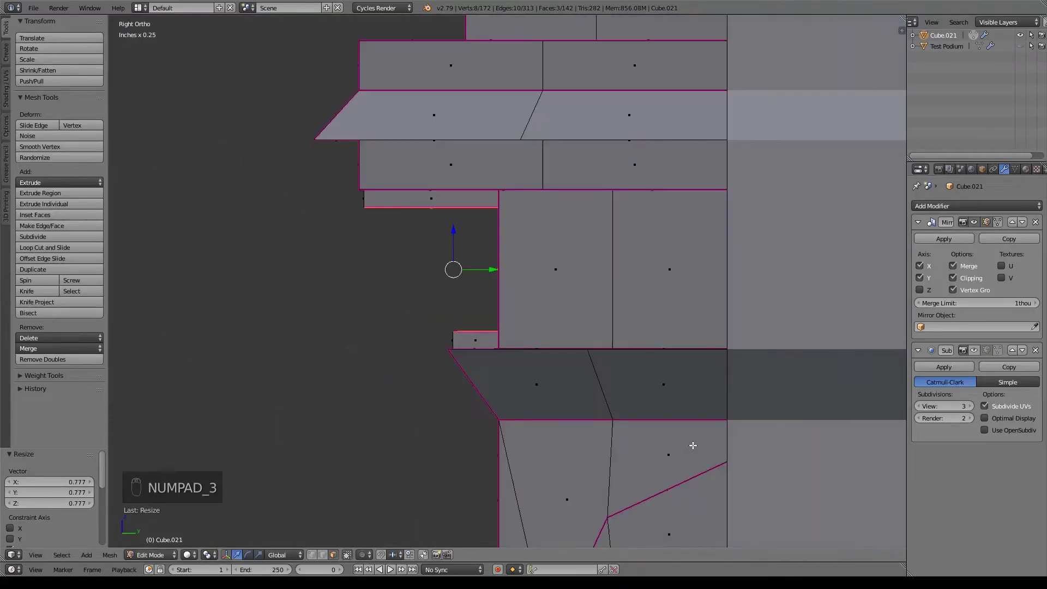
# In right view, scale the extruded bracket faces to 0.945
pyautogui.scroll(3, 493, 292)
pyautogui.keyDown('shift'); pyautogui.moveTo(493, 293); pyautogui.dragTo(626, 358, button='middle'); pyautogui.keyUp('shift')
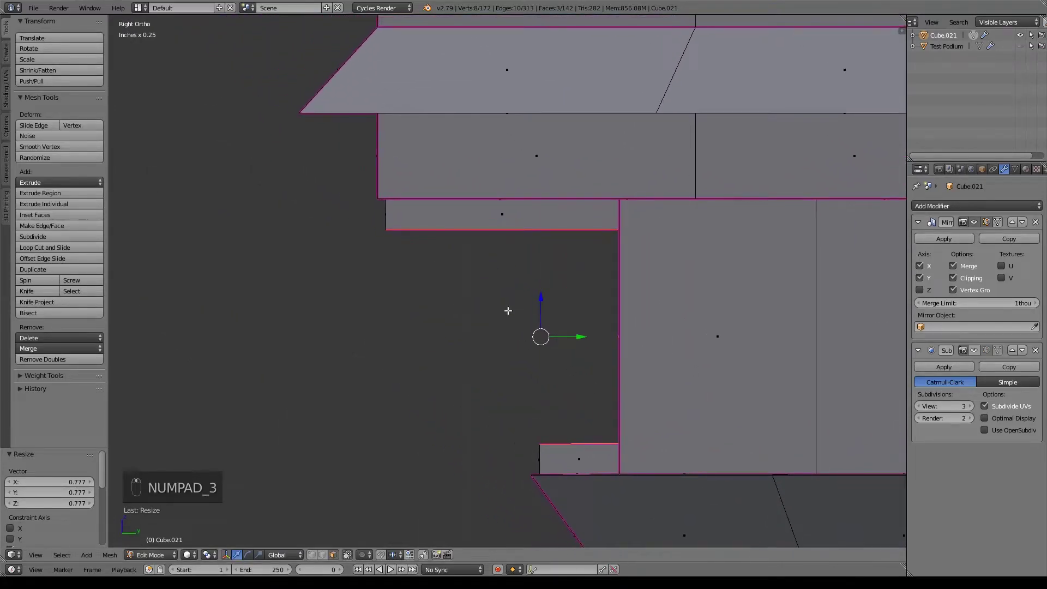
pyautogui.press('s')
pyautogui.click(627, 404)
# Move the bracket's vertical face -22.8 thou along Y, out from the neck
pyautogui.moveTo(626, 404); pyautogui.dragTo(728, 425, button='middle')
pyautogui.rightClick(633, 382)
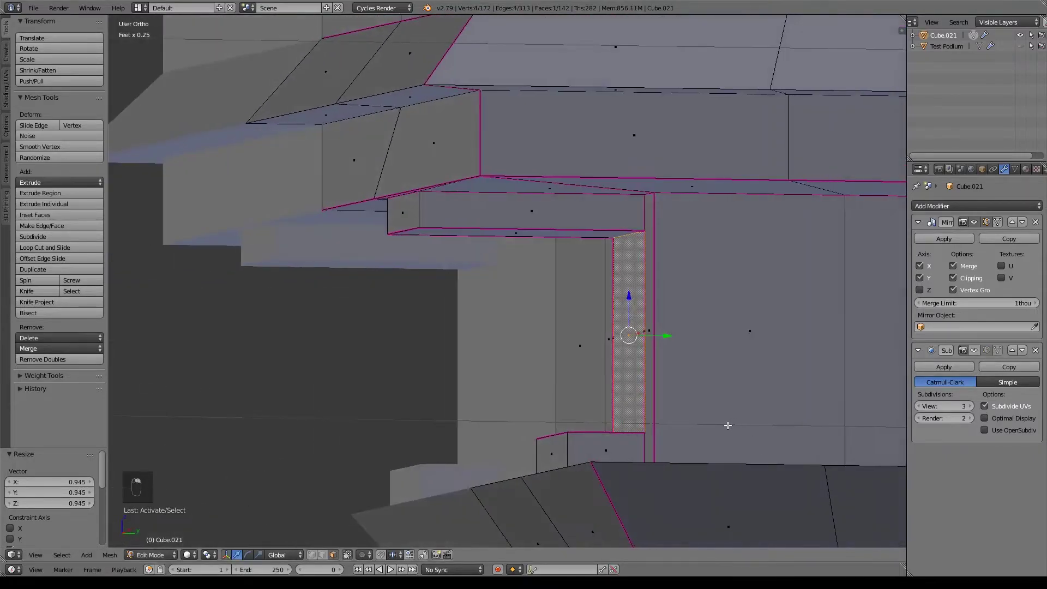
pyautogui.press('KP_3')
pyautogui.moveTo(652, 338); pyautogui.dragTo(603, 353)
pyautogui.press('z')
pyautogui.moveTo(702, 496); pyautogui.dragTo(547, 441, button='middle')
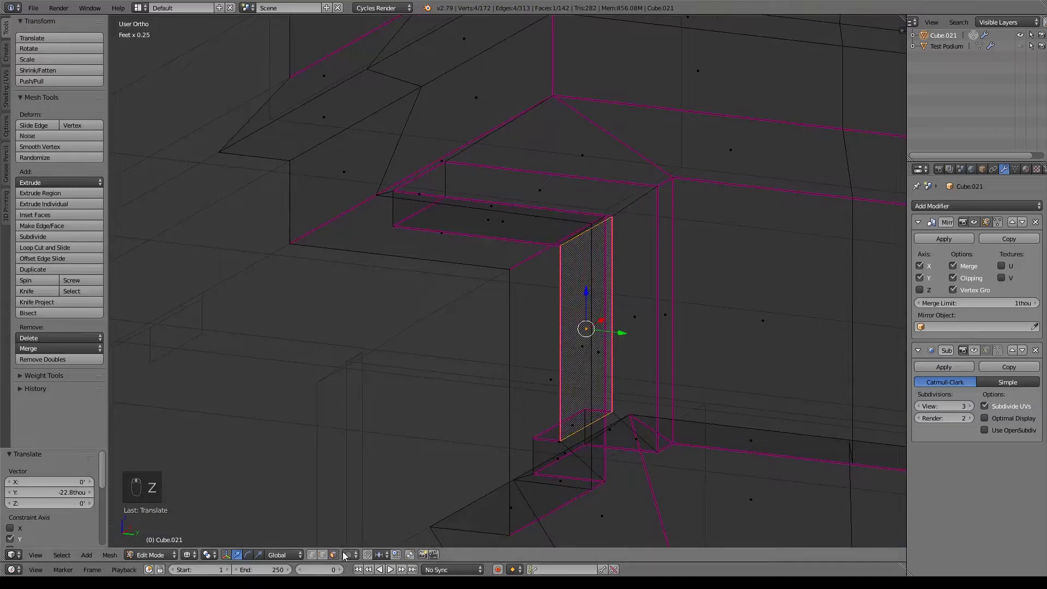
# Pull the top edge of the bracket's vertical face outward along Y and lower it -13.5 thou along Z
pyautogui.press('z')
pyautogui.click(588, 233)
pyautogui.press('KP_3')
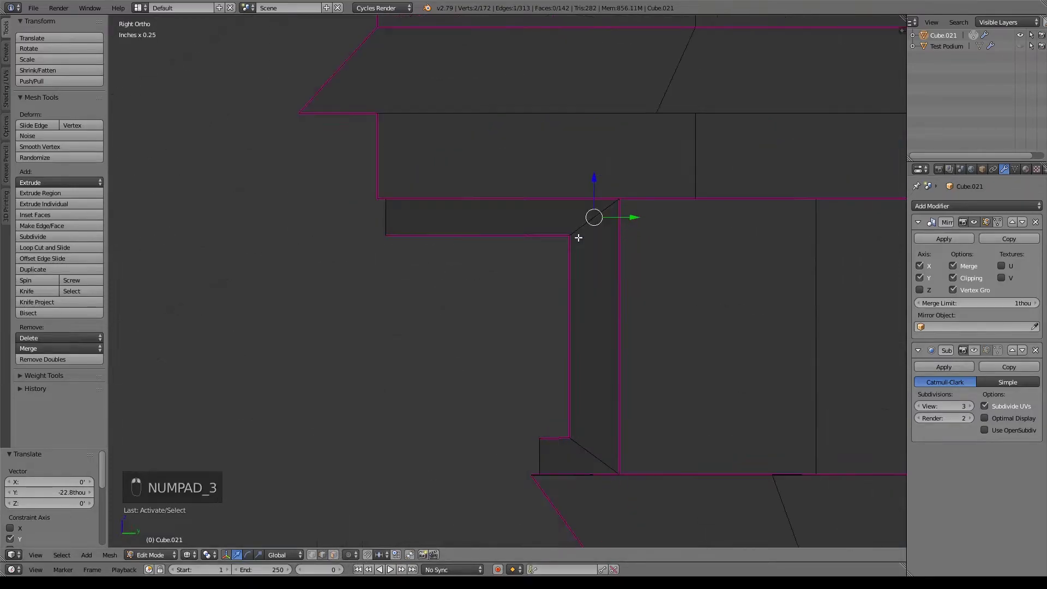
pyautogui.moveTo(578, 238); pyautogui.dragTo(669, 206, button='middle')
pyautogui.click(600, 227)
pyautogui.press('z')
pyautogui.press('KP_3')
pyautogui.moveTo(624, 234); pyautogui.dragTo(570, 234)
pyautogui.moveTo(523, 203); pyautogui.dragTo(524, 224)
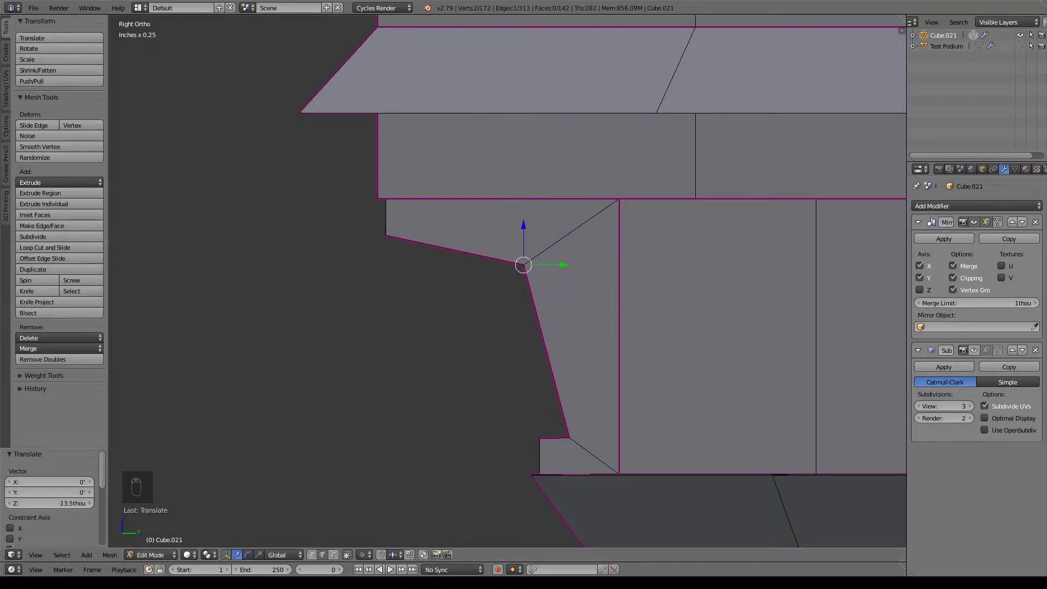
# Turn the Subdivision Surface preview back on and crease the two outer vertical edges of the bracket's upper block to 1
pyautogui.click(985, 350)
pyautogui.press('z')
pyautogui.moveTo(523, 402); pyautogui.dragTo(623, 406, button='middle')
pyautogui.press('z')
pyautogui.keyDown('shift'); pyautogui.rightClick(604, 200); pyautogui.keyUp('shift')
pyautogui.keyDown('shift'); pyautogui.rightClick(487, 208); pyautogui.keyUp('shift')
pyautogui.hotkey('shift', 'e')
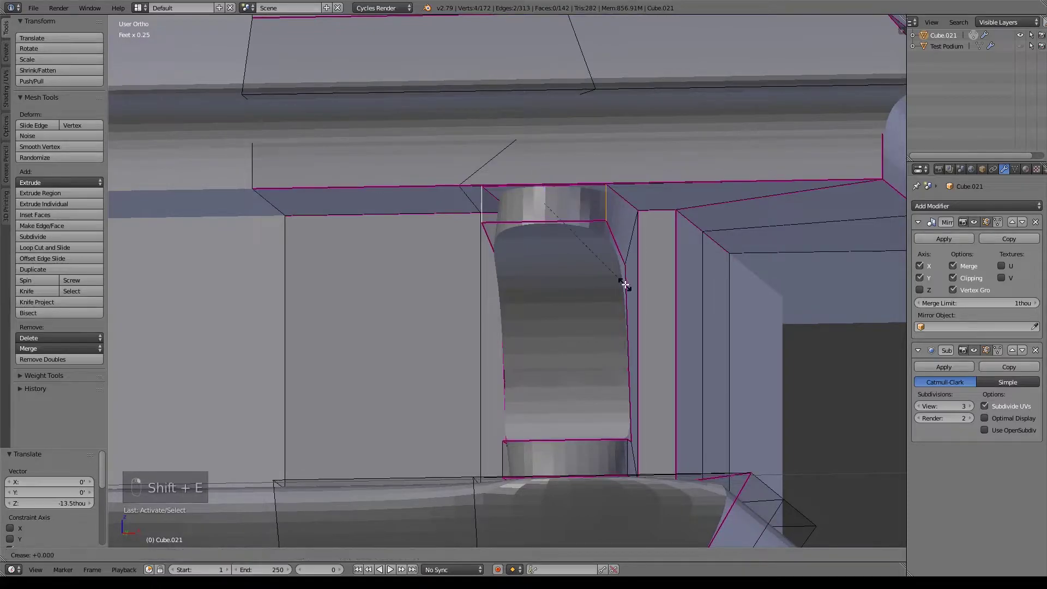
pyautogui.click(131, 264)
# Crease the two outer vertical edges of the bracket's lower block to 1
pyautogui.moveTo(529, 348); pyautogui.dragTo(628, 349, button='middle')
pyautogui.rightClick(479, 463)
pyautogui.keyDown('shift'); pyautogui.rightClick(575, 458); pyautogui.keyUp('shift')
pyautogui.hotkey('shift', 'e')
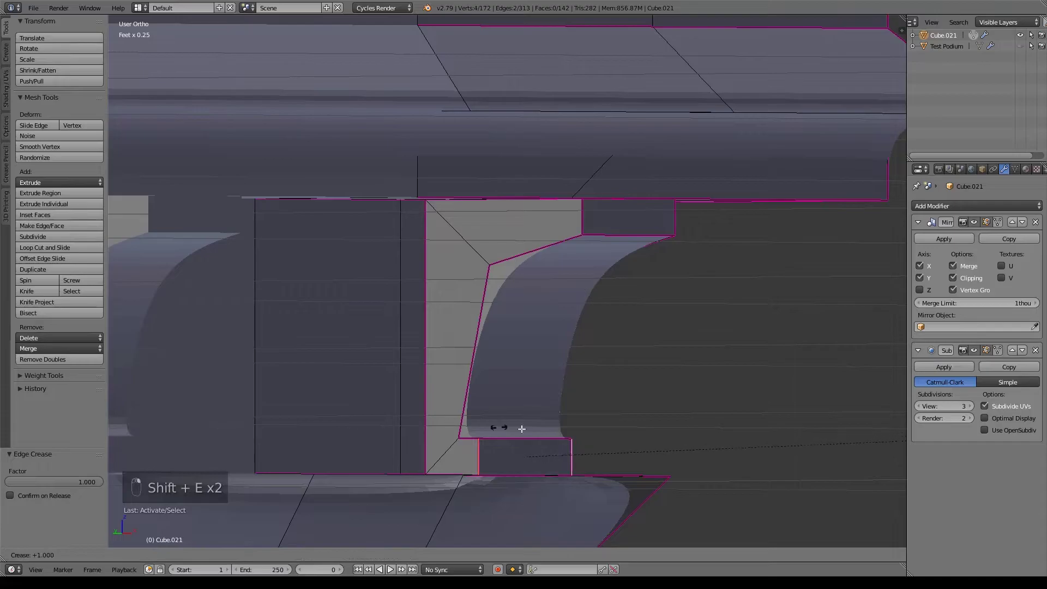
pyautogui.click(496, 426)
# Reduce the crease on the horizontal edges where the bracket's curve meets its upper and lower blocks
pyautogui.rightClick(646, 232)
pyautogui.keyDown('shift'); pyautogui.rightClick(544, 438); pyautogui.keyUp('shift')
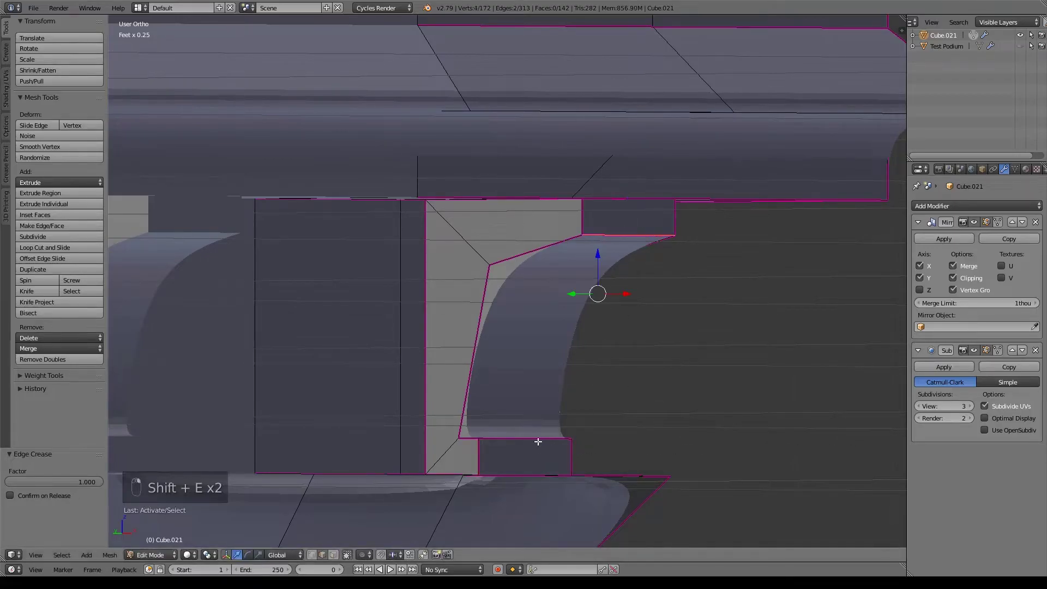
pyautogui.press('z')
pyautogui.rightClick(522, 437)
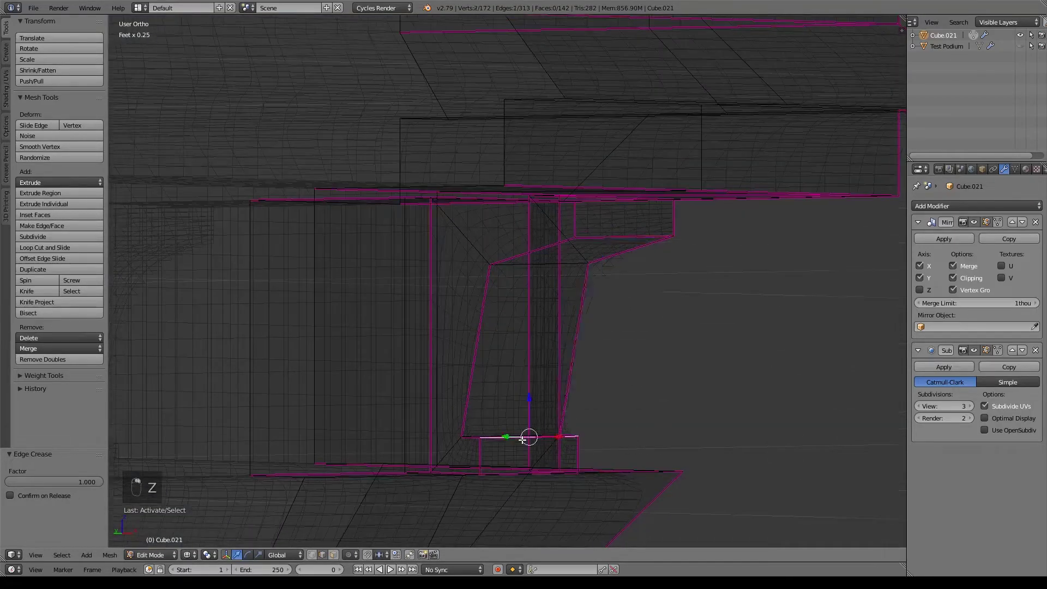
pyautogui.keyDown('shift'); pyautogui.rightClick(600, 254); pyautogui.keyUp('shift')
pyautogui.press('z')
pyautogui.moveTo(774, 381); pyautogui.dragTo(638, 384, button='middle')
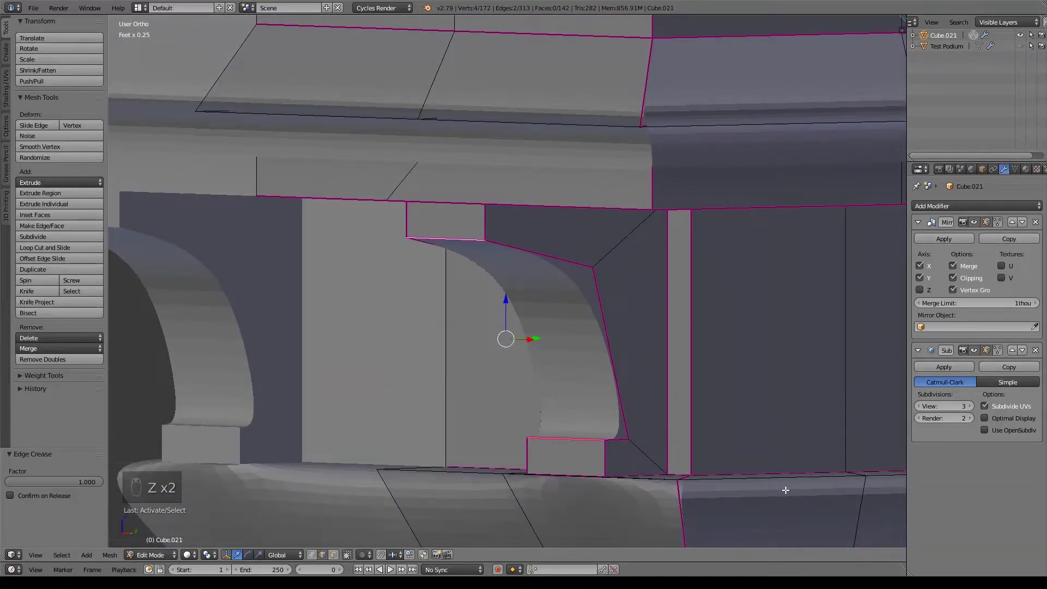
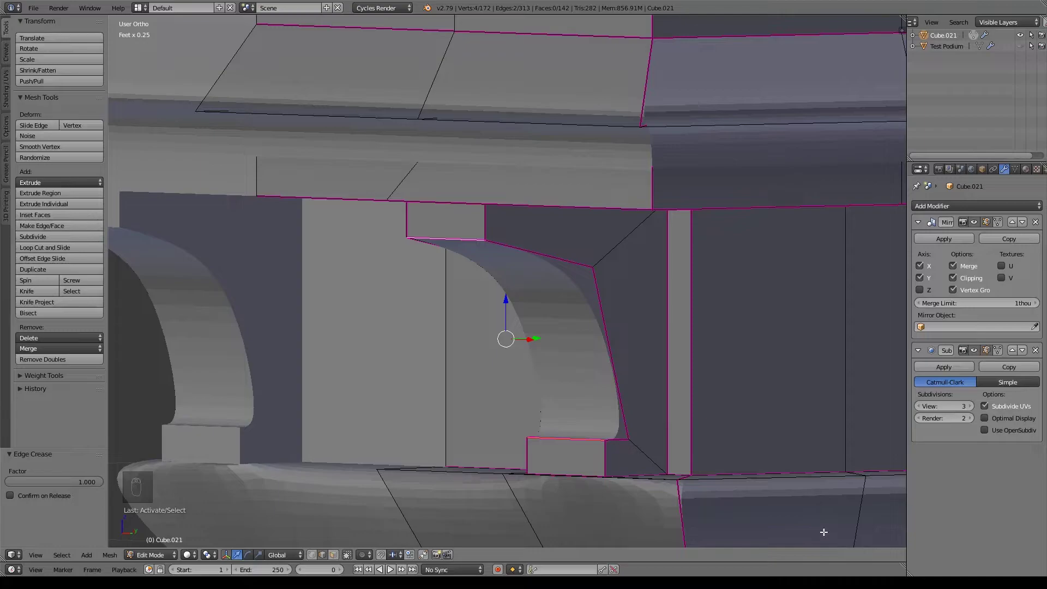
pyautogui.hotkey('shift', 'e')
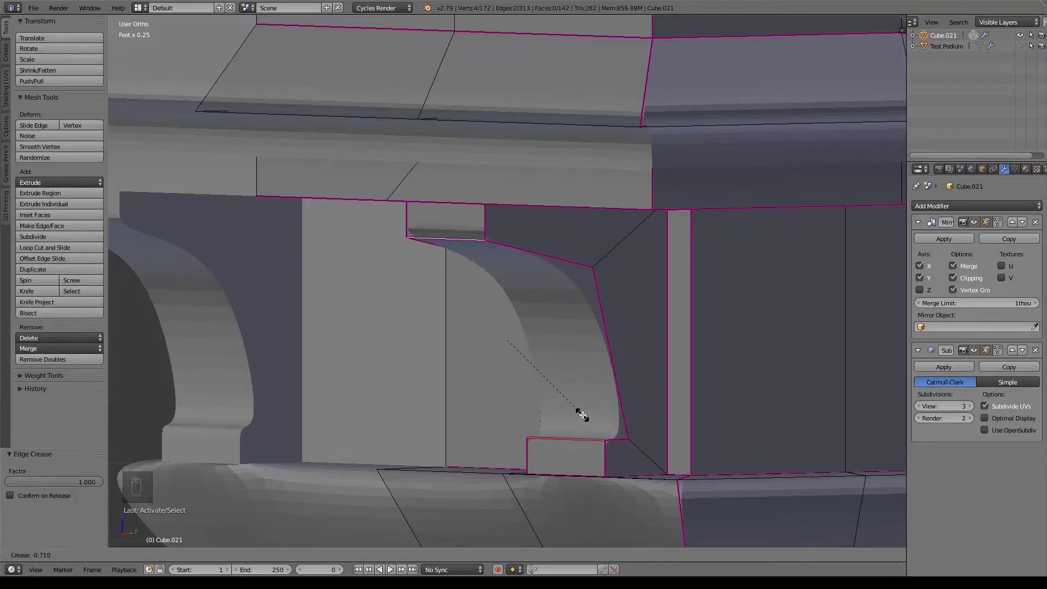
pyautogui.click(544, 378)
# Examine the smoothed bracket and the podium's upper part from several angles, with and without the edit mesh
pyautogui.press('Tab')
pyautogui.moveTo(535, 417)
pyautogui.mouseDown(button='middle')
pyautogui.moveTo(538, 449)
pyautogui.moveTo(589, 430)
pyautogui.moveTo(582, 398)
pyautogui.moveTo(550, 406)
pyautogui.mouseUp(button='middle')
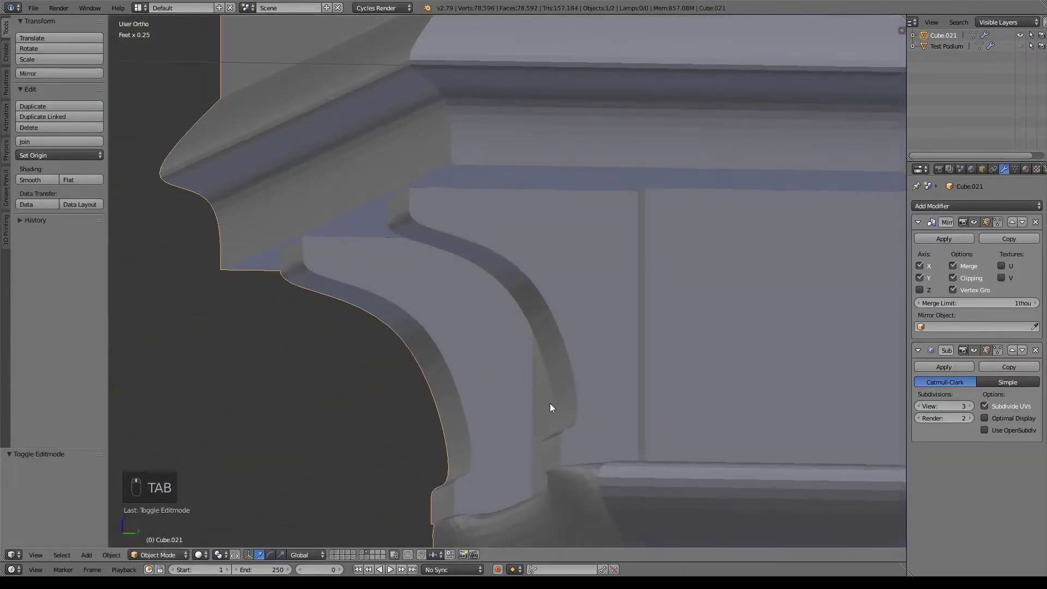
pyautogui.press('Tab')
pyautogui.scroll(-8, 580, 362)
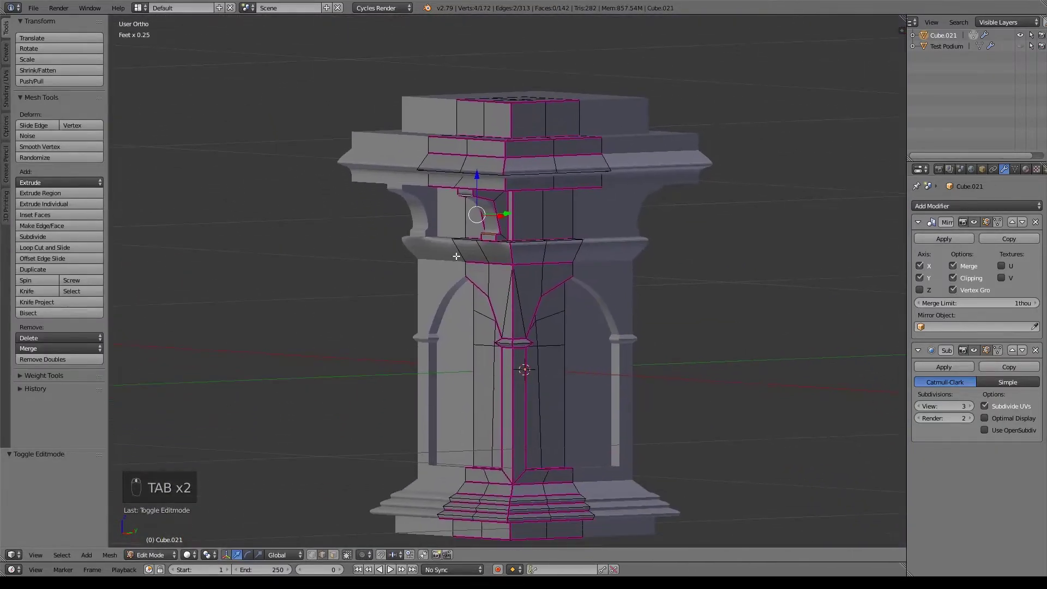
pyautogui.moveTo(494, 221); pyautogui.dragTo(541, 253, button='middle')
pyautogui.scroll(4, 542, 264)
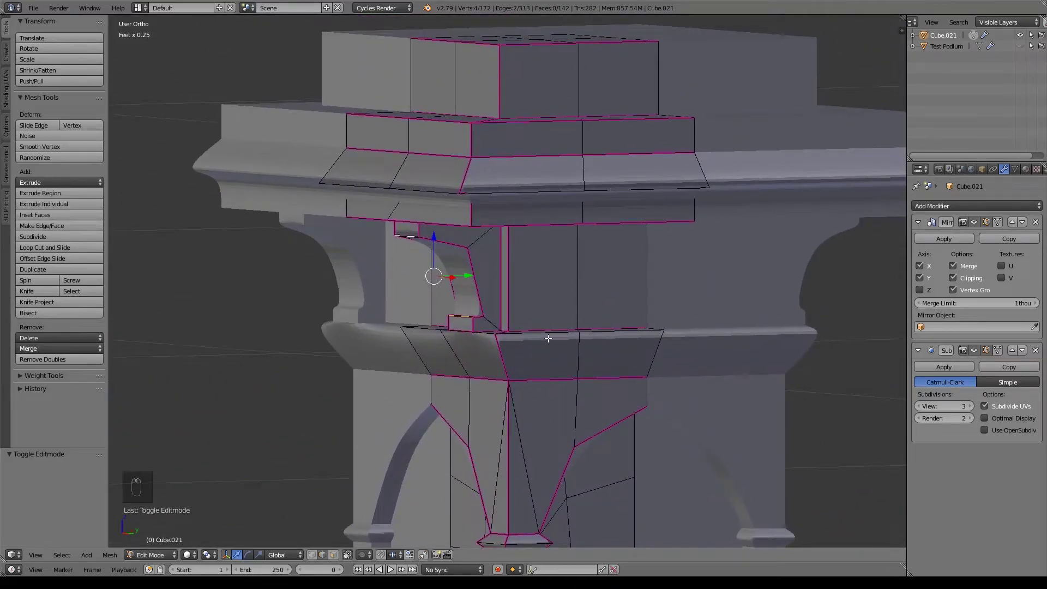
pyautogui.scroll(1, 548, 288)
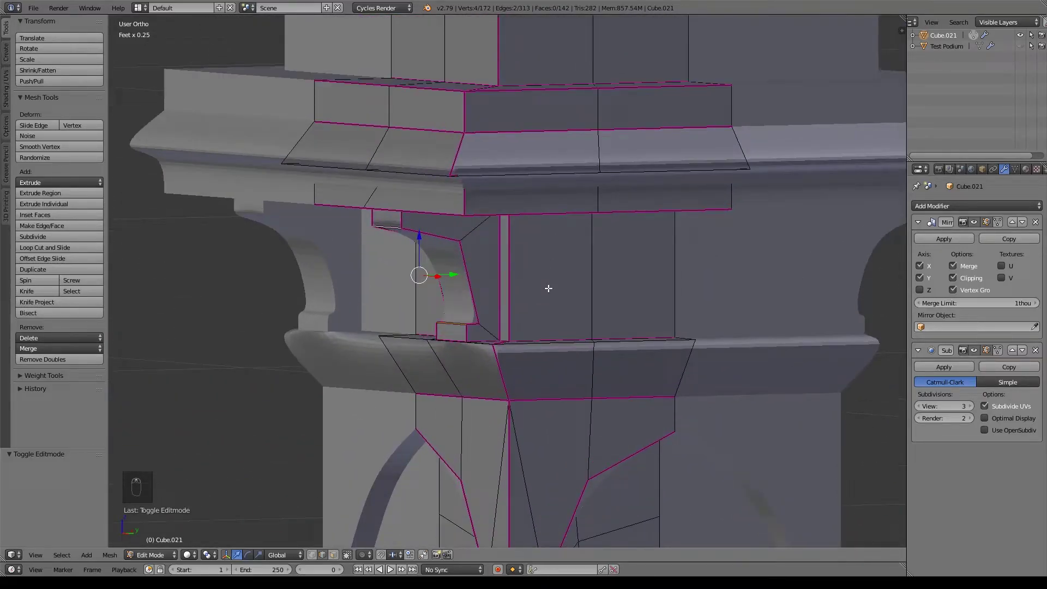
pyautogui.scroll(-5, 548, 288)
pyautogui.moveTo(548, 287); pyautogui.dragTo(521, 331, button='middle')
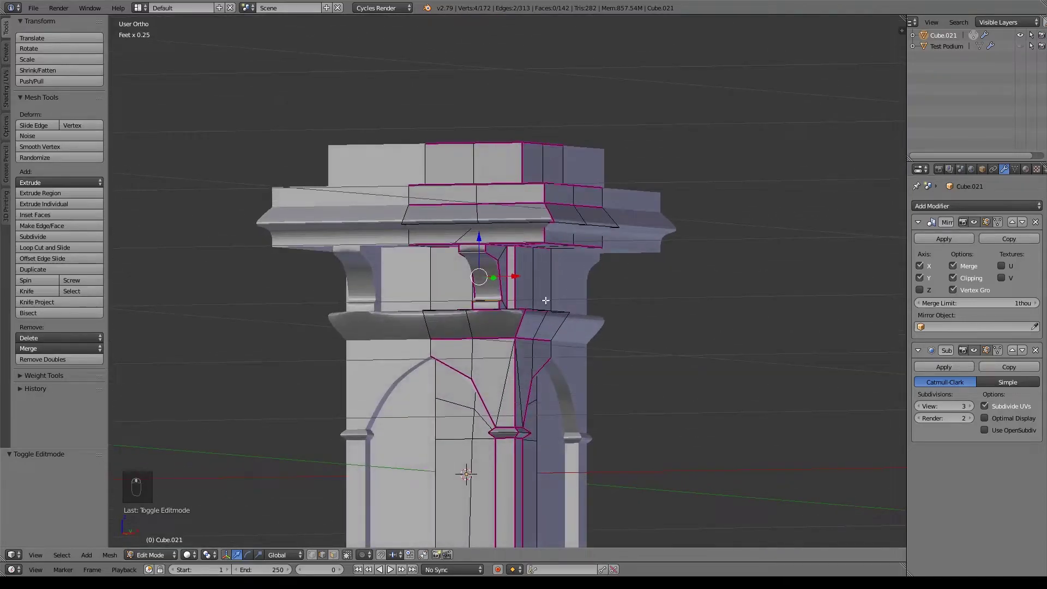
pyautogui.scroll(8, 545, 300)
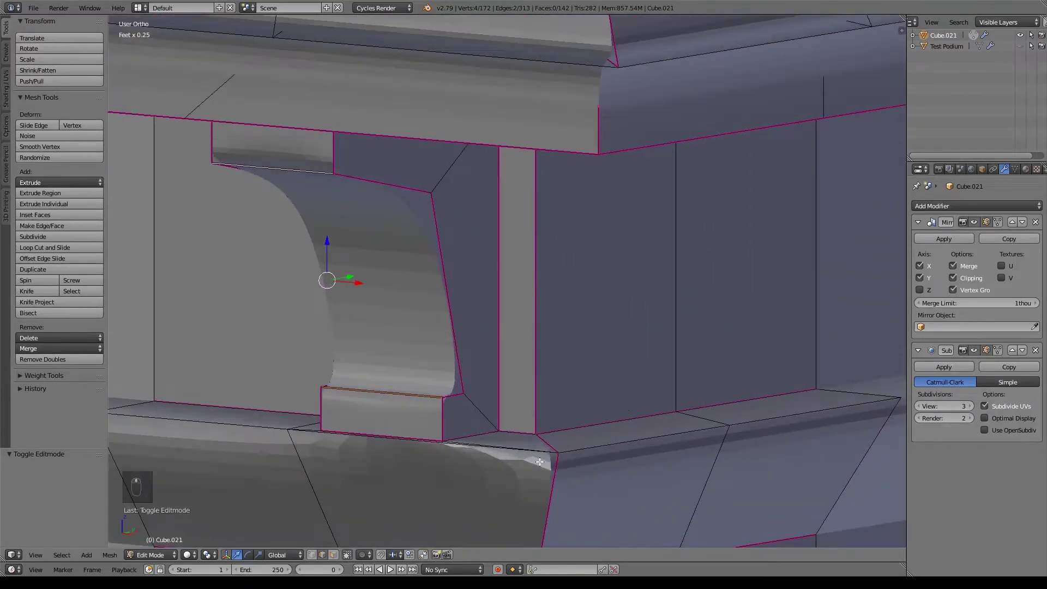
# Add a horizontal edge loop around the flared band below the bracket, slid close to the band's top edge
pyautogui.moveTo(539, 461); pyautogui.dragTo(607, 226, button='middle')
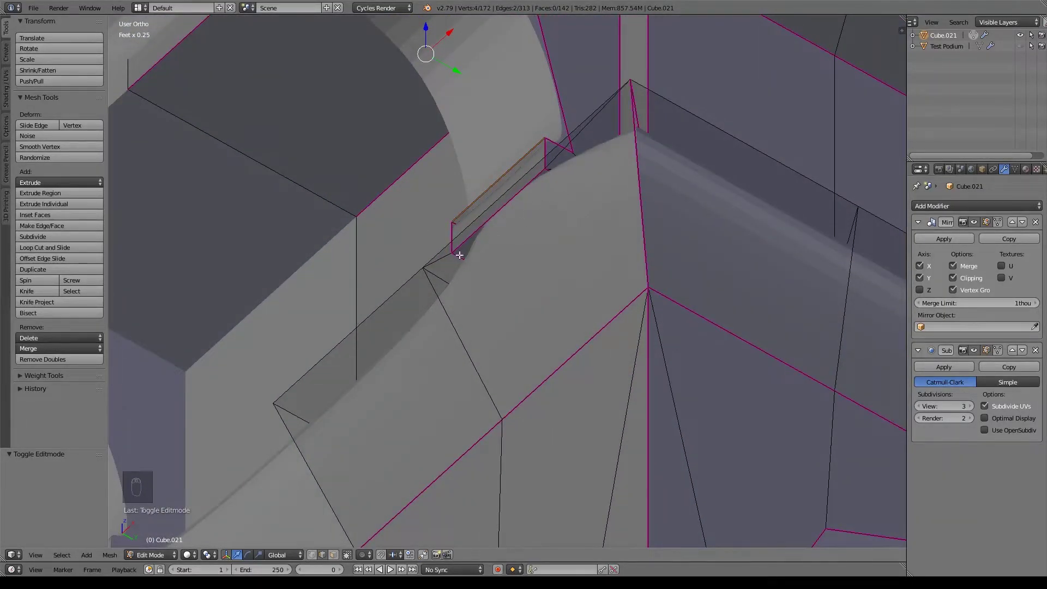
pyautogui.moveTo(599, 170); pyautogui.dragTo(667, 236, button='middle')
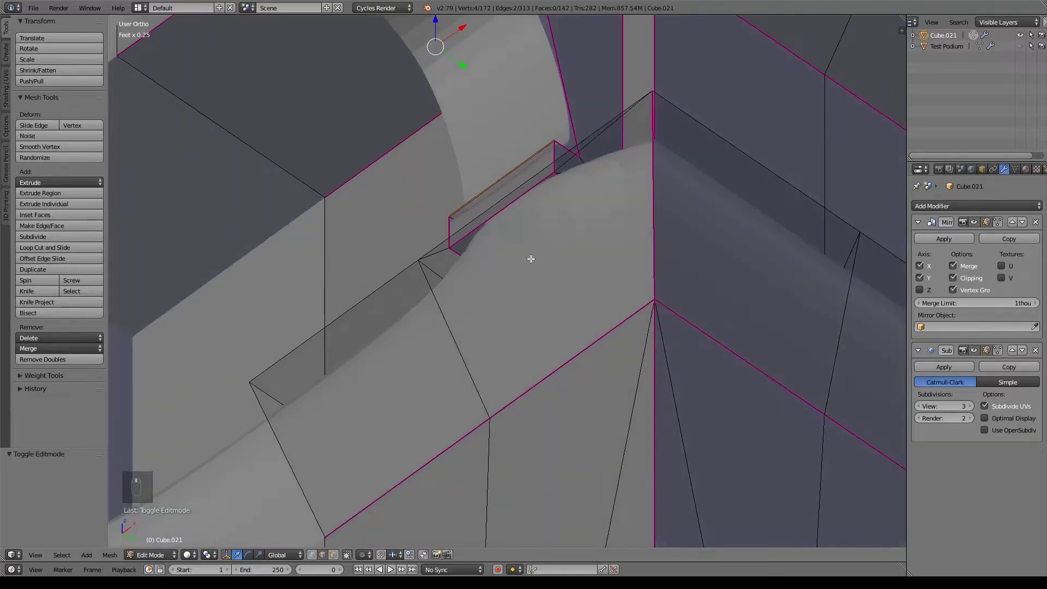
pyautogui.hotkey('ctrl', 'r')
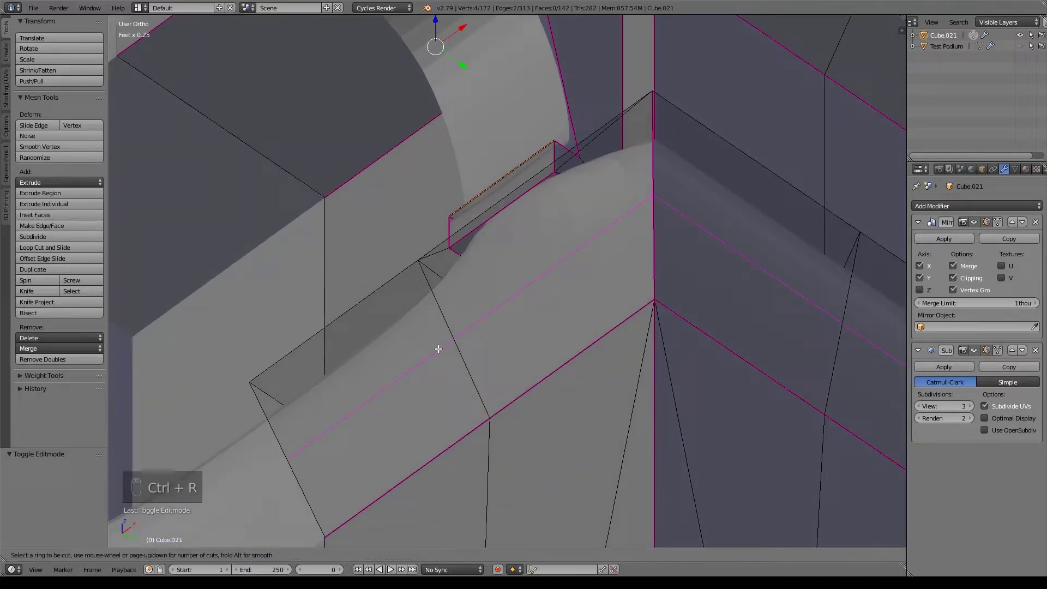
pyautogui.click(410, 308)
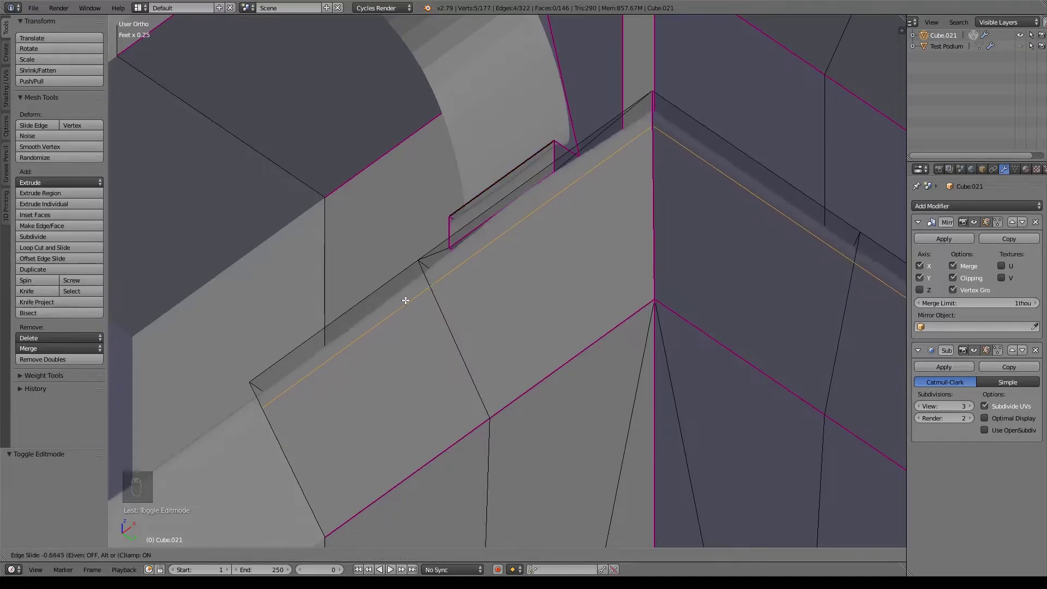
pyautogui.click(406, 301)
# In right view, lower the band's new edge loop -10.6 thou along Z and scale it to 1.091
pyautogui.press('KP_3')
pyautogui.press('z')
pyautogui.moveTo(657, 200); pyautogui.dragTo(648, 229)
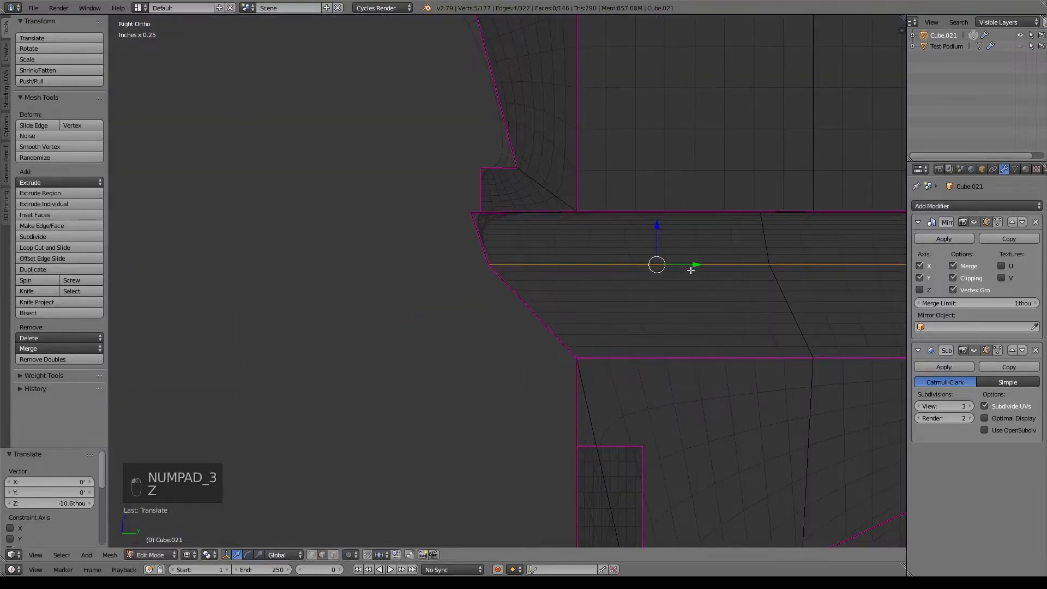
pyautogui.press('s')
pyautogui.click(692, 278)
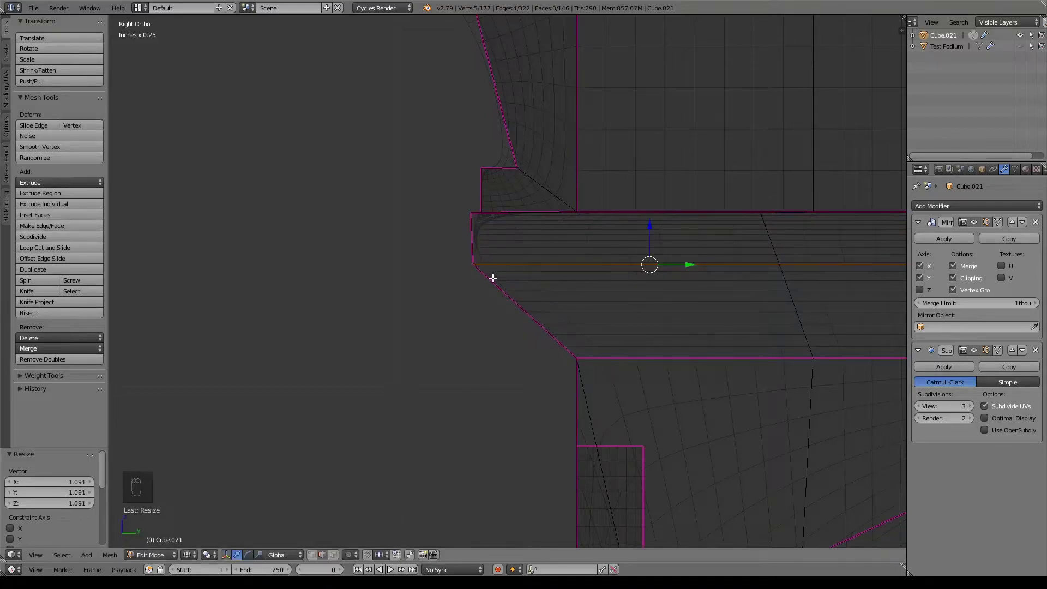
pyautogui.press('z')
pyautogui.moveTo(495, 327)
pyautogui.mouseDown(button='middle')
pyautogui.moveTo(537, 340)
pyautogui.moveTo(615, 316)
pyautogui.moveTo(650, 319)
pyautogui.moveTo(566, 362)
pyautogui.mouseUp(button='middle')
pyautogui.scroll(3, 566, 362)
pyautogui.press('a')
pyautogui.press('z')
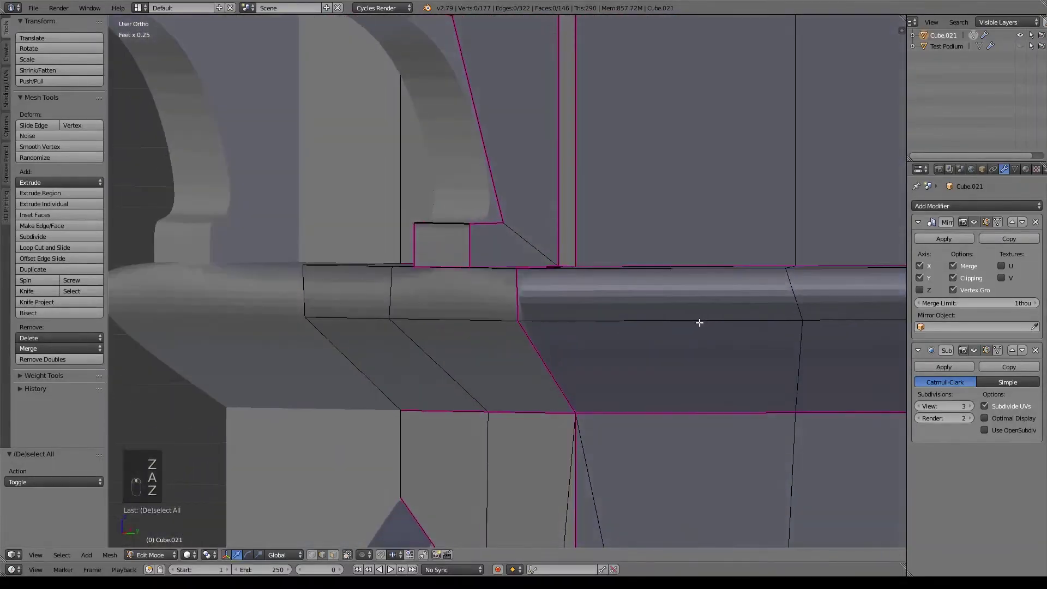
# Extrude in place the neck side's face next to the corner with its adjoining cornice and band faces, and scale them to 0.807 along Y
pyautogui.moveTo(661, 286); pyautogui.dragTo(677, 334, button='middle')
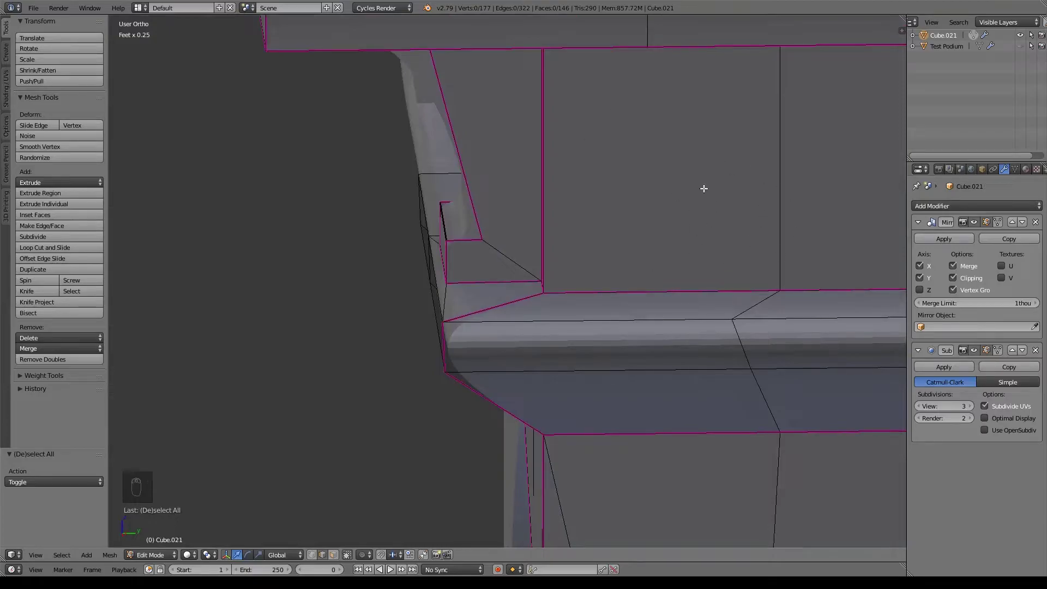
pyautogui.moveTo(710, 204); pyautogui.dragTo(638, 313, button='middle')
pyautogui.click(333, 555)
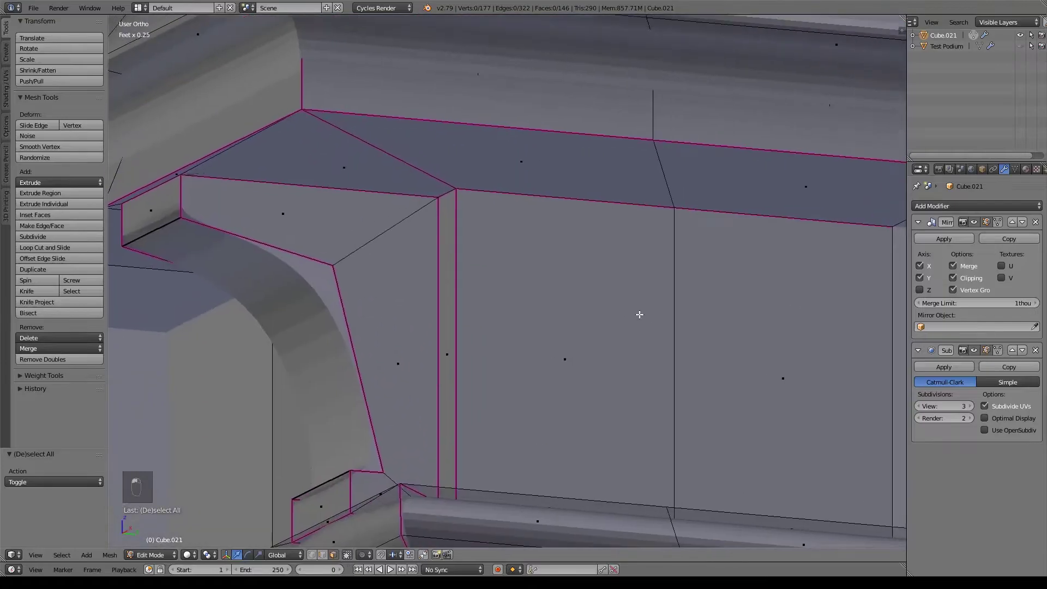
pyautogui.rightClick(561, 167)
pyautogui.keyDown('shift'); pyautogui.rightClick(642, 371); pyautogui.keyUp('shift')
pyautogui.moveTo(618, 444); pyautogui.dragTo(594, 381, button='middle')
pyautogui.keyDown('shift'); pyautogui.click(579, 234); pyautogui.keyUp('shift')
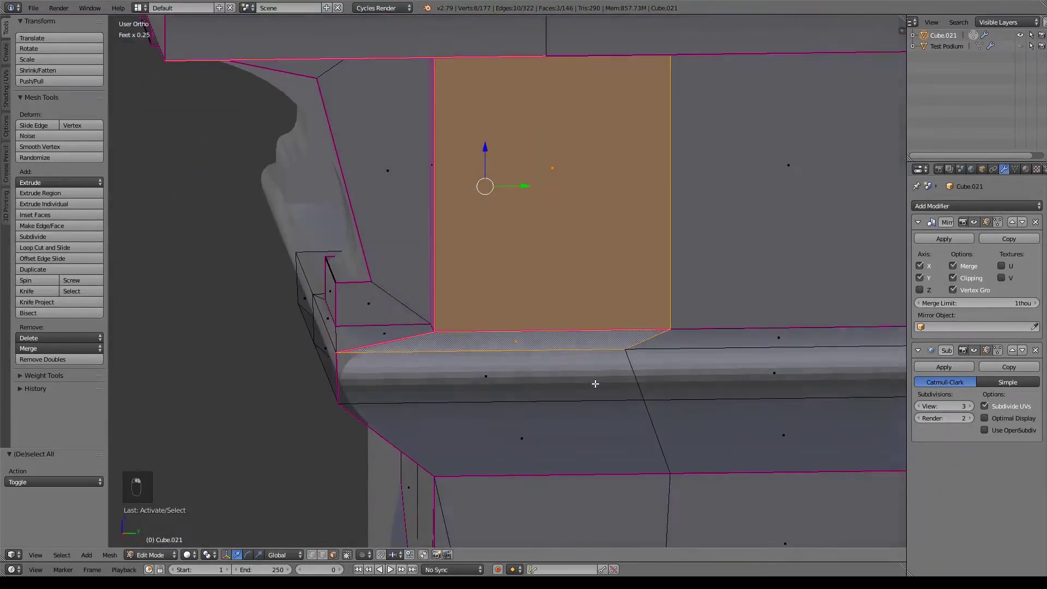
pyautogui.press('e')
pyautogui.rightClick(731, 381)
pyautogui.press('s')
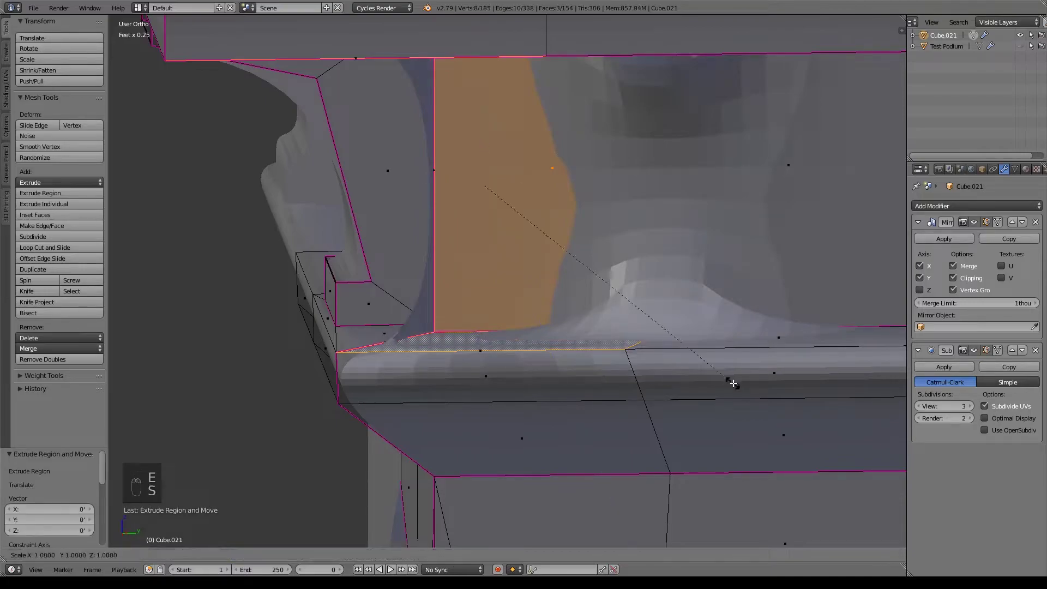
pyautogui.click(664, 370)
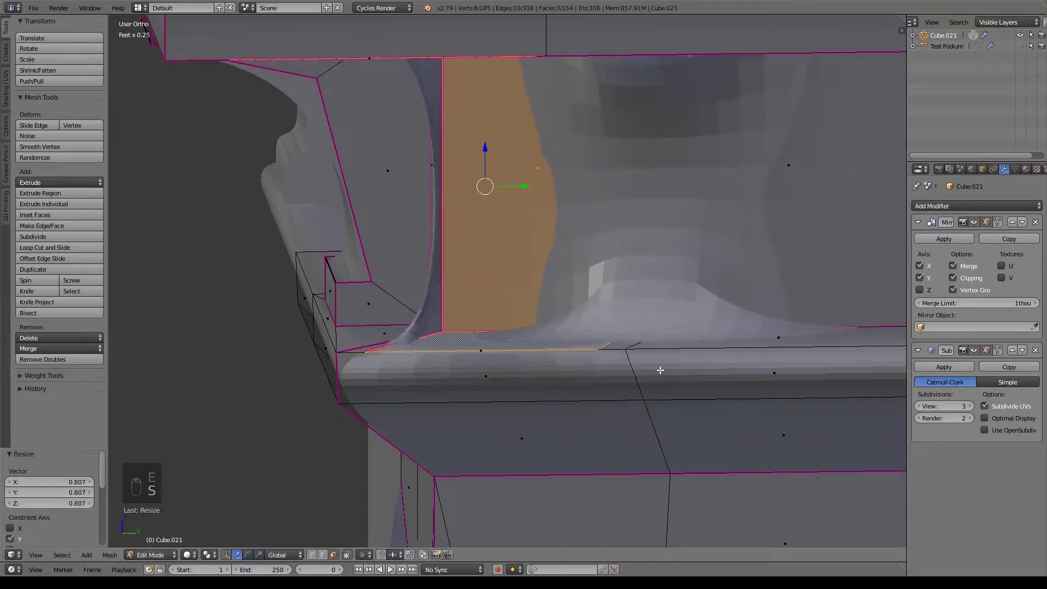
# In right view, move the extruded neck faces 3.55 thou along Y
pyautogui.press('KP_3')
pyautogui.press('g')
pyautogui.press('y')
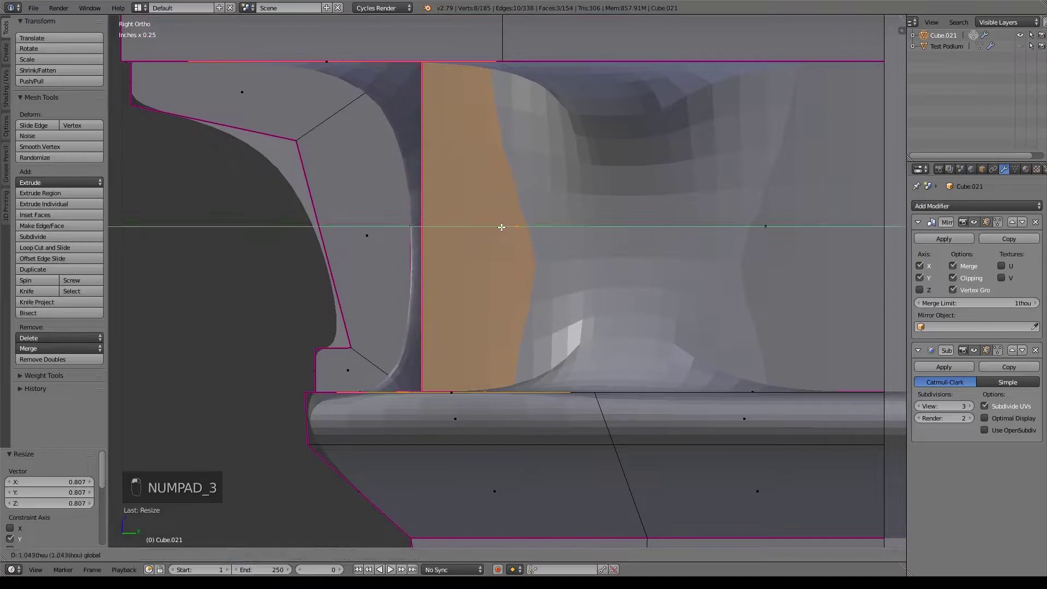
pyautogui.click(501, 227)
# In wireframe, select the extruded strip's edge loop farthest from the corner and flatten it with a Y scale of 0
pyautogui.press('z')
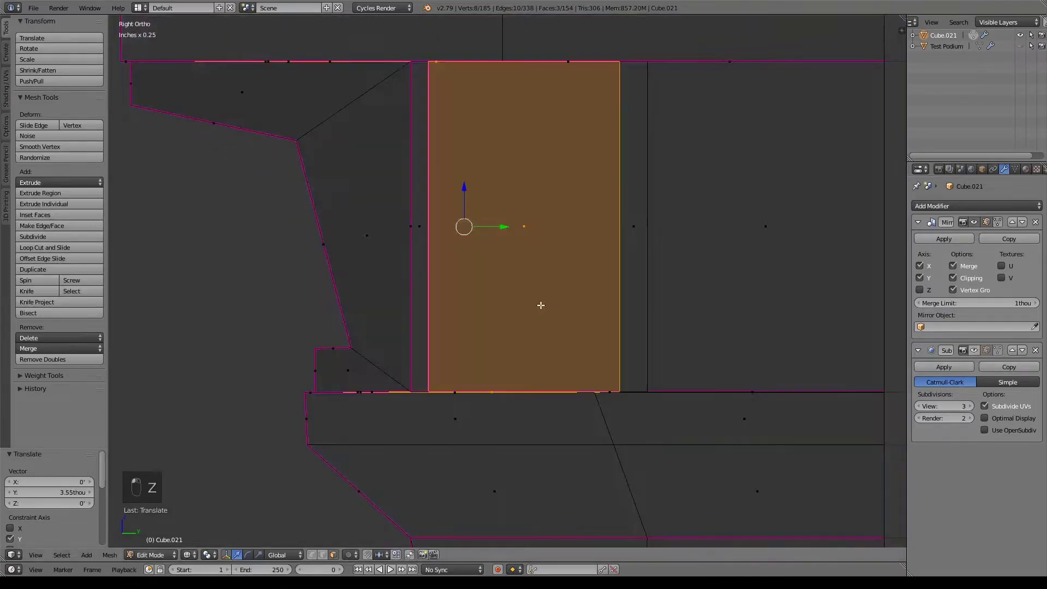
pyautogui.keyDown('shift'); pyautogui.moveTo(539, 305); pyautogui.dragTo(533, 364, button='middle'); pyautogui.keyUp('shift')
pyautogui.click(319, 559)
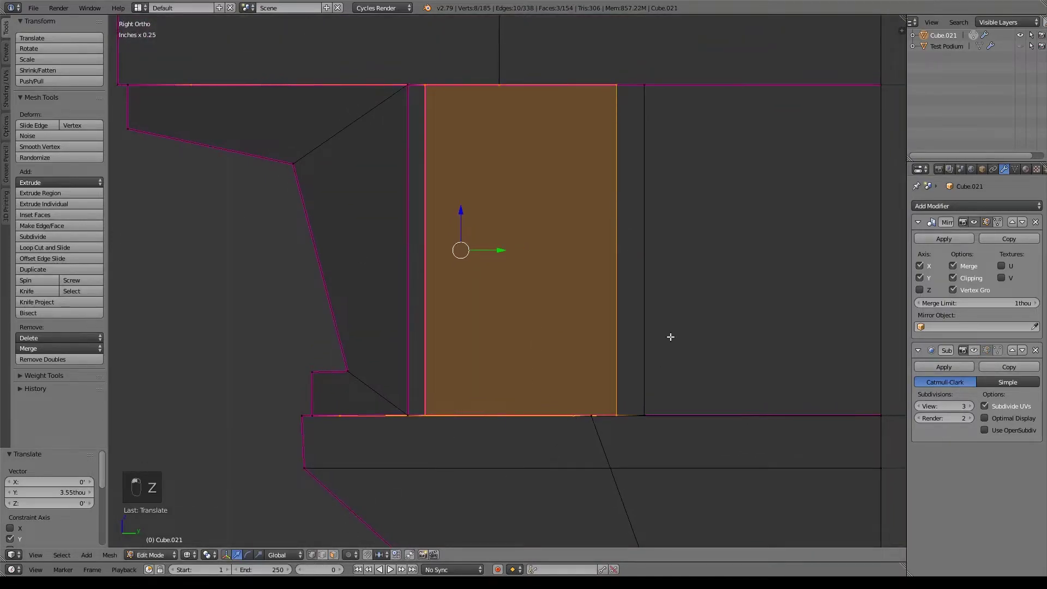
pyautogui.keyDown('alt'); pyautogui.rightClick(614, 238); pyautogui.keyUp('alt')
pyautogui.press('s')
pyautogui.press('y')
pyautogui.press('0')
pyautogui.press('Return')
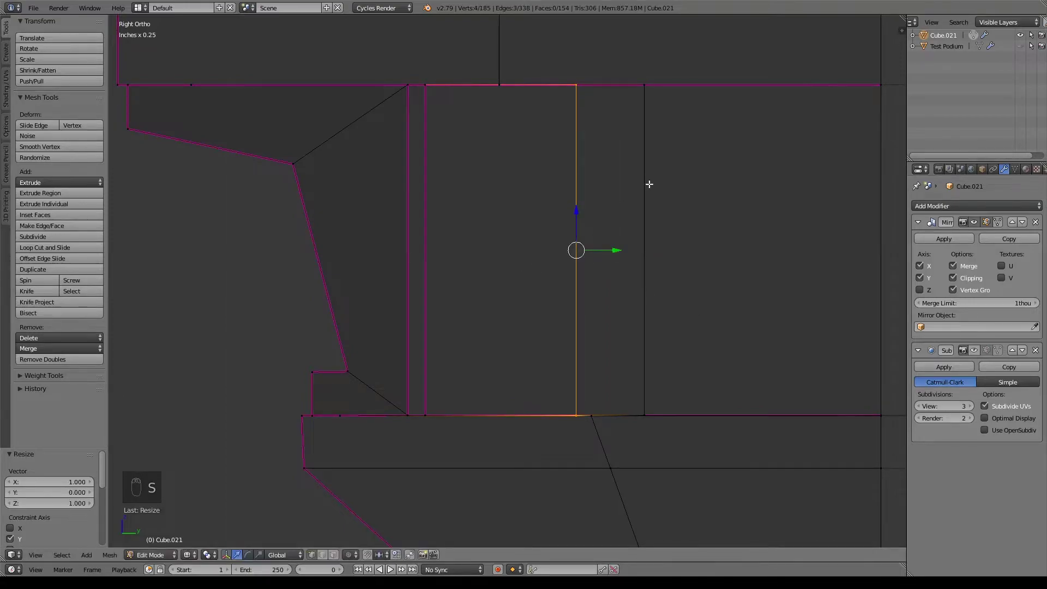
# Move the adjacent vertical loop about 19 thou along Y and shift the flattened loop slightly the same way
pyautogui.keyDown('alt'); pyautogui.rightClick(639, 251); pyautogui.keyUp('alt')
pyautogui.press('g')
pyautogui.press('y')
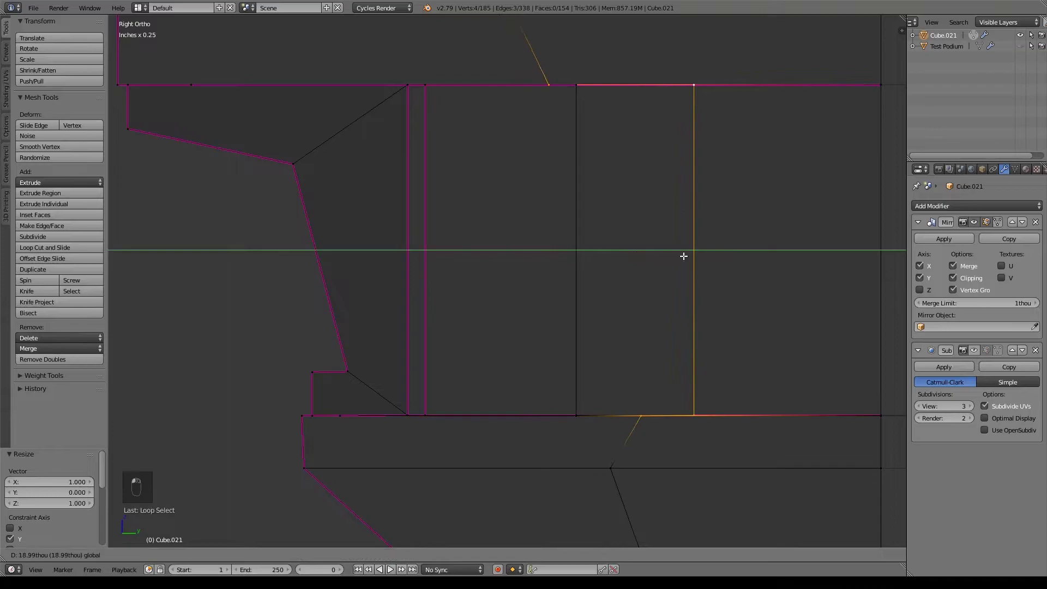
pyautogui.click(683, 256)
pyautogui.keyDown('alt'); pyautogui.rightClick(589, 215); pyautogui.keyUp('alt')
pyautogui.press('g')
pyautogui.press('y')
pyautogui.click(631, 251)
# Flatten the strip's edge loop nearest the corner with a Y scale of 0 and move it 43.2 thou along Y
pyautogui.keyDown('alt'); pyautogui.rightClick(428, 223); pyautogui.keyUp('alt')
pyautogui.press('s')
pyautogui.press('y')
pyautogui.press('0')
pyautogui.press('Return')
pyautogui.press('g')
pyautogui.press('y')
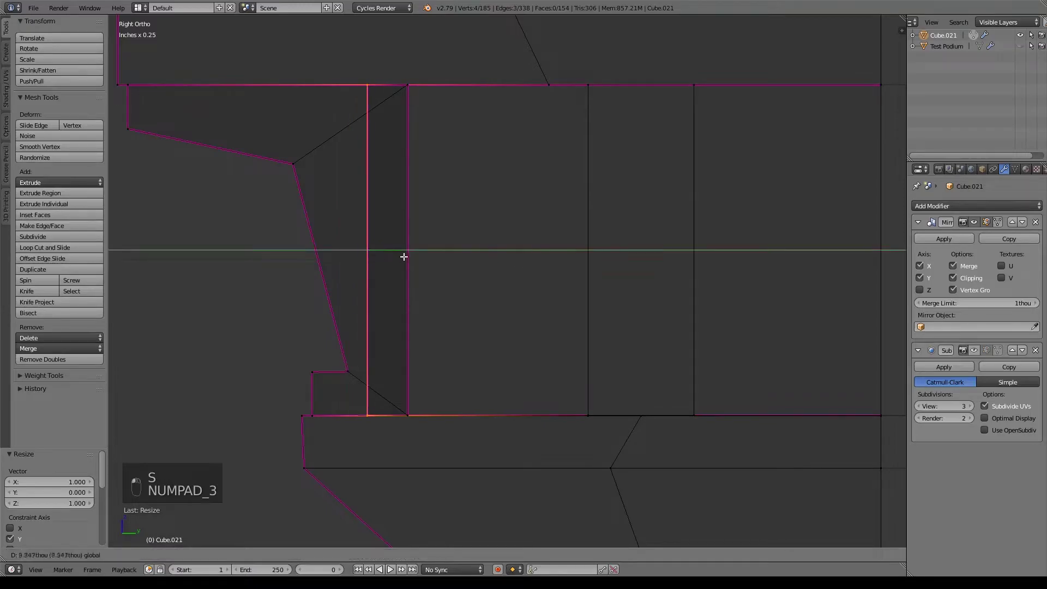
pyautogui.click(493, 278)
# Compare the strip's corner-side loop with the front bracket's spacing and shift the loop -2.3 thou along Y
pyautogui.moveTo(530, 342); pyautogui.dragTo(635, 346, button='middle')
pyautogui.moveTo(567, 322); pyautogui.dragTo(524, 313, button='middle')
pyautogui.press('KP_4')
pyautogui.press('KP_1')
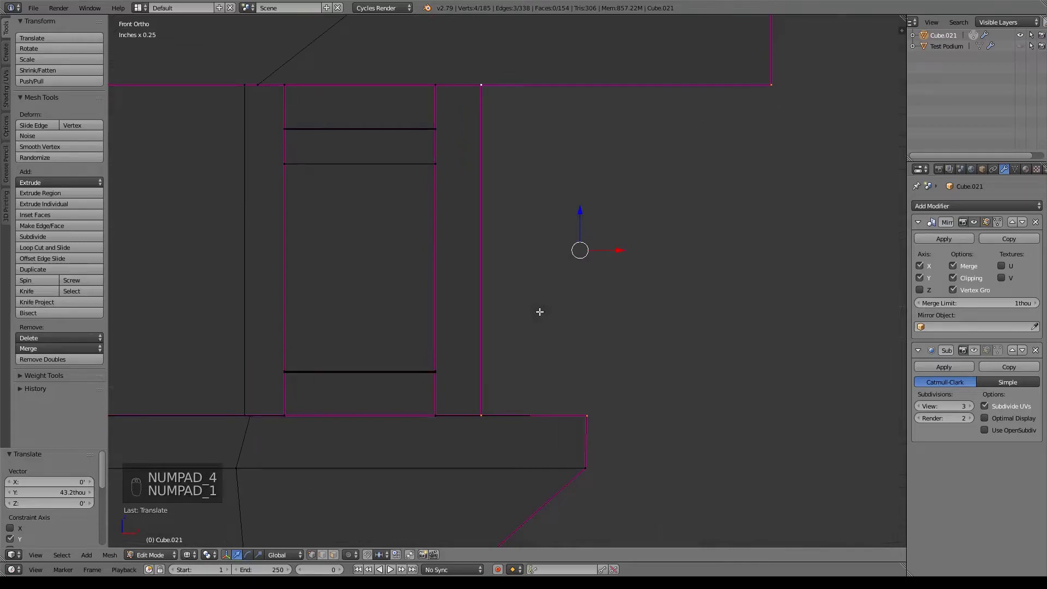
pyautogui.press('KP_3')
pyautogui.moveTo(498, 250); pyautogui.dragTo(492, 251)
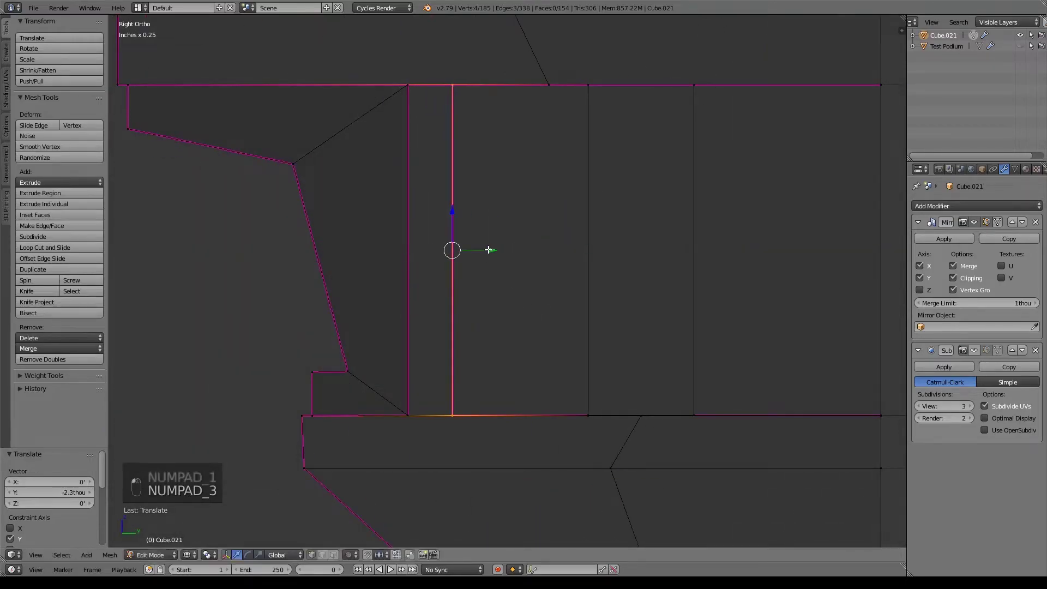
# In solid view, select the strip's outer edges on the ledge and under the cornice and move them -3.93 thou along X
pyautogui.press('KP_1')
pyautogui.press('KP_3')
pyautogui.moveTo(539, 259); pyautogui.dragTo(424, 540, button='middle')
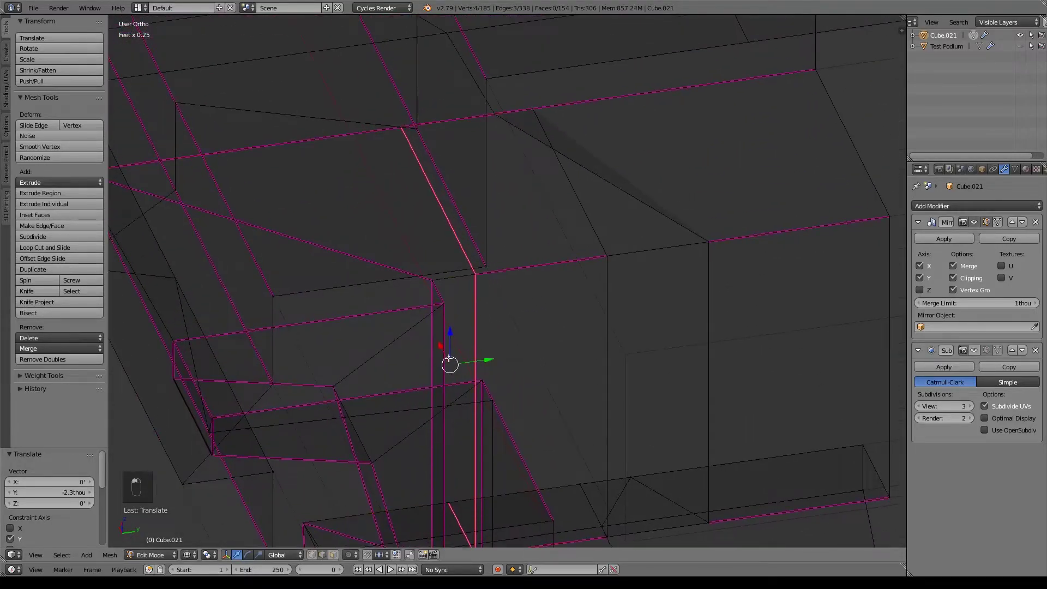
pyautogui.press('z')
pyautogui.rightClick(483, 116)
pyautogui.moveTo(544, 389); pyautogui.dragTo(520, 399, button='middle')
pyautogui.keyDown('alt'); pyautogui.keyDown('shift'); pyautogui.rightClick(505, 407); pyautogui.keyUp('shift'); pyautogui.keyUp('alt')
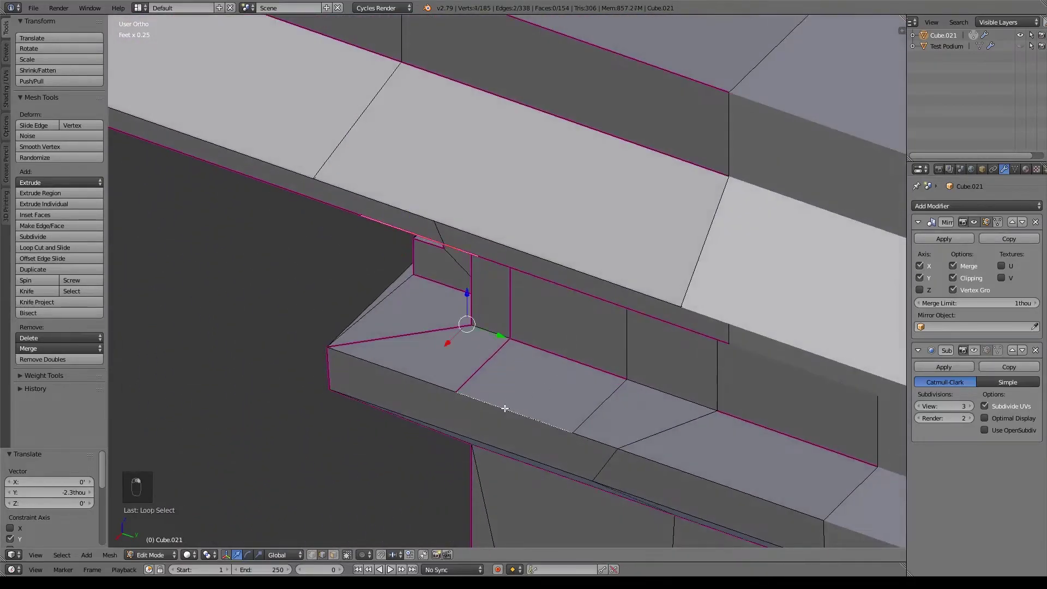
pyautogui.press('g')
pyautogui.press('x')
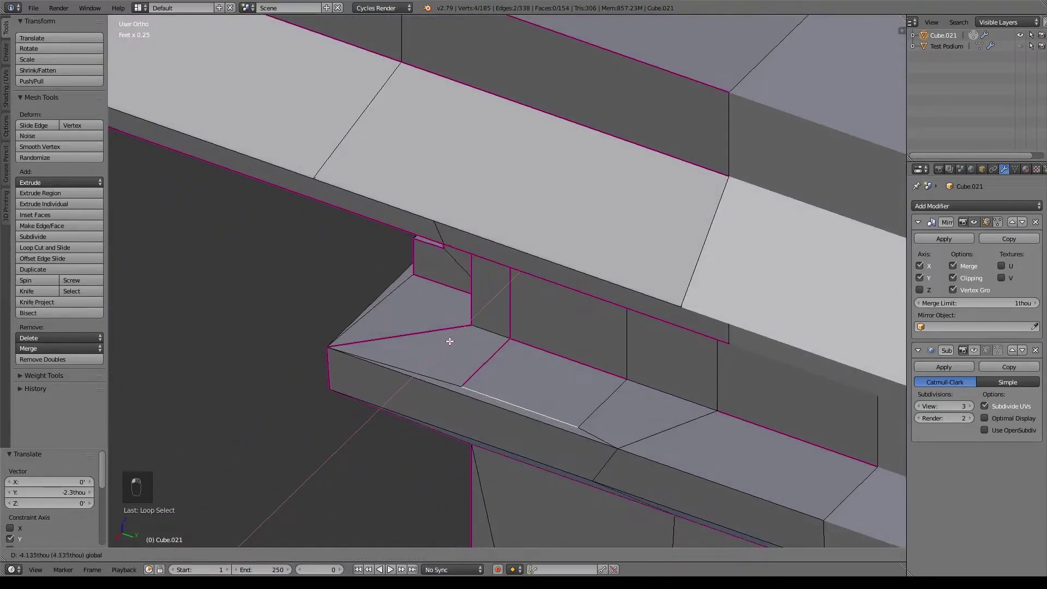
pyautogui.click(445, 334)
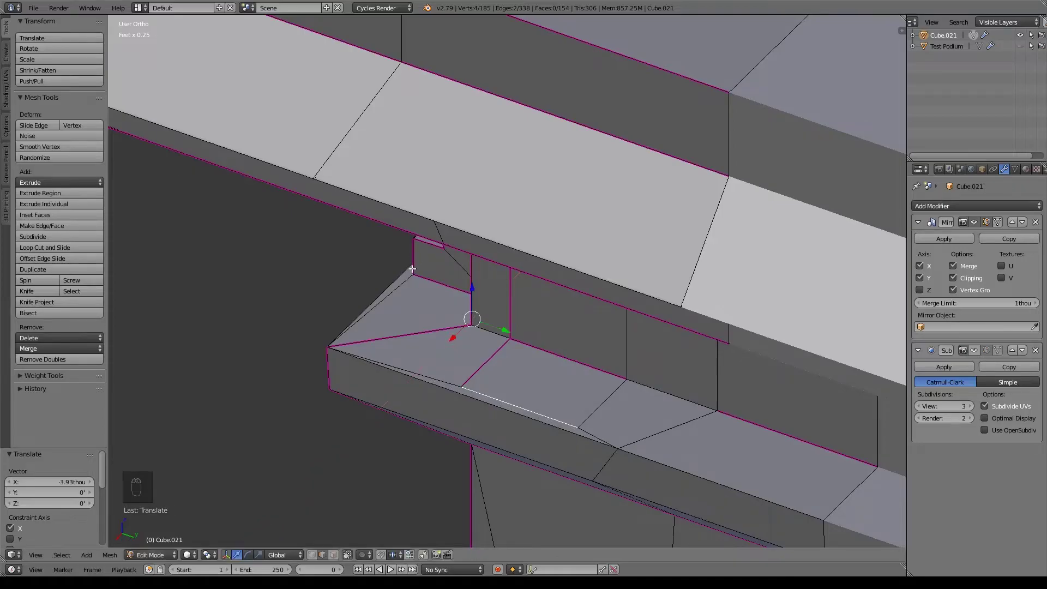
# Fully crease the strip's outer ledge and cornice edges and the wall-base edges on both sides of the strip
pyautogui.moveTo(412, 269); pyautogui.dragTo(615, 367, button='middle')
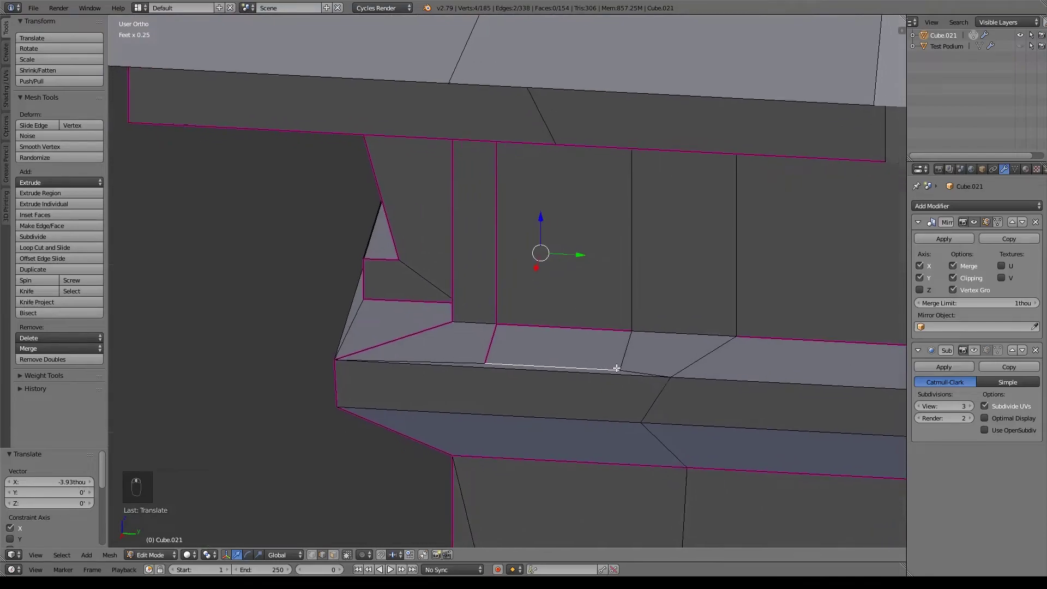
pyautogui.hotkey('shift', 'e')
pyautogui.click(477, 344)
pyautogui.keyDown('alt'); pyautogui.rightClick(633, 336); pyautogui.keyUp('alt')
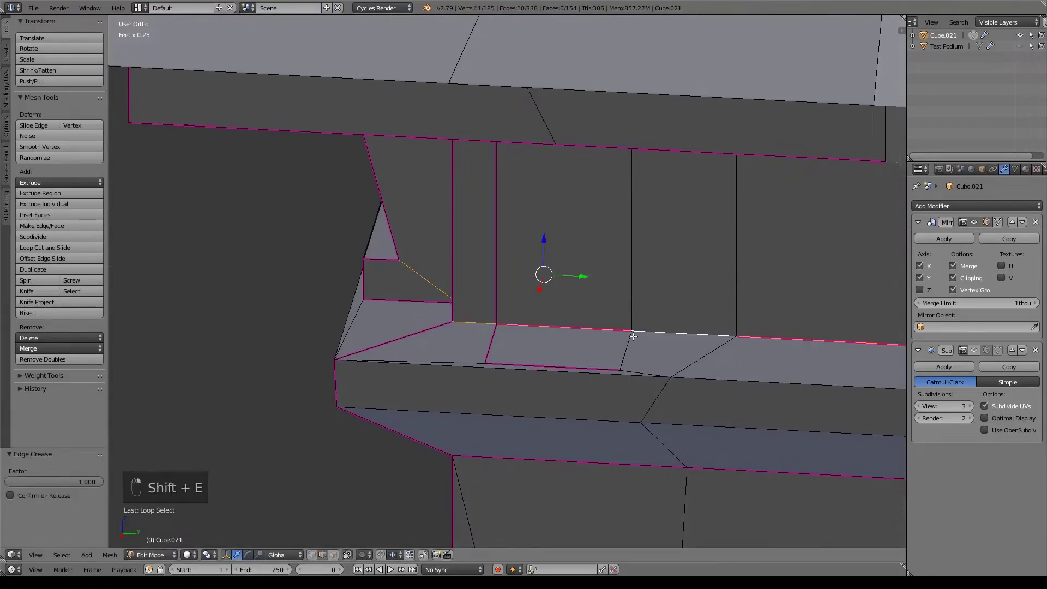
pyautogui.rightClick(625, 341)
pyautogui.rightClick(633, 350)
pyautogui.keyDown('shift'); pyautogui.rightClick(659, 335); pyautogui.keyUp('shift')
pyautogui.keyDown('shift'); pyautogui.rightClick(479, 324); pyautogui.keyUp('shift')
pyautogui.hotkey('shift', 'e')
pyautogui.click(710, 320)
# Move the cornice's lower outer vertex beside the strip 30.9 thou along Y to clear the overlapping geometry
pyautogui.moveTo(710, 321); pyautogui.dragTo(590, 423, button='middle')
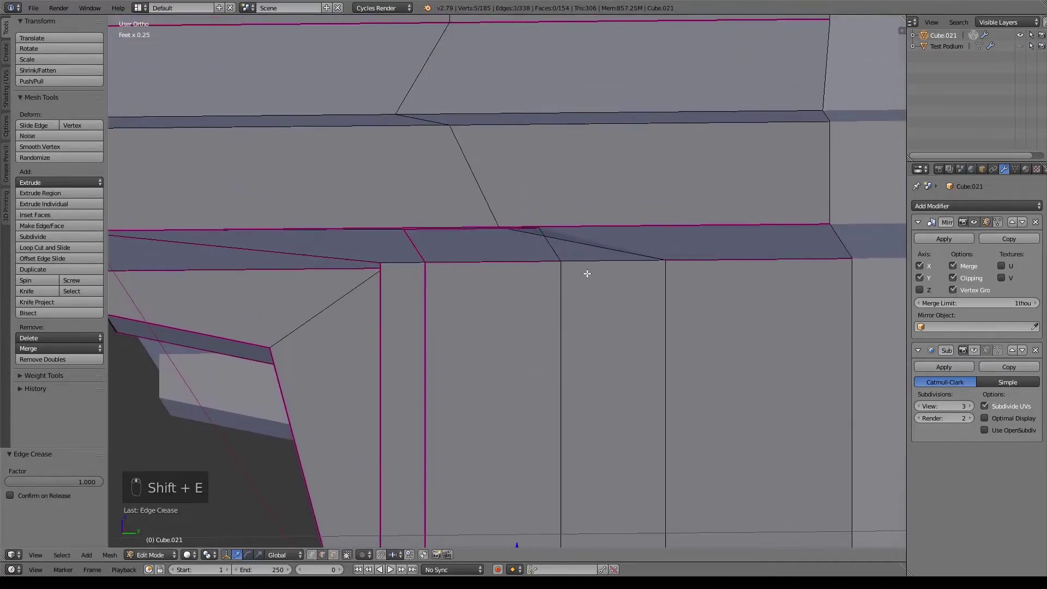
pyautogui.moveTo(538, 241); pyautogui.dragTo(558, 164, button='middle')
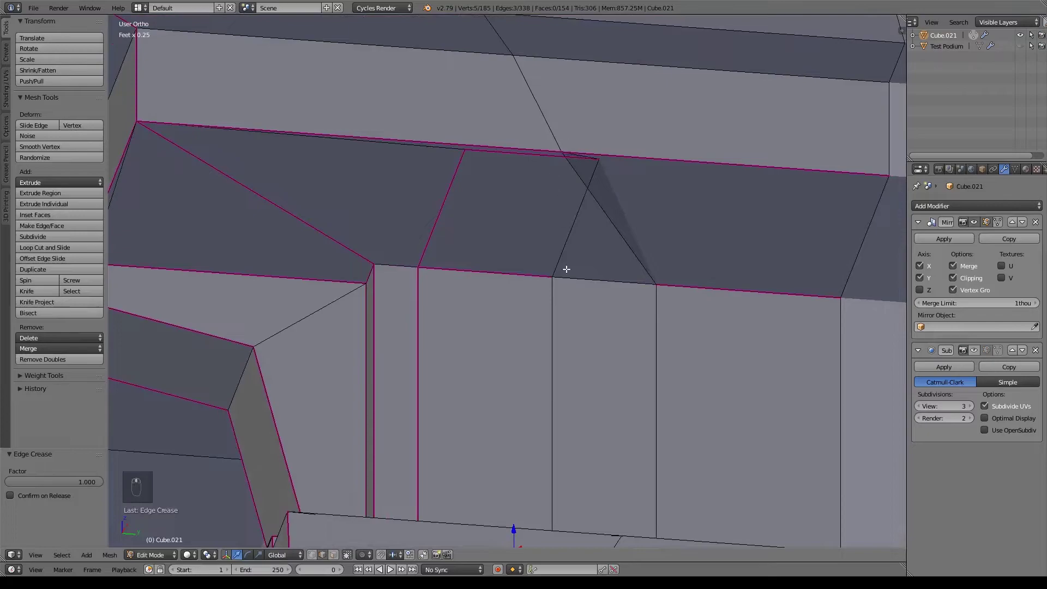
pyautogui.click(312, 554)
pyautogui.rightClick(561, 149)
pyautogui.press('g')
pyautogui.press('y')
pyautogui.click(683, 158)
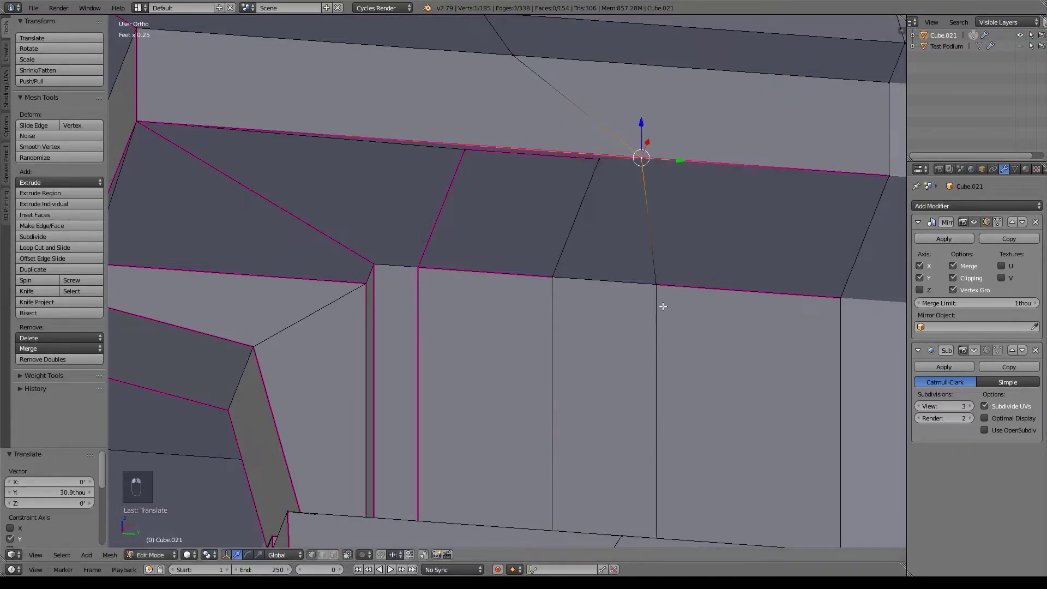
# Fully crease the two wall-top edges flanking the strip under the cornice
pyautogui.moveTo(663, 306); pyautogui.dragTo(567, 285, button='middle')
pyautogui.rightClick(597, 275)
pyautogui.keyDown('shift'); pyautogui.rightClick(406, 271); pyautogui.keyUp('shift')
pyautogui.hotkey('shift', 'e')
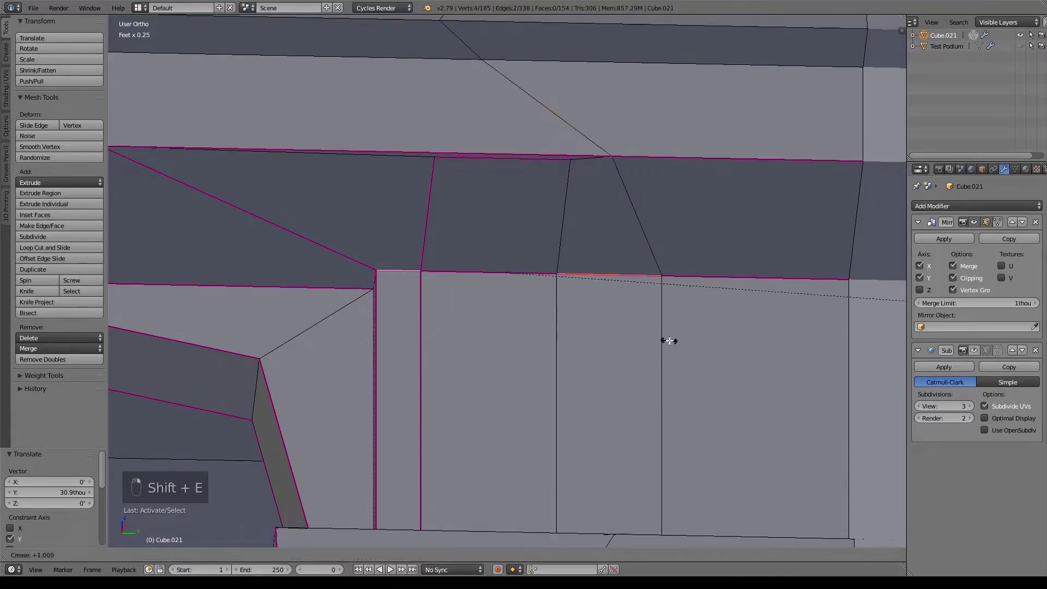
pyautogui.click(666, 341)
# Fully crease the strip's side edges farthest from the corner, on the wall and across the cornice underside
pyautogui.rightClick(578, 219)
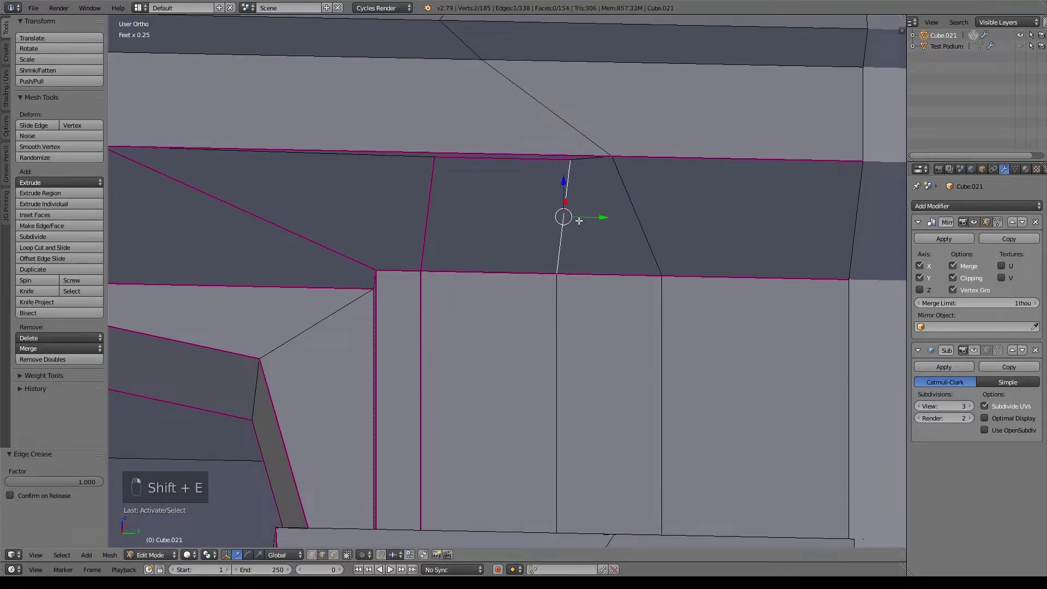
pyautogui.keyDown('shift'); pyautogui.rightClick(557, 385); pyautogui.keyUp('shift')
pyautogui.hotkey('shift', 'e')
pyautogui.click(729, 353)
# Select the wall strip's top and bottom edges and reduce their crease by a factor of -0.944
pyautogui.moveTo(525, 273); pyautogui.dragTo(543, 411, button='middle')
pyautogui.keyDown('shift'); pyautogui.rightClick(544, 411); pyautogui.keyUp('shift')
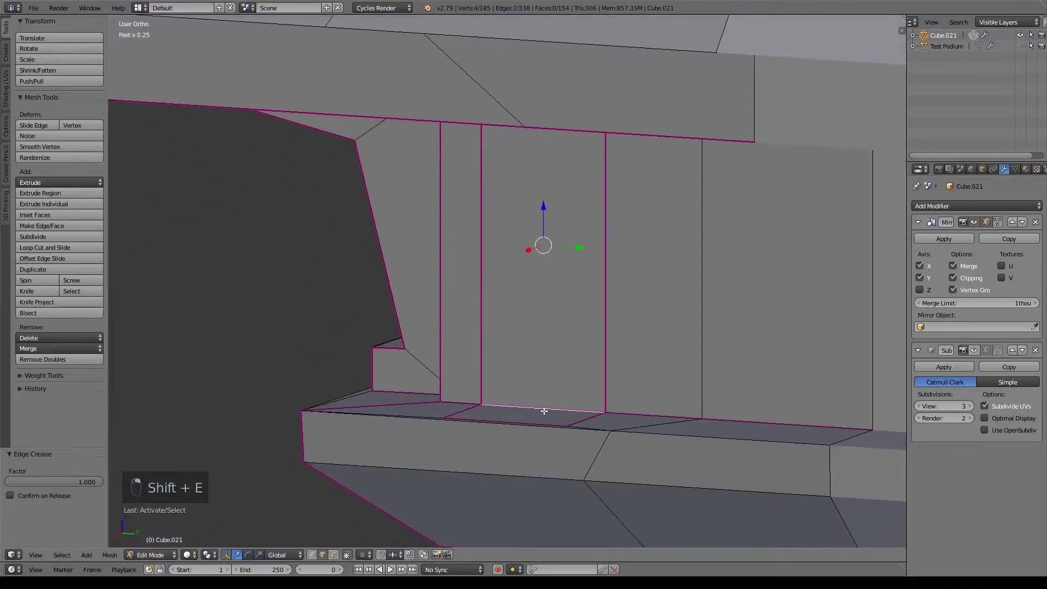
pyautogui.hotkey('shift', 'e')
pyautogui.click(551, 236)
pyautogui.hotkey('shift', 'e')
pyautogui.click(537, 242)
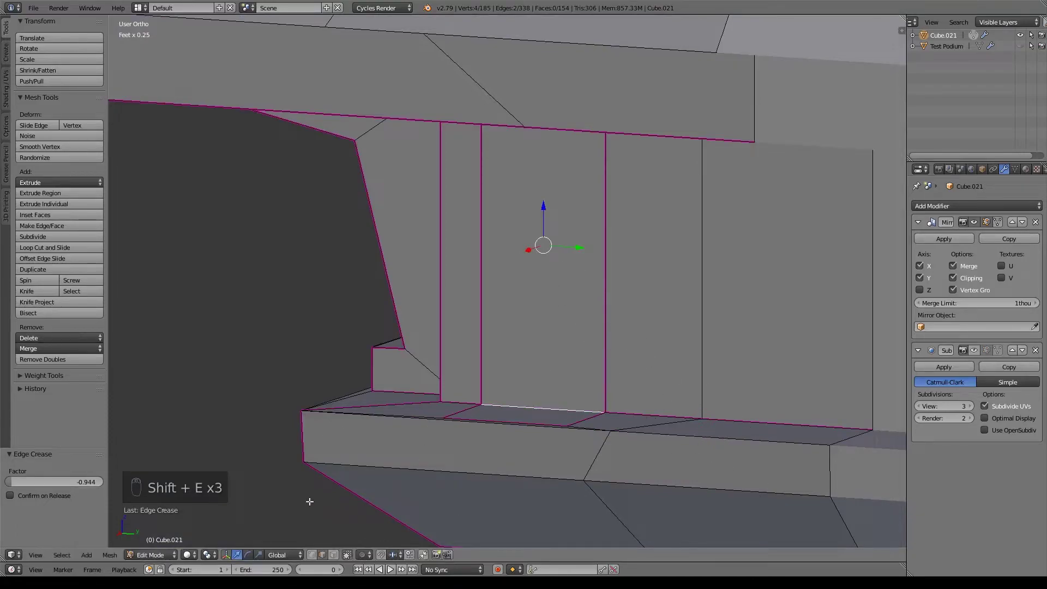
# Extrude the strip's wall, ledge and cornice-underside faces in place and scale the extrusion to 0.736 along Z
pyautogui.rightClick(559, 355)
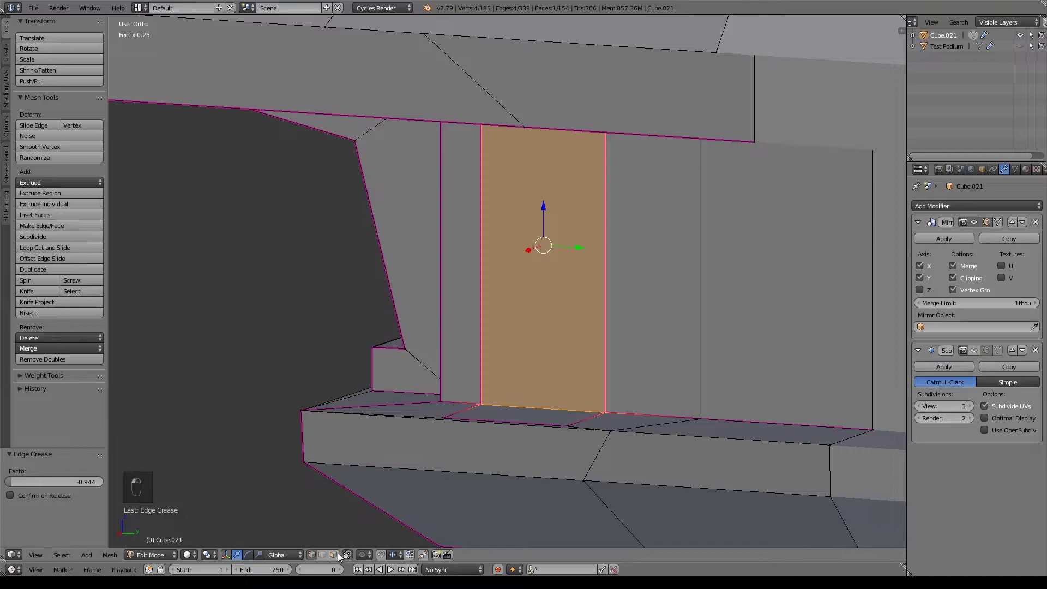
pyautogui.keyDown('shift'); pyautogui.rightClick(528, 423); pyautogui.keyUp('shift')
pyautogui.moveTo(582, 436); pyautogui.dragTo(551, 170, button='middle')
pyautogui.keyDown('shift'); pyautogui.rightClick(538, 136); pyautogui.keyUp('shift')
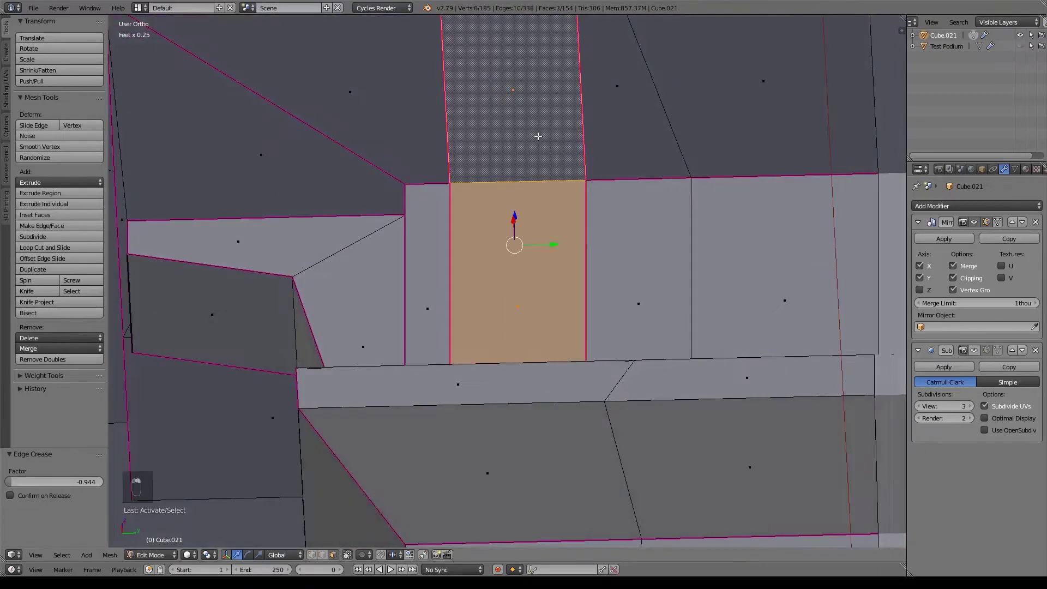
pyautogui.press('KP_1')
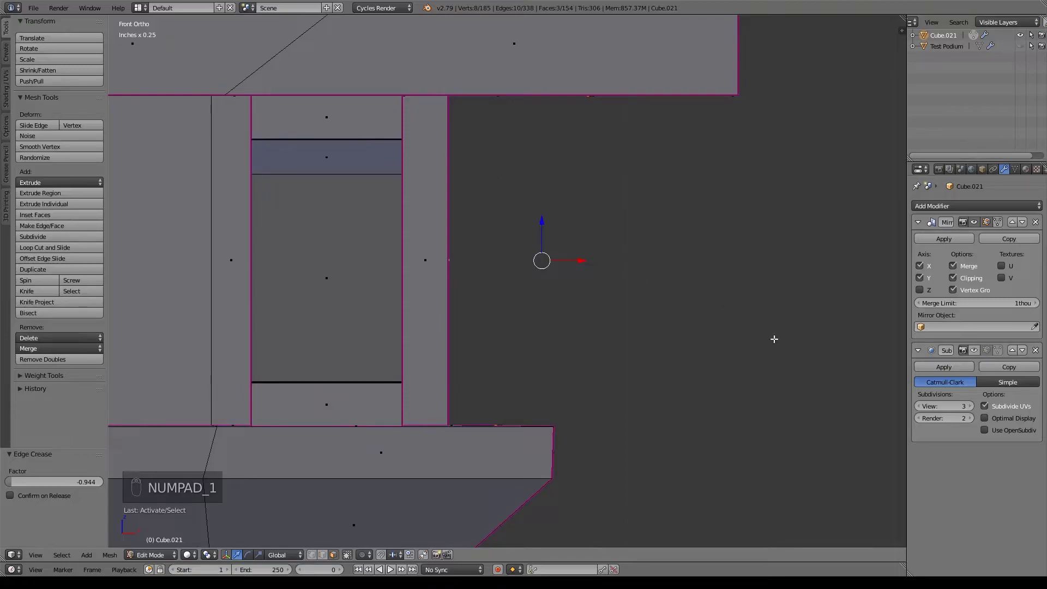
pyautogui.press('e')
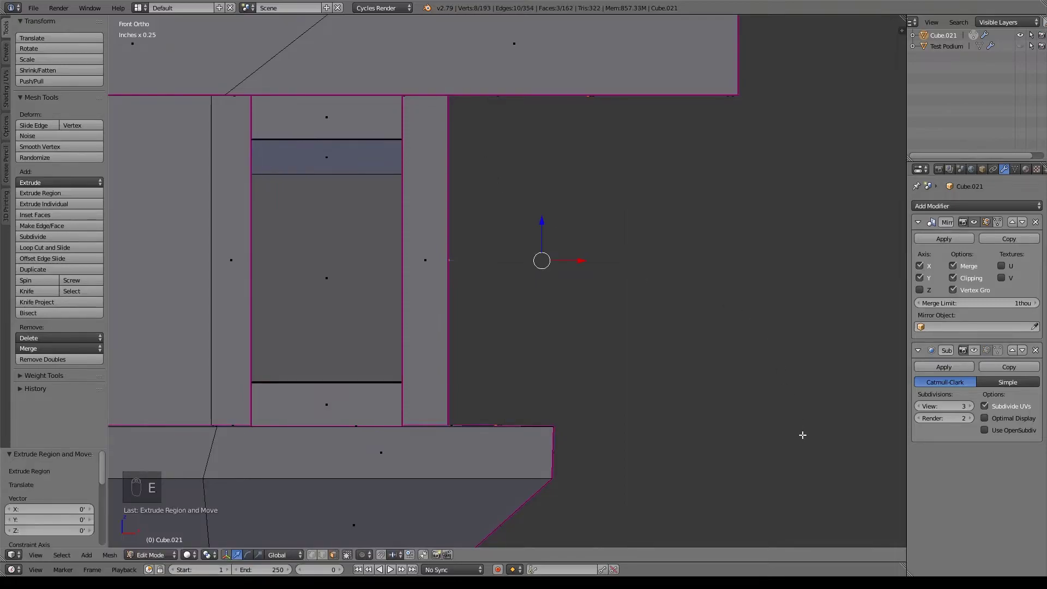
pyautogui.press('s')
pyautogui.press('z')
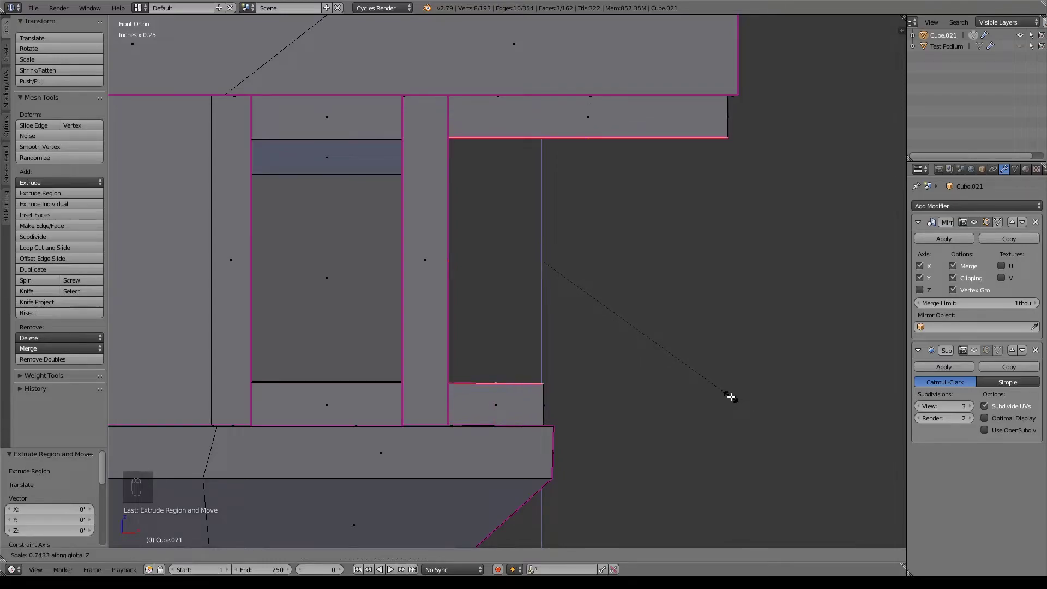
pyautogui.click(730, 396)
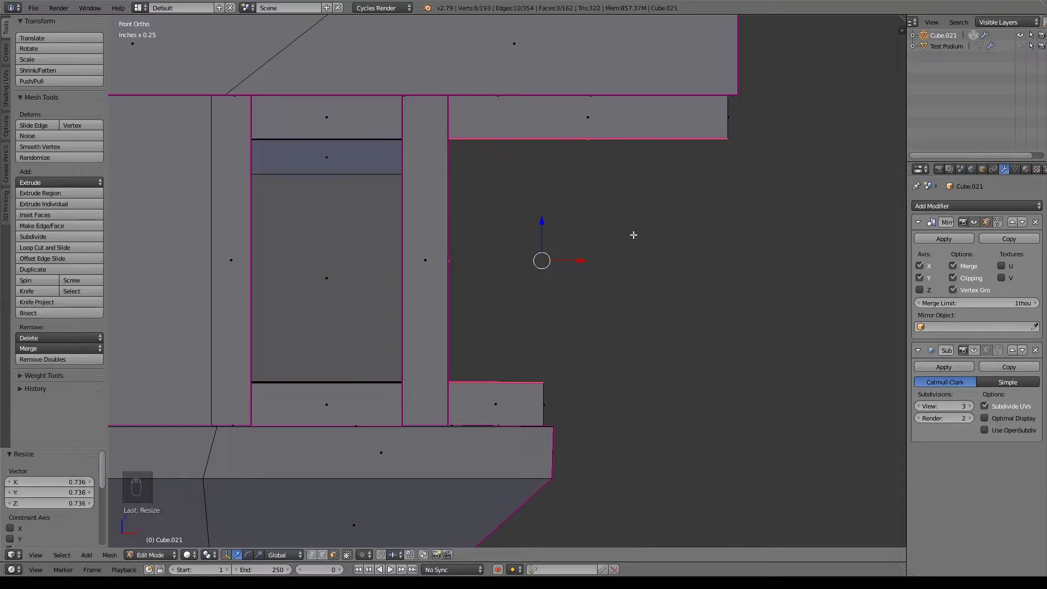
# Select the extruded bracket's vertical wall face and move it 24 thou outward along X
pyautogui.moveTo(587, 264); pyautogui.dragTo(481, 239, button='middle')
pyautogui.rightClick(483, 240)
pyautogui.press('KP_1')
pyautogui.press('KP_3')
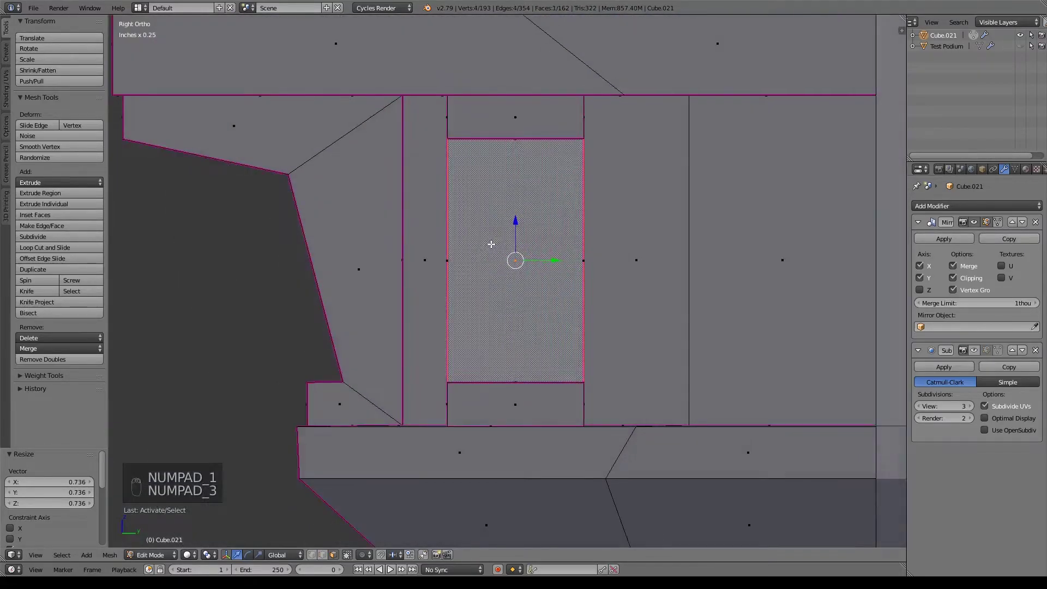
pyautogui.press('KP_1')
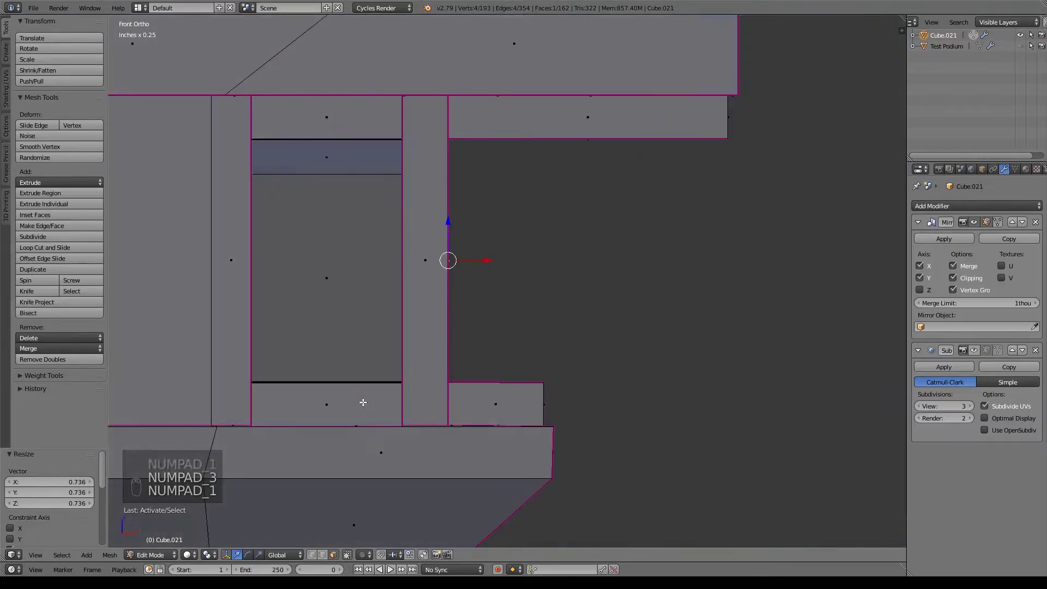
pyautogui.press('g')
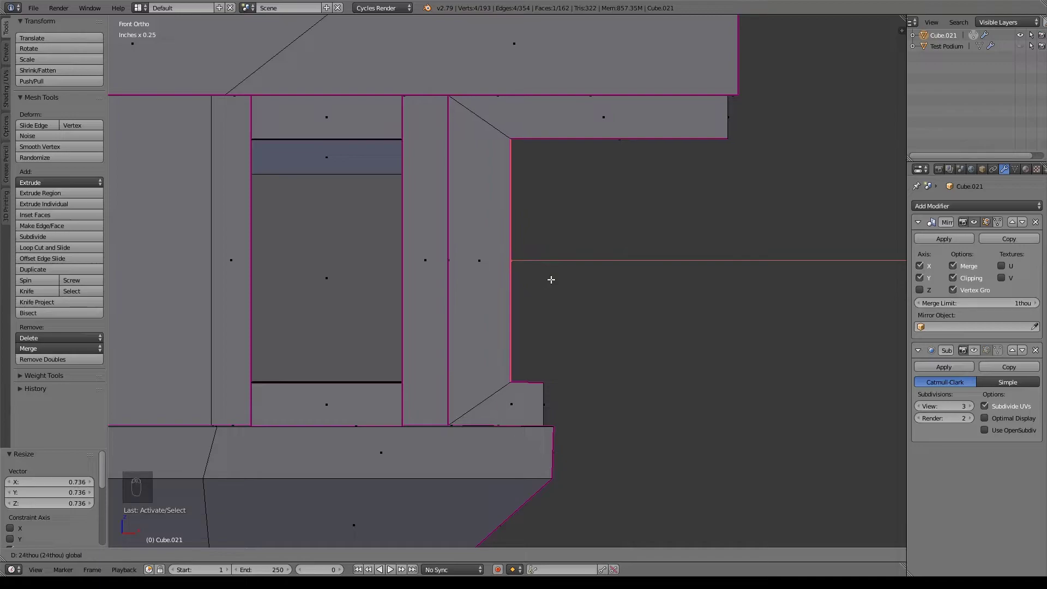
pyautogui.click(552, 286)
# Lower the side bracket's upper inner edge about 13 thou and shift it outward along X, finishing with a 3.36 thou move
pyautogui.moveTo(587, 251); pyautogui.dragTo(515, 131, button='middle')
pyautogui.click(322, 554)
pyautogui.click(524, 137)
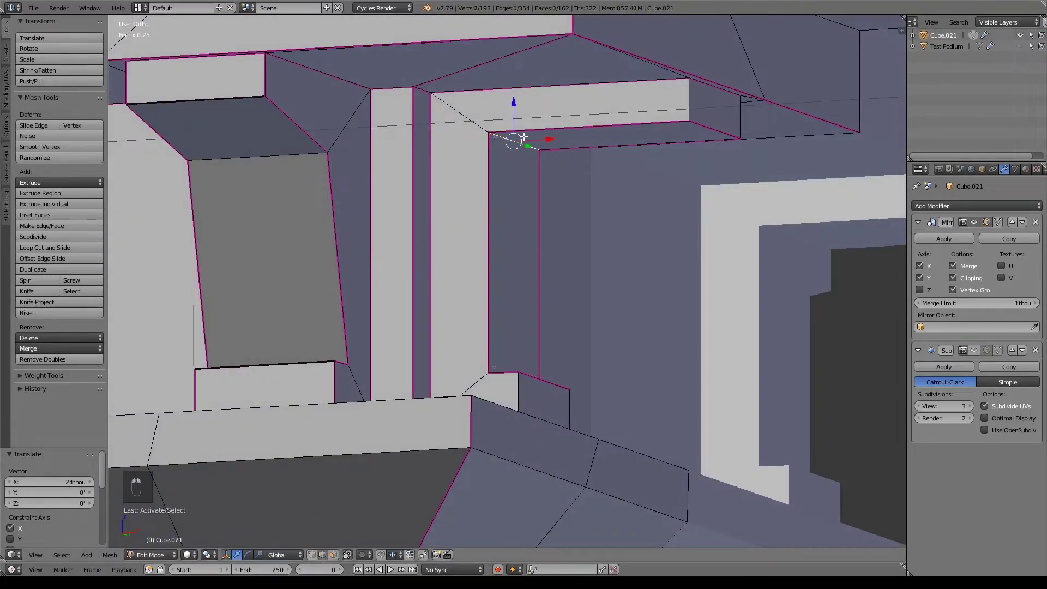
pyautogui.press('KP_1')
pyautogui.moveTo(515, 105); pyautogui.dragTo(521, 133)
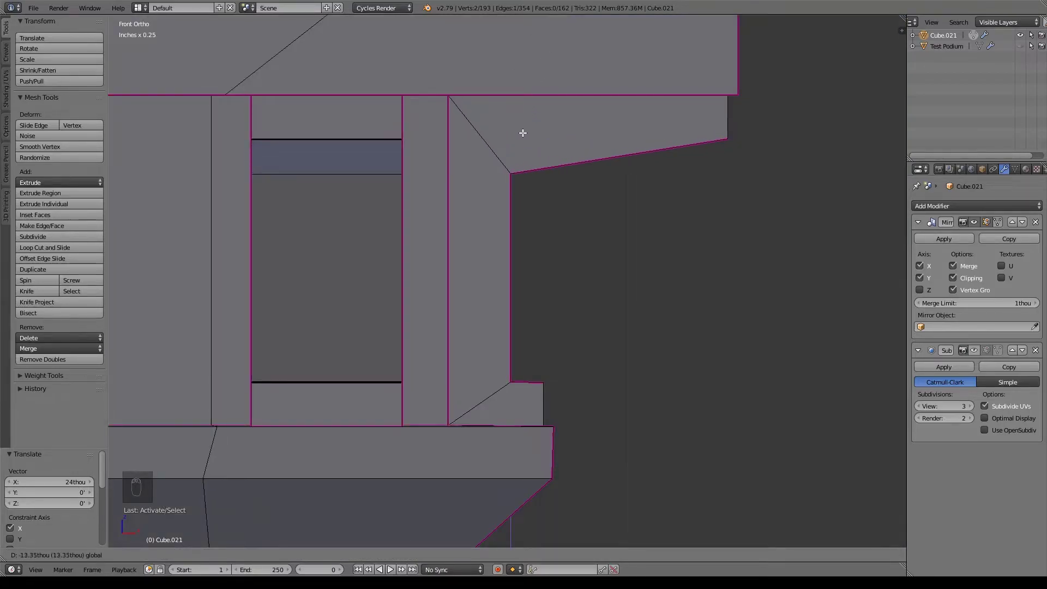
pyautogui.click(511, 170)
pyautogui.moveTo(557, 170); pyautogui.dragTo(593, 175)
pyautogui.moveTo(764, 296); pyautogui.dragTo(598, 205, button='middle')
pyautogui.moveTo(587, 174); pyautogui.dragTo(596, 175)
pyautogui.moveTo(596, 175); pyautogui.dragTo(641, 343, button='middle')
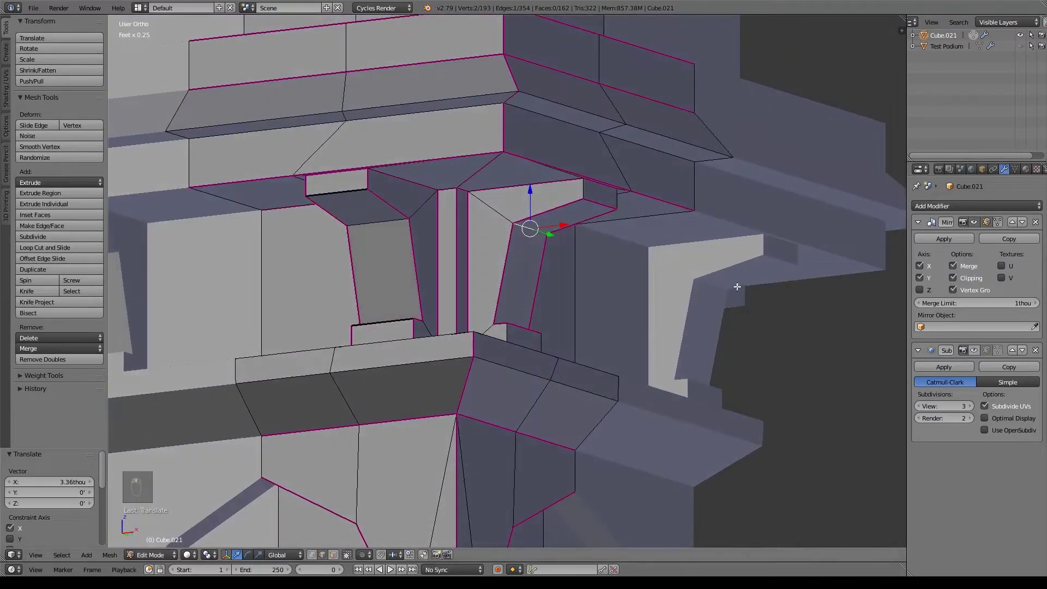
# Reduce the crease of the side bracket's two outer crosswise edges by -0.418, show the subdivision preview, and adjust the crease further
pyautogui.rightClick(615, 214)
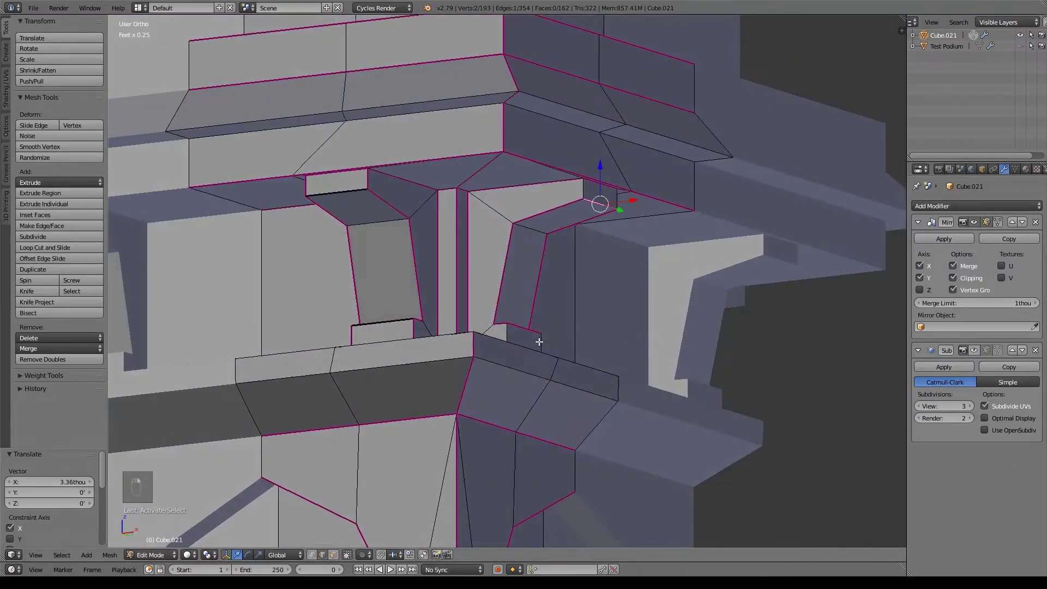
pyautogui.keyDown('alt'); pyautogui.keyDown('shift'); pyautogui.rightClick(528, 327); pyautogui.keyUp('shift'); pyautogui.keyUp('alt')
pyautogui.hotkey('shift', 'e')
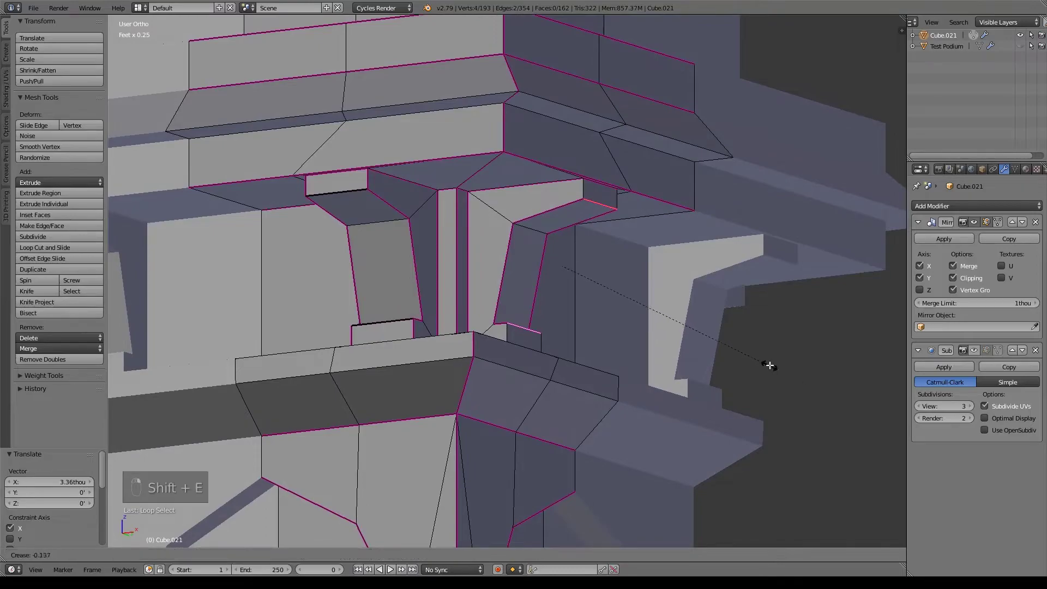
pyautogui.click(702, 337)
pyautogui.click(974, 350)
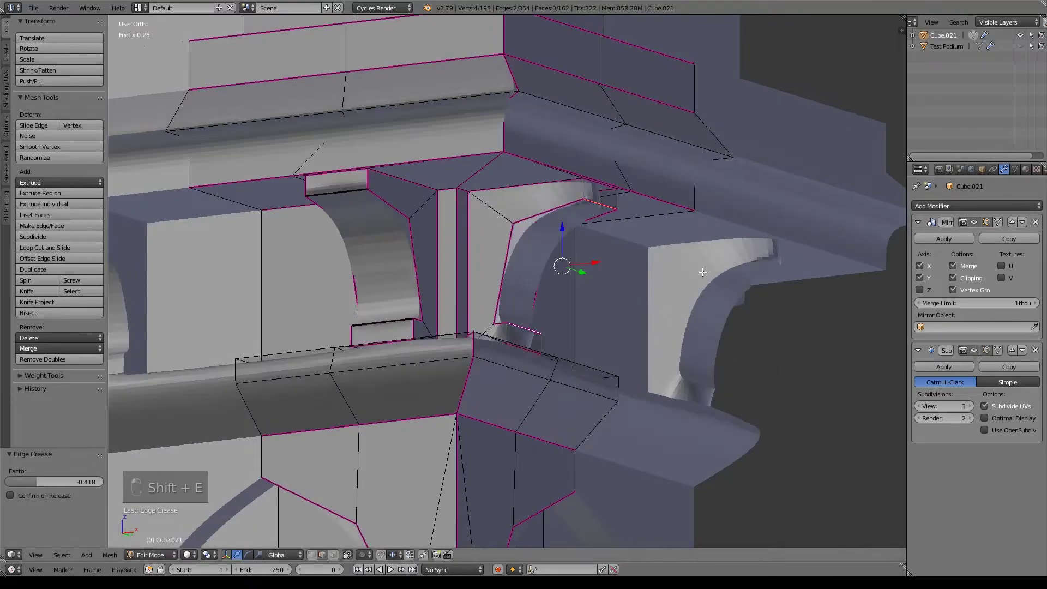
pyautogui.hotkey('shift', 'e')
pyautogui.click(754, 319)
# Fully crease the vertical edges of the side bracket's upper and lower end faces
pyautogui.keyDown('shift'); pyautogui.rightClick(617, 200); pyautogui.keyUp('shift')
pyautogui.keyDown('shift'); pyautogui.rightClick(511, 332); pyautogui.keyUp('shift')
pyautogui.hotkey('shift', 'e')
pyautogui.click(731, 334)
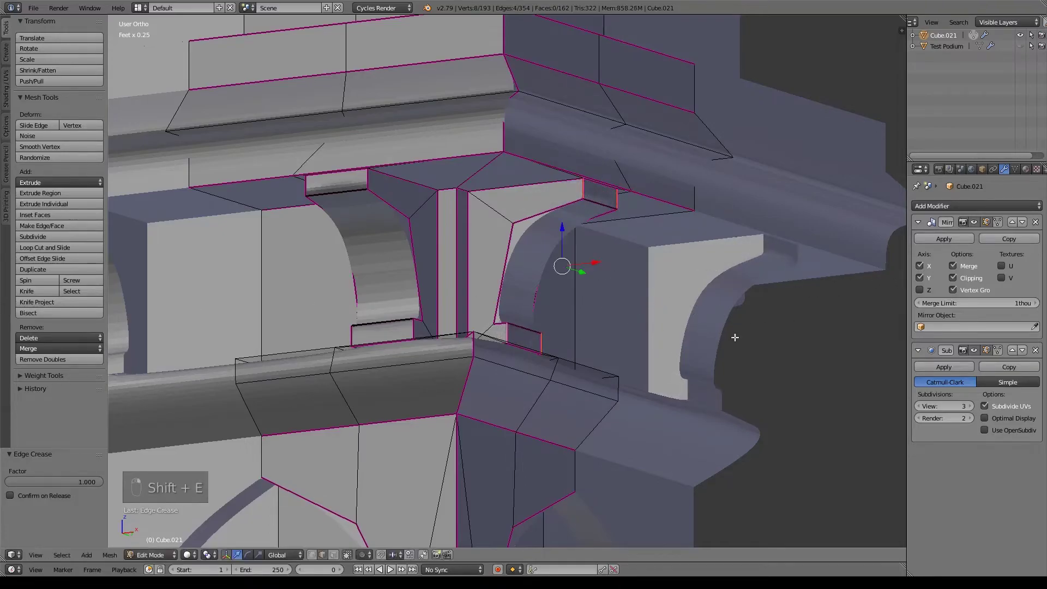
# Leave Edit Mode and inspect the smoothed podium and its brackets from several angles and distances
pyautogui.scroll(-3, 669, 346)
pyautogui.press('Tab')
pyautogui.scroll(2, 449, 378)
pyautogui.moveTo(449, 378); pyautogui.dragTo(555, 384, button='middle')
pyautogui.scroll(2, 555, 384)
pyautogui.scroll(-3, 555, 384)
pyautogui.moveTo(580, 418); pyautogui.dragTo(557, 208, button='middle')
pyautogui.scroll(2, 459, 404)
pyautogui.scroll(-2, 587, 229)
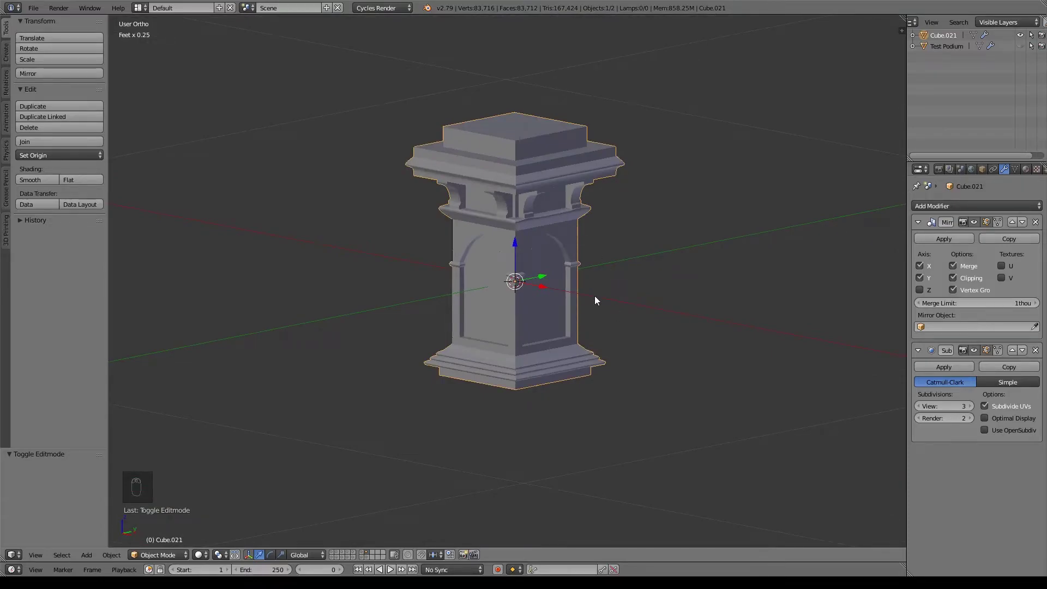
# Duplicate the podium in place and hide the original
pyautogui.hotkey('shift', 'd')
pyautogui.rightClick(571, 217)
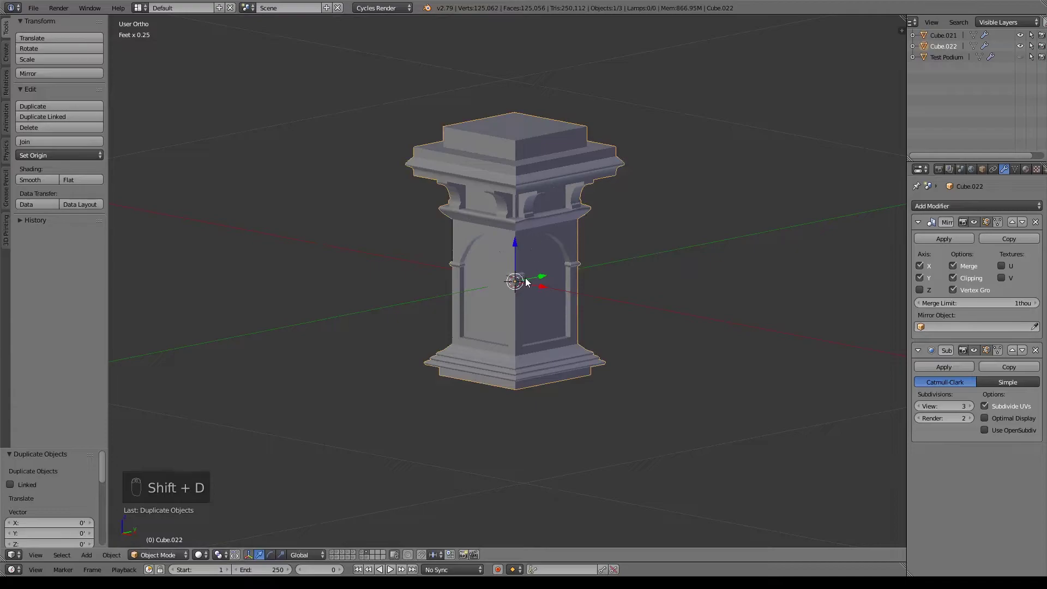
pyautogui.click(1020, 35)
# Rename the hidden original podium object as Podium
pyautogui.doubleClick(950, 47)
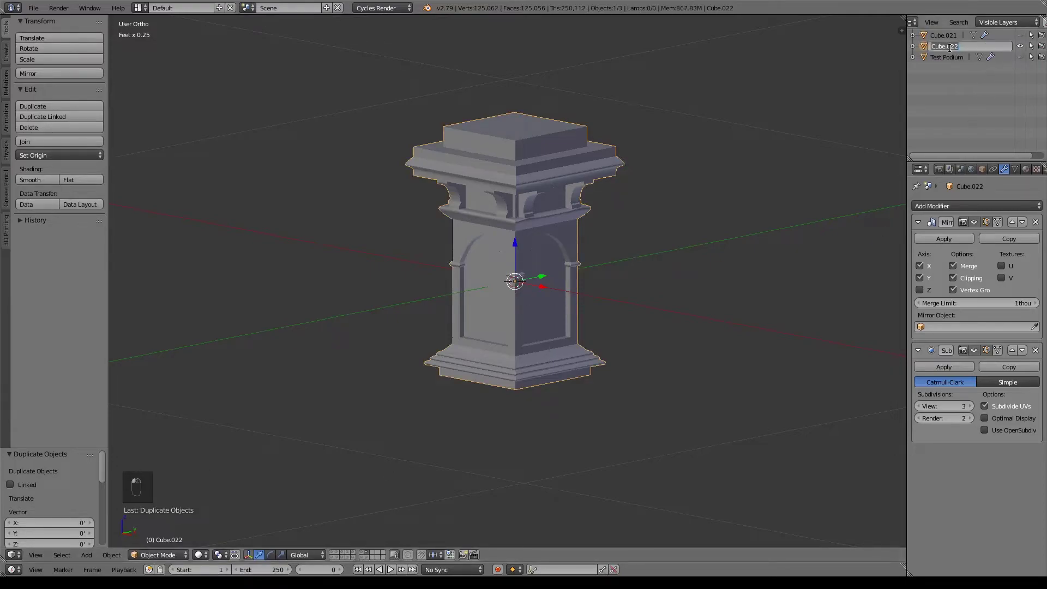
pyautogui.doubleClick(948, 35)
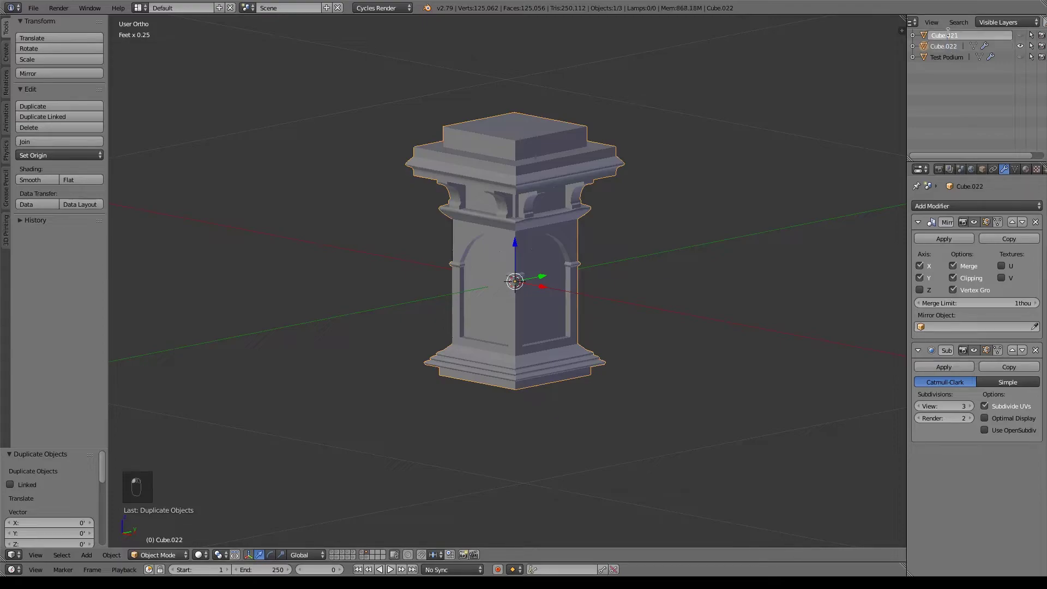
pyautogui.press('BackSpace')
pyautogui.press('BackSpace')
pyautogui.press('BackSpace')
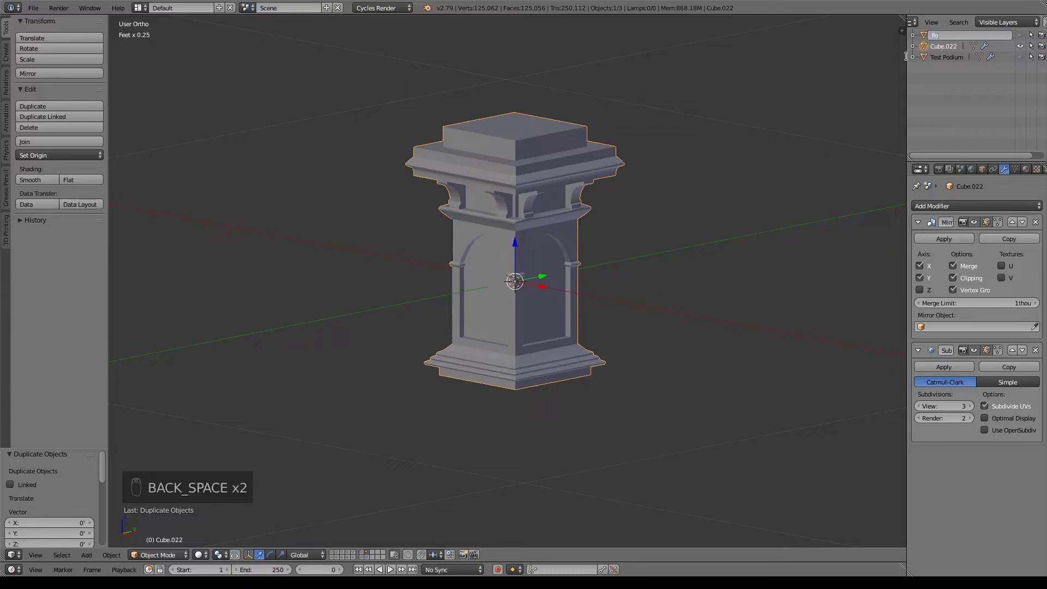
pyautogui.press('BackSpace')
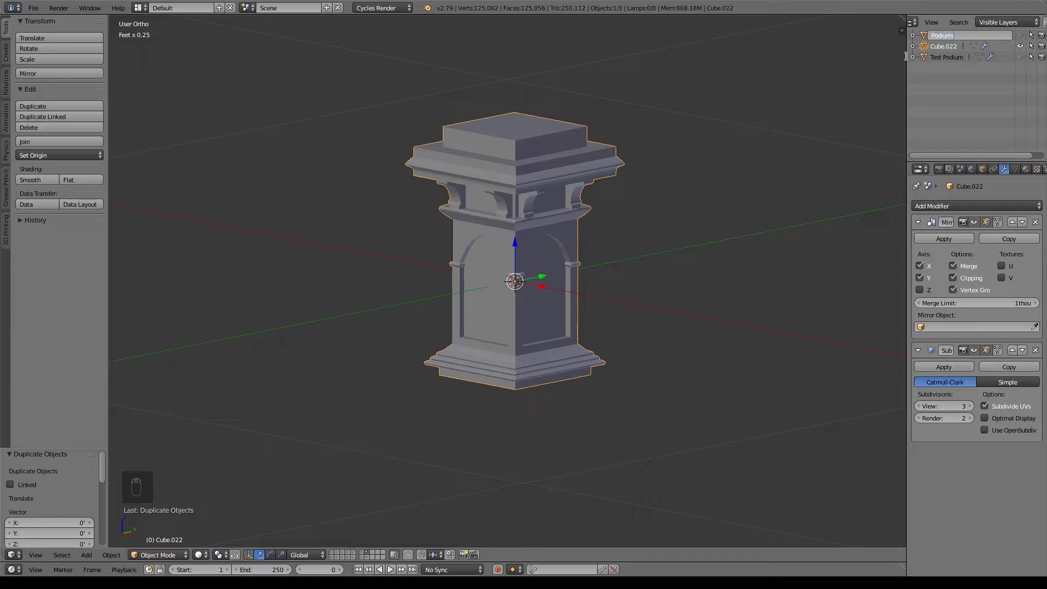
pyautogui.press('Return')
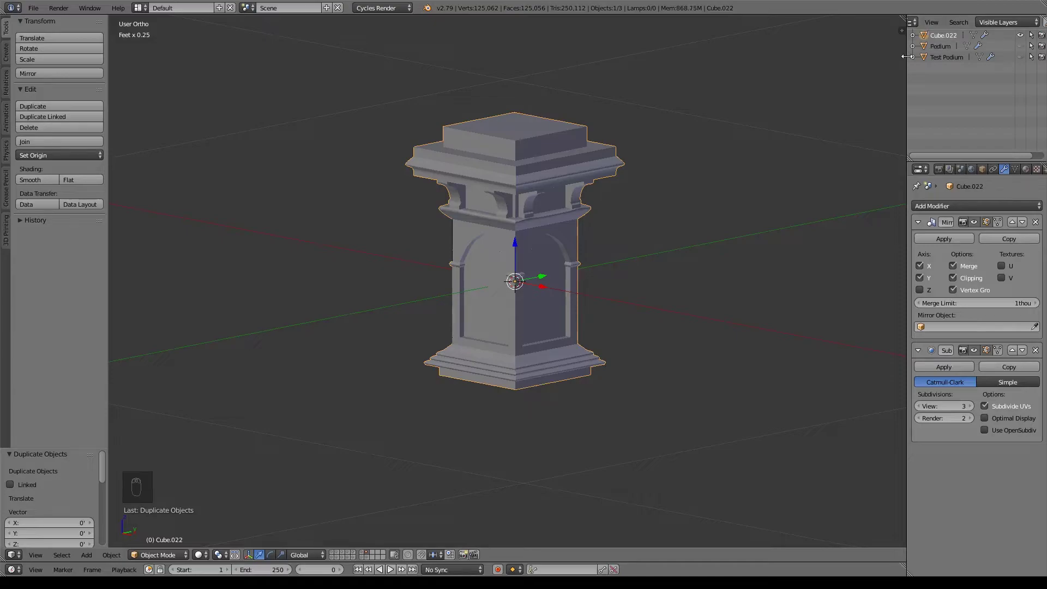
# Rename the visible duplicate object as Podium2
pyautogui.click(940, 47)
pyautogui.keyDown('ctrl'); pyautogui.click(942, 36); pyautogui.keyUp('ctrl')
pyautogui.moveTo(967, 34); pyautogui.dragTo(910, 35)
pyautogui.write('Podium2')
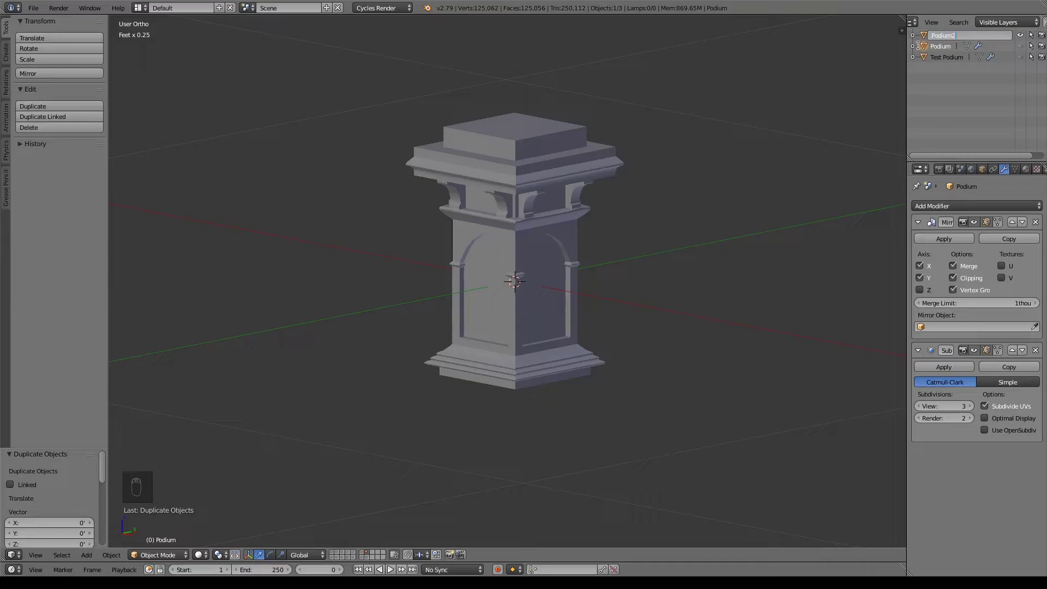
pyautogui.press('Return')
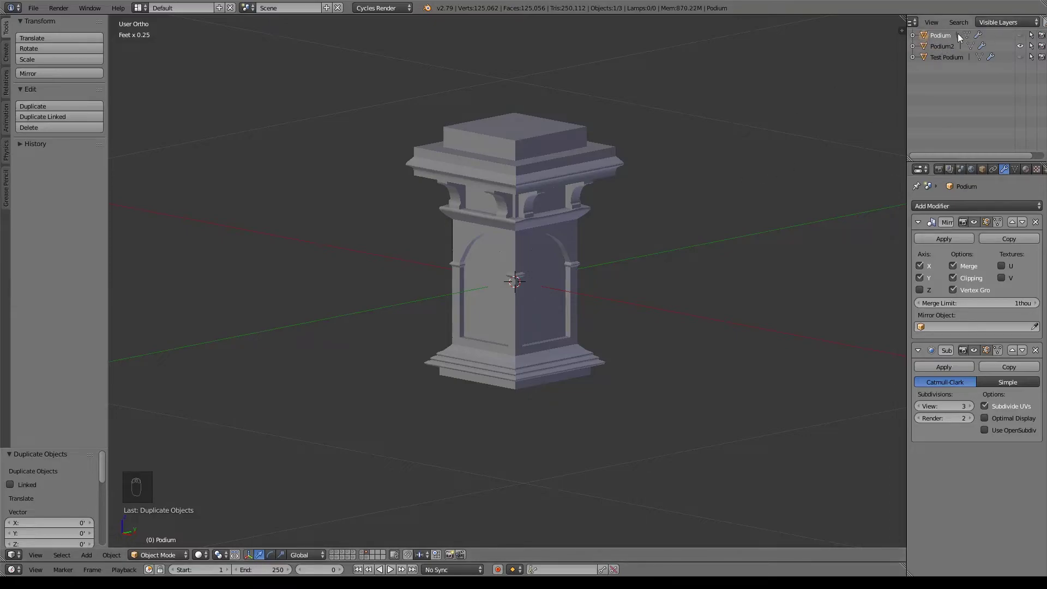
# Apply the Mirror modifier on Podium2 and enter Edit Mode on its mesh
pyautogui.click(942, 47)
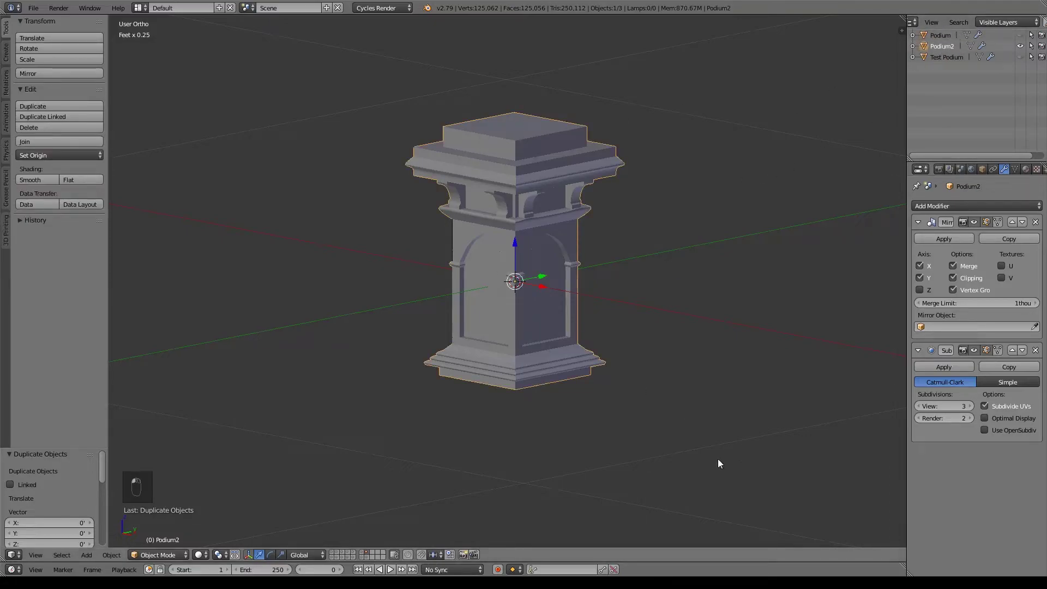
pyautogui.click(954, 238)
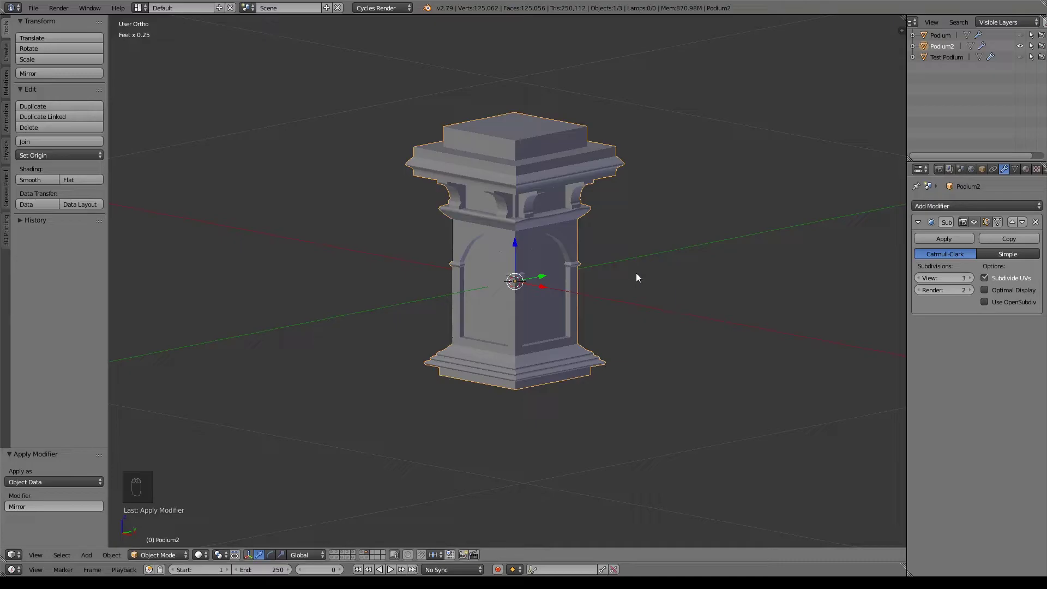
pyautogui.press('Tab')
# Select the outer Y-side vertices of the cap, cornice and upper brackets in right wireframe view and move them about -15.3 thou along Y
pyautogui.moveTo(619, 296); pyautogui.dragTo(522, 278, button='middle')
pyautogui.keyDown('shift'); pyautogui.scroll(2, 535, 236); pyautogui.keyUp('shift')
pyautogui.scroll(7, 545, 273)
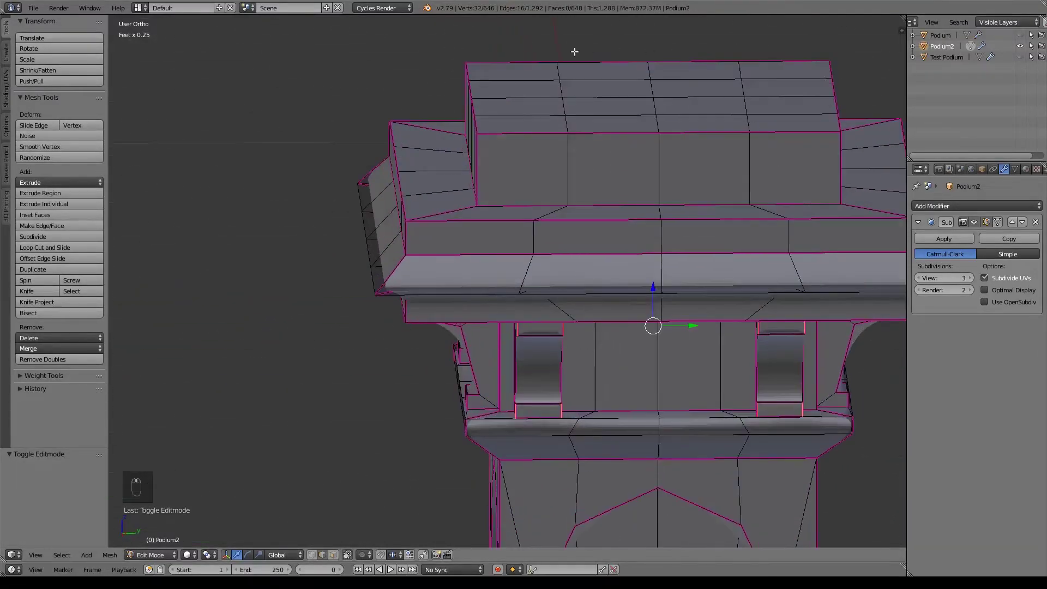
pyautogui.press('KP_3')
pyautogui.scroll(-5, 589, 322)
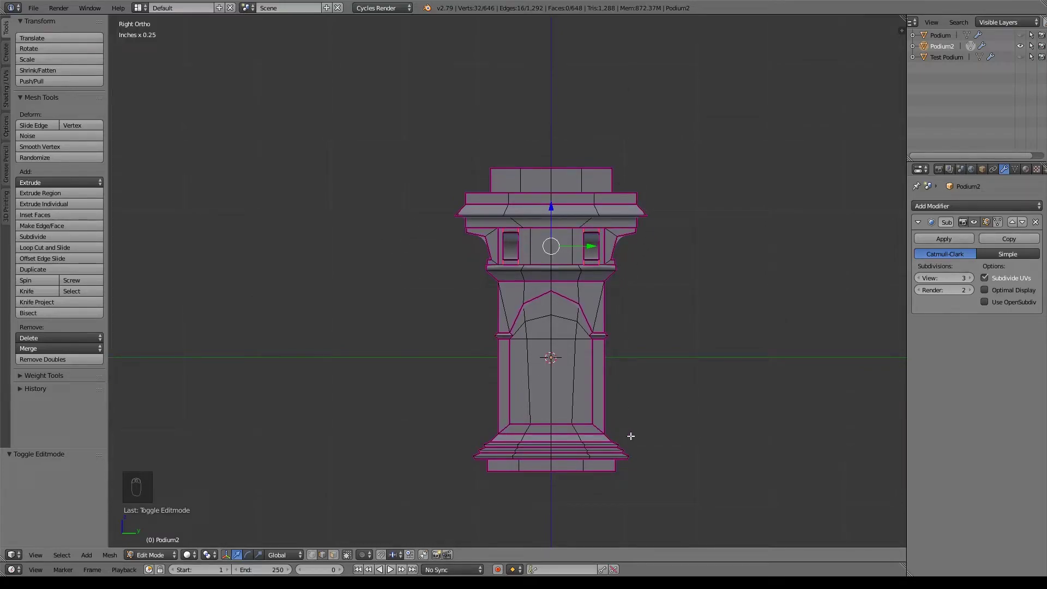
pyautogui.scroll(4, 658, 186)
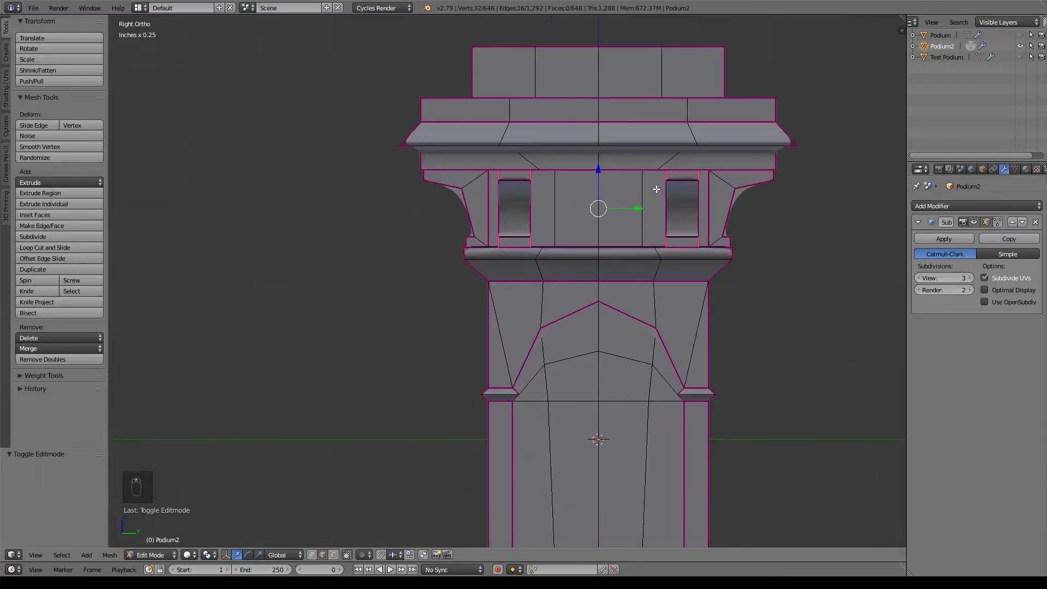
pyautogui.press('ctrl+KP_Add')
pyautogui.keyDown('shift'); pyautogui.moveTo(561, 270); pyautogui.dragTo(554, 277, button='middle'); pyautogui.keyUp('shift')
pyautogui.press('a')
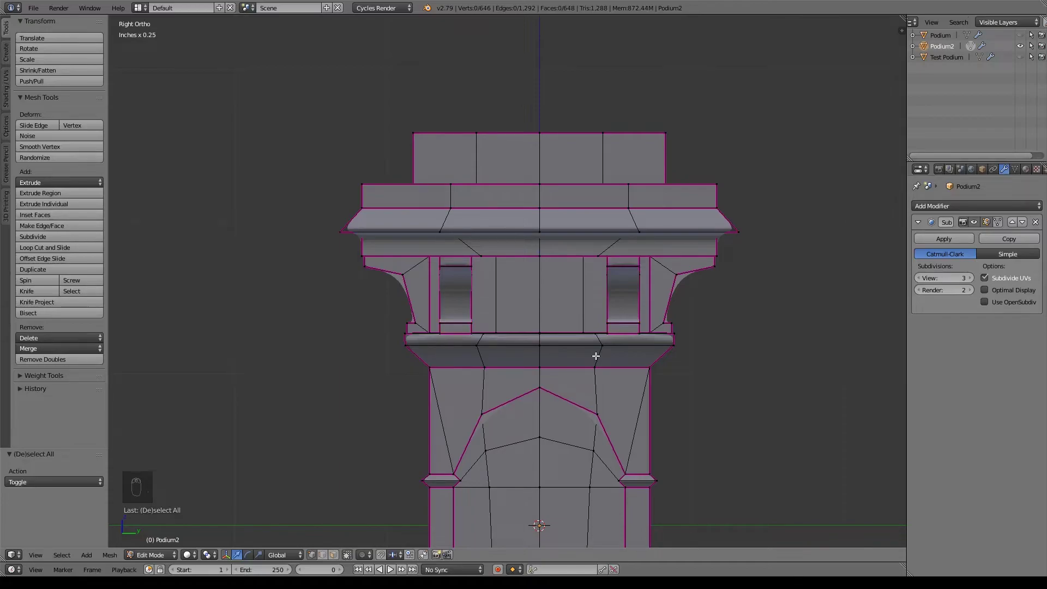
pyautogui.press('z')
pyautogui.press('b')
pyautogui.moveTo(318, 82); pyautogui.dragTo(420, 291)
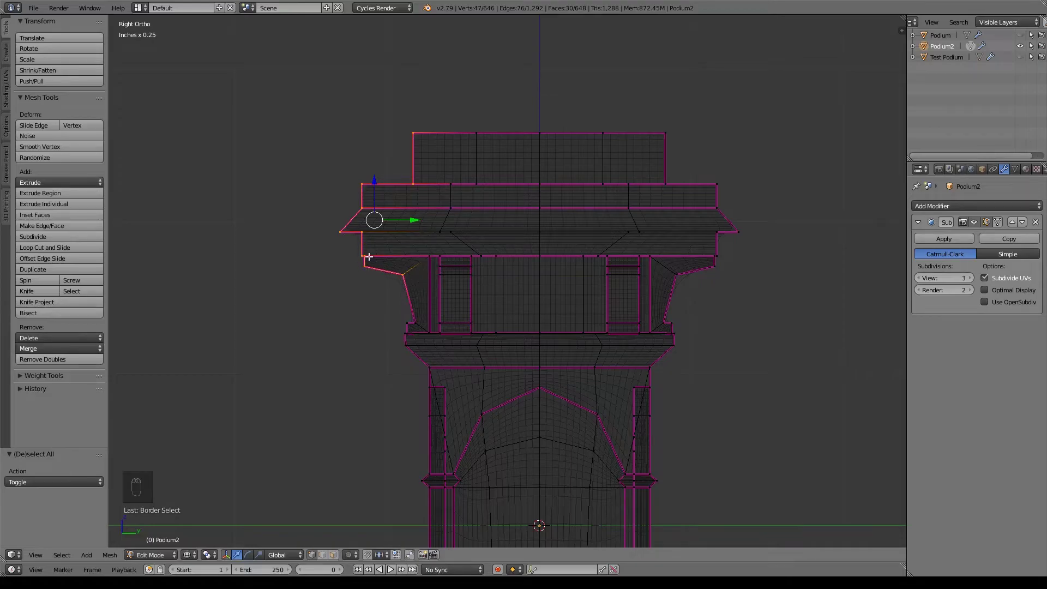
pyautogui.press('b')
pyautogui.moveTo(660, 107); pyautogui.dragTo(758, 293)
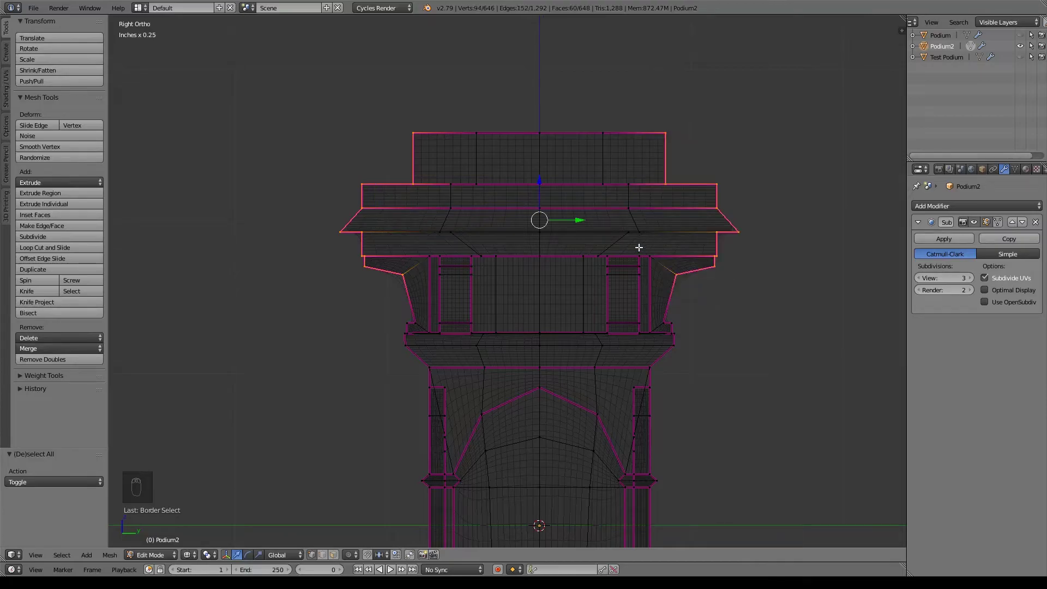
pyautogui.moveTo(579, 219); pyautogui.dragTo(571, 220)
# Remove the +Y end of the cap block and the +Y brackets' elbow from the selection, and move the rest about -22.4 thou along Y
pyautogui.press('b')
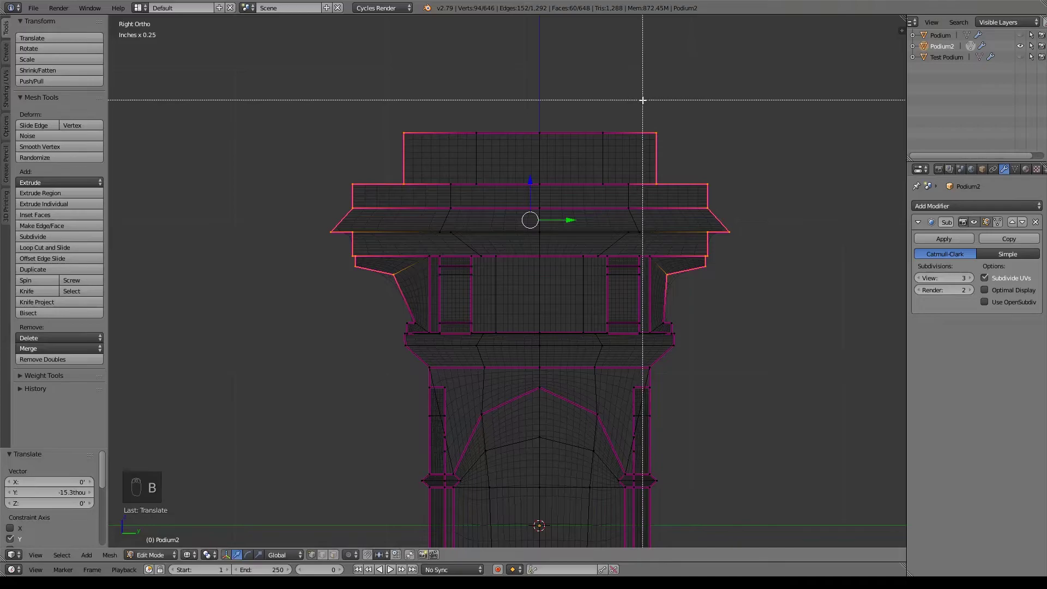
pyautogui.moveTo(642, 100); pyautogui.dragTo(690, 202, button='middle')
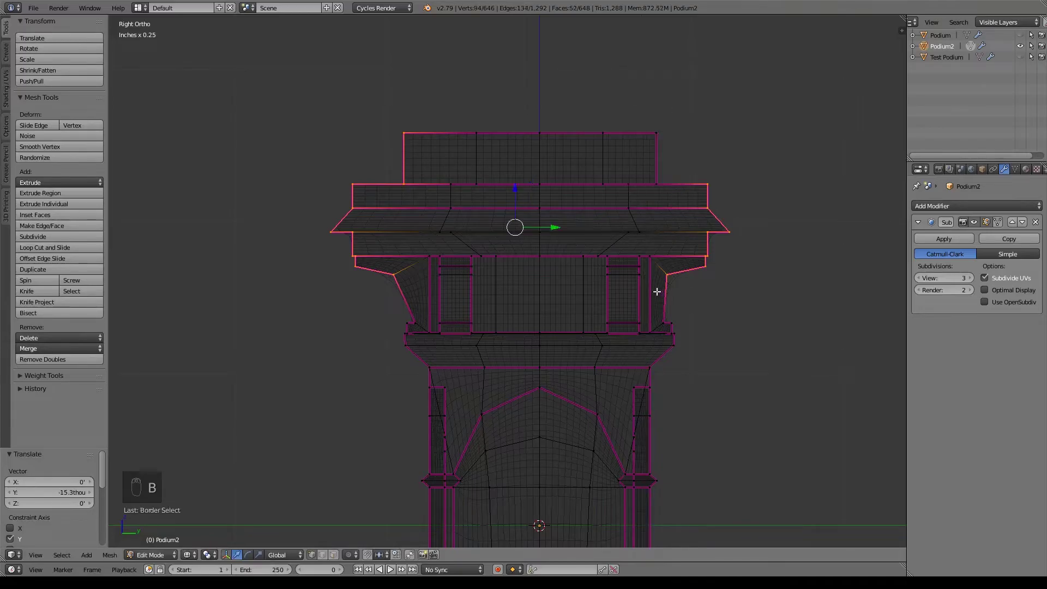
pyautogui.press('b')
pyautogui.moveTo(659, 265); pyautogui.dragTo(685, 287, button='middle')
pyautogui.moveTo(553, 224); pyautogui.dragTo(539, 223)
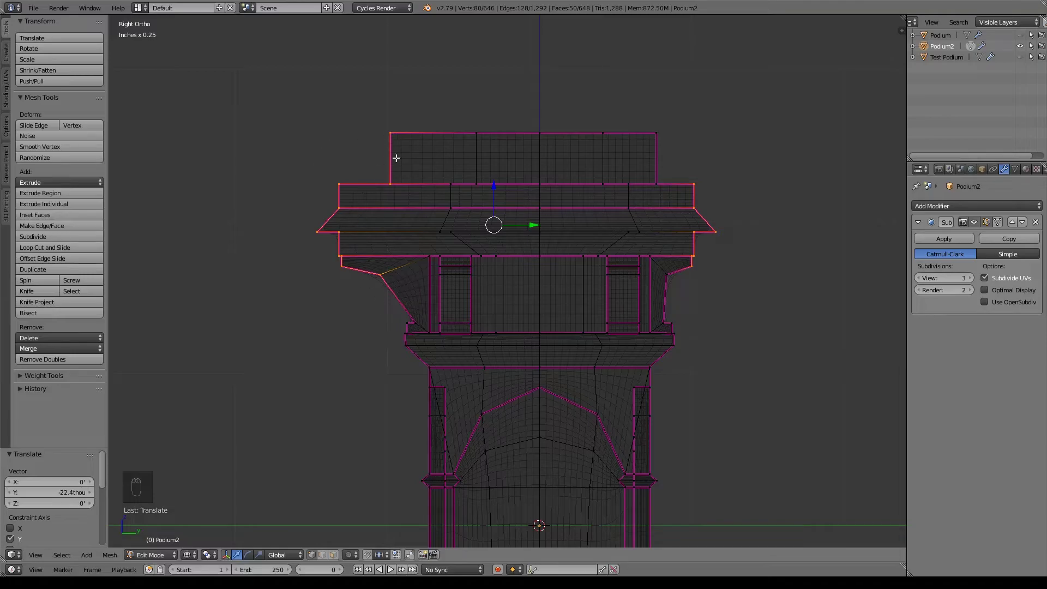
pyautogui.press('z')
pyautogui.moveTo(397, 307)
pyautogui.mouseDown(button='middle')
pyautogui.moveTo(414, 273)
pyautogui.moveTo(472, 223)
pyautogui.moveTo(480, 244)
pyautogui.mouseUp(button='middle')
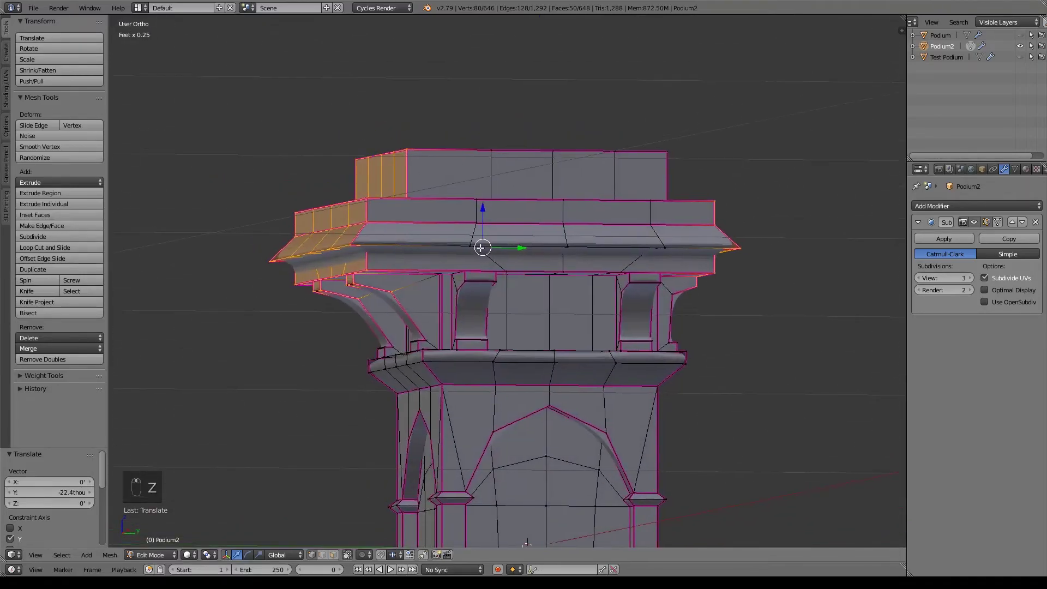
# Select the cap block's top vertices and tilt them about 12.3° plus a further 2.59° in right view
pyautogui.press('KP_3')
pyautogui.press('z')
pyautogui.press('a')
pyautogui.press('b')
pyautogui.moveTo(337, 116); pyautogui.dragTo(673, 202)
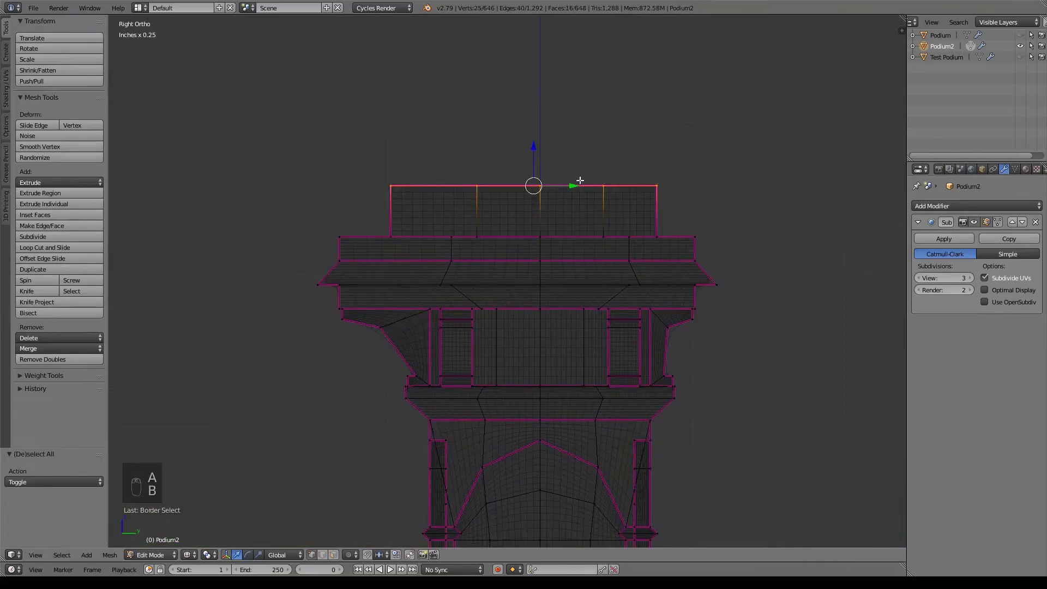
pyautogui.press('r')
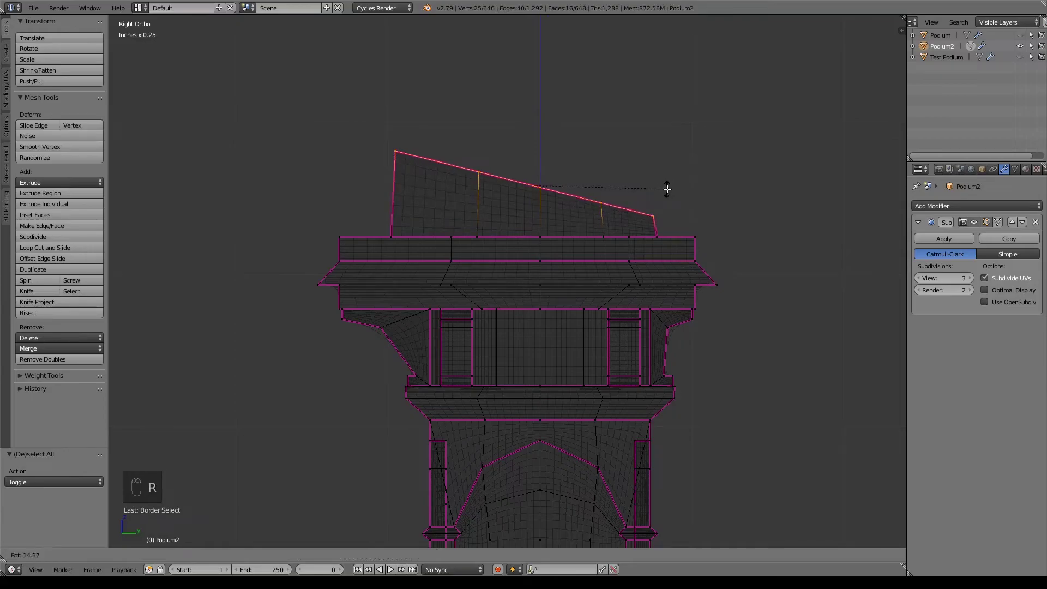
pyautogui.click(668, 187)
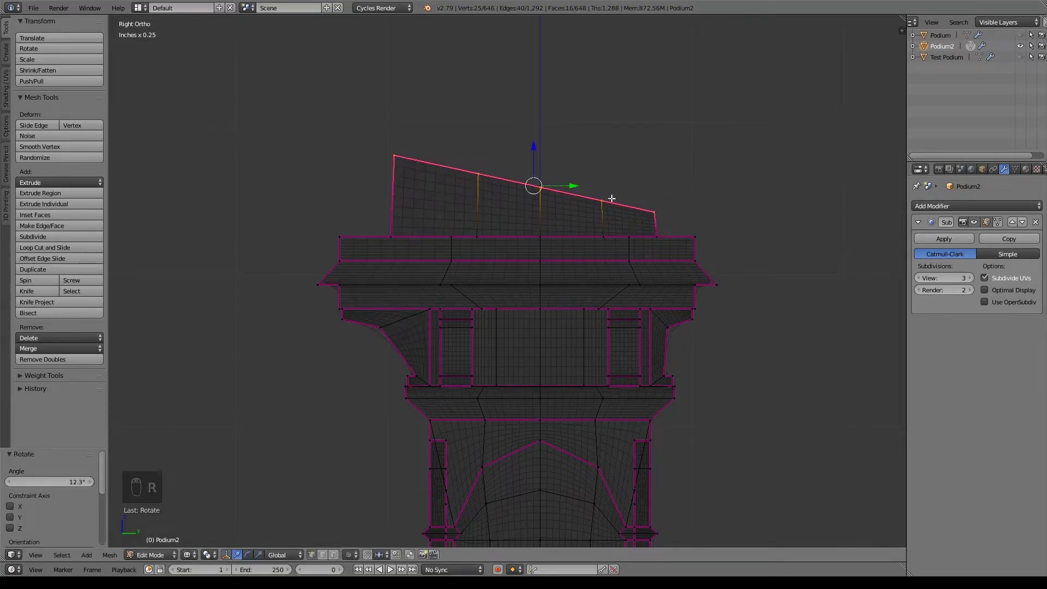
pyautogui.press('r')
pyautogui.click(689, 188)
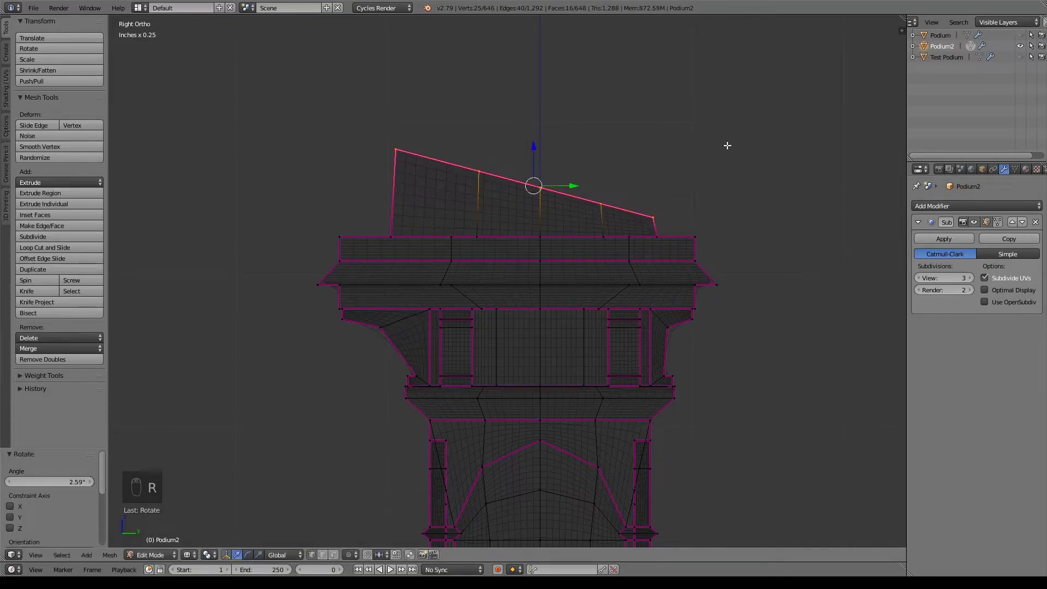
# Move the top vertices at the sloped cap block's low end about 6.49 thou along Y to make that end vertical
pyautogui.scroll(4, 709, 145)
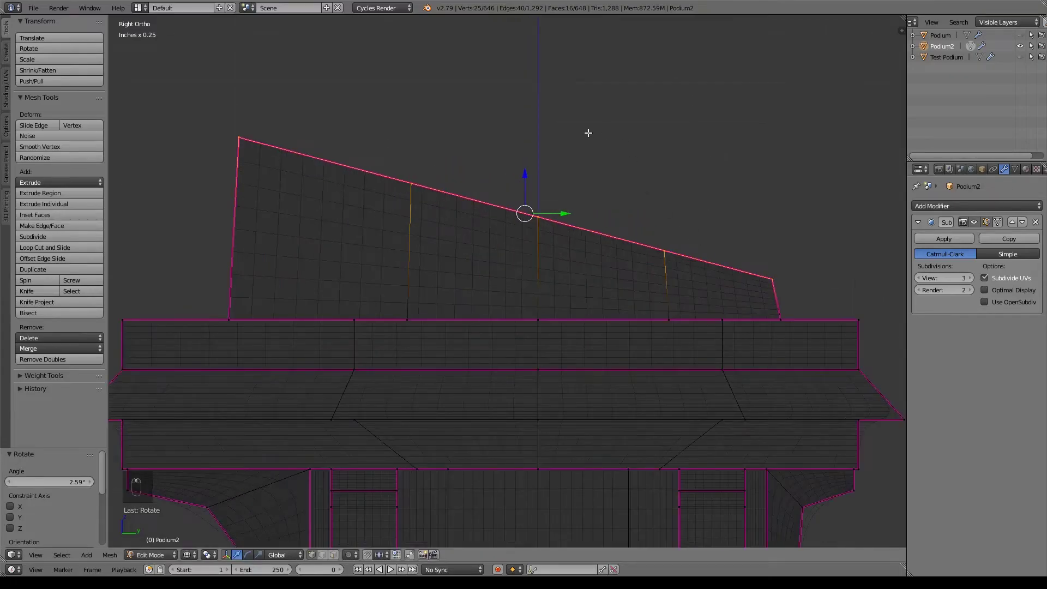
pyautogui.press('a')
pyautogui.keyDown('shift'); pyautogui.moveTo(746, 239); pyautogui.dragTo(694, 243, button='middle'); pyautogui.keyUp('shift')
pyautogui.press('b')
pyautogui.moveTo(709, 268); pyautogui.dragTo(784, 316)
pyautogui.press('g')
pyautogui.press('y')
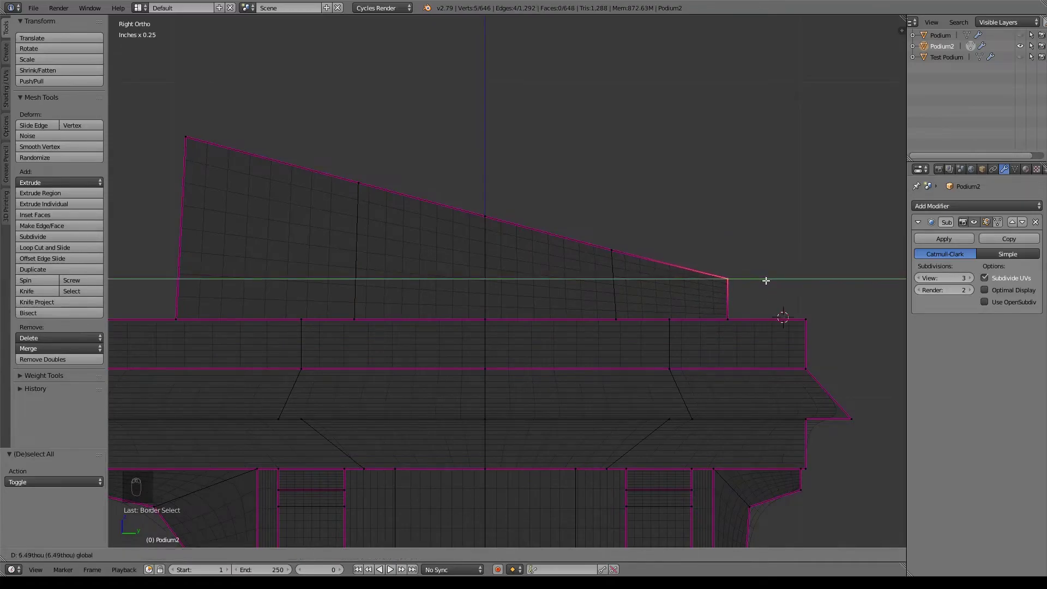
pyautogui.click(766, 280)
# Move the top vertices at the cap block's tall end about -7.79 thou along Y to straighten that end
pyautogui.keyDown('shift'); pyautogui.moveTo(512, 219); pyautogui.dragTo(688, 232, button='middle'); pyautogui.keyUp('shift')
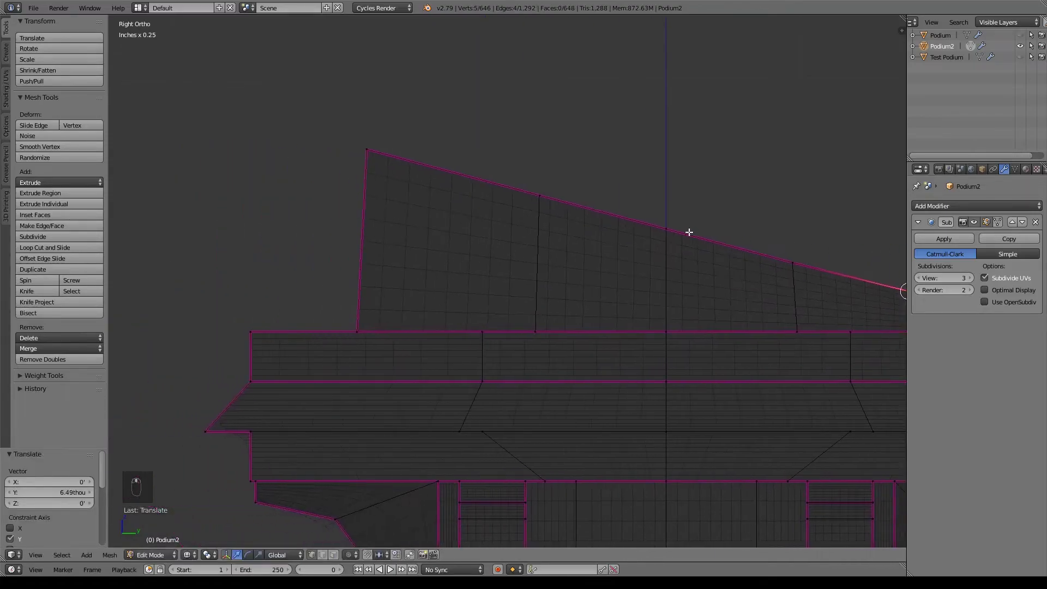
pyautogui.press('a')
pyautogui.press('b')
pyautogui.moveTo(347, 119); pyautogui.dragTo(397, 150)
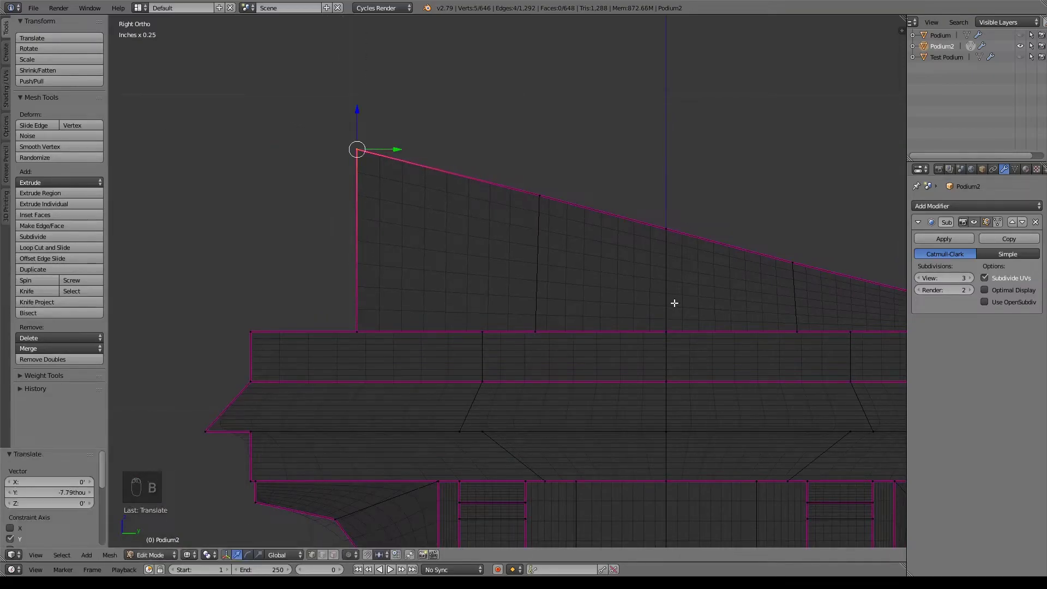
# Select the whole sloped cap block in top view and scale it by about 1.182 along X
pyautogui.scroll(-4, 734, 342)
pyautogui.press('z')
pyautogui.moveTo(608, 334)
pyautogui.mouseDown(button='middle')
pyautogui.moveTo(697, 355)
pyautogui.moveTo(715, 393)
pyautogui.moveTo(623, 382)
pyautogui.mouseUp(button='middle')
pyautogui.keyDown('alt'); pyautogui.rightClick(551, 326); pyautogui.keyUp('alt')
pyautogui.moveTo(555, 326); pyautogui.dragTo(567, 287, button='middle')
pyautogui.press('KP_7')
pyautogui.press('b')
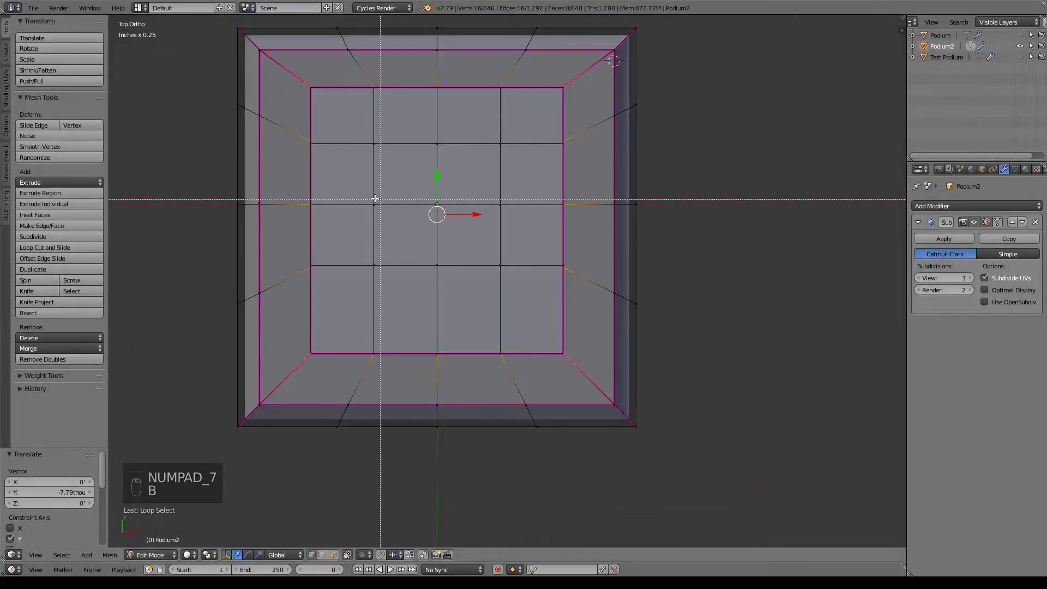
pyautogui.moveTo(289, 81); pyautogui.dragTo(587, 374)
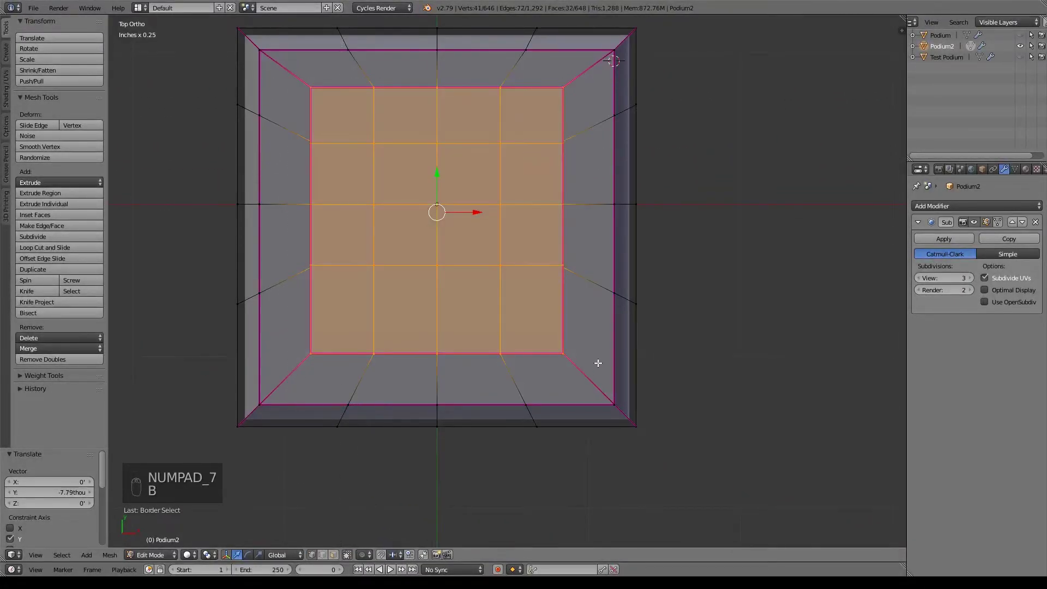
pyautogui.press('s')
pyautogui.press('x')
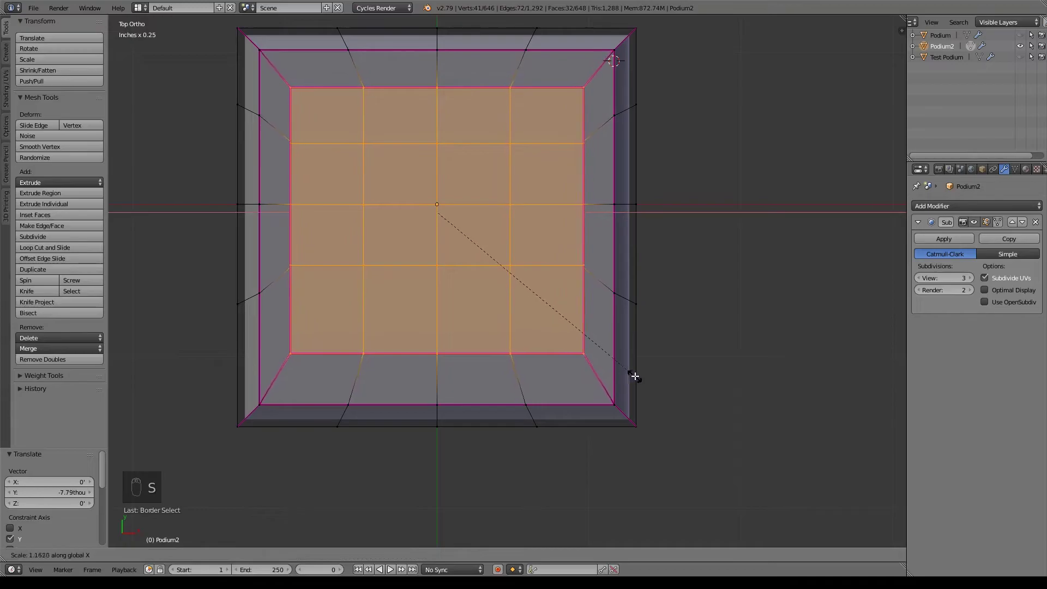
pyautogui.click(638, 378)
# Select the four faces at the cap block's tall end in face mode and move them about -39.8 thou along Y
pyautogui.moveTo(647, 400); pyautogui.dragTo(556, 358, button='middle')
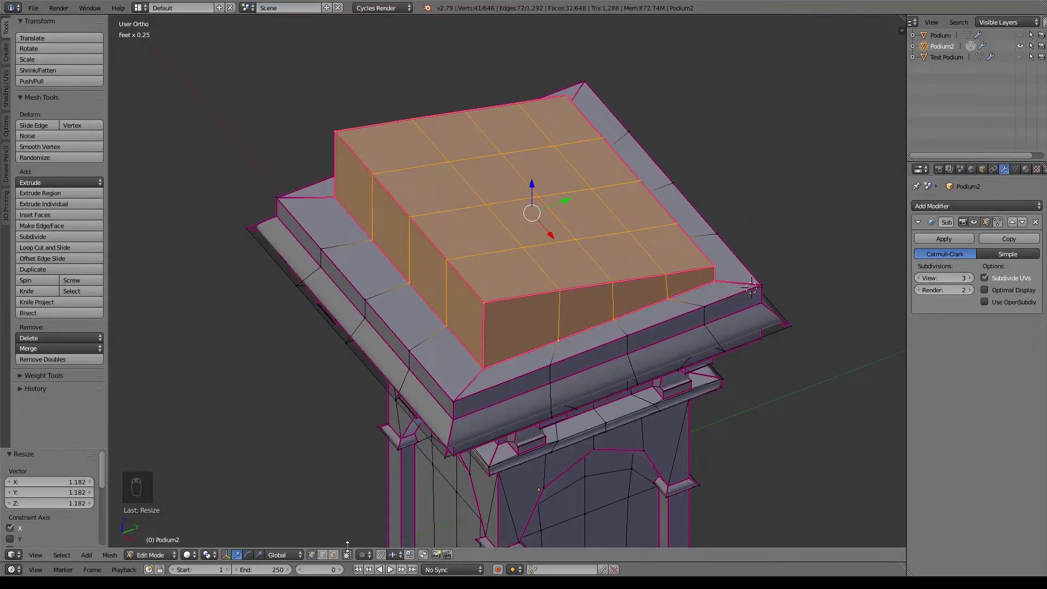
pyautogui.click(332, 555)
pyautogui.click(465, 311)
pyautogui.keyDown('shift'); pyautogui.click(428, 276); pyautogui.keyUp('shift')
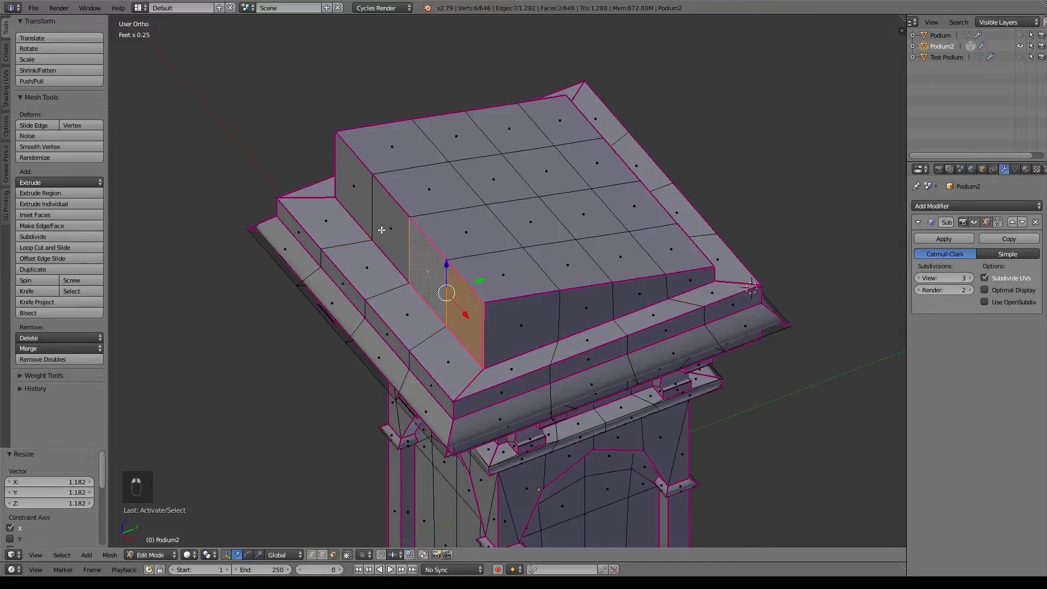
pyautogui.keyDown('shift'); pyautogui.click(391, 229); pyautogui.keyUp('shift')
pyautogui.keyDown('shift'); pyautogui.click(355, 190); pyautogui.keyUp('shift')
pyautogui.press('g')
pyautogui.press('y')
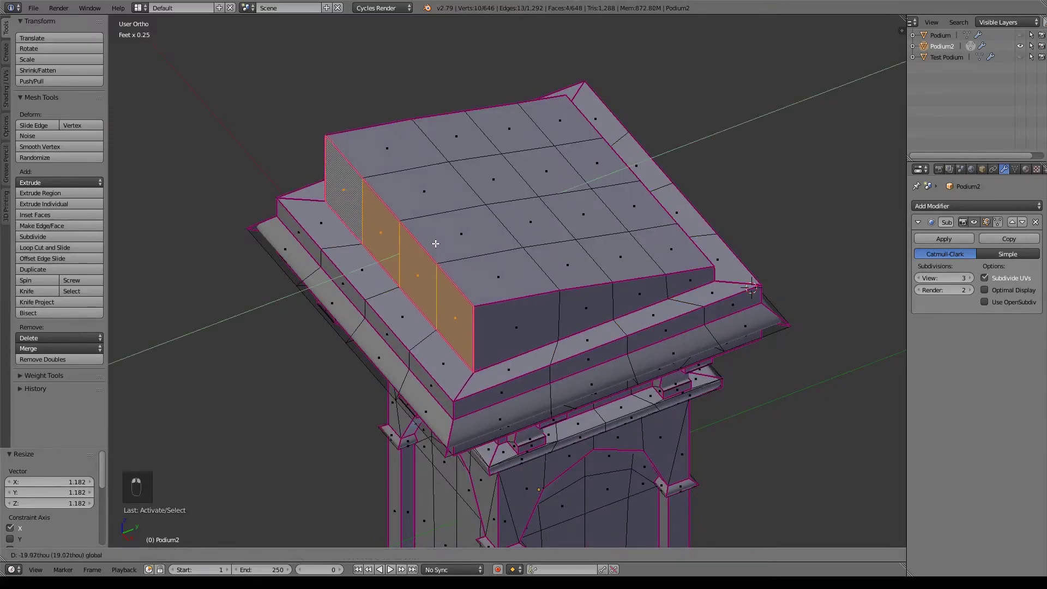
pyautogui.click(430, 247)
pyautogui.moveTo(561, 303); pyautogui.dragTo(524, 239, button='middle')
pyautogui.press('KP_3')
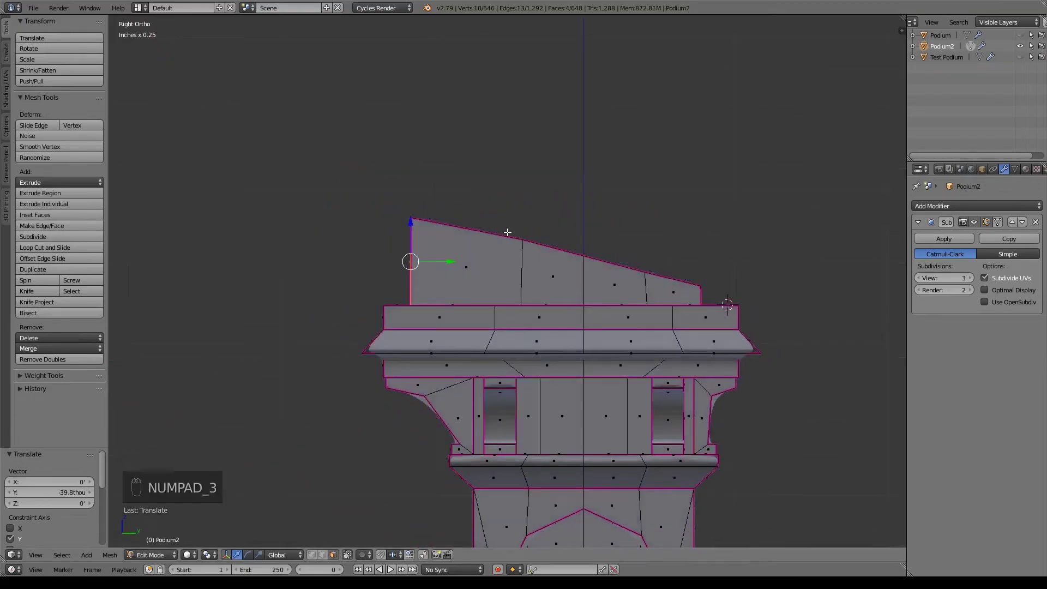
pyautogui.scroll(6, 596, 290)
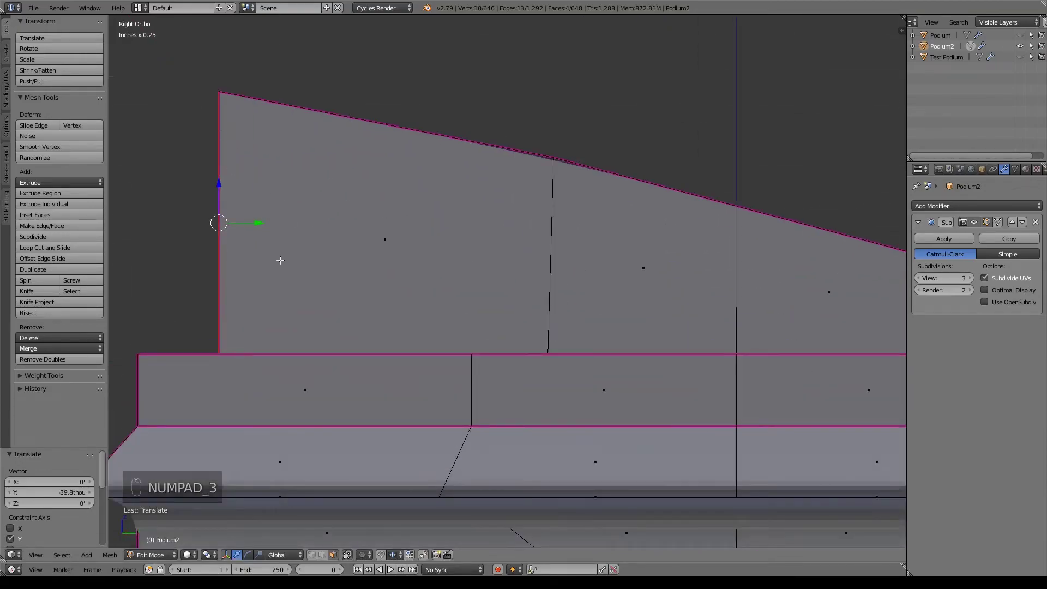
# Select the top edge loop at the cap block's tall end in vertex mode and raise it about 9.62 thou along Z
pyautogui.moveTo(409, 178); pyautogui.dragTo(362, 398, button='middle')
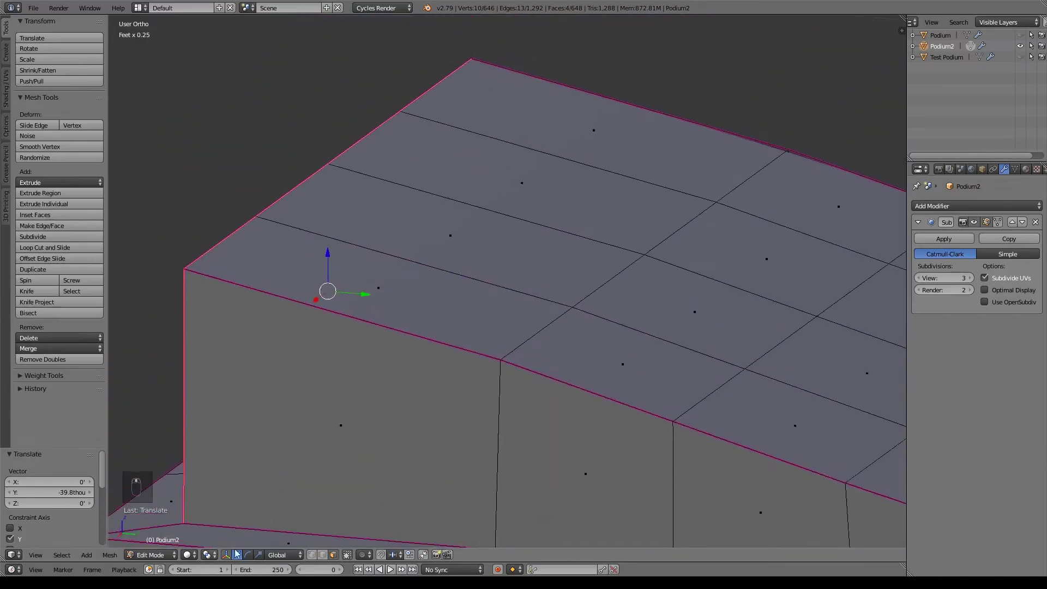
pyautogui.click(312, 554)
pyautogui.keyDown('alt'); pyautogui.click(250, 227); pyautogui.keyUp('alt')
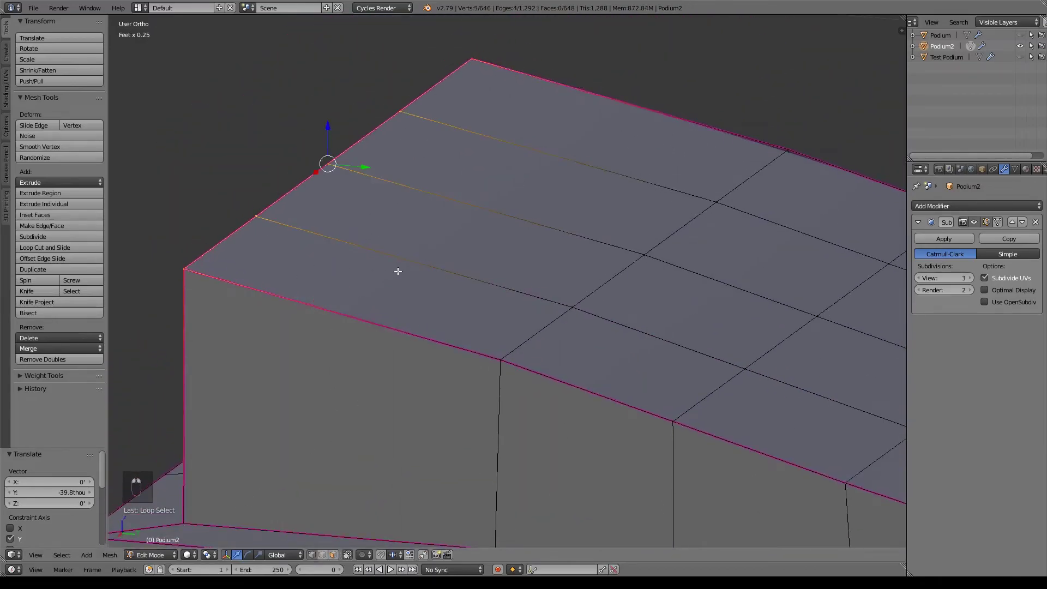
pyautogui.press('KP_1')
pyautogui.press('KP_3')
pyautogui.moveTo(250, 187); pyautogui.dragTo(252, 168)
pyautogui.scroll(-4, 659, 383)
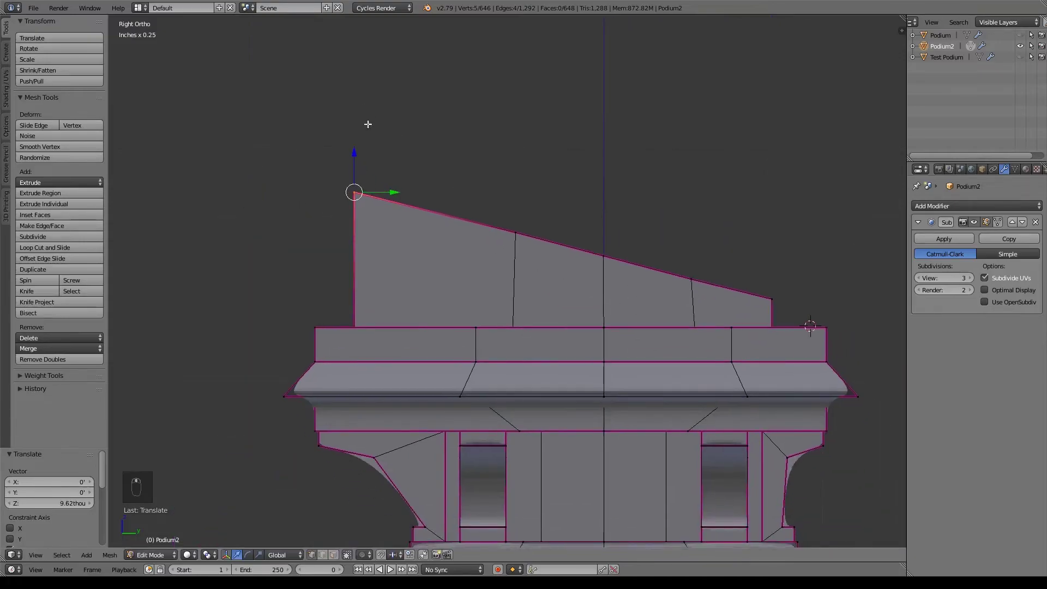
pyautogui.moveTo(355, 153); pyautogui.dragTo(358, 155)
# Deselect the mesh, return to object mode and save over Dungeon Build.blend
pyautogui.press('z')
pyautogui.scroll(-5, 561, 408)
pyautogui.press('a')
pyautogui.press('z')
pyautogui.press('Tab')
pyautogui.moveTo(446, 337); pyautogui.dragTo(606, 292, button='middle')
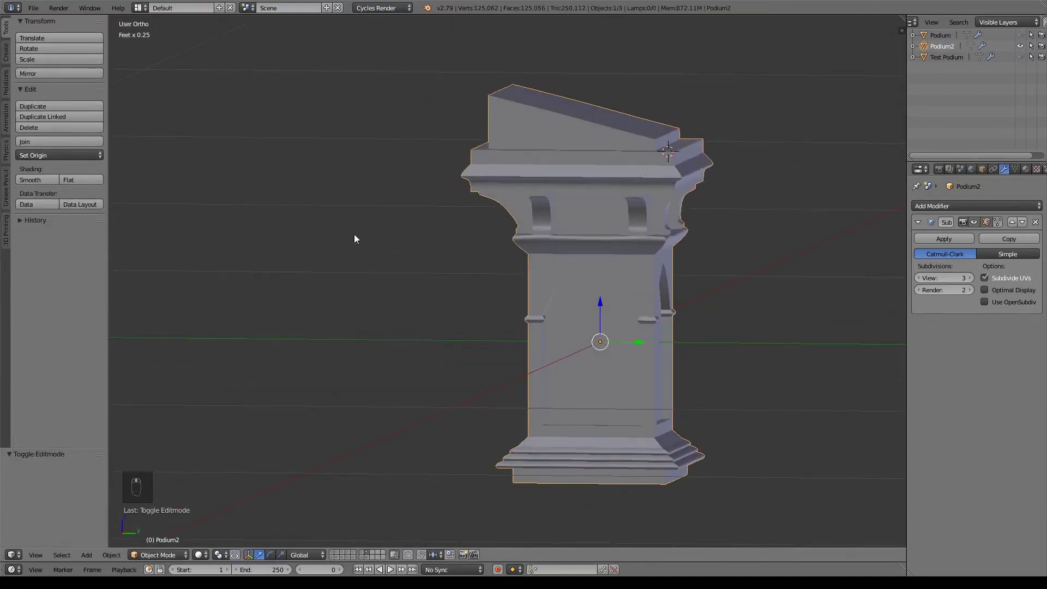
pyautogui.hotkey('ctrl', 's')
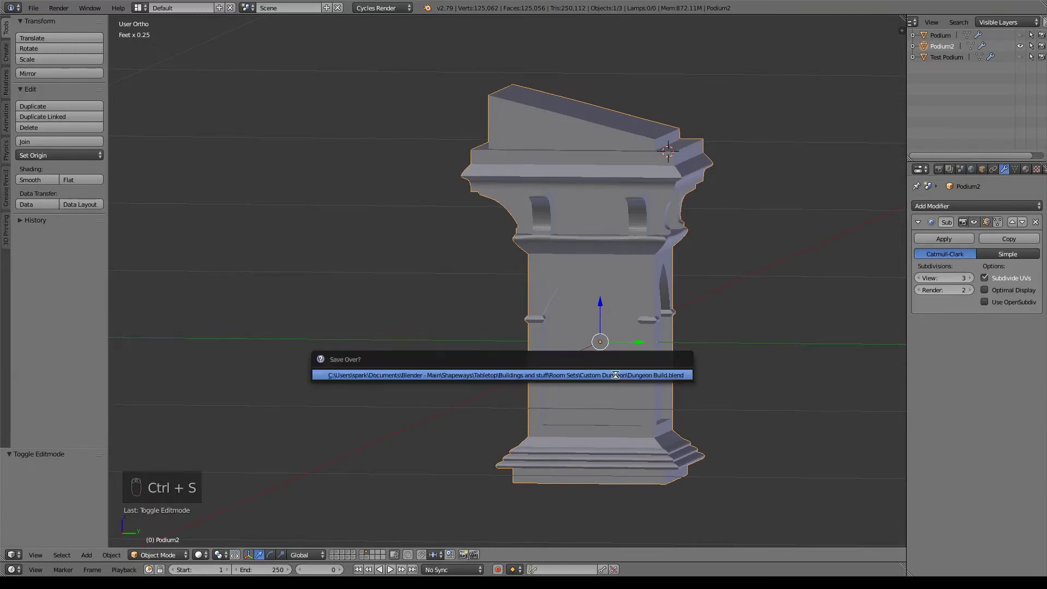
# Move Podium2 to the first layer and show that layer with the dungeon set
pyautogui.press('m')
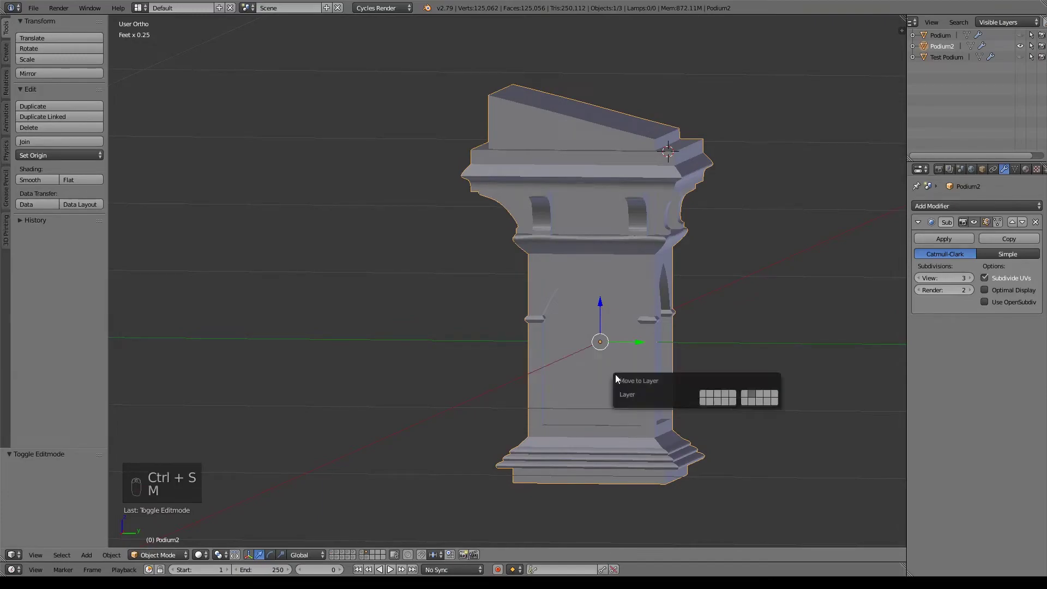
pyautogui.click(703, 396)
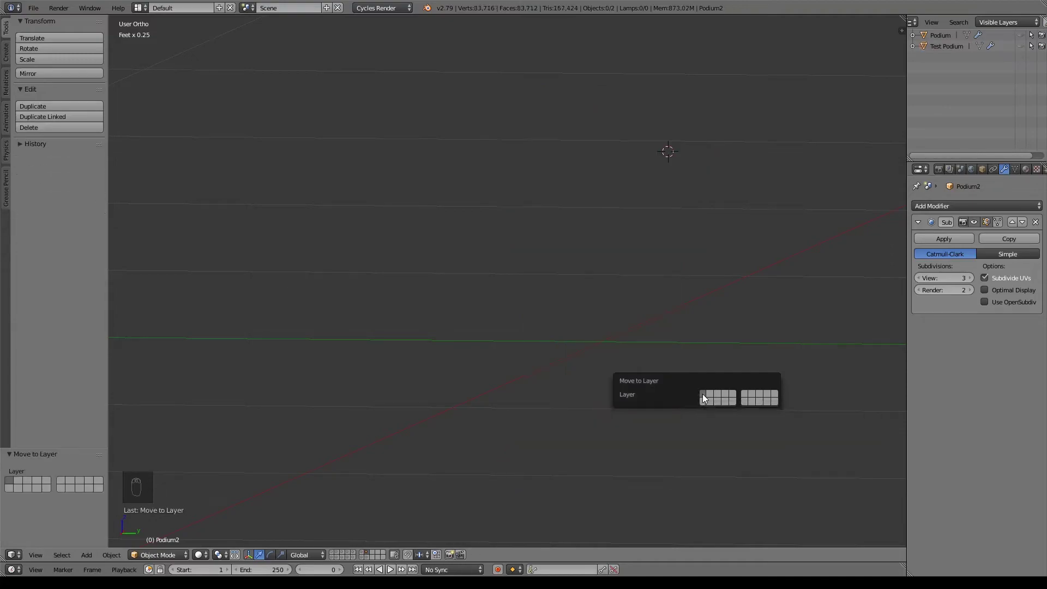
pyautogui.click(332, 552)
# Raise the podium about 376 thou along Z in right view to stand it on the dungeon floor
pyautogui.scroll(-5, 656, 498)
pyautogui.moveTo(649, 374); pyautogui.dragTo(544, 308, button='middle')
pyautogui.press('KP_3')
pyautogui.scroll(5, 549, 344)
pyautogui.press('z')
pyautogui.press('g')
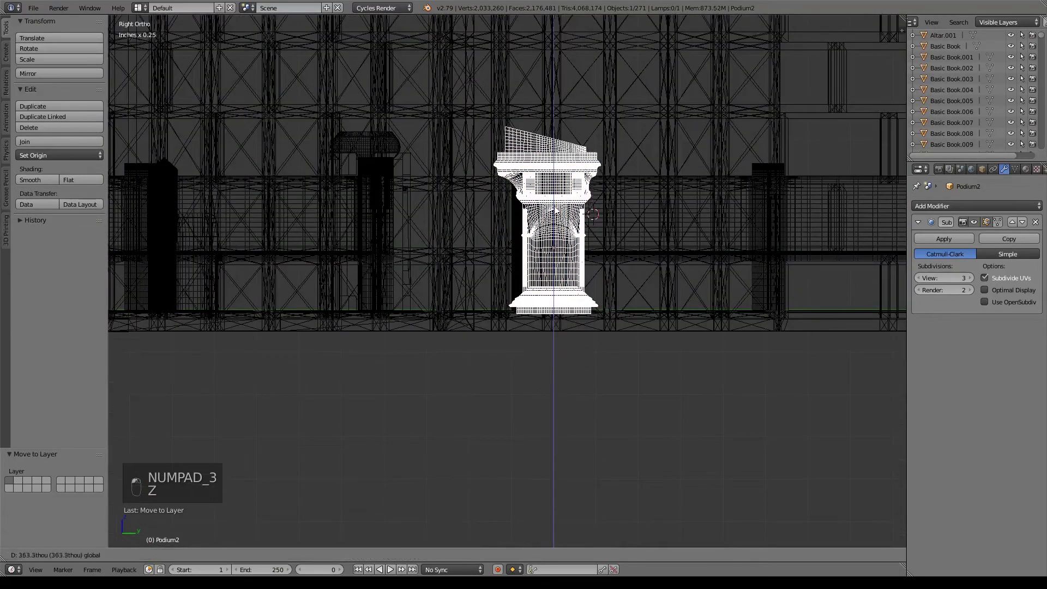
pyautogui.press('z')
pyautogui.click(652, 217)
pyautogui.press('z')
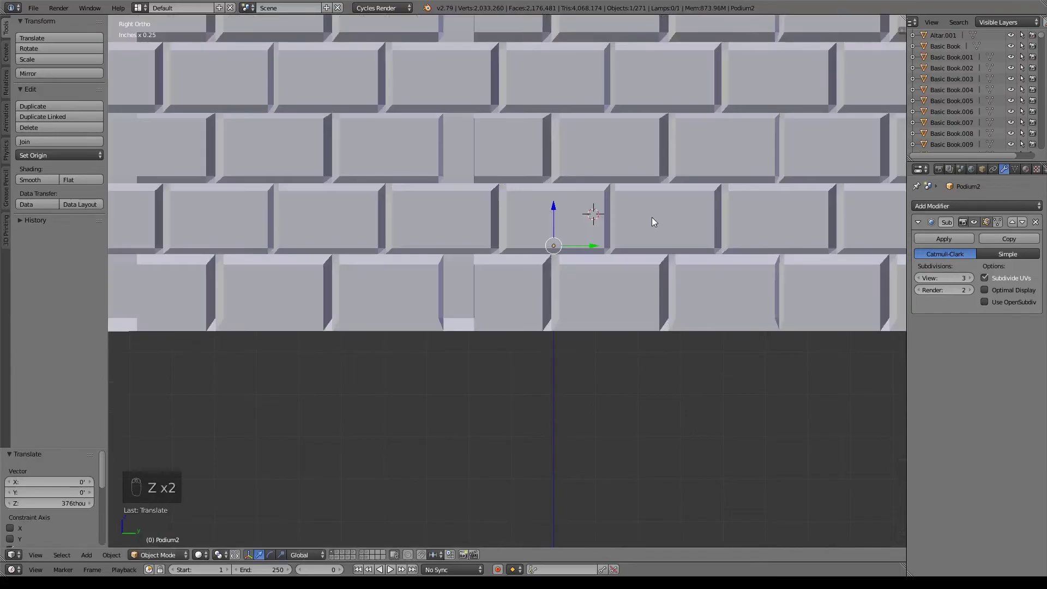
# Move the podium in top view about -1.55" along X and 2.81" along Y, near the skull-lined altar, and display its transform properties
pyautogui.press('KP_7')
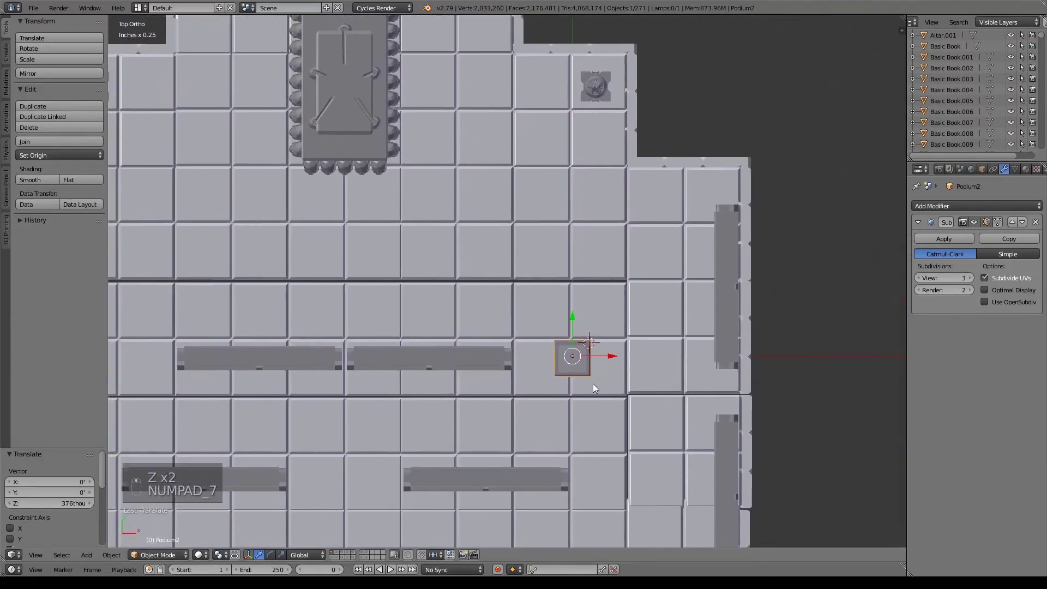
pyautogui.press('g')
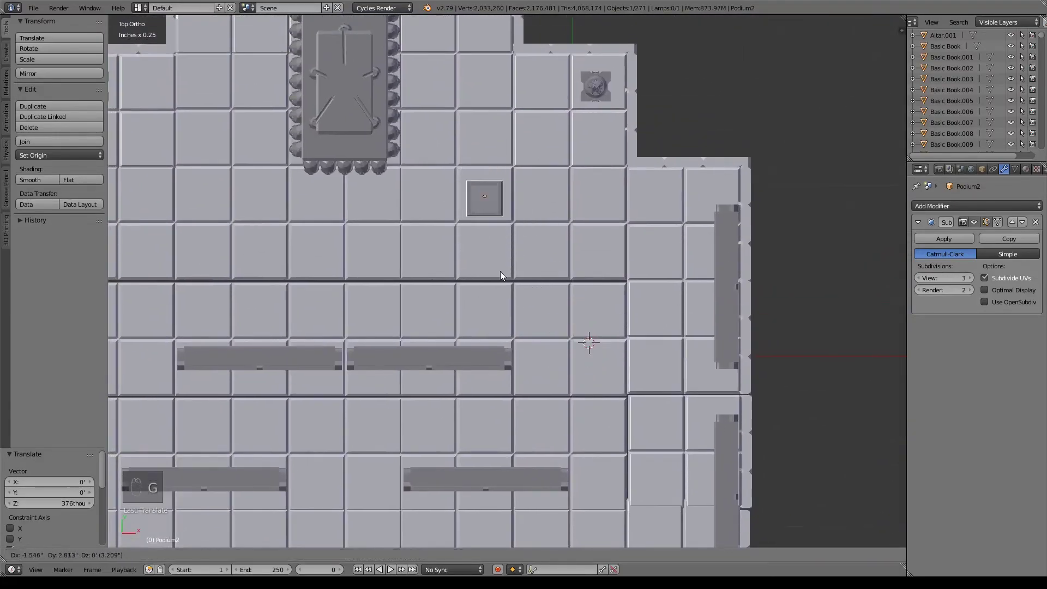
pyautogui.click(501, 272)
pyautogui.moveTo(501, 273); pyautogui.dragTo(544, 290, button='middle')
pyautogui.scroll(3, 625, 204)
pyautogui.moveTo(625, 204); pyautogui.dragTo(637, 296, button='middle')
pyautogui.press('n')
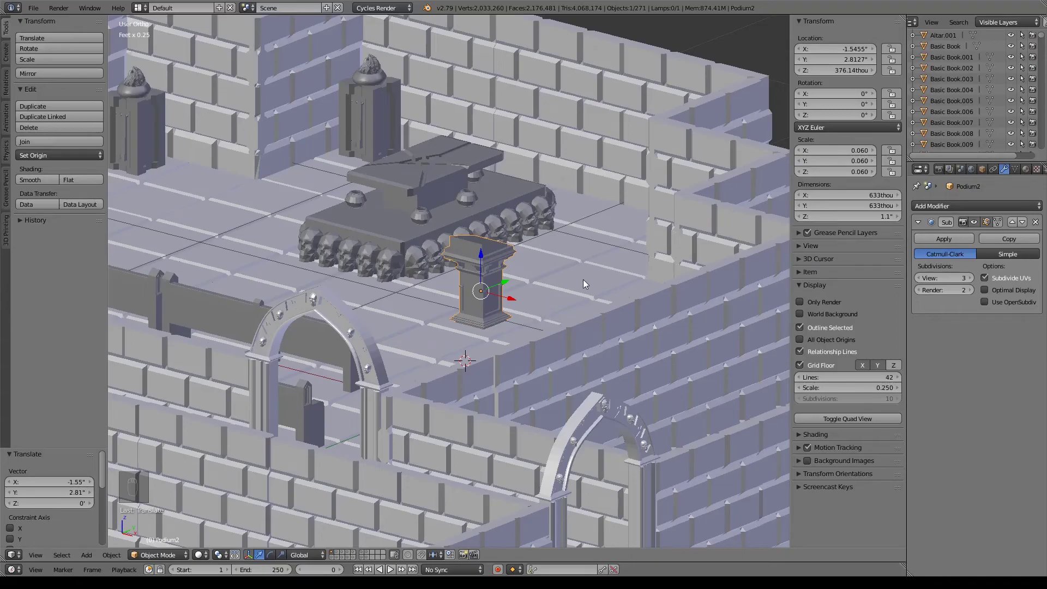
# Scale the whole podium uniformly by about 0.896, then fine-tune its size by about 1.005
pyautogui.press('s')
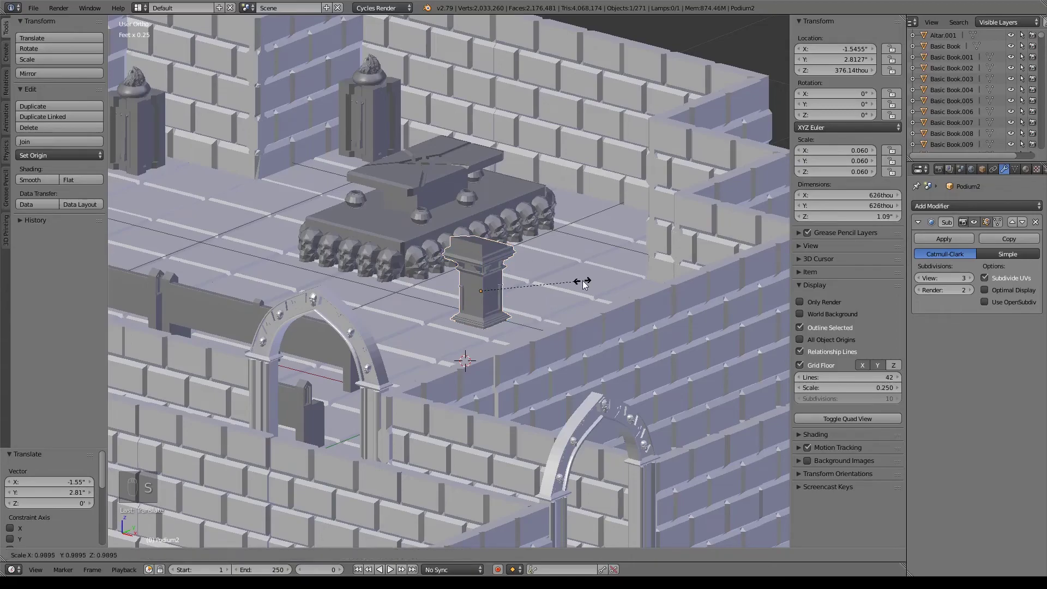
pyautogui.rightClick(584, 284)
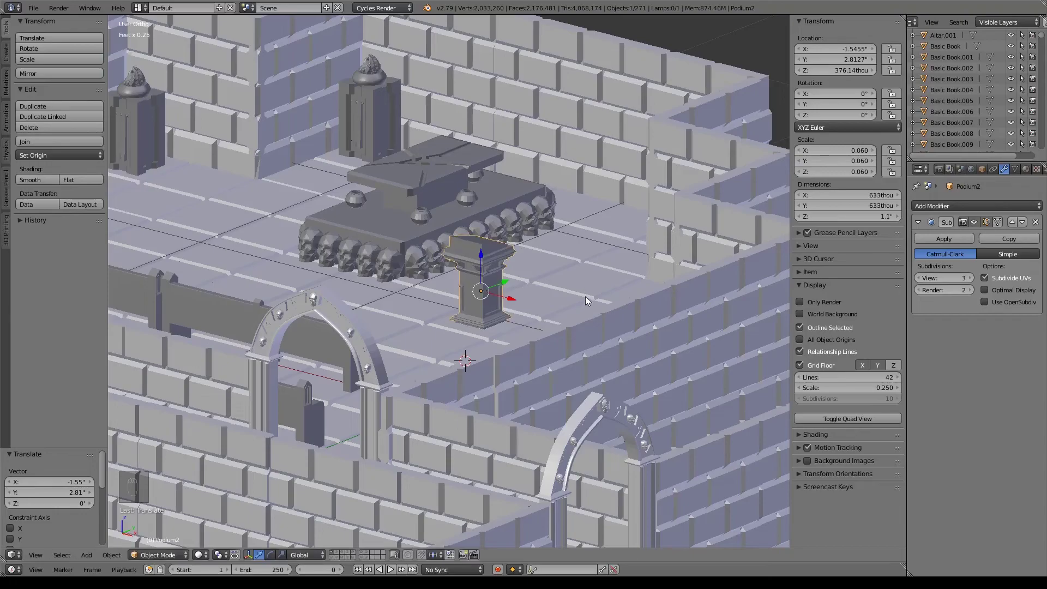
pyautogui.scroll(4, 612, 358)
pyautogui.scroll(3, 613, 358)
pyautogui.keyDown('shift'); pyautogui.moveTo(666, 295); pyautogui.dragTo(569, 331, button='middle'); pyautogui.keyUp('shift')
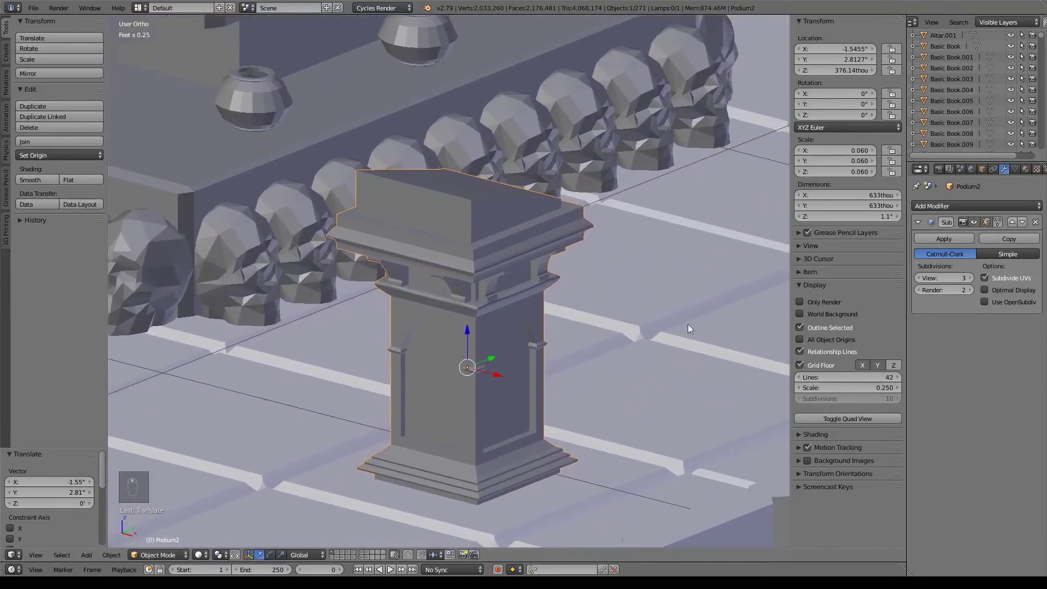
pyautogui.press('s')
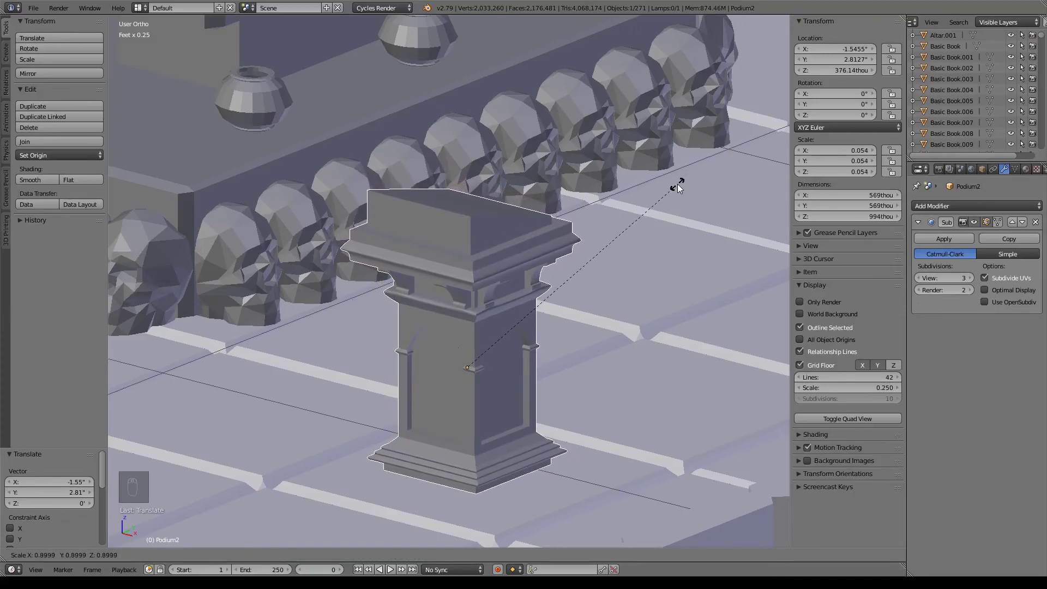
pyautogui.click(677, 184)
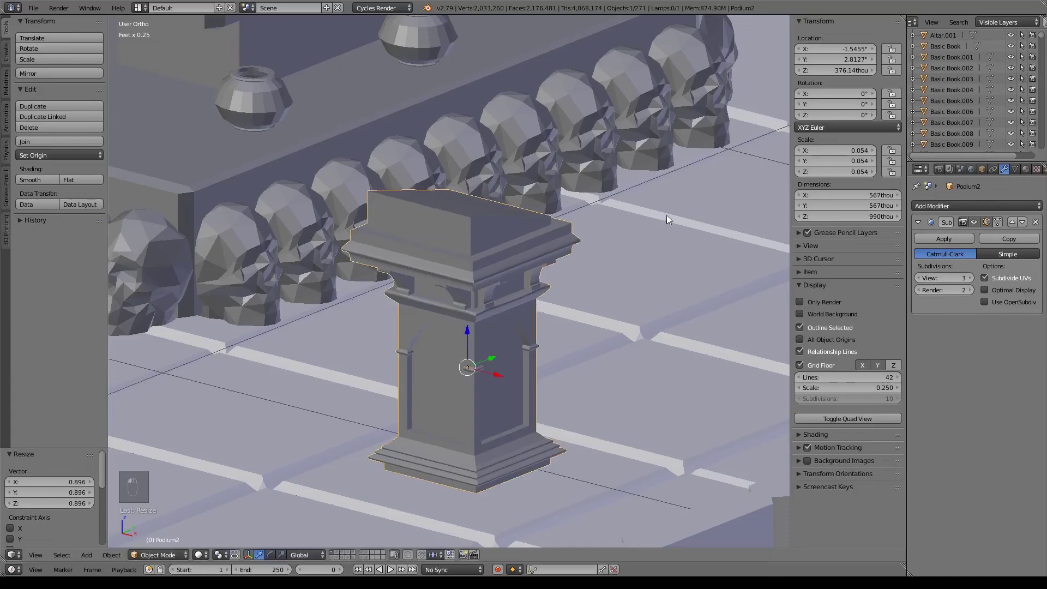
pyautogui.press('s')
pyautogui.click(665, 218)
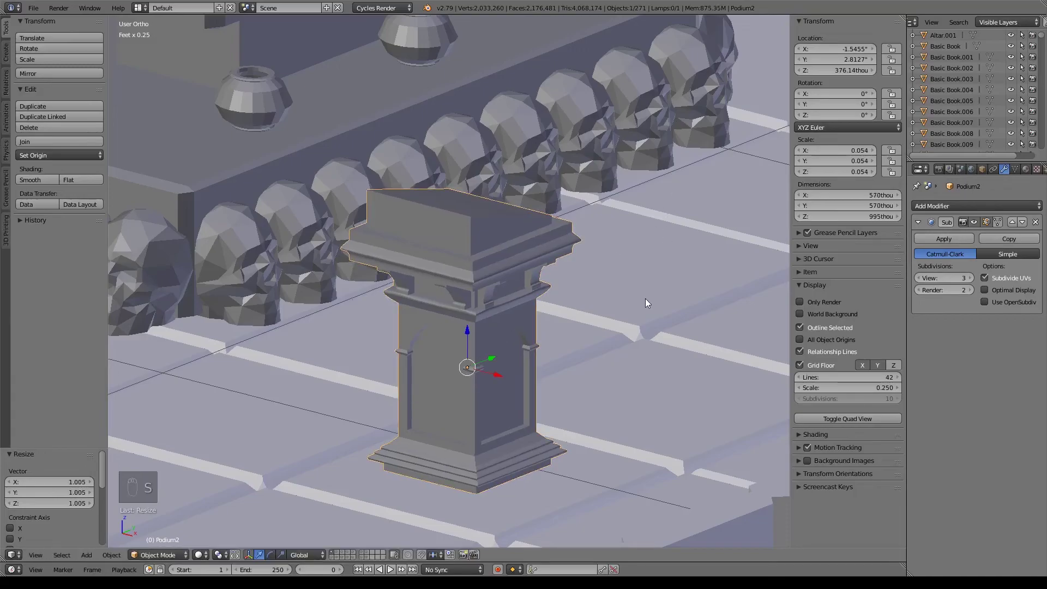
# Lower the scaled podium about -25.5 thou along Z in right view to seat its base on the floor
pyautogui.scroll(-6, 646, 309)
pyautogui.scroll(3, 660, 309)
pyautogui.press('KP_3')
pyautogui.press('z')
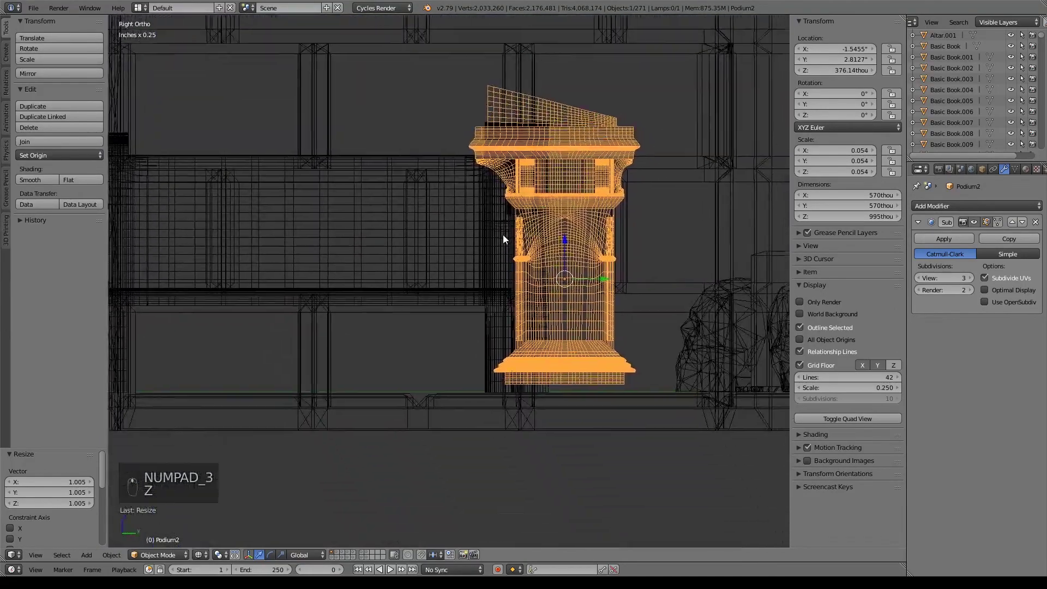
pyautogui.scroll(5, 548, 334)
pyautogui.press('g')
pyautogui.press('z')
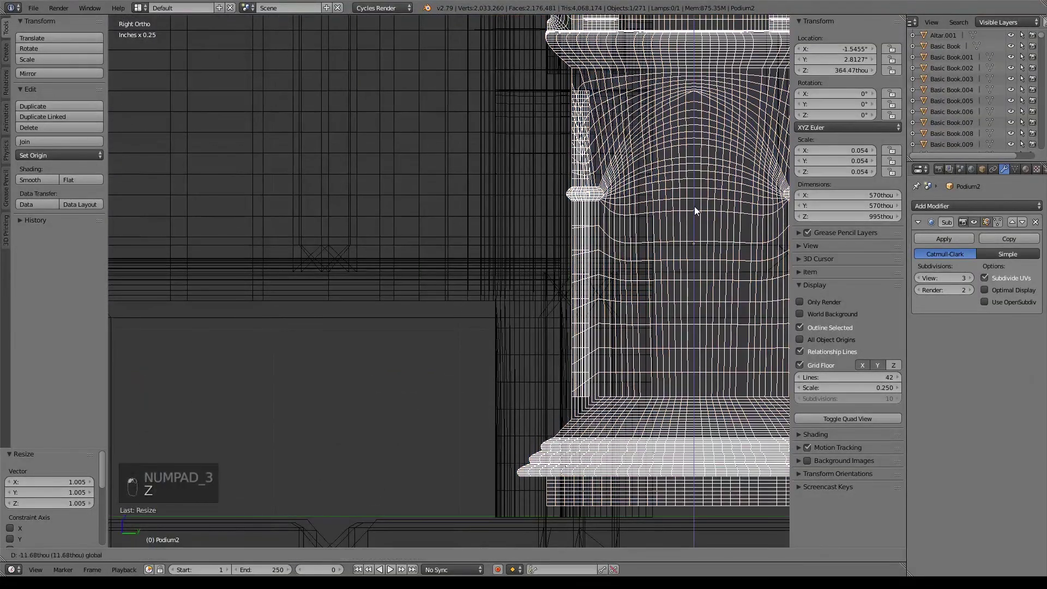
pyautogui.click(693, 217)
pyautogui.press('z')
pyautogui.scroll(2, 610, 267)
pyautogui.scroll(-5, 576, 293)
pyautogui.moveTo(575, 293); pyautogui.dragTo(555, 347, button='middle')
pyautogui.scroll(2, 463, 277)
pyautogui.scroll(2, 556, 365)
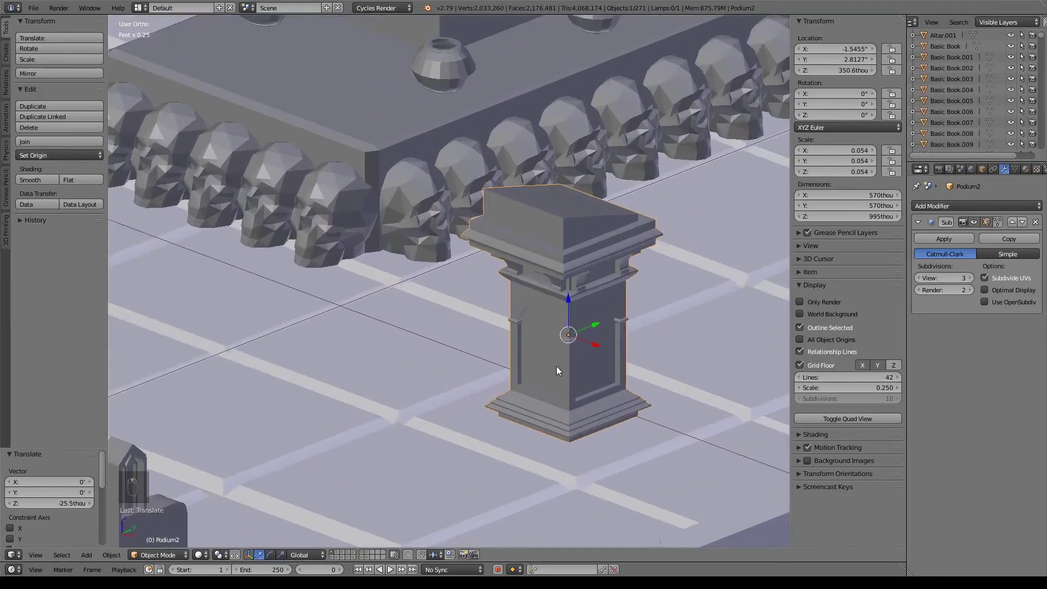
pyautogui.scroll(-2, 557, 365)
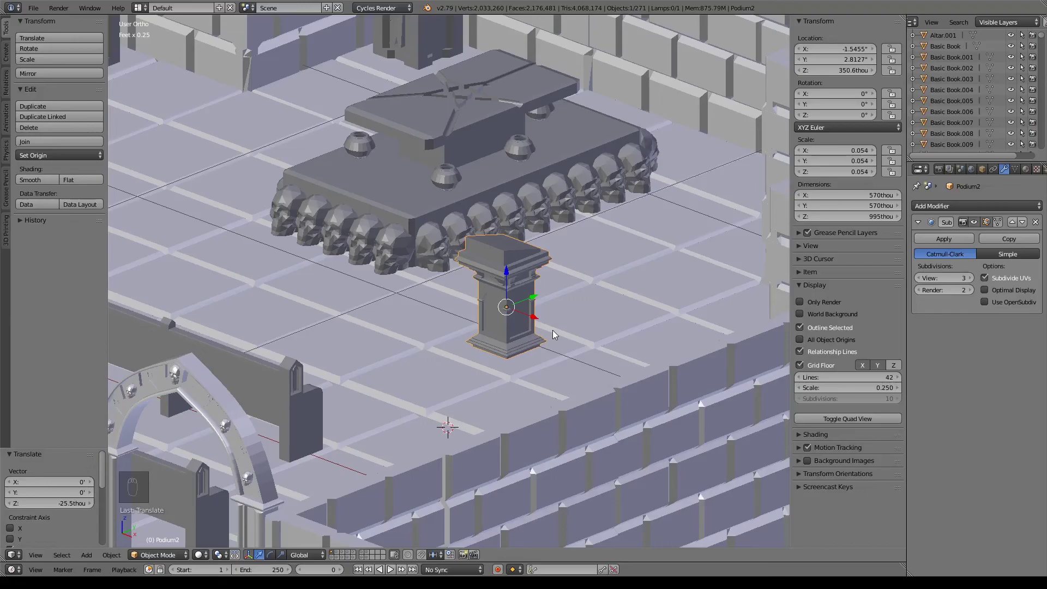
# Undo the podium's lowering and both of its uniform scalings
pyautogui.hotkey('ctrl', 'z')
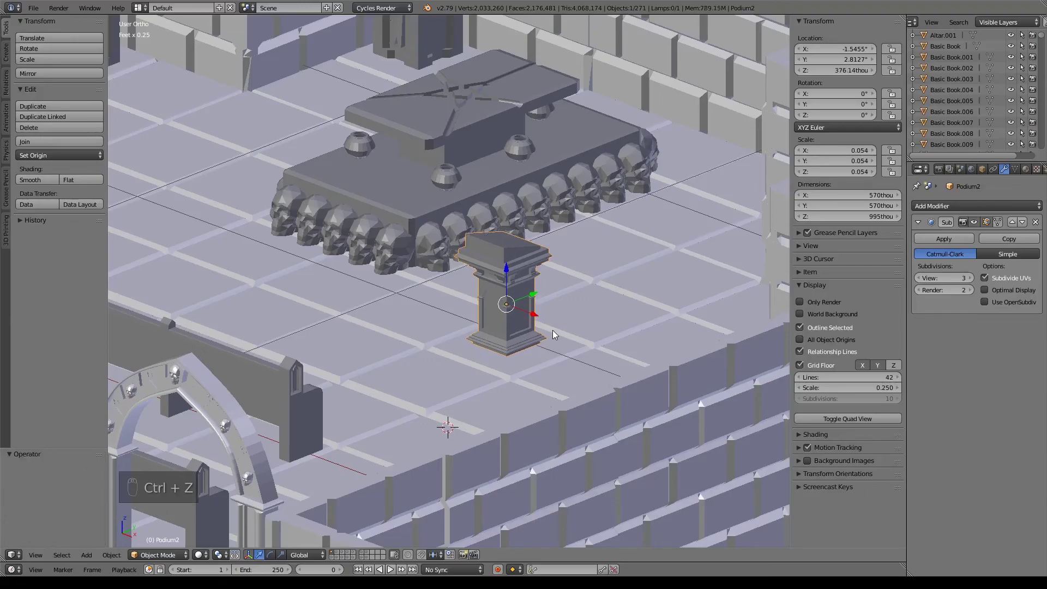
pyautogui.hotkey('ctrl', 'z')
pyautogui.hotkey('ctrl', 'z')
pyautogui.moveTo(550, 328); pyautogui.dragTo(537, 346, button='middle')
pyautogui.scroll(3, 583, 336)
pyautogui.scroll(-3, 584, 341)
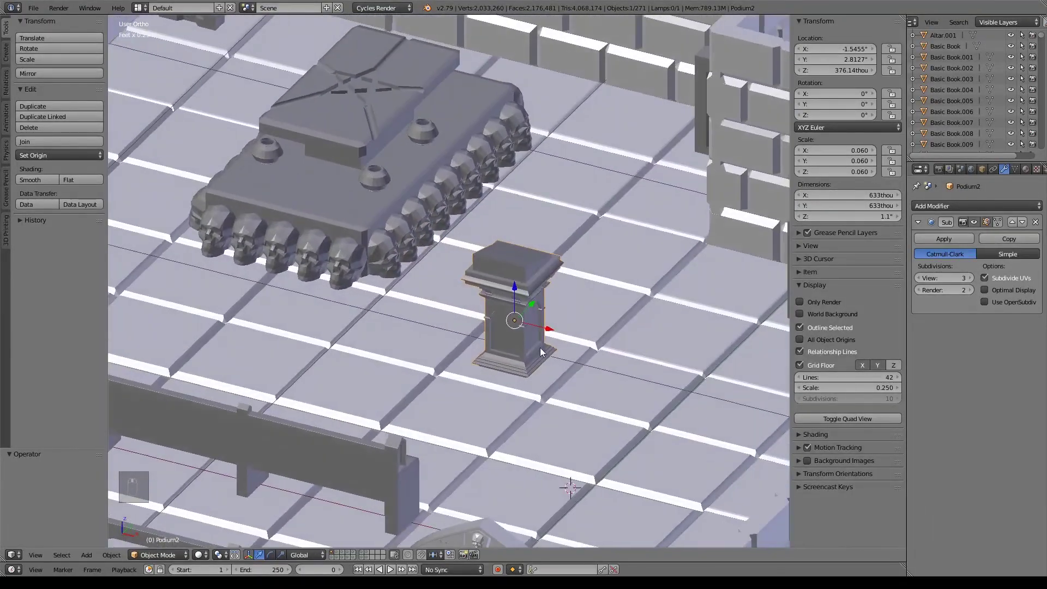
pyautogui.scroll(5, 542, 385)
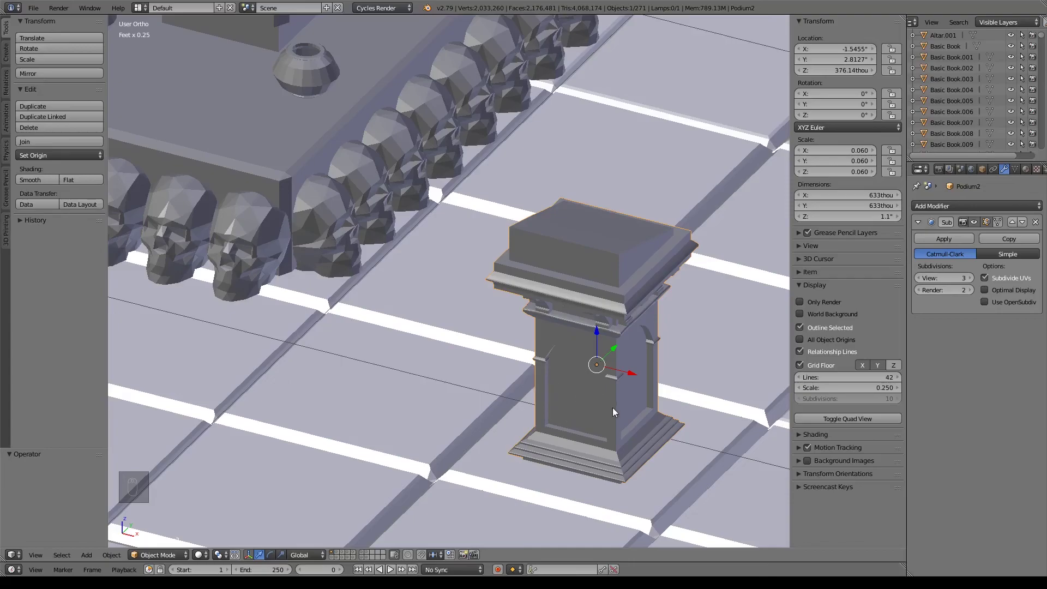
pyautogui.scroll(-3, 608, 408)
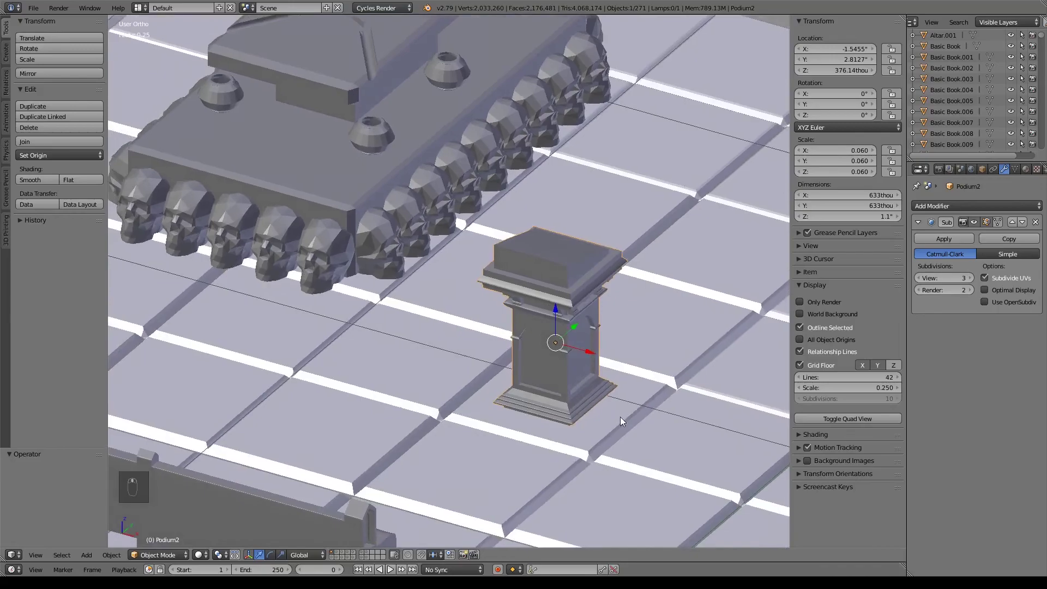
# Rotate the podium in top view to about -43.8° around Z and move it about 13 thou along X and 39 thou along Y
pyautogui.press('KP_7')
pyautogui.scroll(-3, 620, 417)
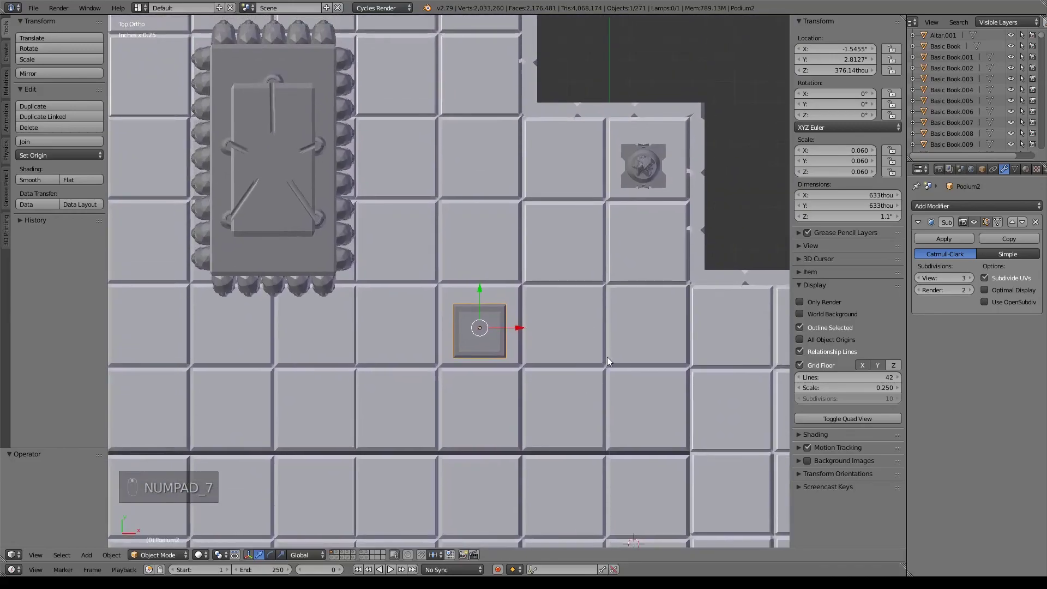
pyautogui.press('r')
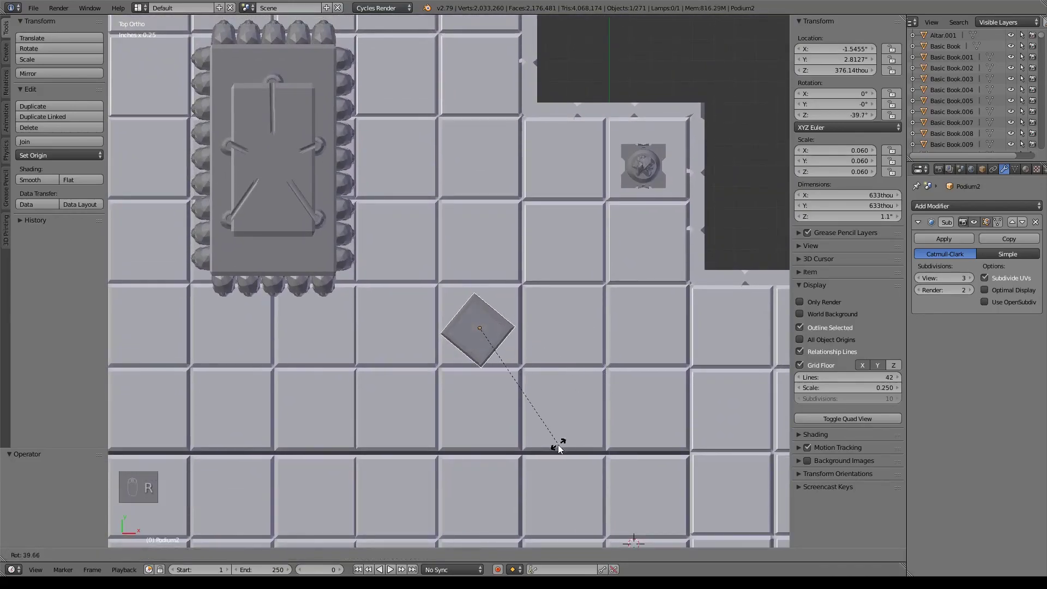
pyautogui.click(552, 447)
pyautogui.press('g')
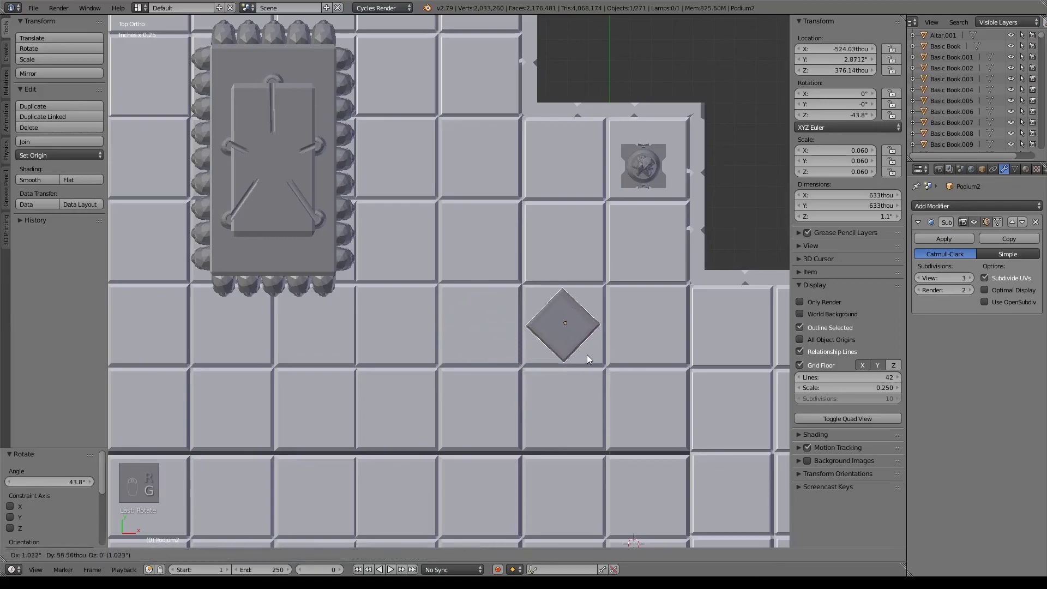
pyautogui.click(502, 357)
pyautogui.press('z')
pyautogui.moveTo(587, 430); pyautogui.dragTo(582, 350, button='middle')
pyautogui.press('z')
pyautogui.scroll(4, 612, 417)
pyautogui.scroll(3, 526, 358)
pyautogui.scroll(4, 511, 389)
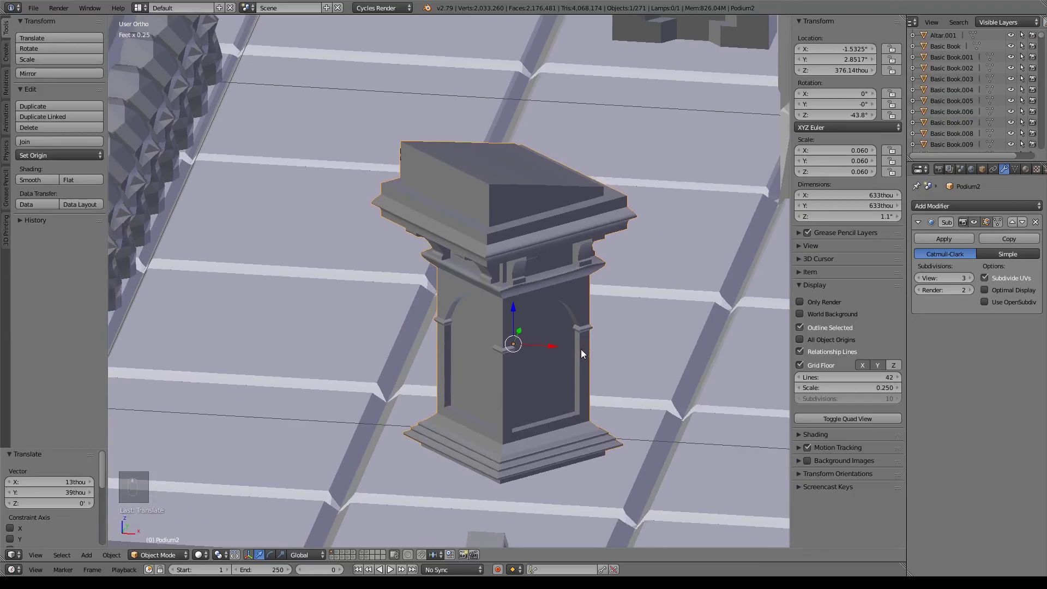